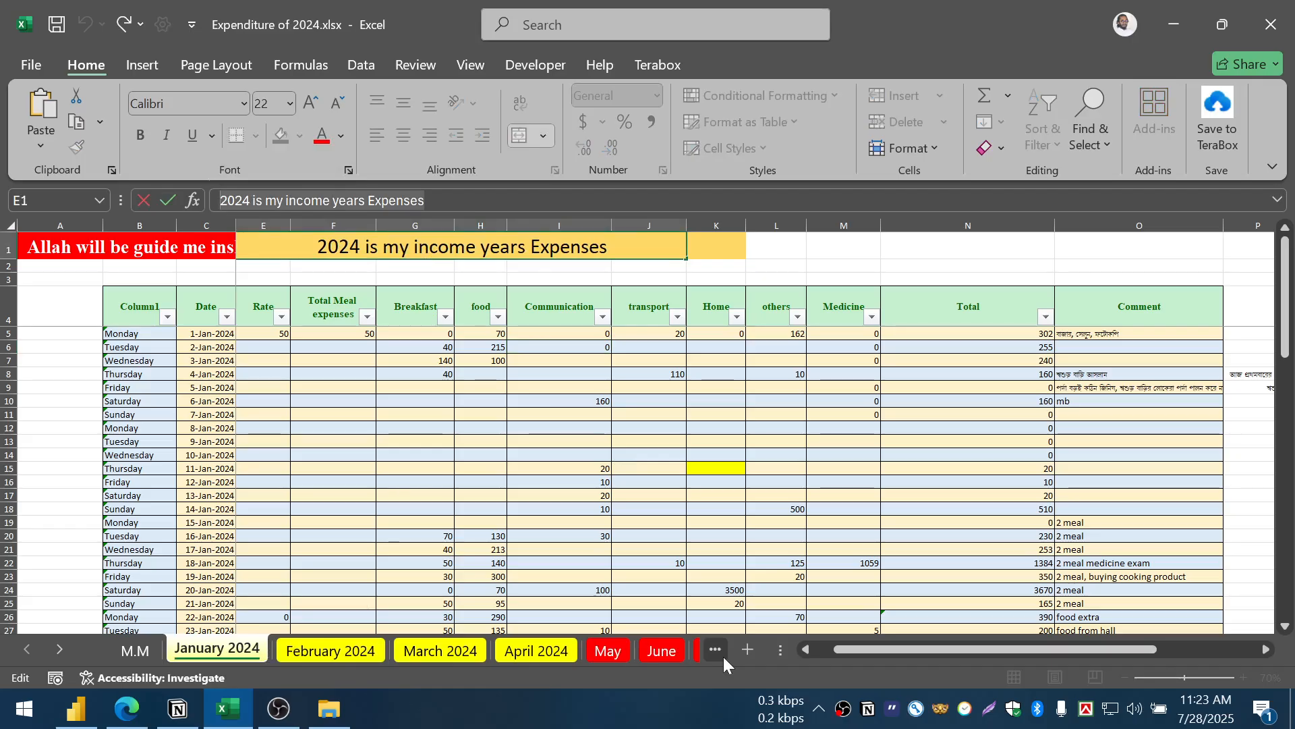
- Review the monthly expense sheets through December, returning to the January 2024 sheet
{"action": "left_click", "coordinate": [723, 657]}
{"action": "left_click", "coordinate": [718, 657]}
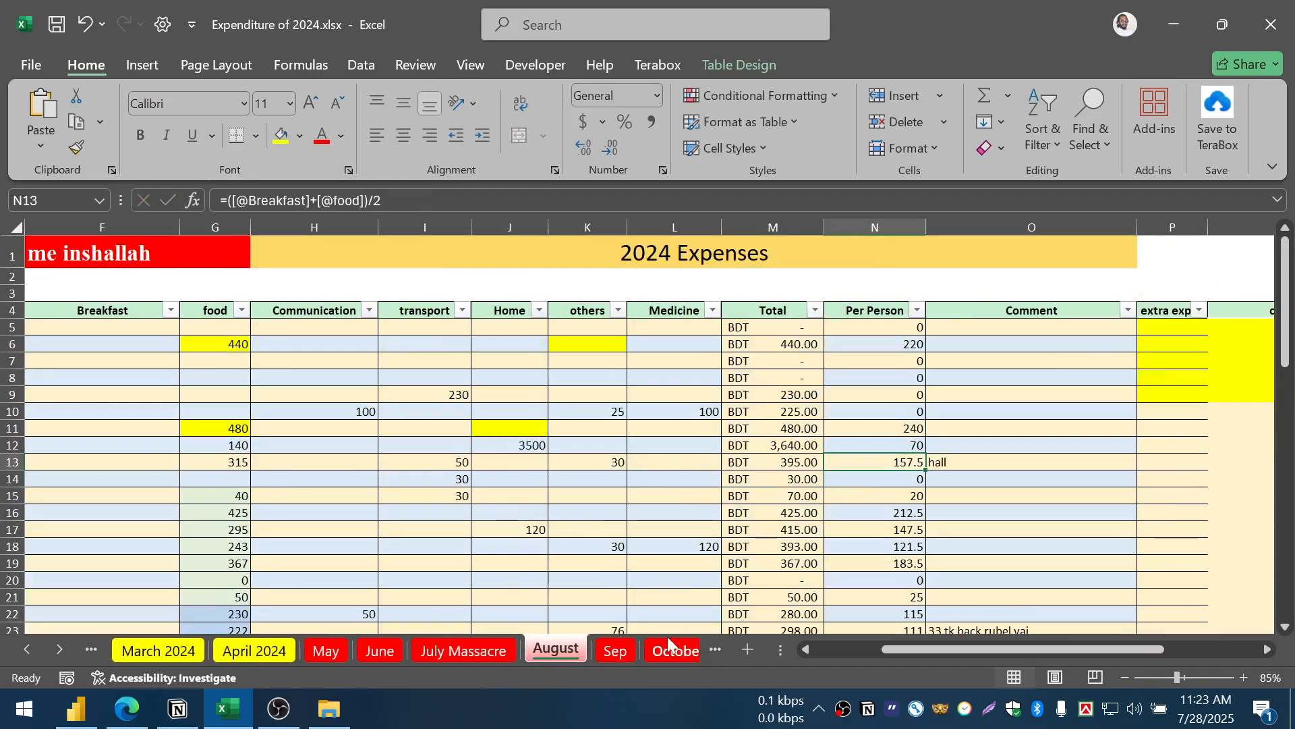
{"action": "left_click", "coordinate": [706, 651]}
{"action": "left_click", "coordinate": [706, 650]}
{"action": "left_click", "coordinate": [706, 651]}
{"action": "left_click", "coordinate": [680, 650]}
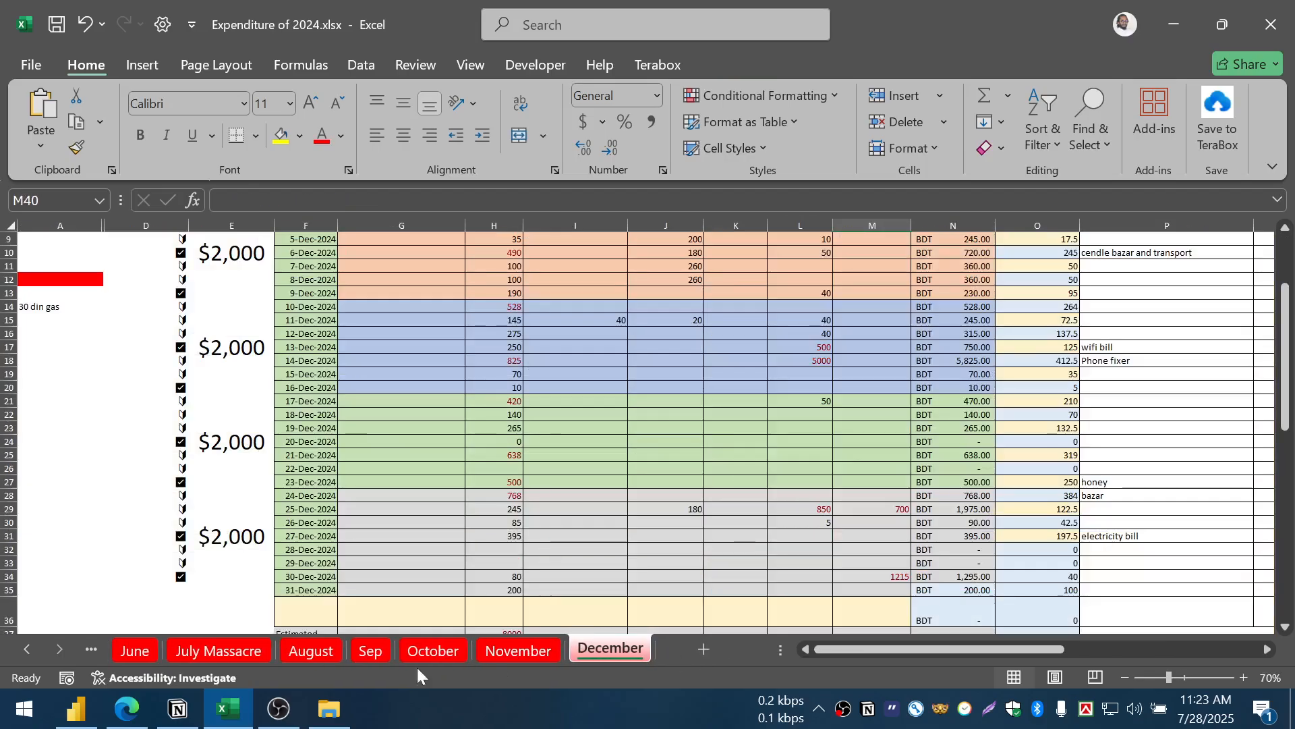
{"action": "left_click", "coordinate": [37, 651]}
{"action": "left_click", "coordinate": [37, 650]}
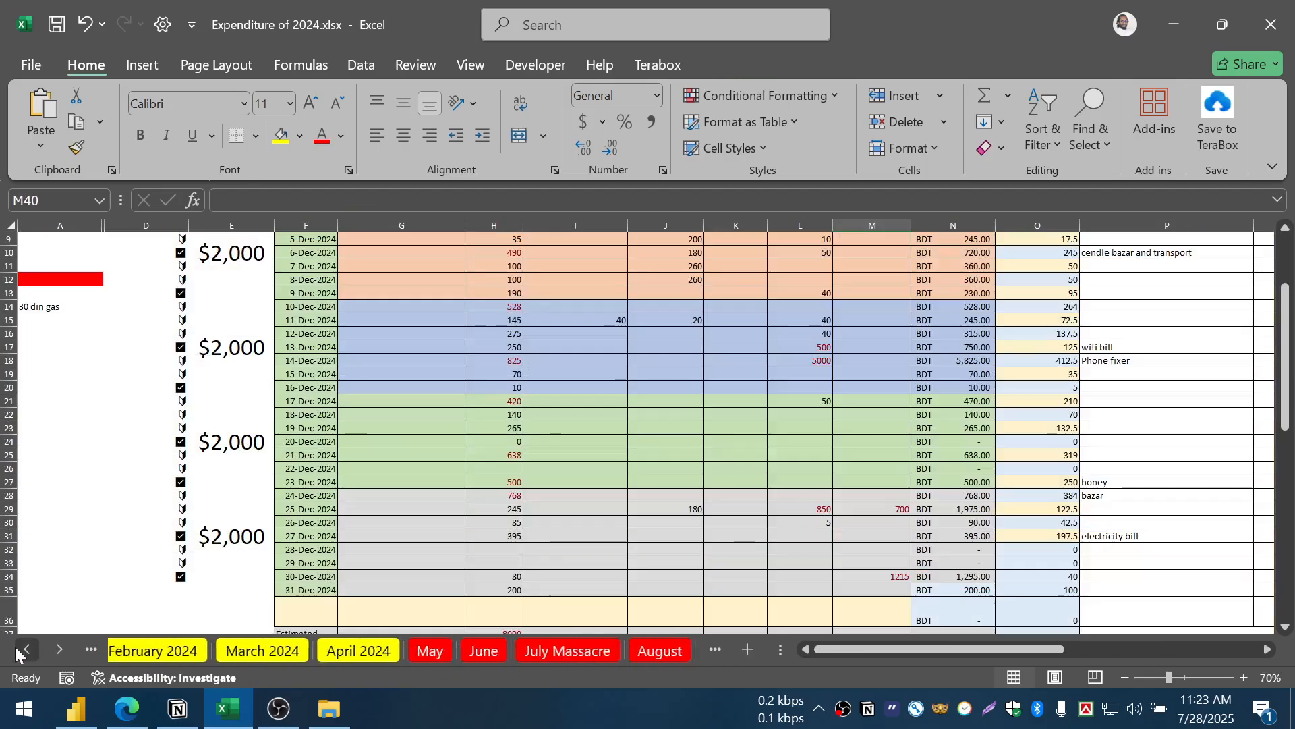
{"action": "left_click", "coordinate": [37, 651]}
{"action": "left_click", "coordinate": [216, 650]}
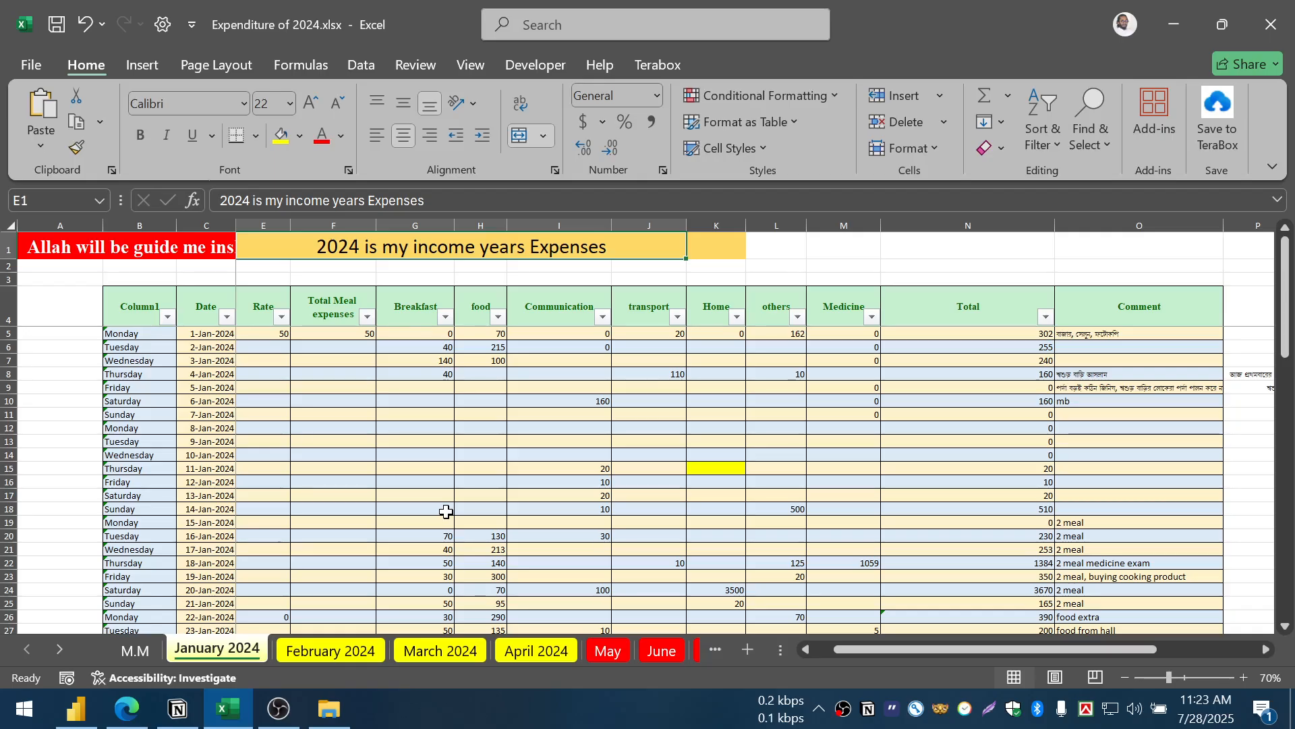
- Check the table name of the January 2024 expense table and load the table into the Power Query Editor
{"action": "left_click", "coordinate": [348, 457]}
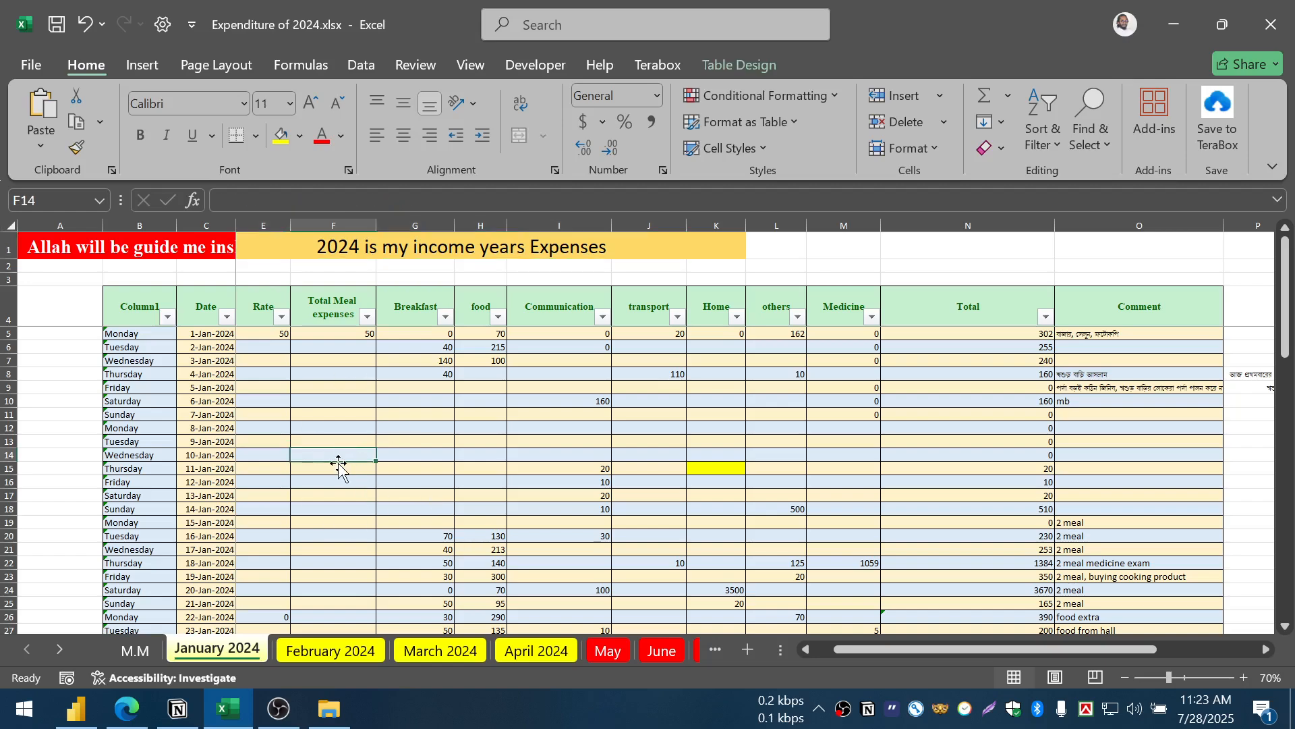
{"action": "left_click", "coordinate": [349, 65]}
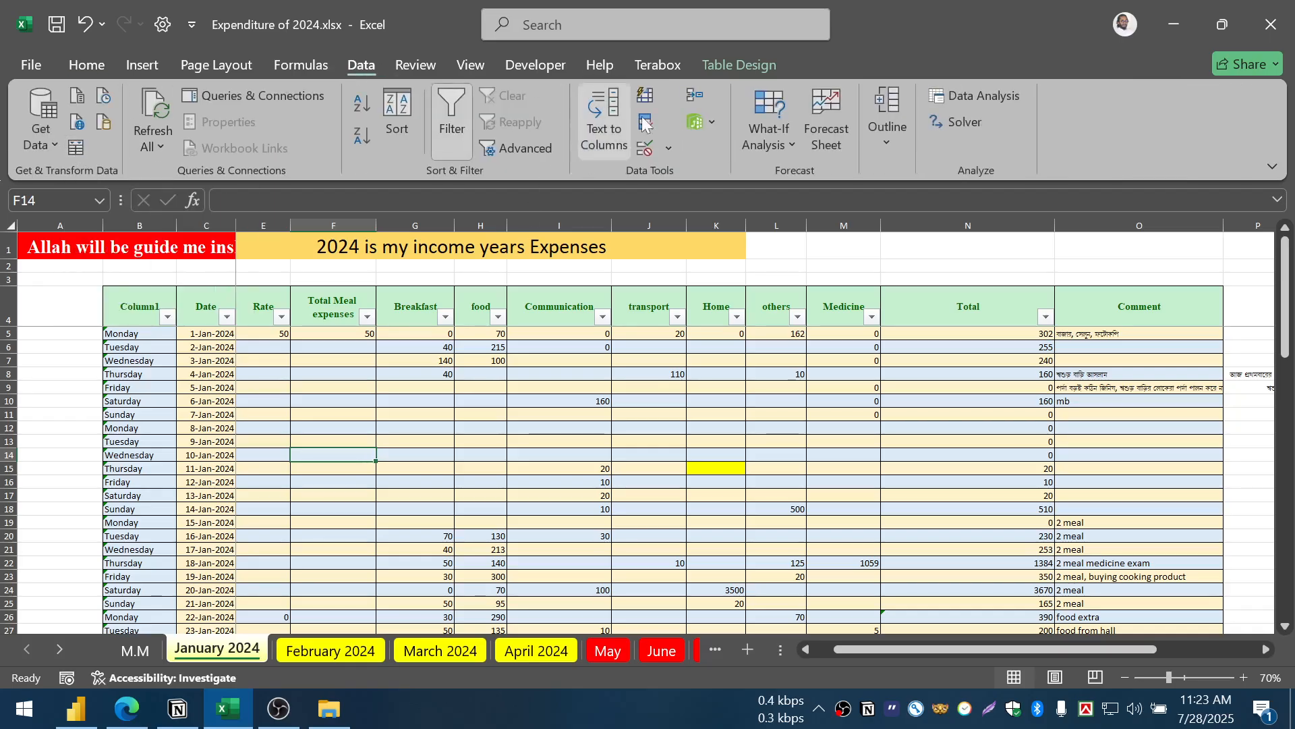
{"action": "left_click_drag", "start_coordinate": [426, 400], "coordinate": [422, 414]}
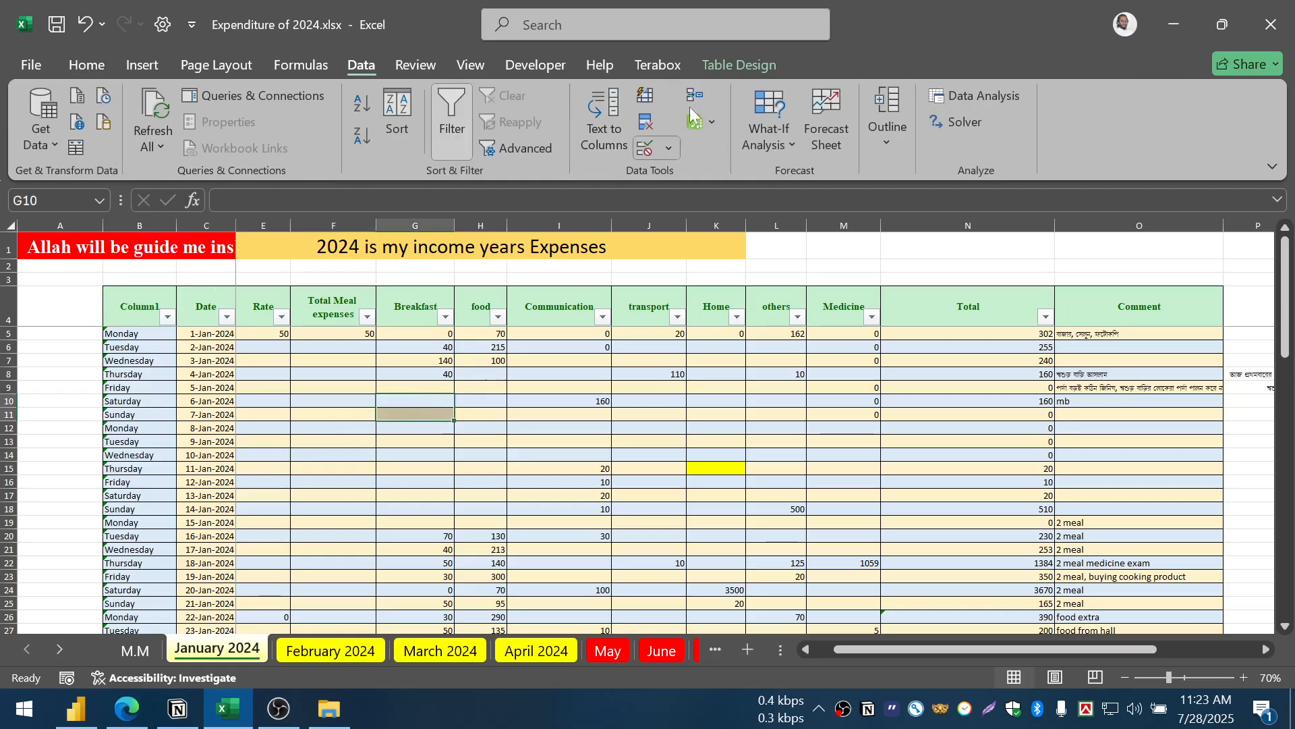
{"action": "left_click", "coordinate": [714, 68]}
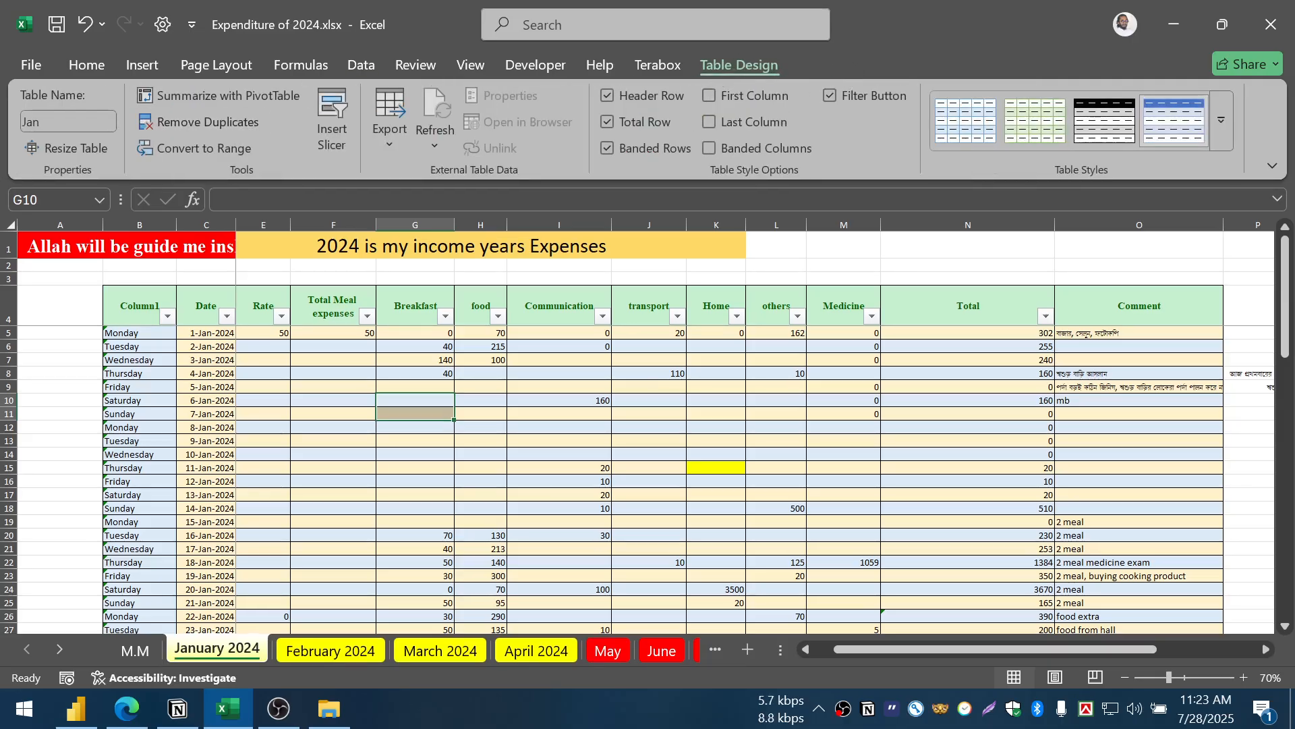
{"action": "key", "text": "Left"}
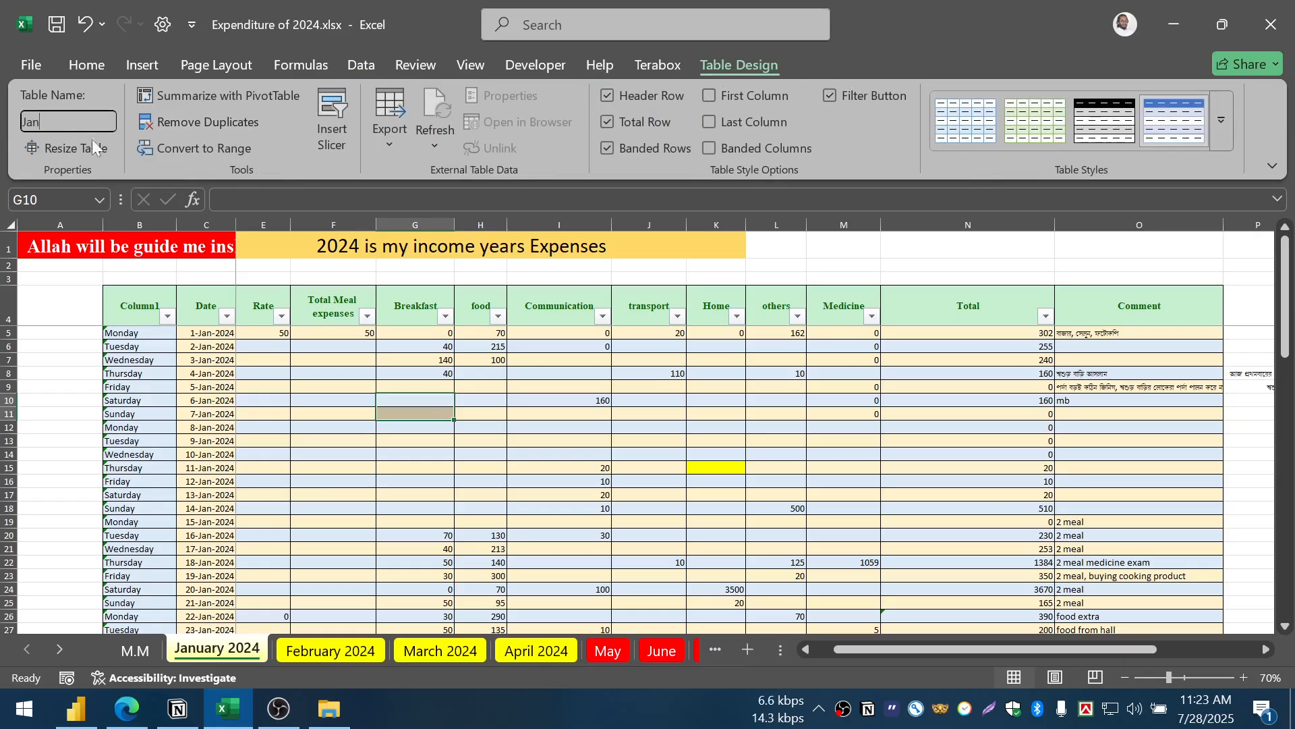
{"action": "left_click", "coordinate": [334, 429]}
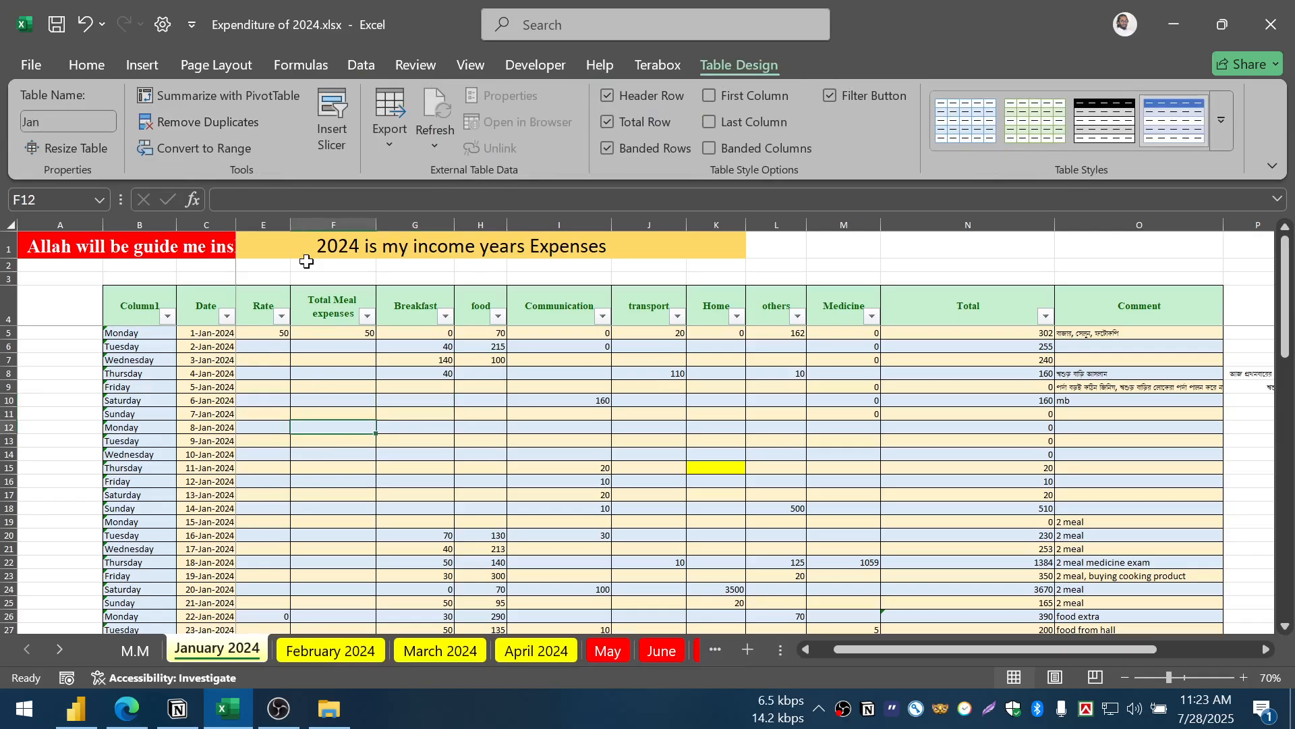
{"action": "right_click", "coordinate": [364, 388]}
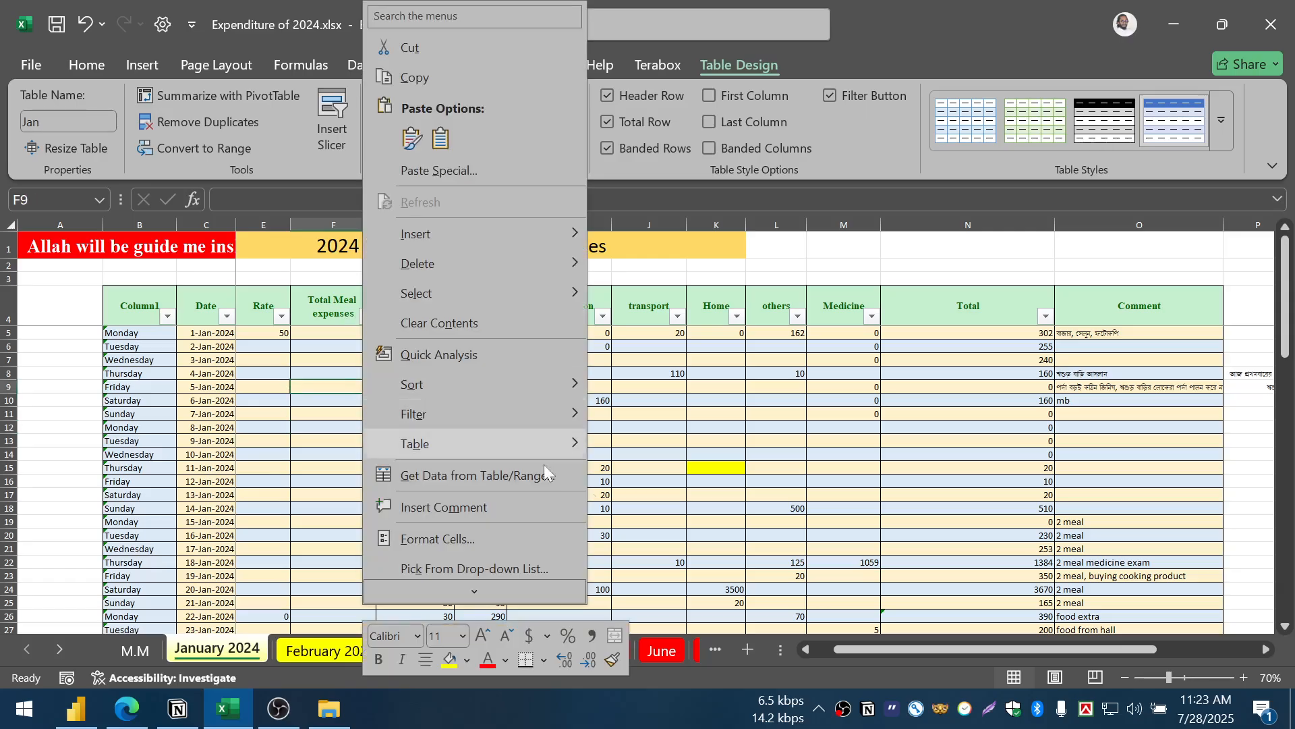
{"action": "left_click", "coordinate": [423, 476]}
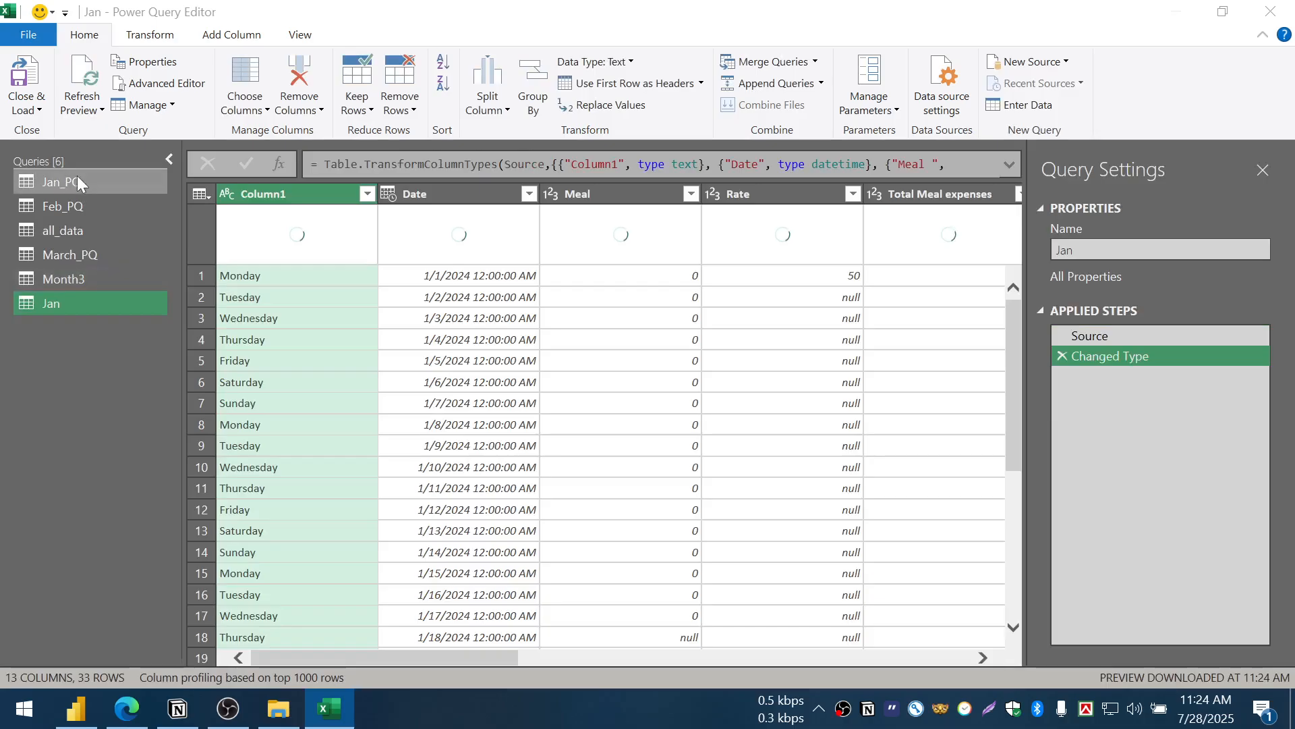
- Delete the old queries Jan_PQ, Feb_PQ, all_data, March_PQ and Month3, keeping only the Jan query
{"action": "left_click", "coordinate": [77, 177]}
{"action": "left_click", "coordinate": [75, 280]}
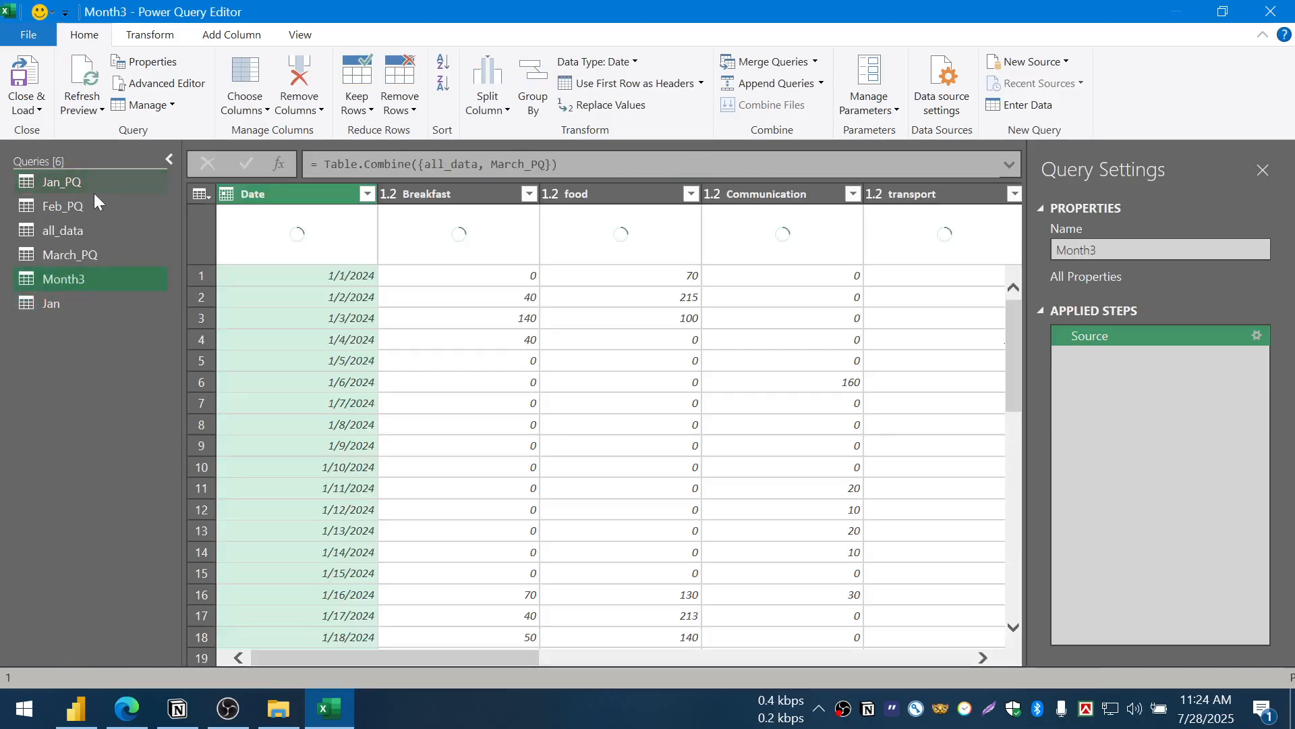
{"action": "left_click", "coordinate": [93, 185], "text": "shift"}
{"action": "right_click", "coordinate": [94, 186]}
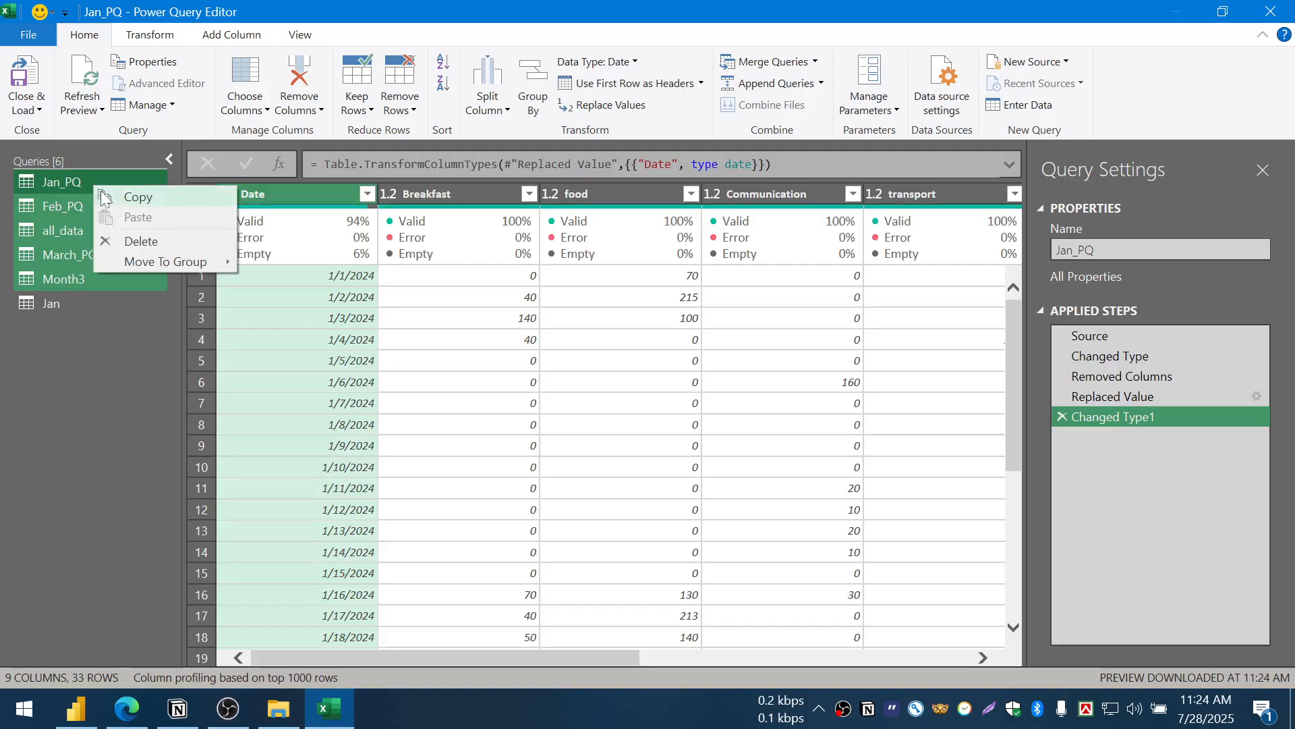
{"action": "left_click", "coordinate": [141, 241]}
{"action": "left_click", "coordinate": [744, 382]}
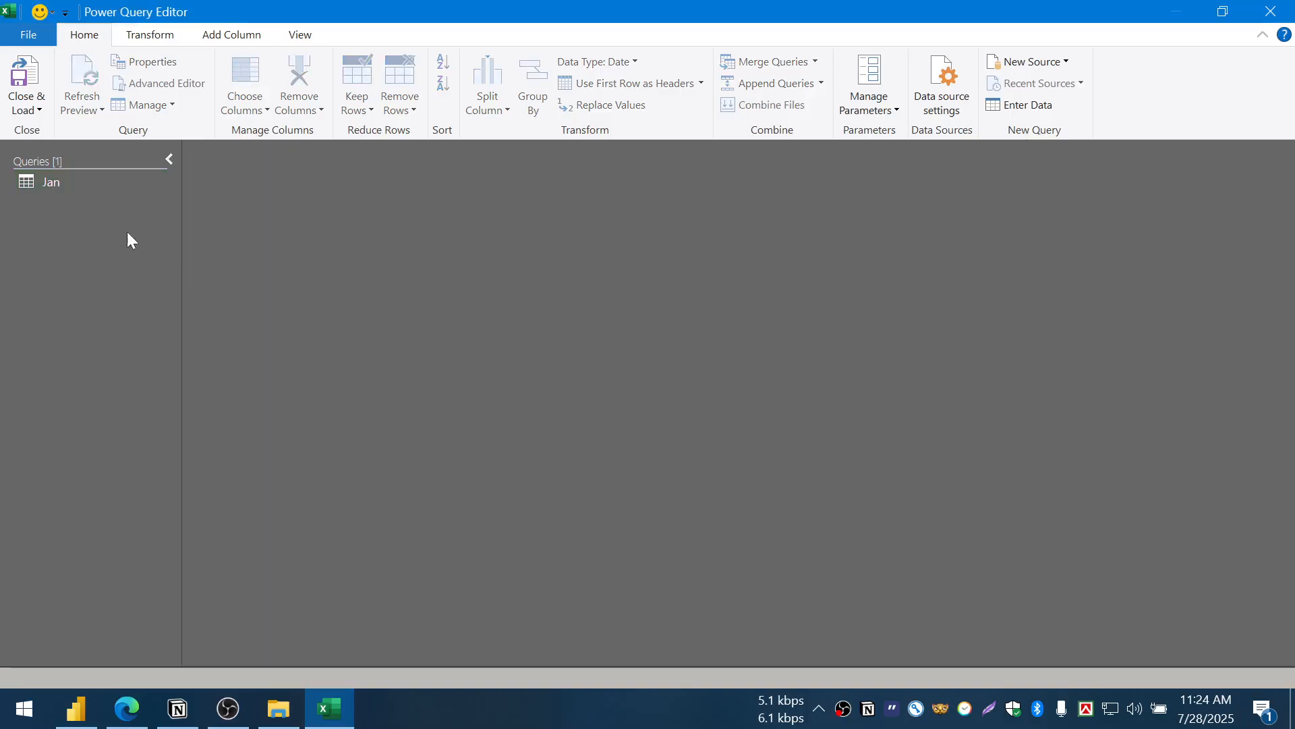
- Rename the Jan query as Jan_PQ
{"action": "left_click", "coordinate": [47, 181]}
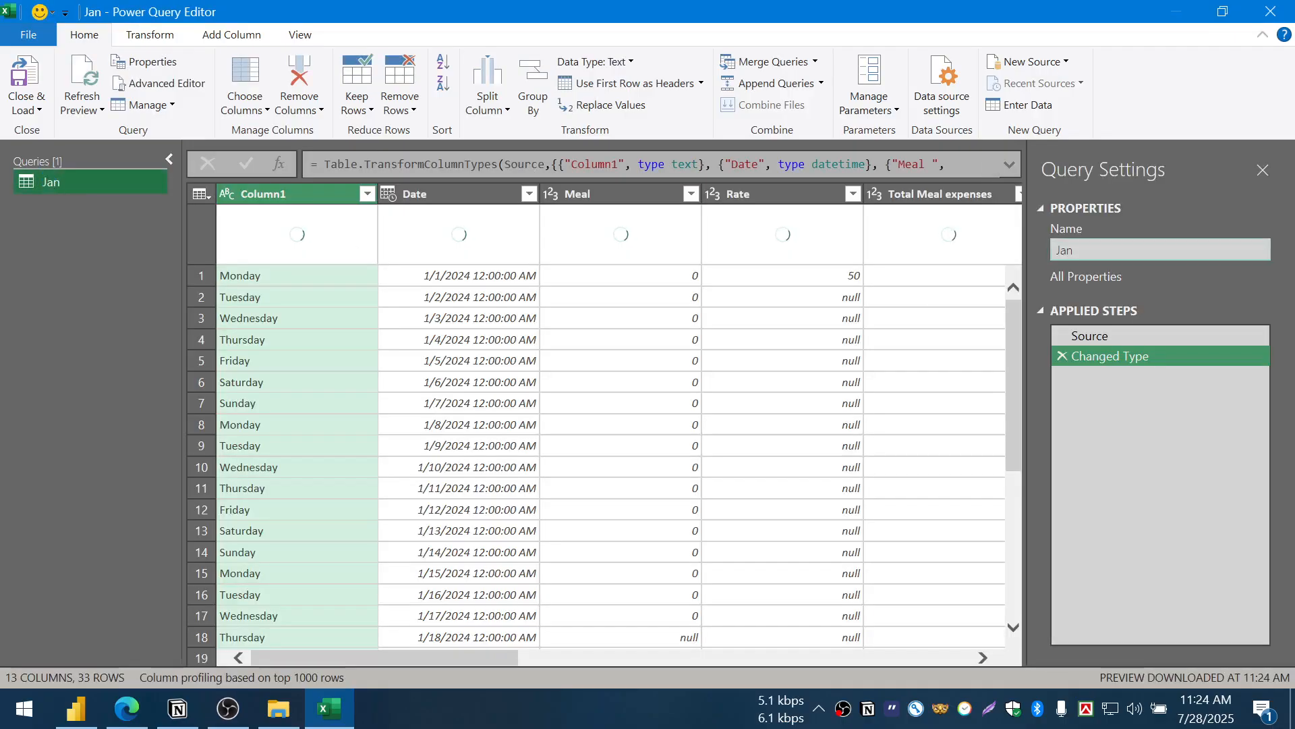
{"action": "double_click", "coordinate": [1075, 251]}
{"action": "type", "text": "Jan"}
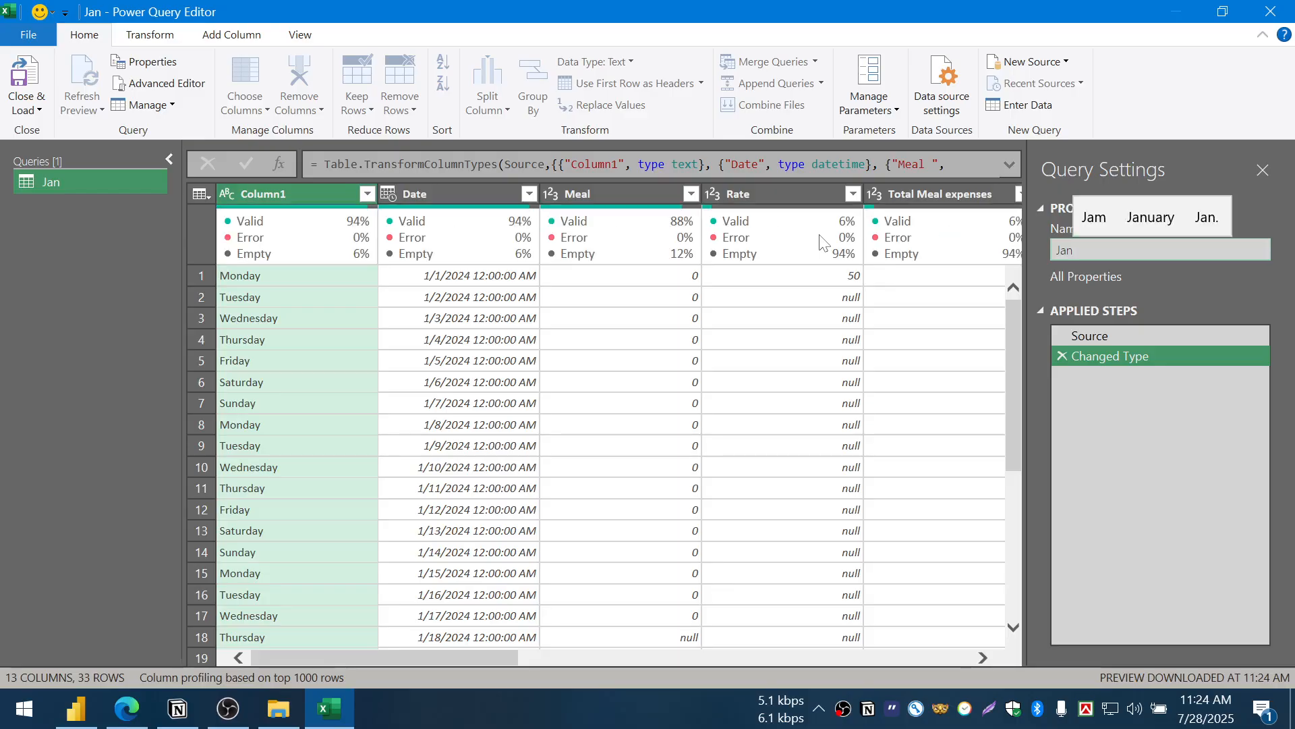
{"action": "type", "text": "_PQ"}
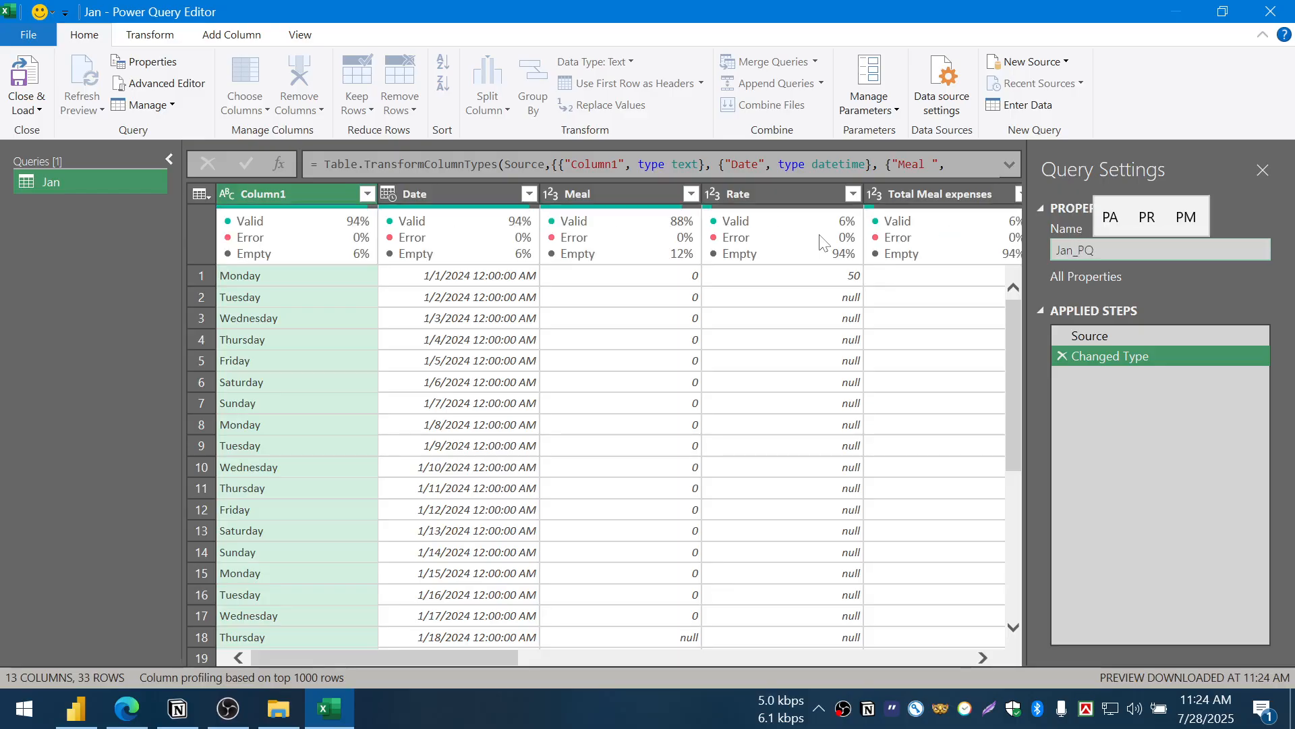
{"action": "key", "text": "Return"}
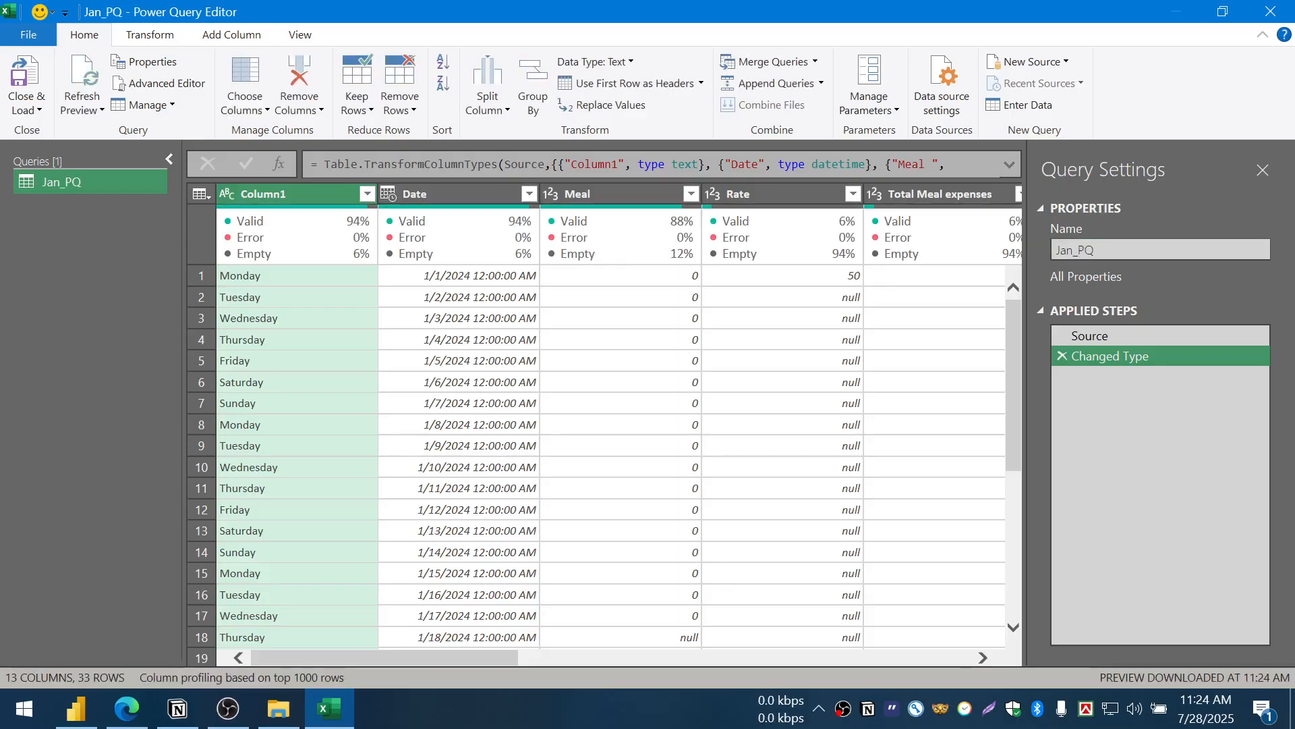
- Remove the Column1, Meal, Rate and Total Meal expenses columns from the Jan_PQ query
{"action": "left_click", "coordinate": [300, 194]}
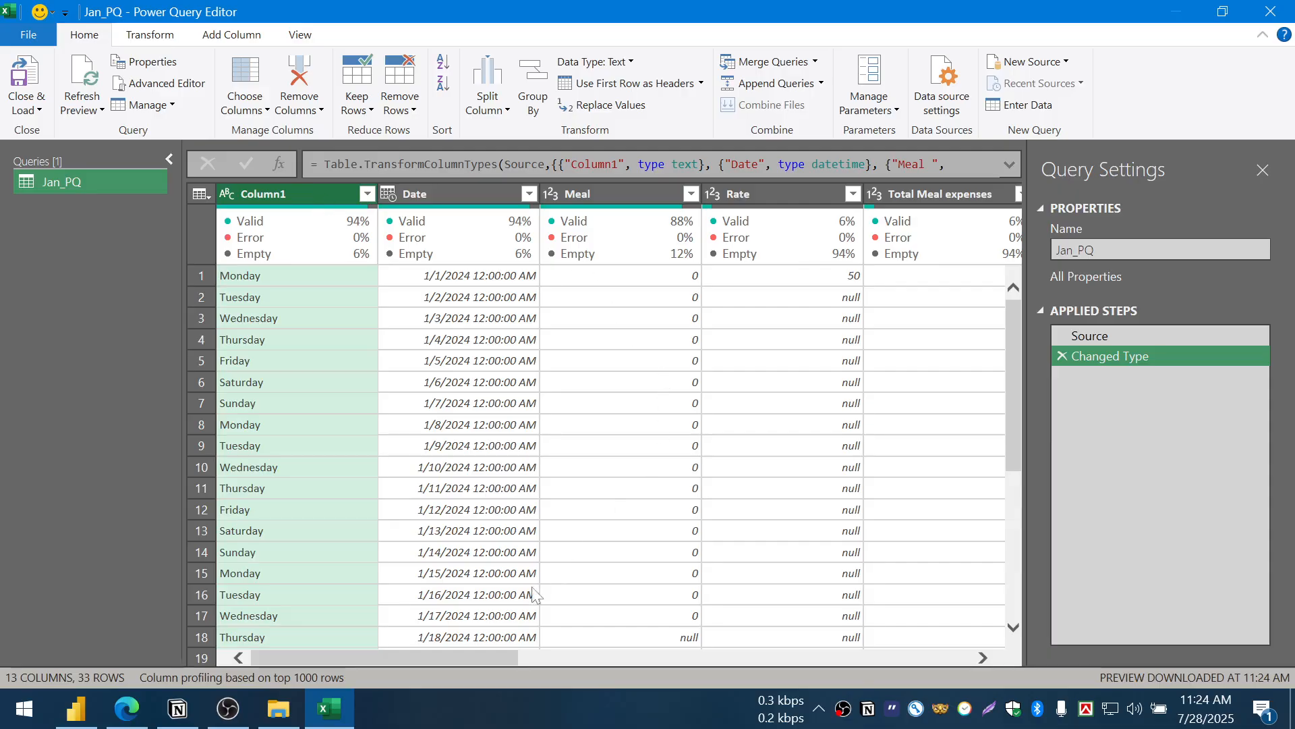
{"action": "left_click_drag", "start_coordinate": [436, 653], "coordinate": [443, 653]}
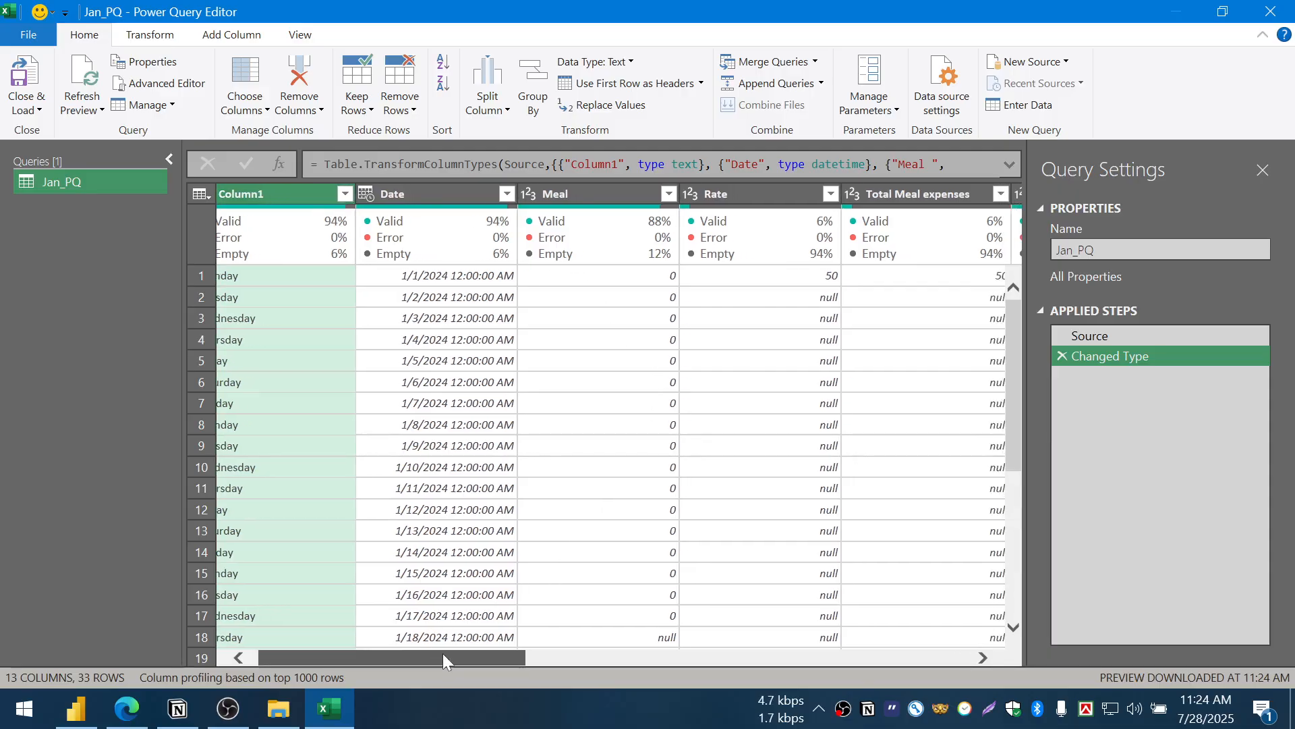
{"action": "left_click", "coordinate": [585, 194], "text": "ctrl"}
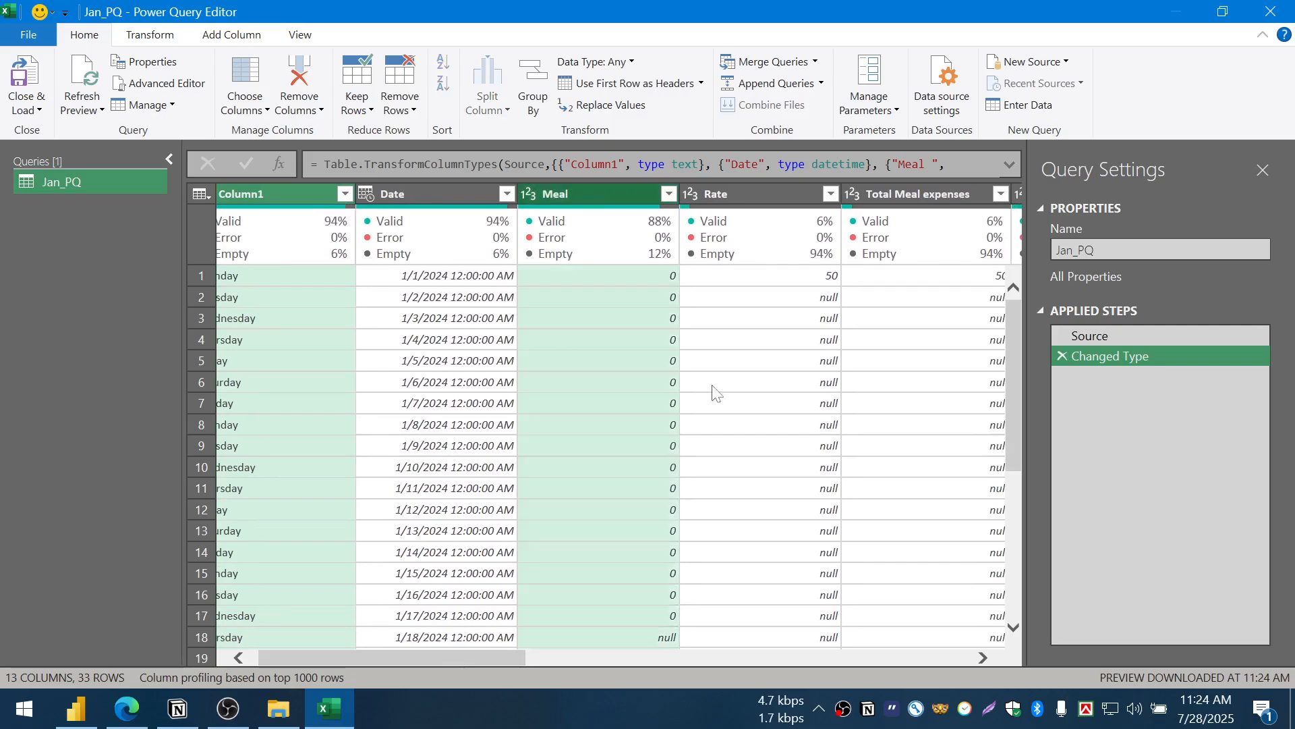
{"action": "left_click", "coordinate": [732, 193], "text": "ctrl"}
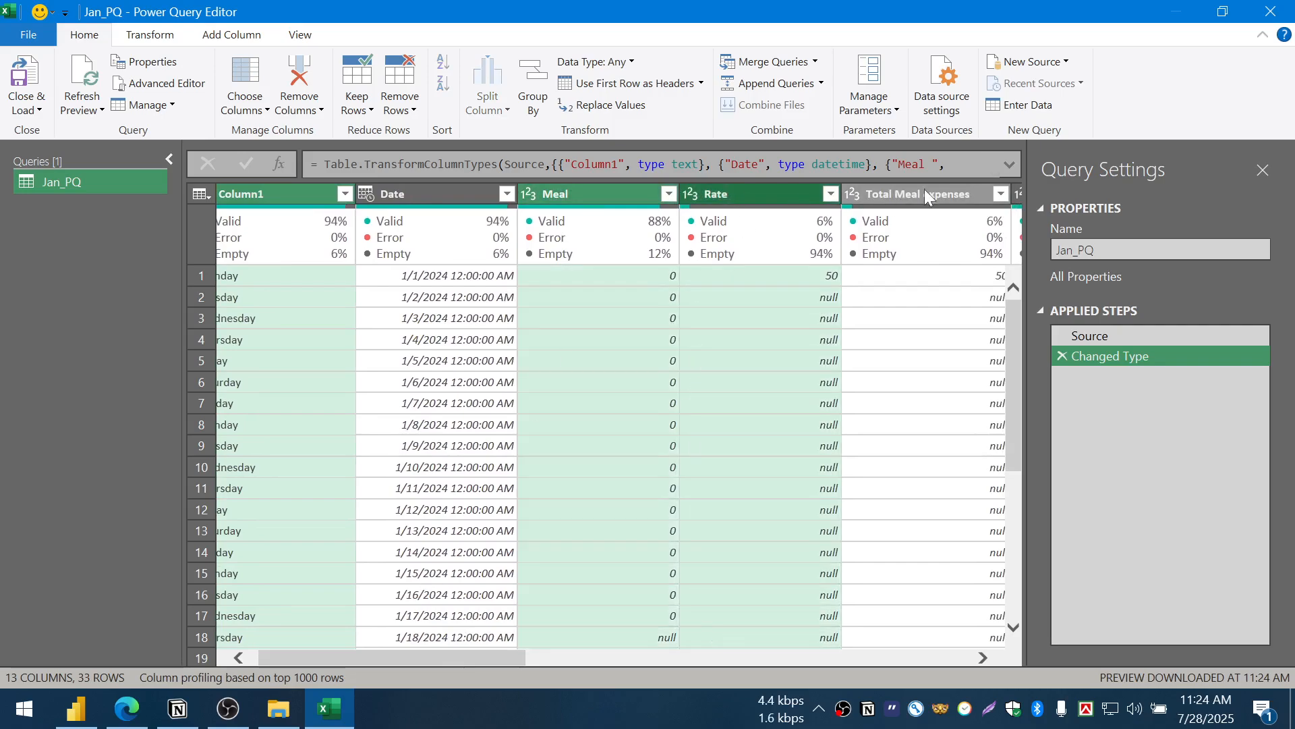
{"action": "left_click_drag", "start_coordinate": [450, 658], "coordinate": [597, 655]}
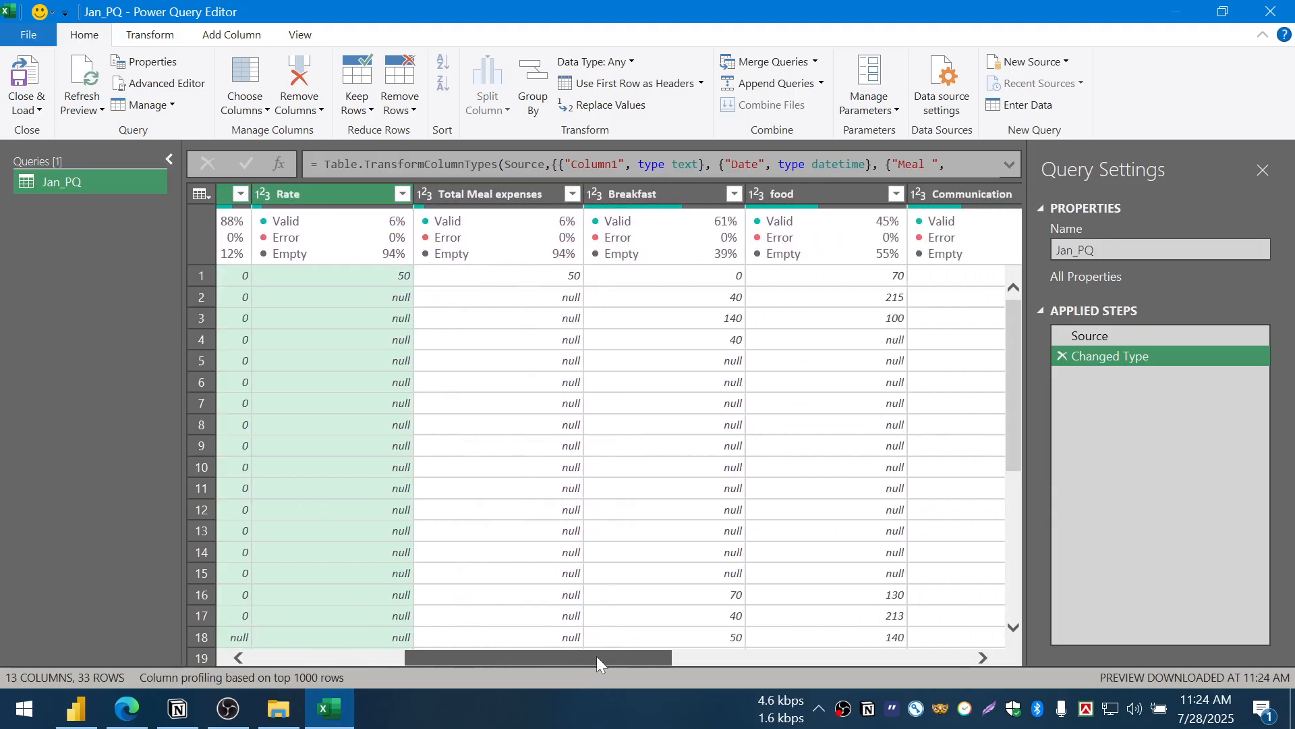
{"action": "left_click", "coordinate": [515, 196], "text": "ctrl"}
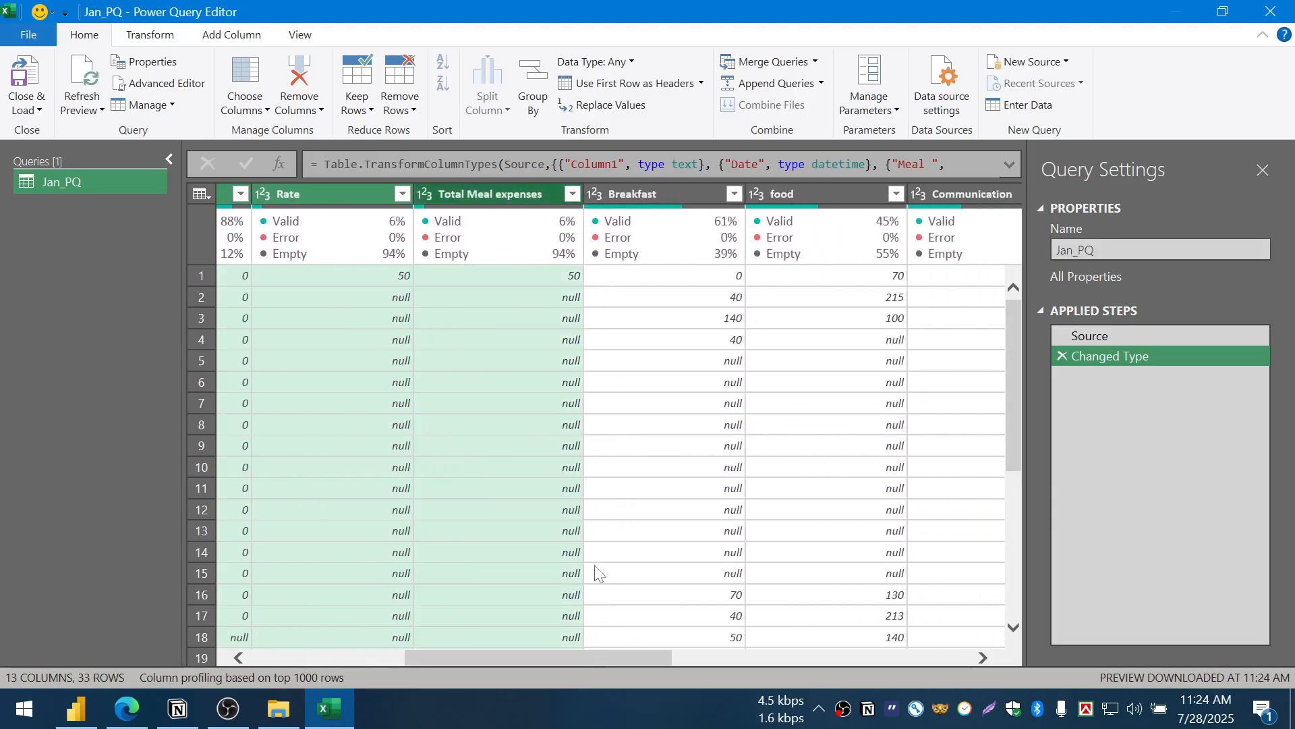
{"action": "scroll", "coordinate": [663, 427], "scroll_direction": "down", "scroll_amount": 5}
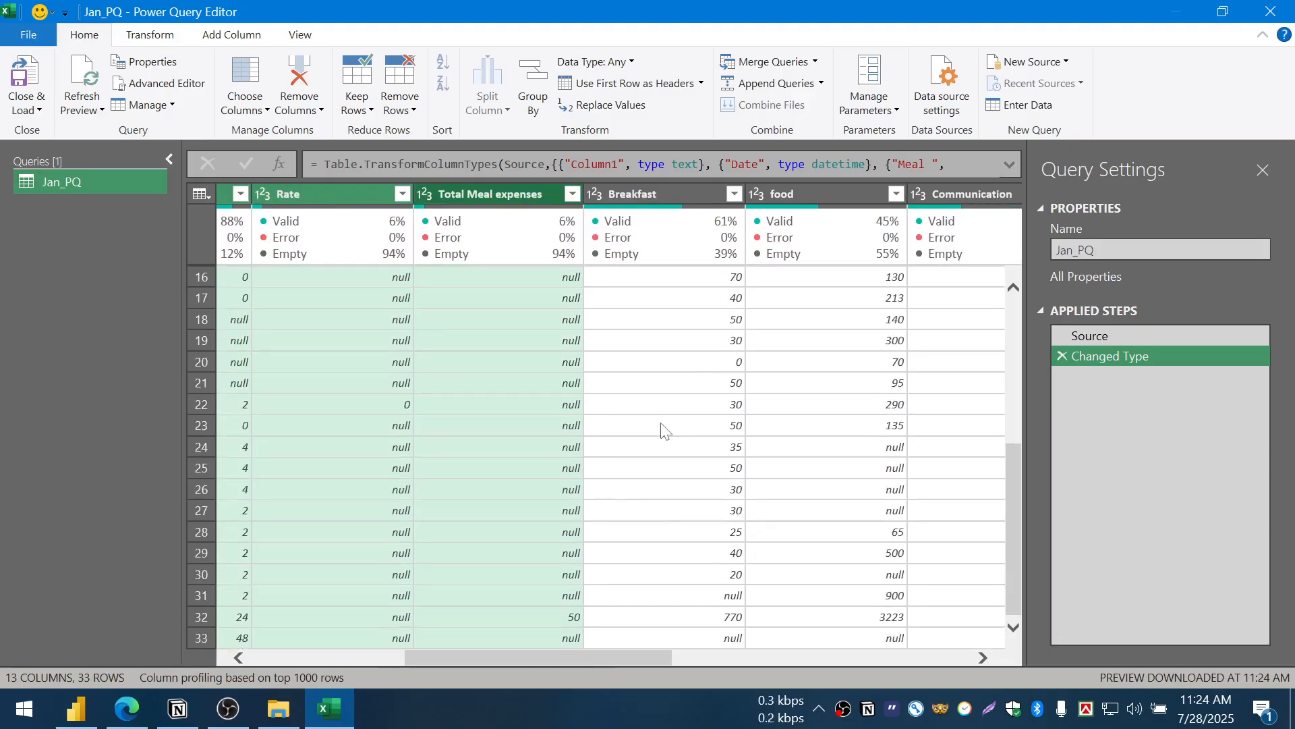
{"action": "left_click_drag", "start_coordinate": [633, 654], "coordinate": [950, 646]}
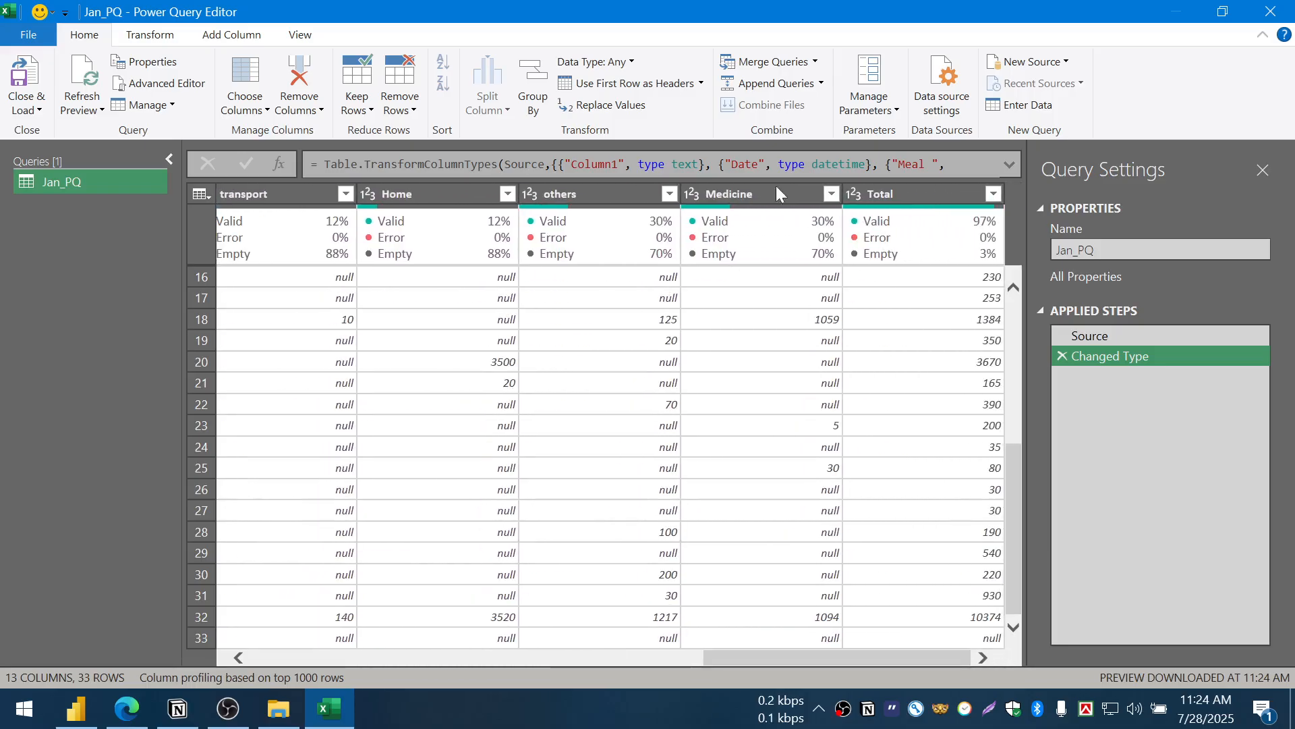
{"action": "left_click_drag", "start_coordinate": [819, 657], "coordinate": [453, 651]}
{"action": "right_click", "coordinate": [541, 194]}
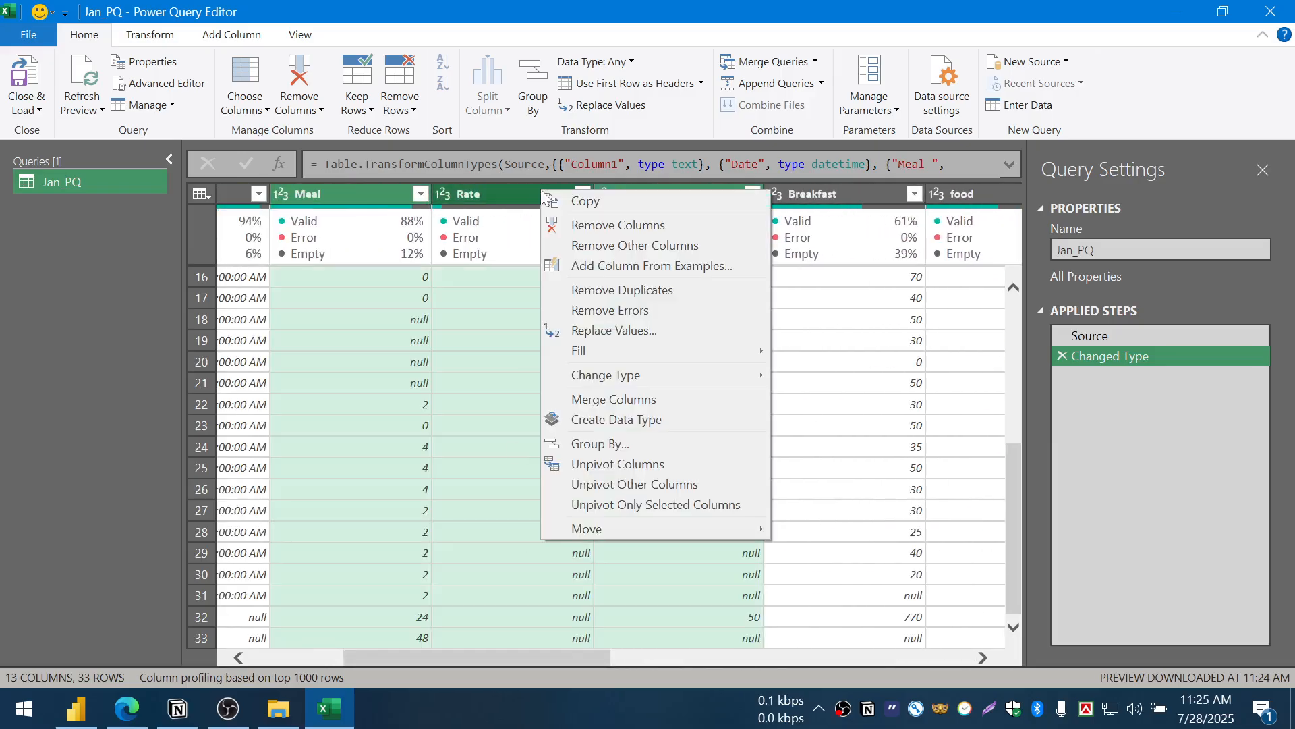
{"action": "left_click", "coordinate": [568, 224]}
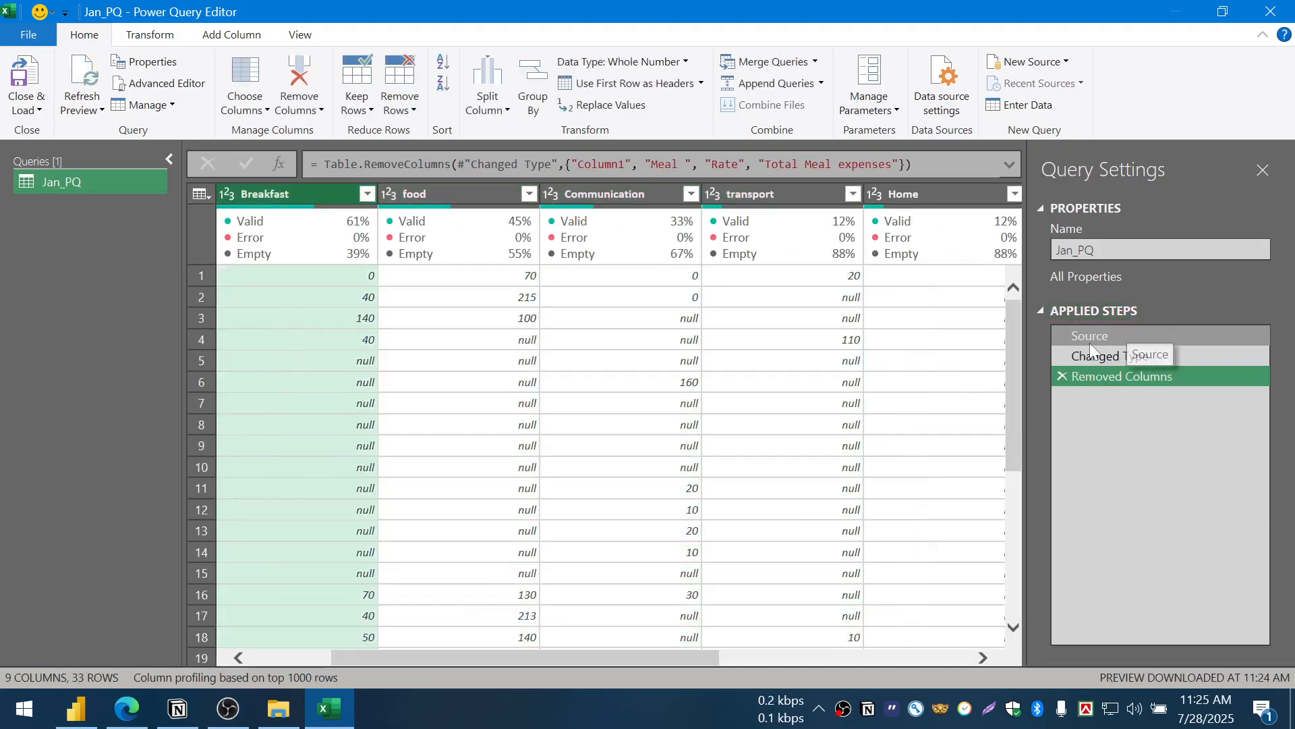
- Change the Date column's data type to Date within the Changed Type step, replacing the current conversion, and return to the Removed Columns step
{"action": "left_click", "coordinate": [1111, 338]}
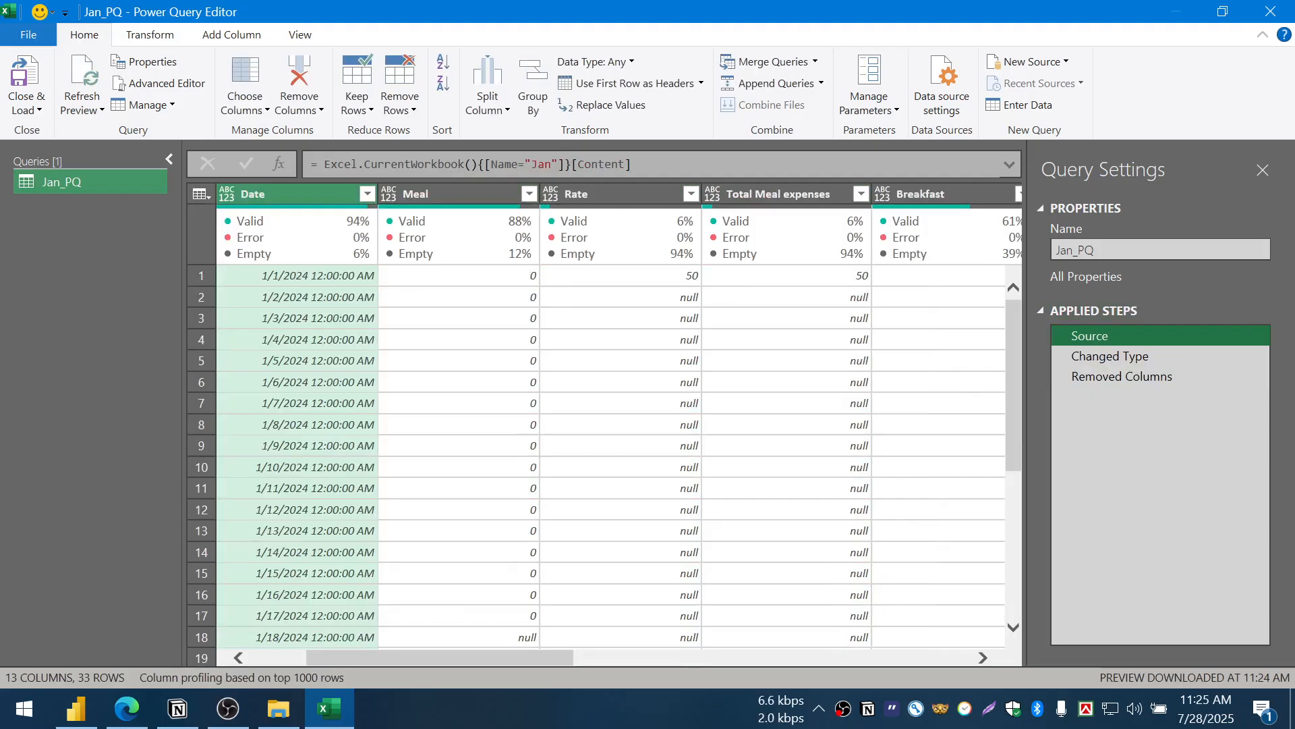
{"action": "left_click", "coordinate": [1121, 350]}
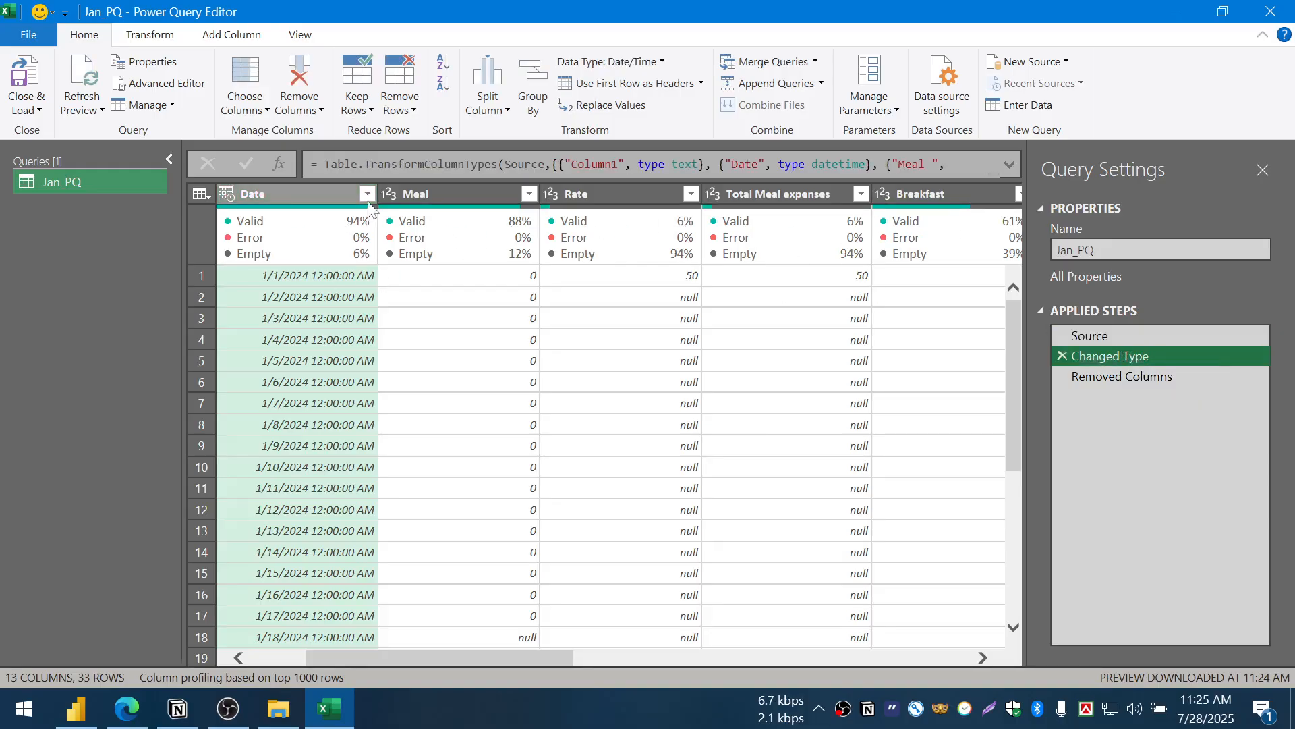
{"action": "left_click", "coordinate": [292, 193]}
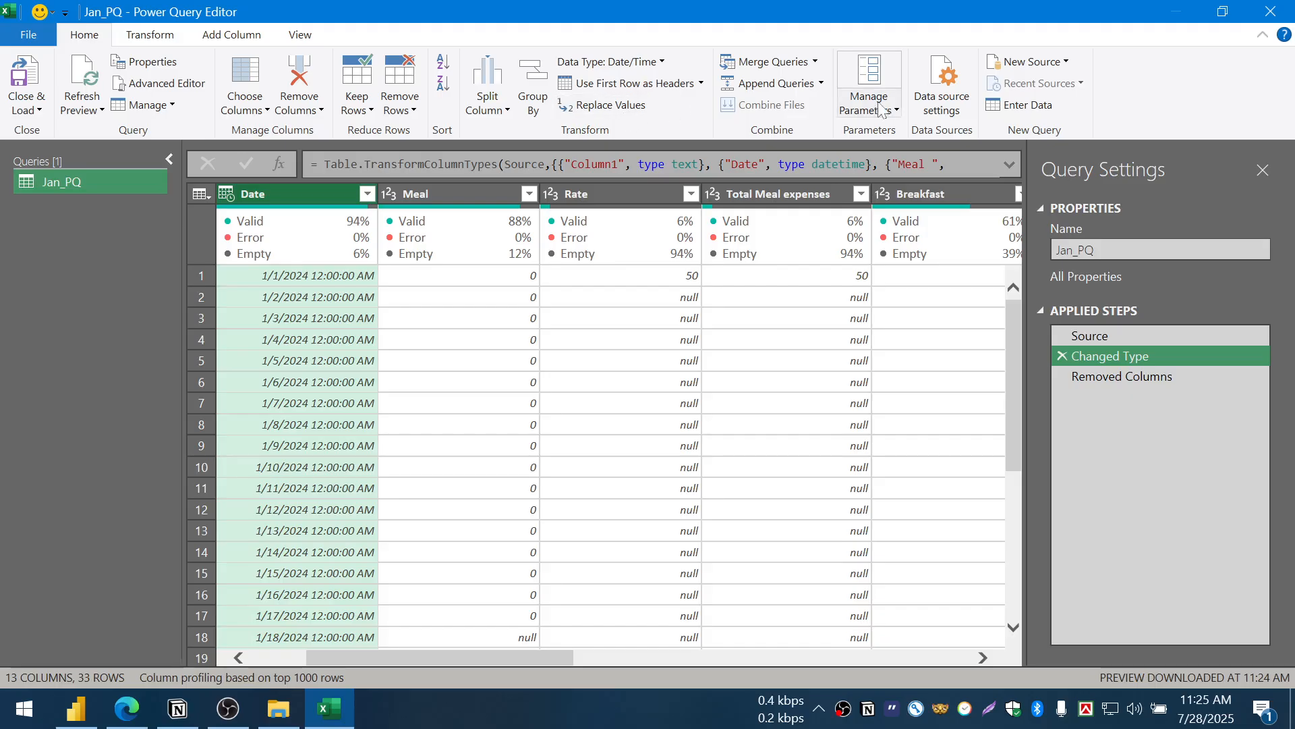
{"action": "left_click", "coordinate": [663, 64]}
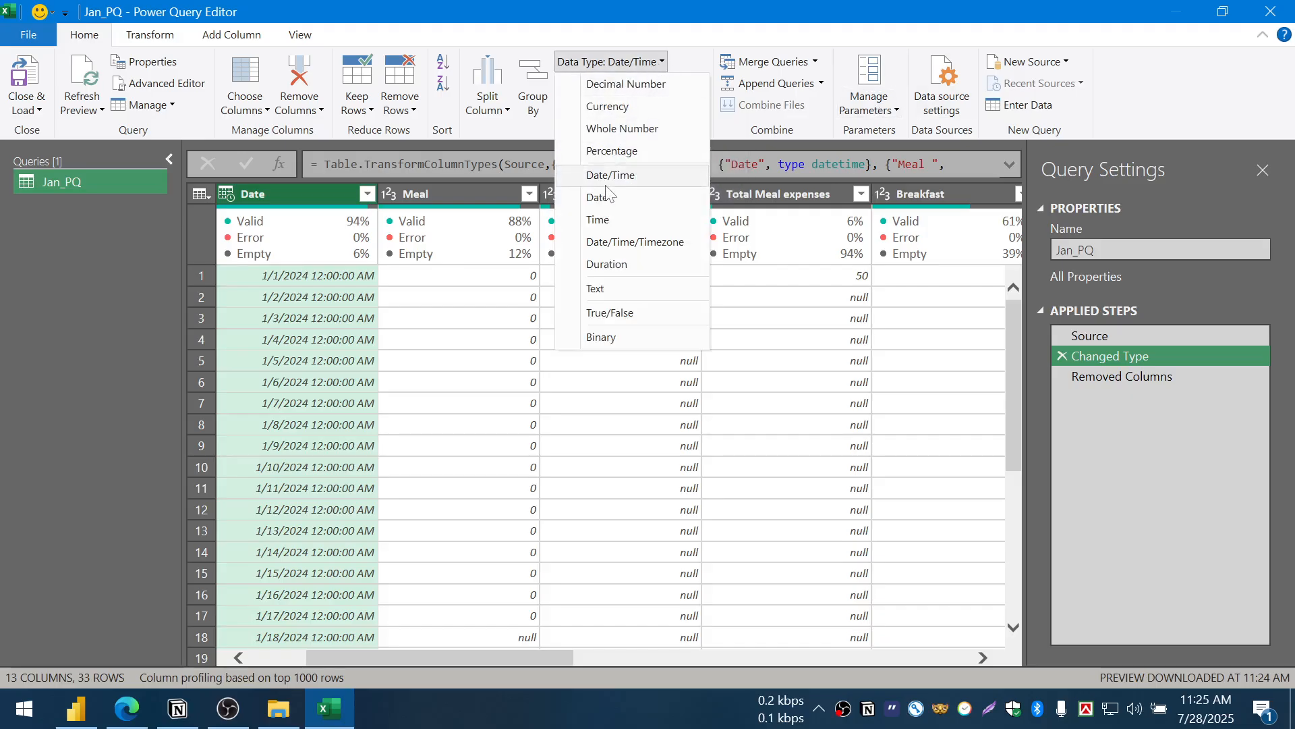
{"action": "left_click", "coordinate": [597, 197]}
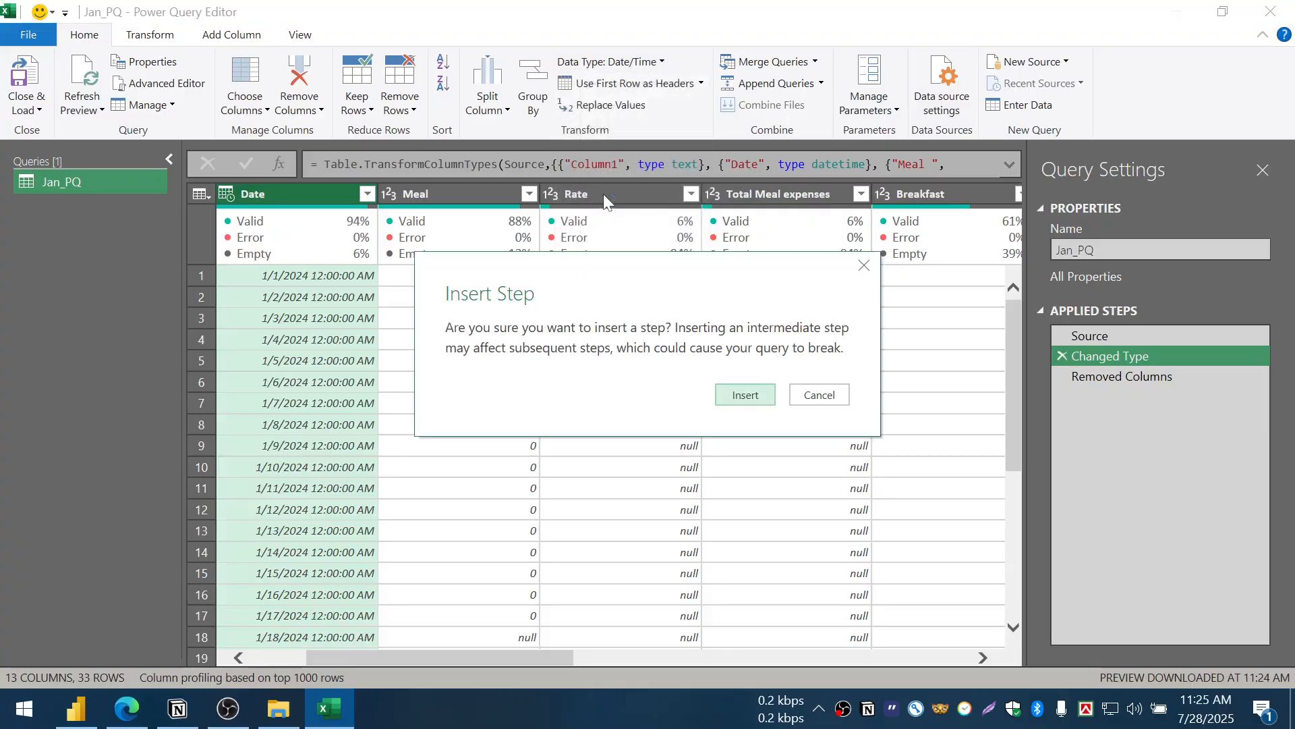
{"action": "left_click", "coordinate": [740, 393]}
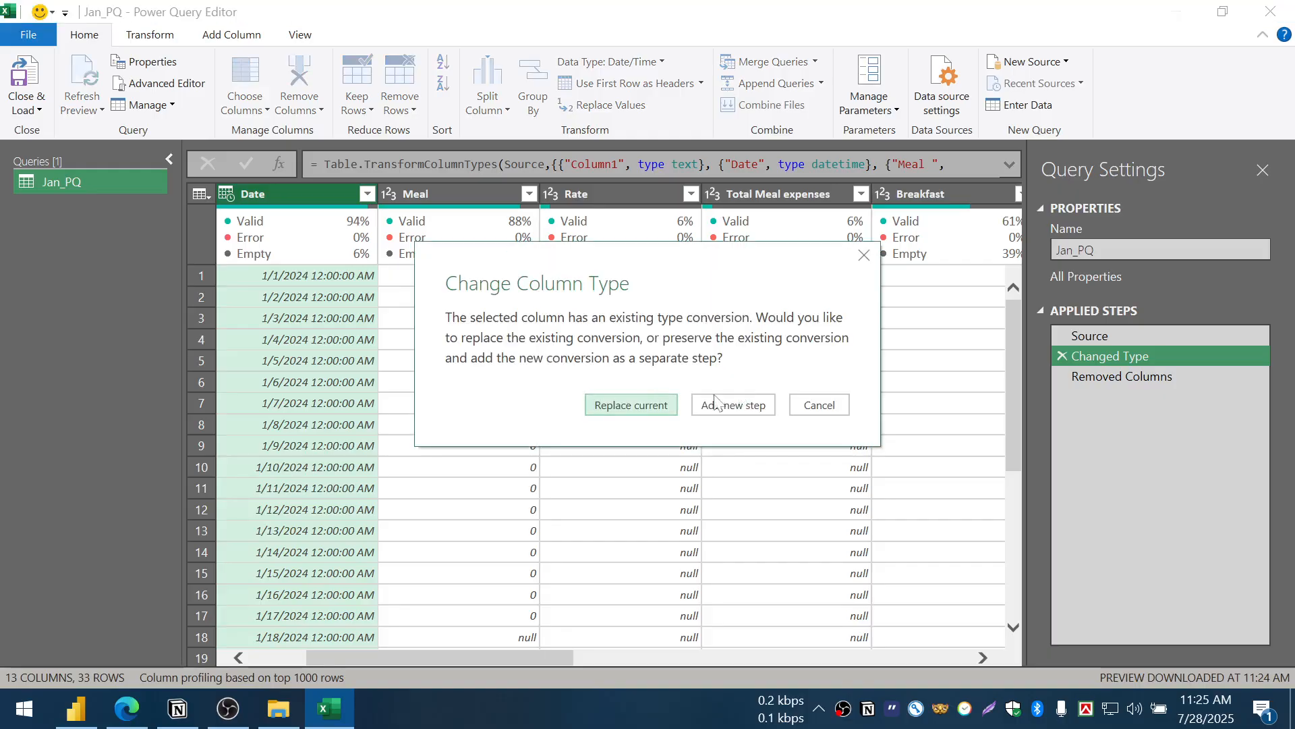
{"action": "left_click", "coordinate": [631, 405]}
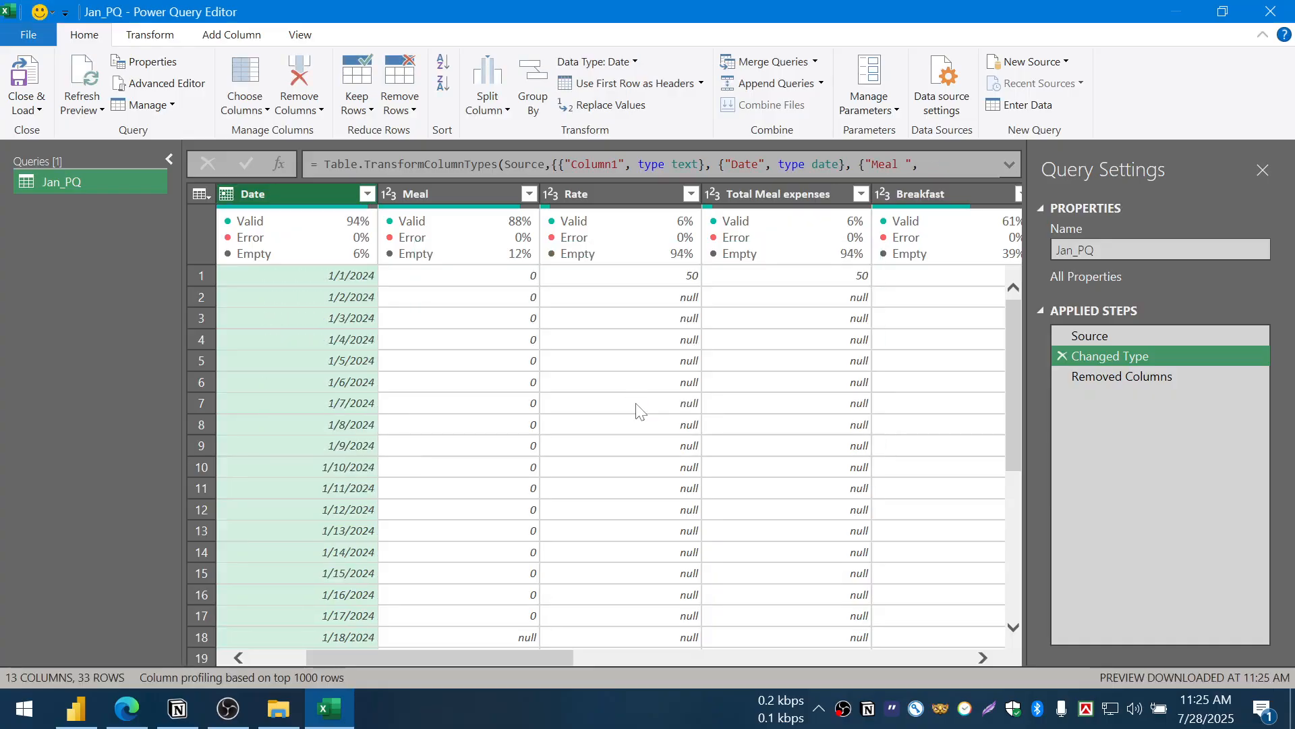
{"action": "left_click", "coordinate": [1147, 379]}
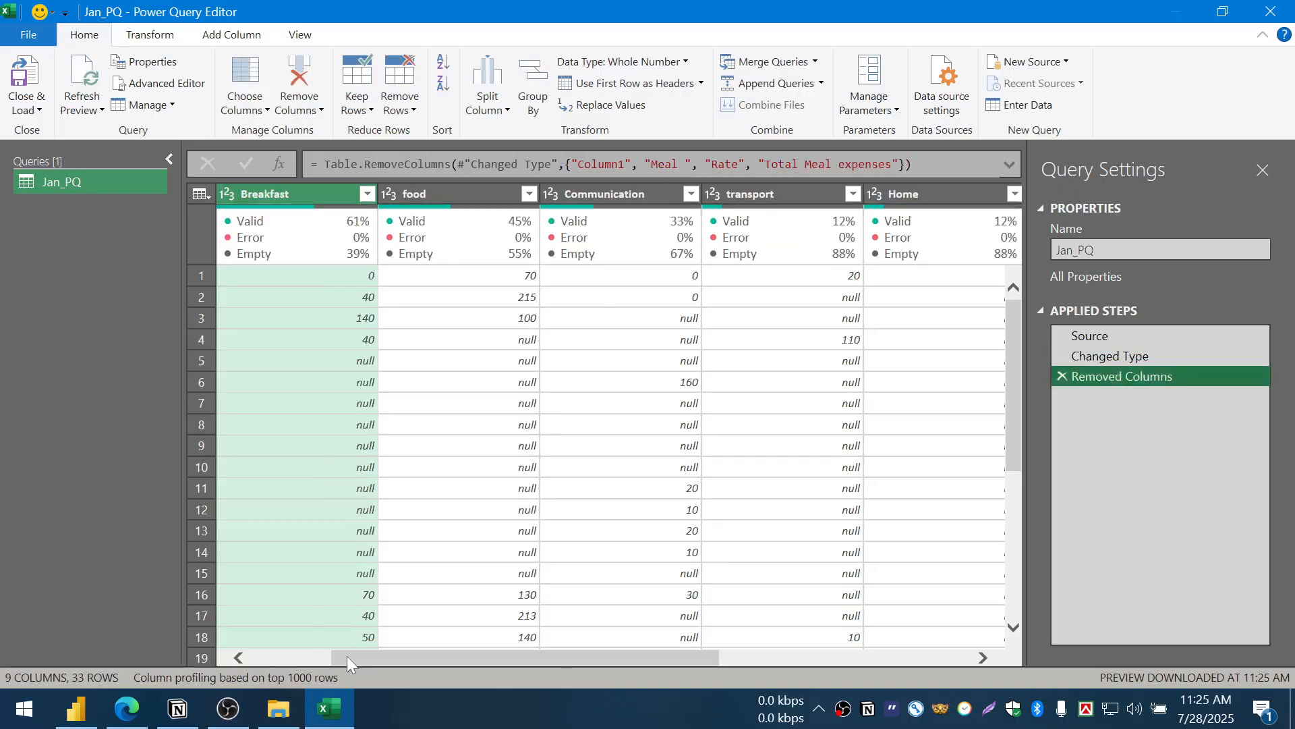
- Examine the Date, Breakfast, food and Communication columns down to the last rows for null values
{"action": "left_click_drag", "start_coordinate": [347, 656], "coordinate": [266, 655]}
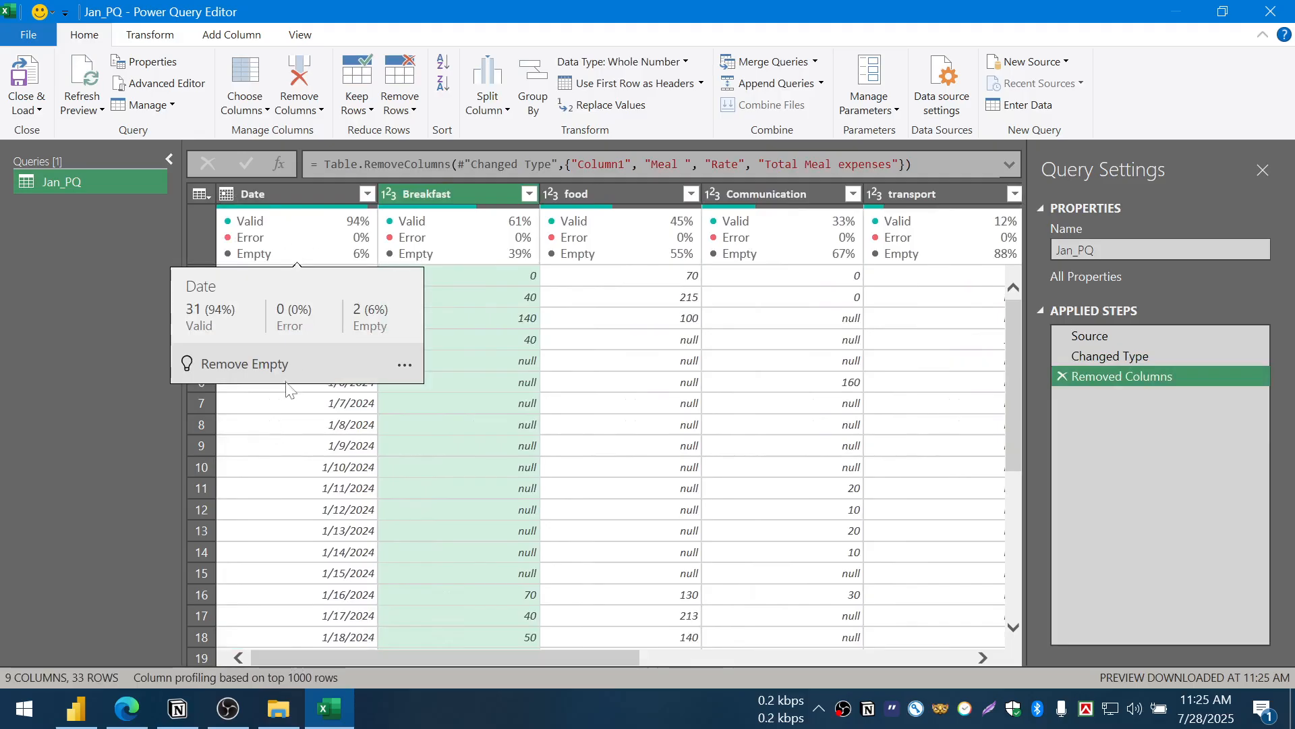
{"action": "scroll", "coordinate": [312, 442], "scroll_direction": "down", "scroll_amount": 5}
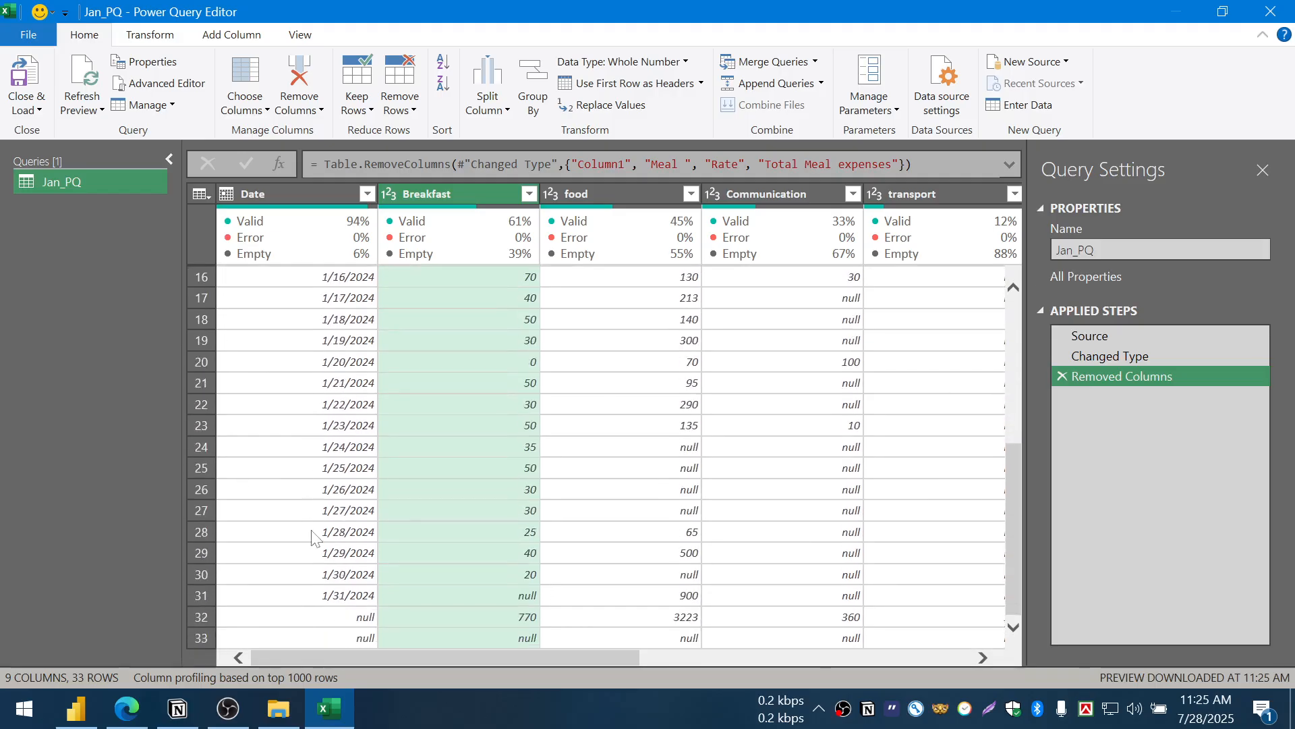
{"action": "left_click", "coordinate": [295, 616]}
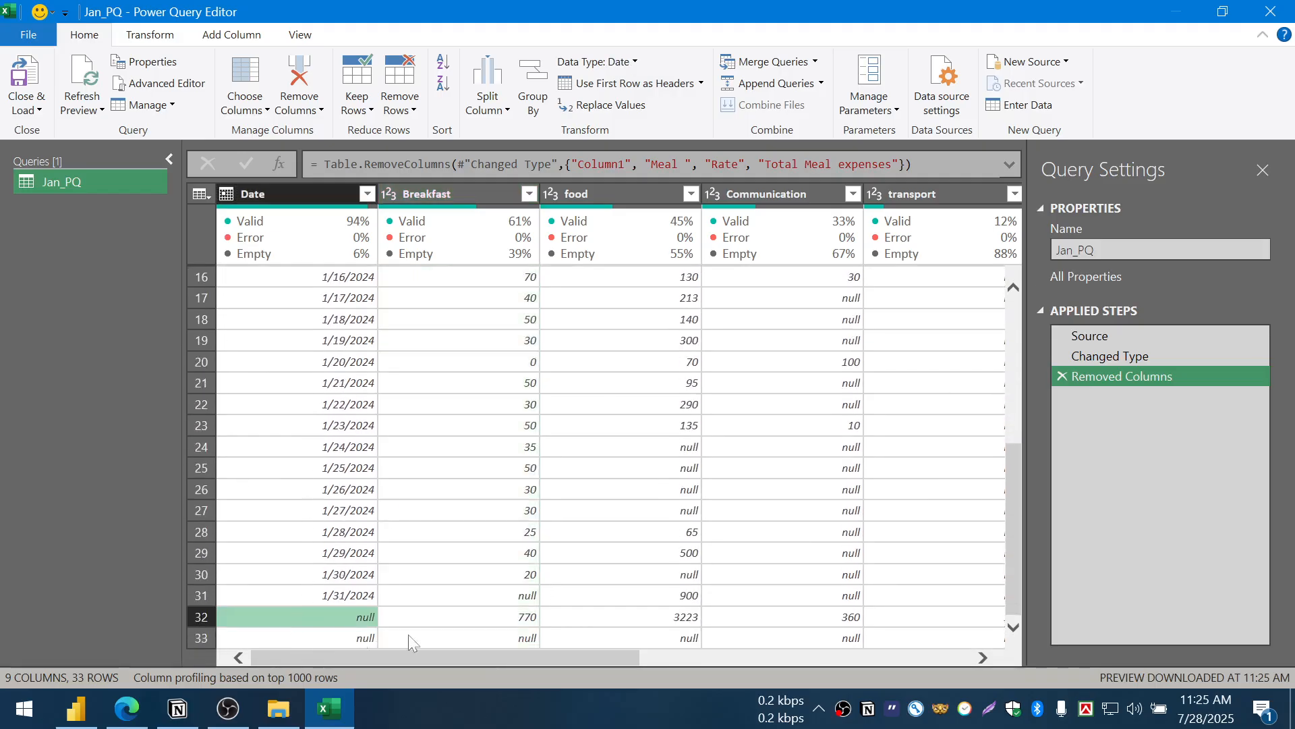
{"action": "left_click", "coordinate": [729, 638]}
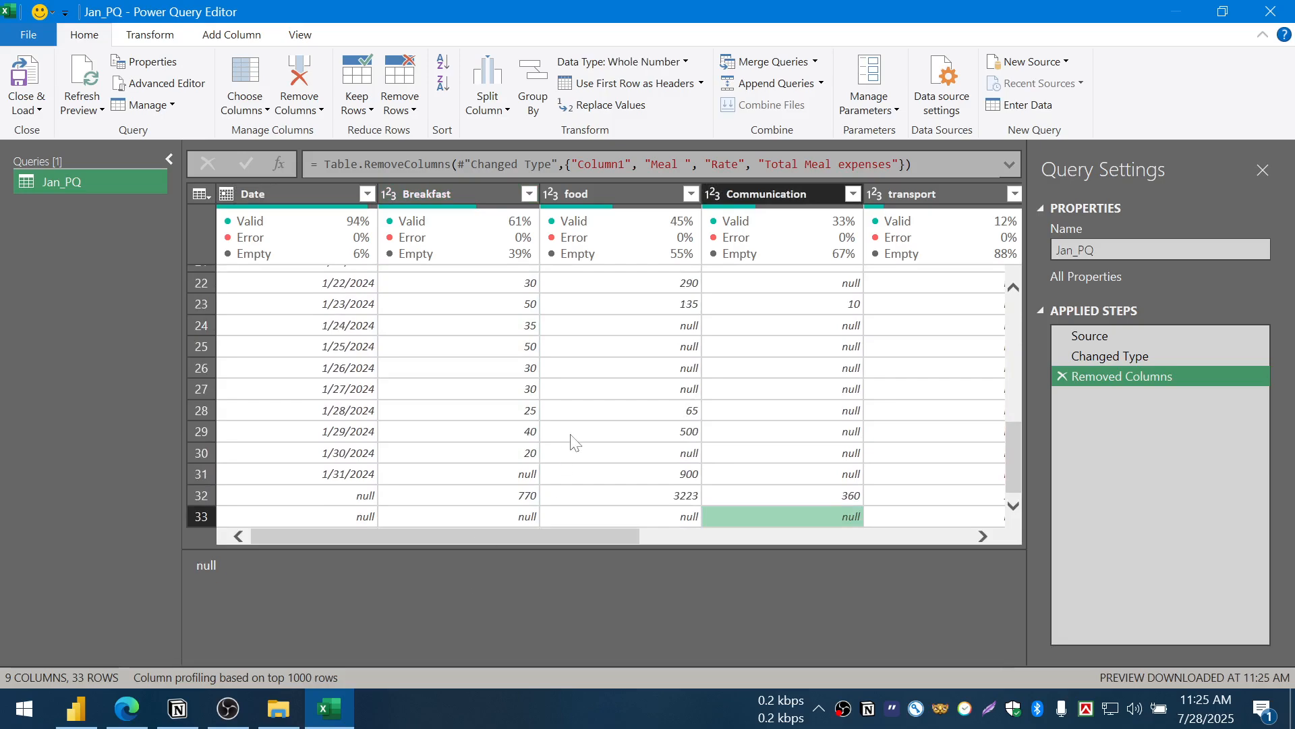
{"action": "scroll", "coordinate": [574, 440], "scroll_direction": "up", "scroll_amount": 7}
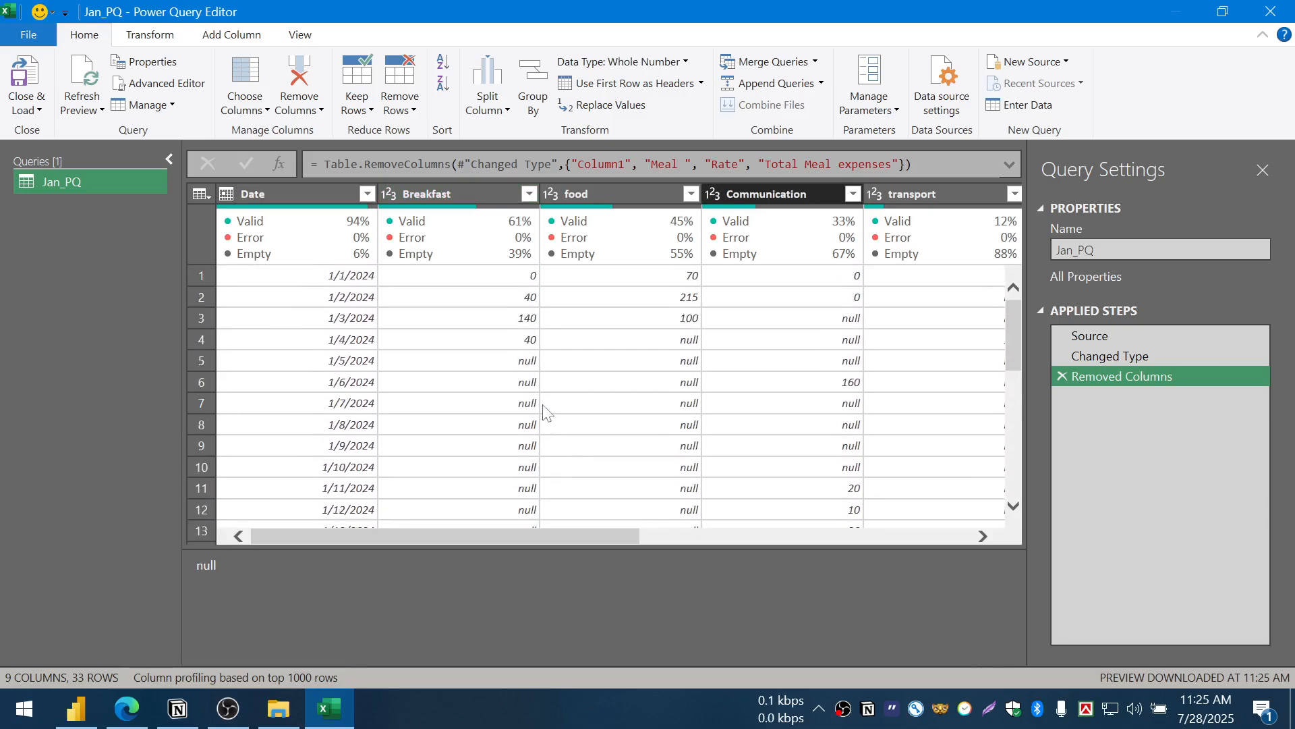
{"action": "left_click", "coordinate": [432, 193]}
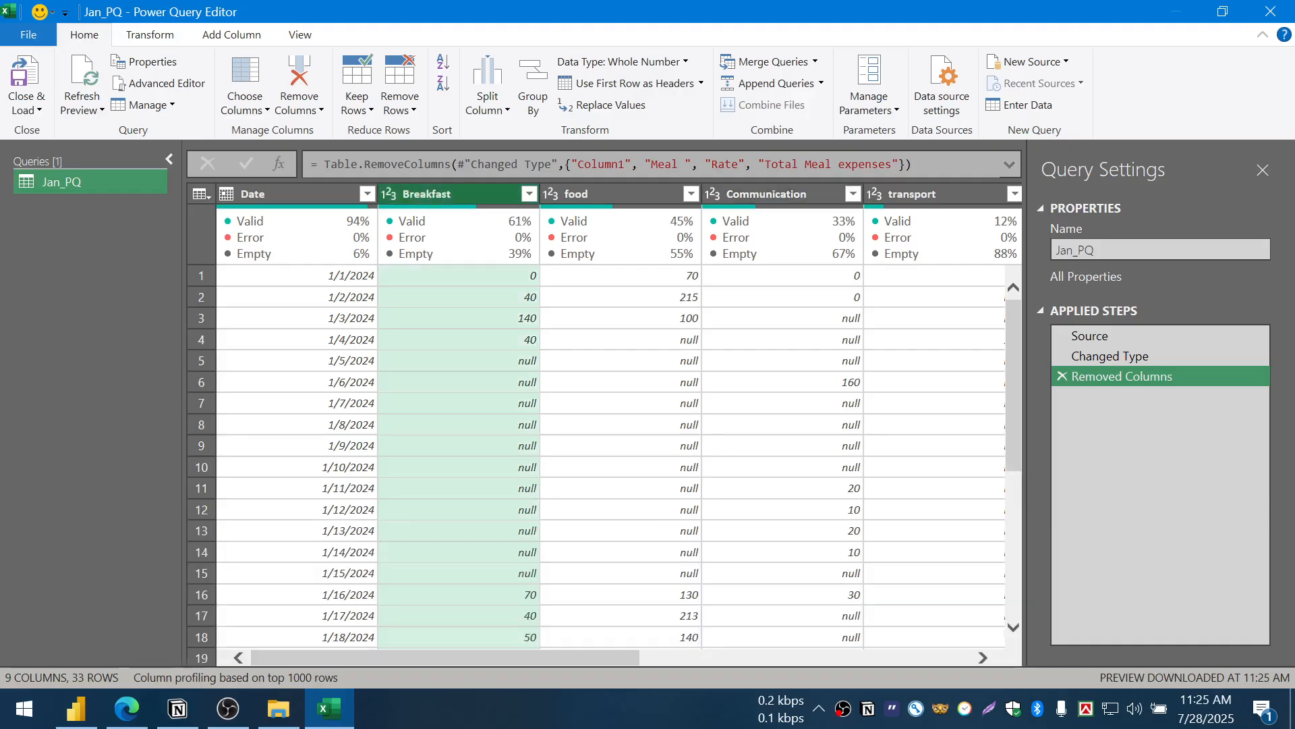
{"action": "left_click", "coordinate": [614, 194]}
{"action": "left_click", "coordinate": [782, 194]}
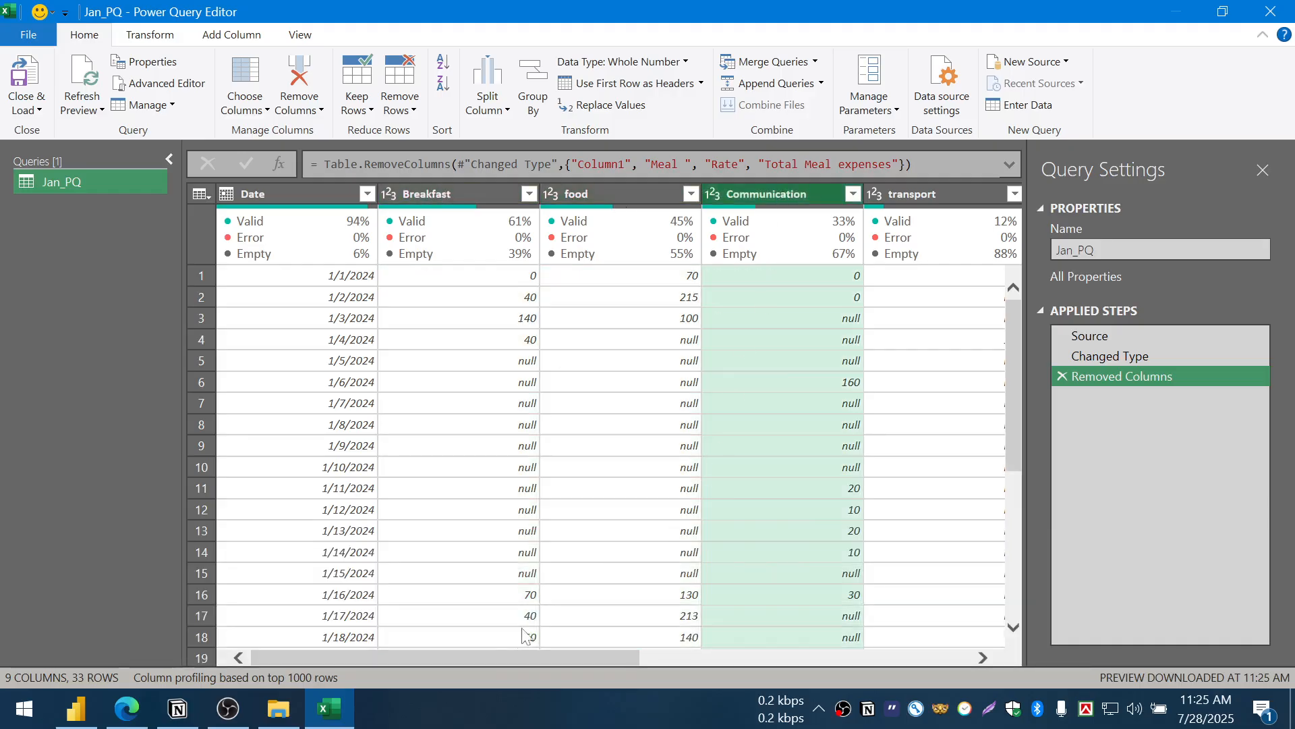
- Replace null with 0 in all columns from Breakfast through Medicine
{"action": "left_click", "coordinate": [459, 200]}
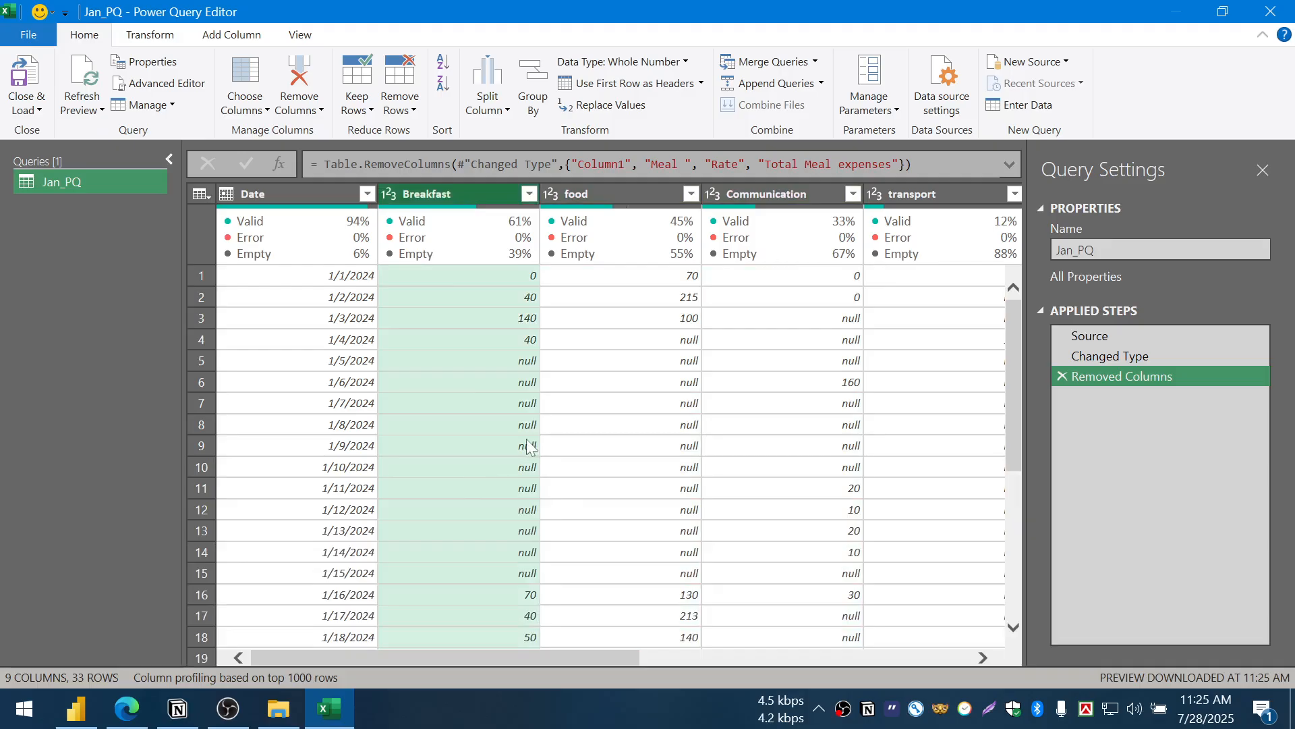
{"action": "left_click_drag", "start_coordinate": [476, 662], "coordinate": [763, 637]}
{"action": "left_click", "coordinate": [807, 222], "text": "shift"}
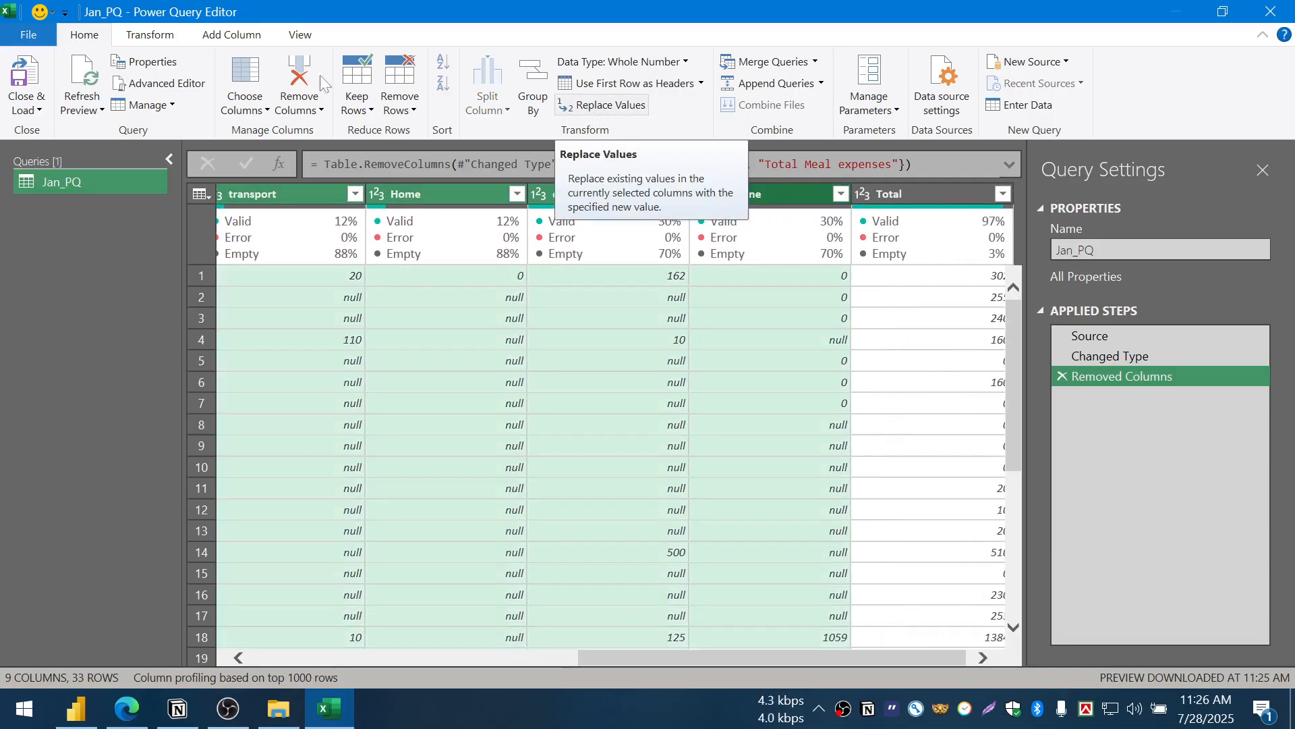
{"action": "left_click", "coordinate": [622, 113]}
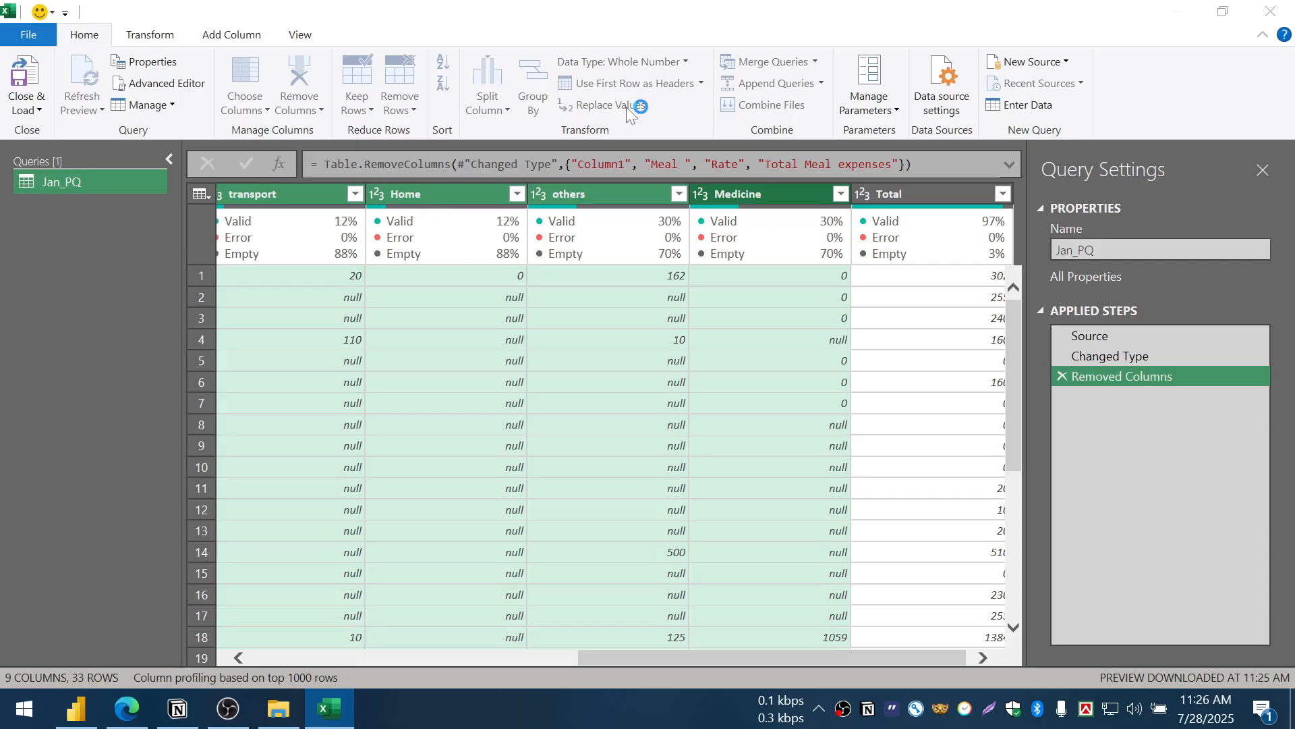
{"action": "type", "text": "null"}
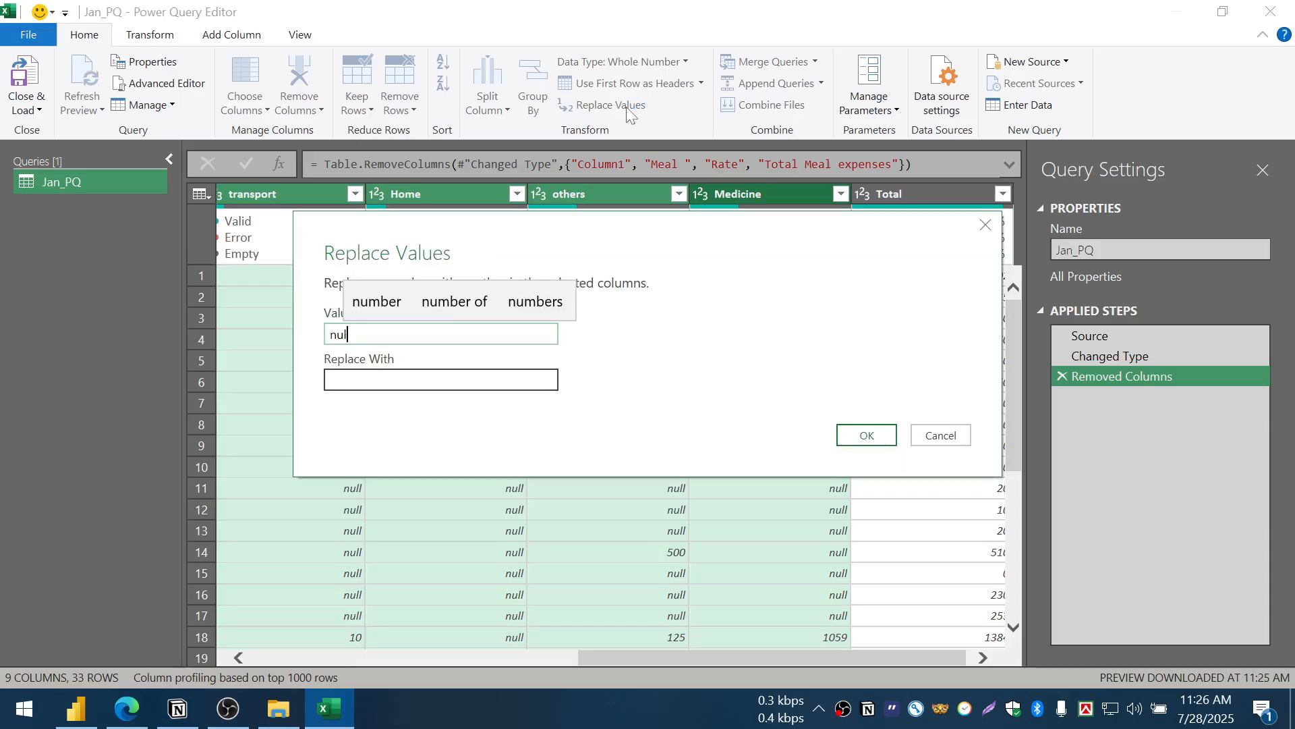
{"action": "key", "text": "Tab"}
{"action": "type", "text": "0"}
{"action": "key", "text": "Return"}
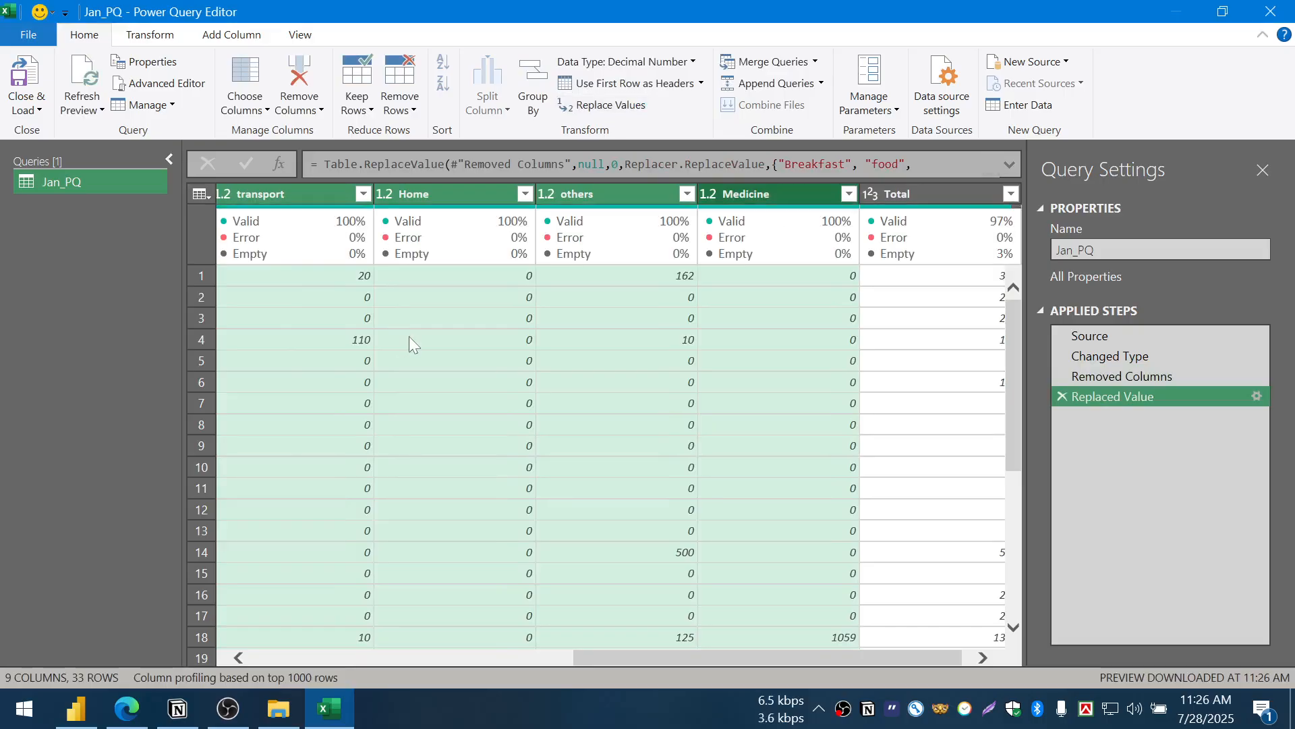
- Rename the others column as Others and delete that rename from the applied steps
{"action": "left_click", "coordinate": [526, 281]}
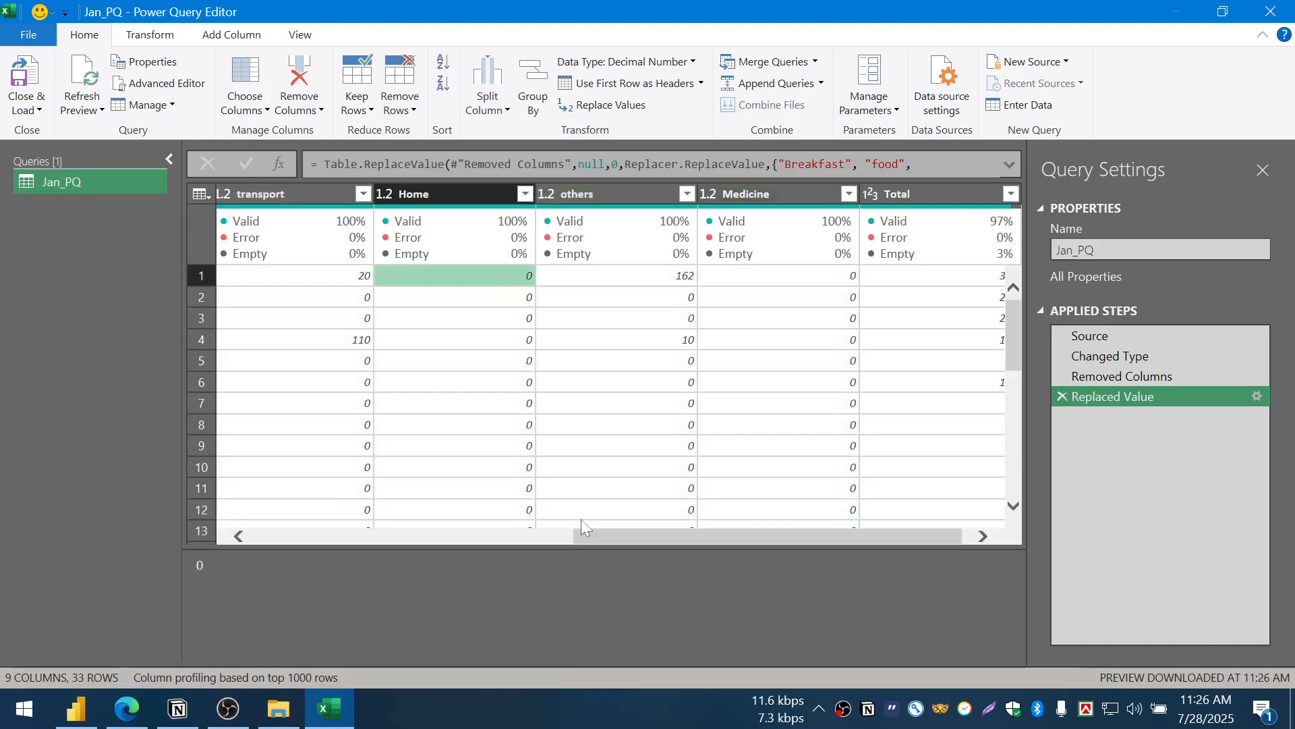
{"action": "left_click_drag", "start_coordinate": [604, 534], "coordinate": [707, 545]}
{"action": "scroll", "coordinate": [892, 444], "scroll_direction": "down", "scroll_amount": 7}
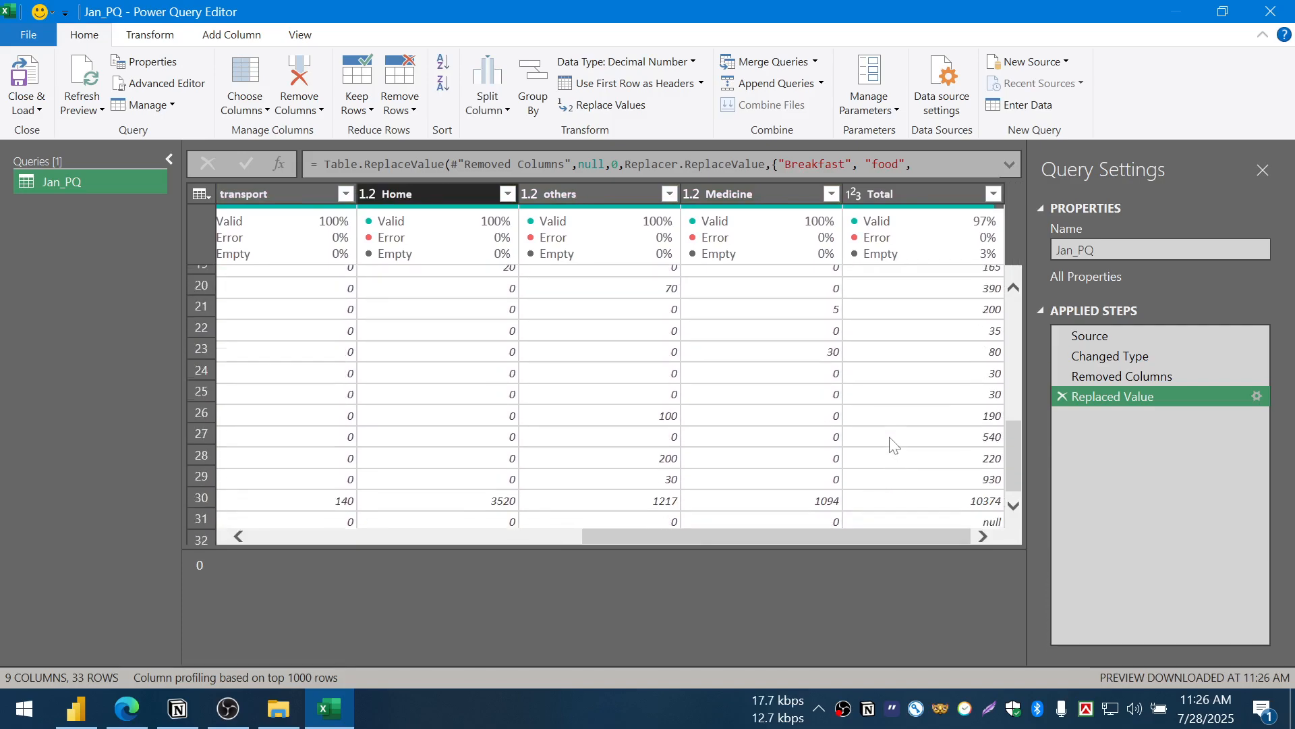
{"action": "scroll", "coordinate": [892, 444], "scroll_direction": "up", "scroll_amount": 7}
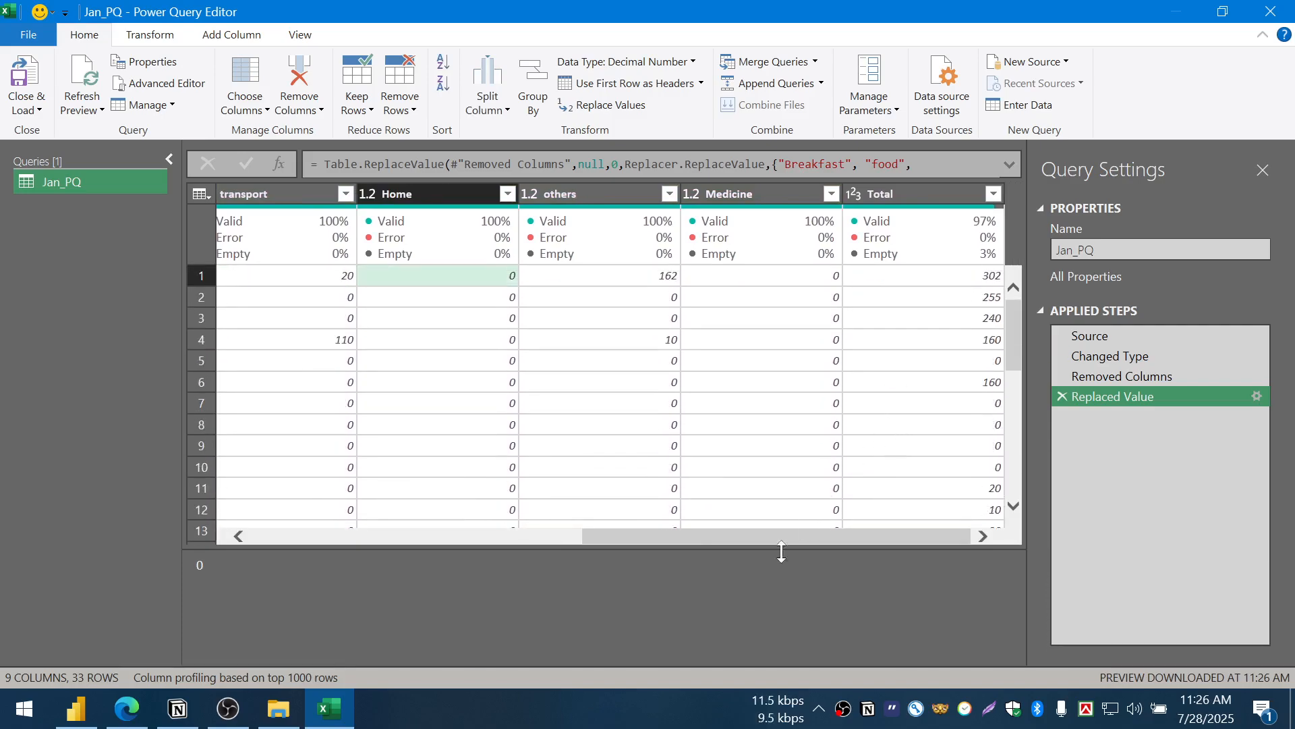
{"action": "left_click_drag", "start_coordinate": [796, 541], "coordinate": [856, 540]}
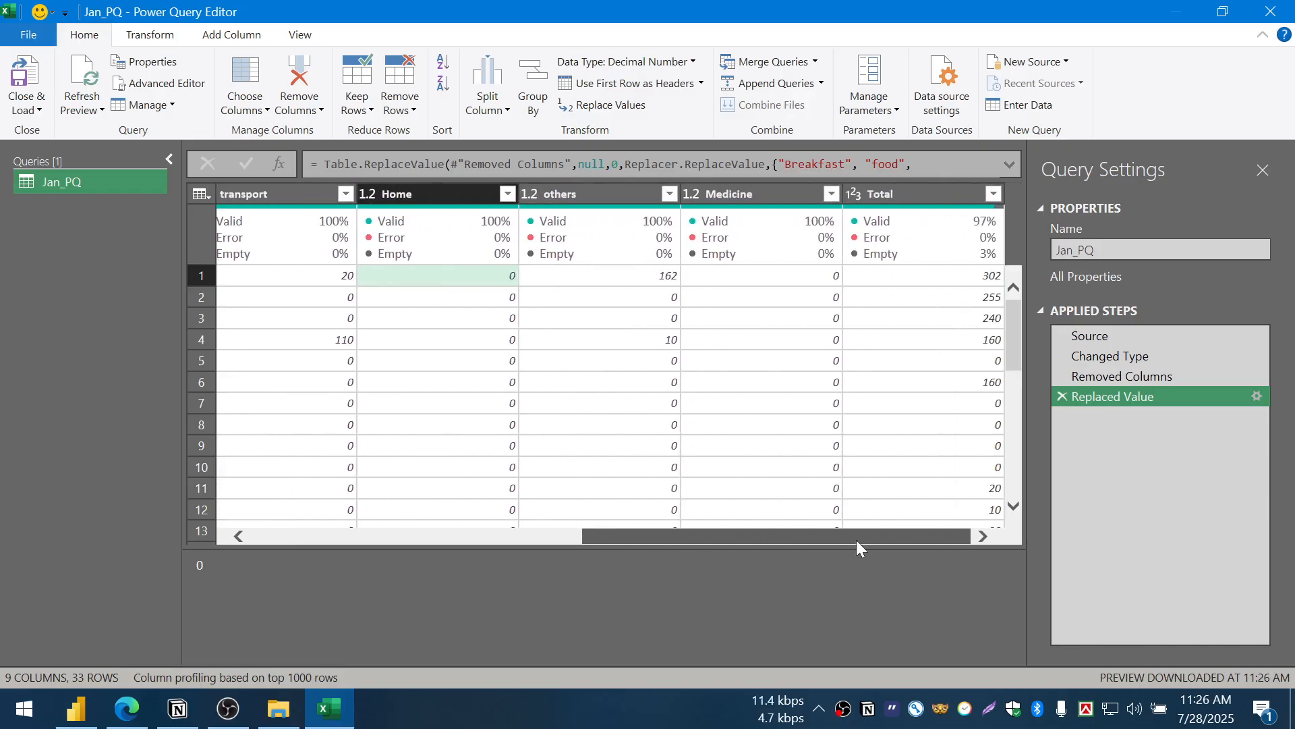
{"action": "double_click", "coordinate": [582, 194]}
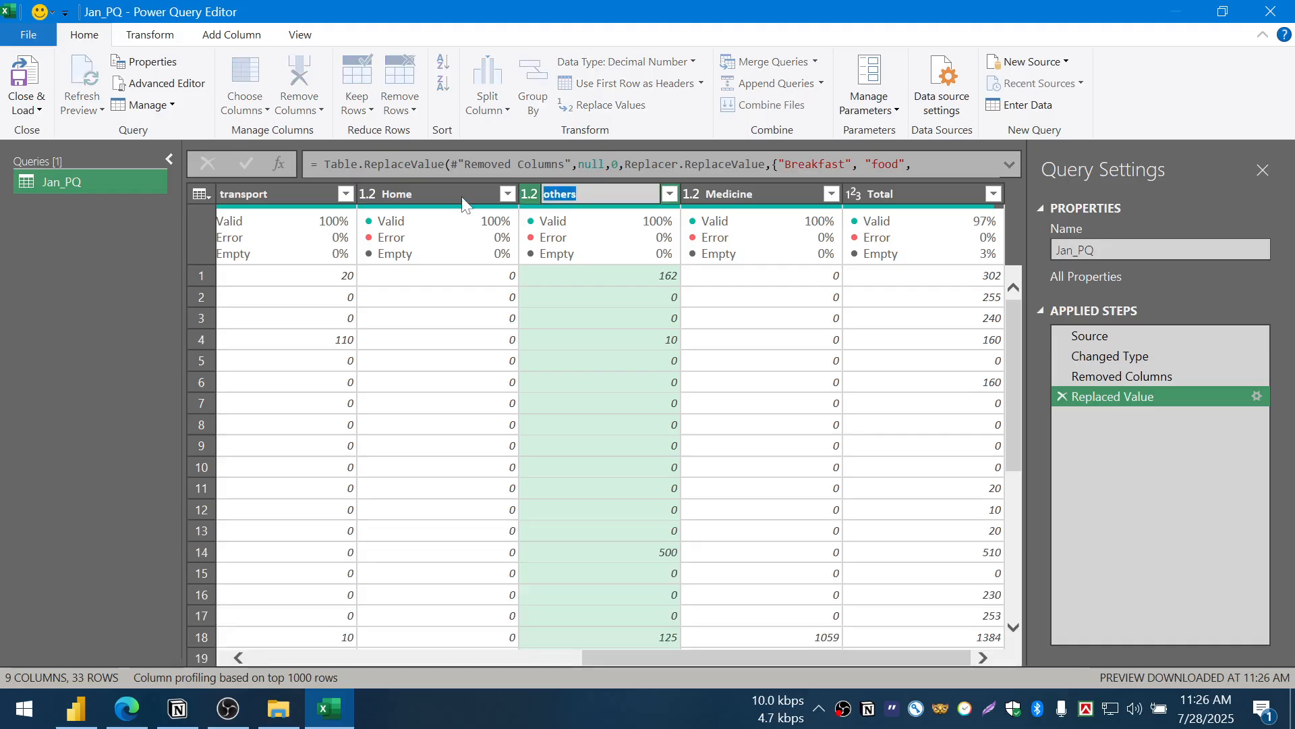
{"action": "type", "text": "others"}
{"action": "key", "text": "Return"}
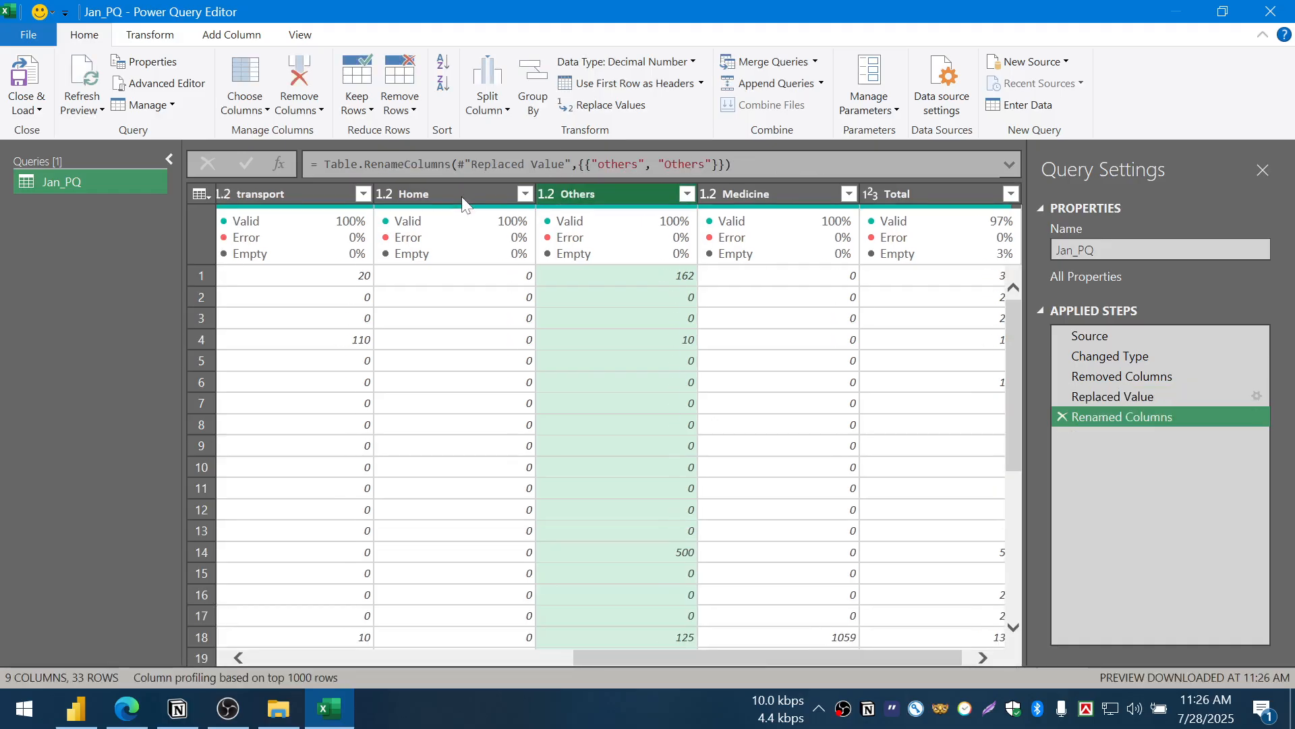
{"action": "left_click", "coordinate": [1062, 417]}
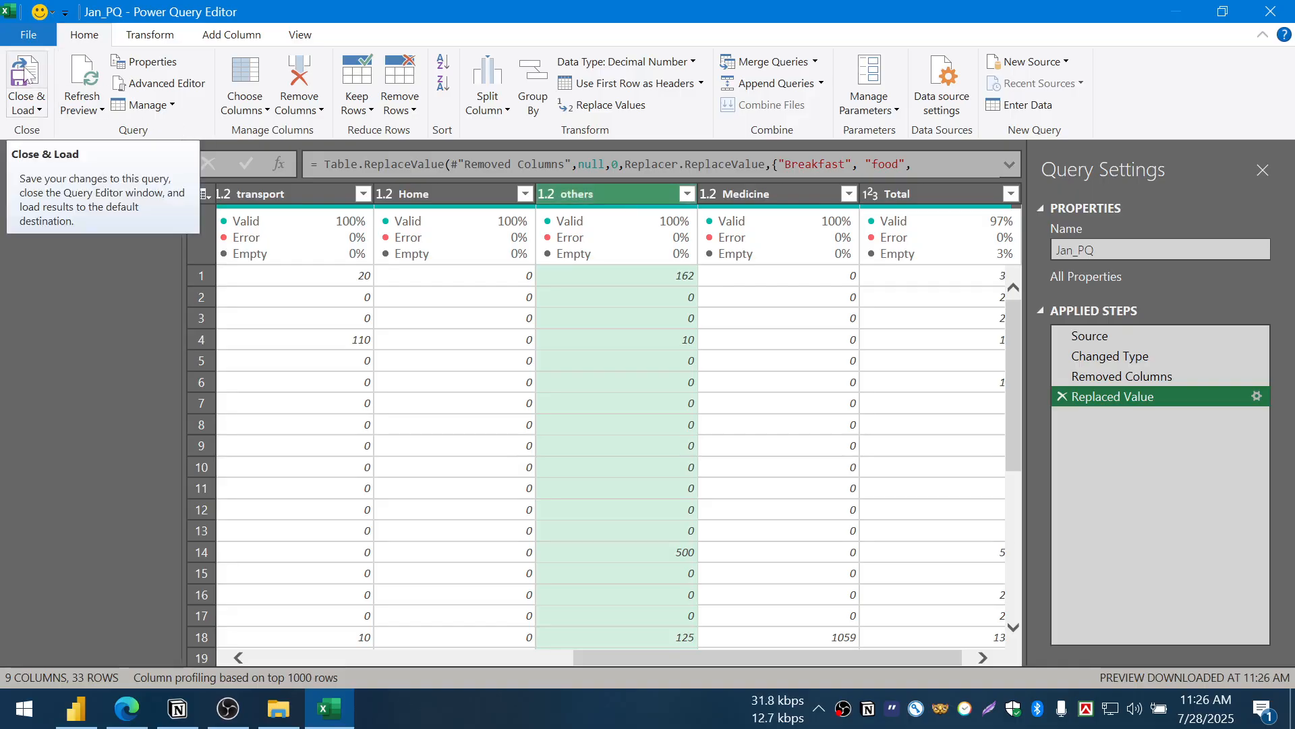
- Close the query editor, load the Jan_PQ query into the workbook and check the loaded table's rows
{"action": "left_click", "coordinate": [31, 110]}
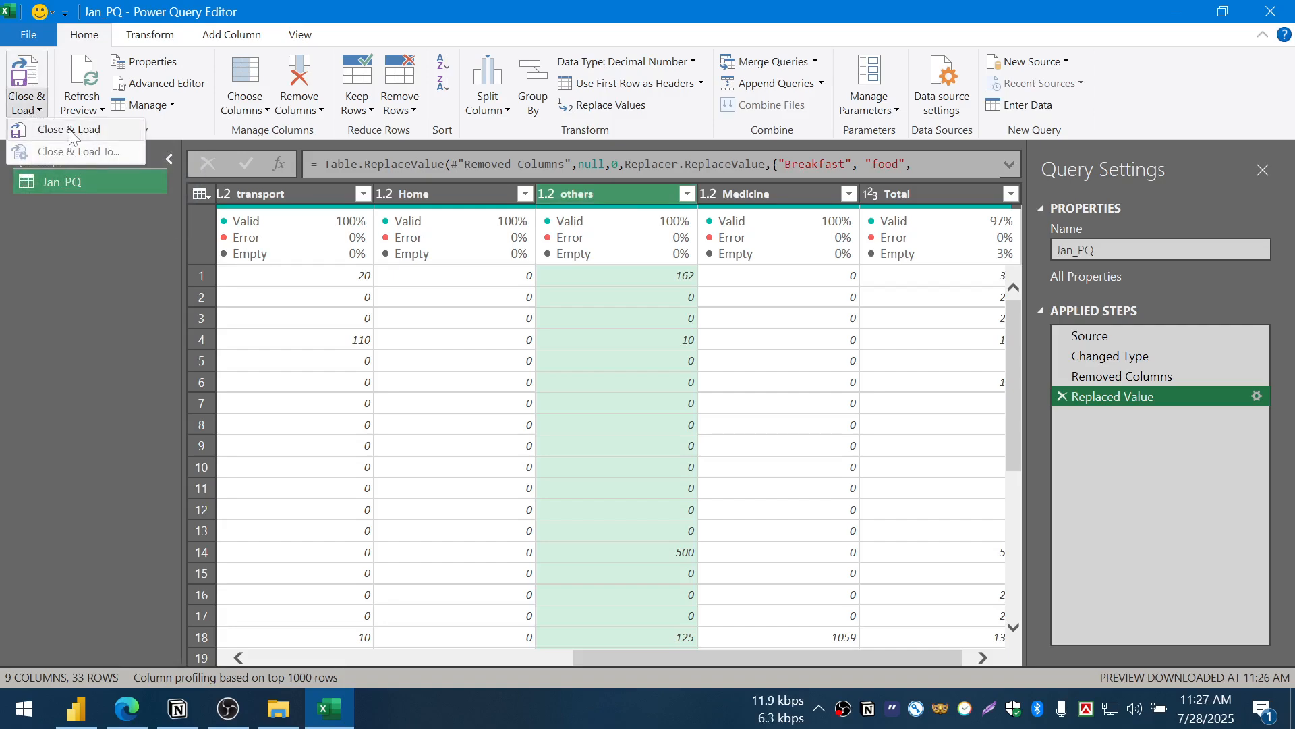
{"action": "left_click", "coordinate": [70, 130]}
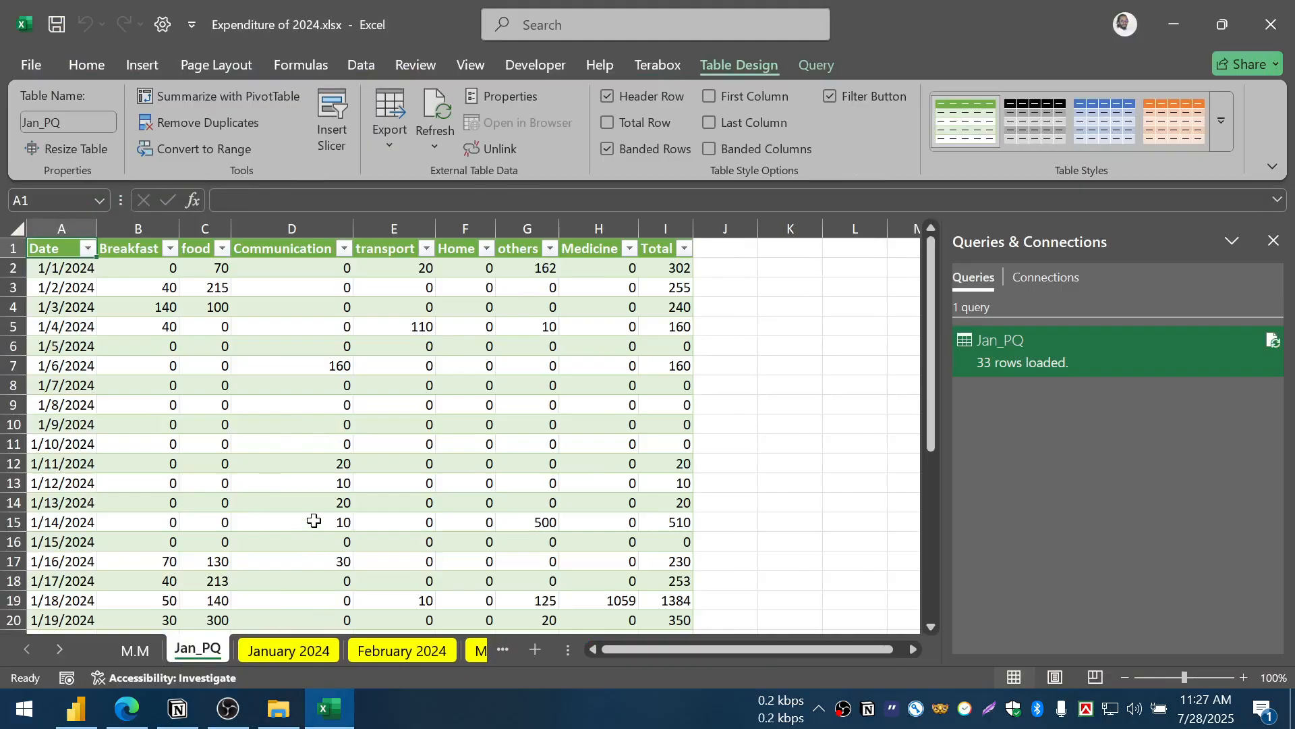
{"action": "scroll", "coordinate": [314, 521], "scroll_direction": "down", "scroll_amount": 8}
{"action": "scroll", "coordinate": [312, 520], "scroll_direction": "up", "scroll_amount": 8}
{"action": "scroll", "coordinate": [742, 361], "scroll_direction": "down", "scroll_amount": 3}
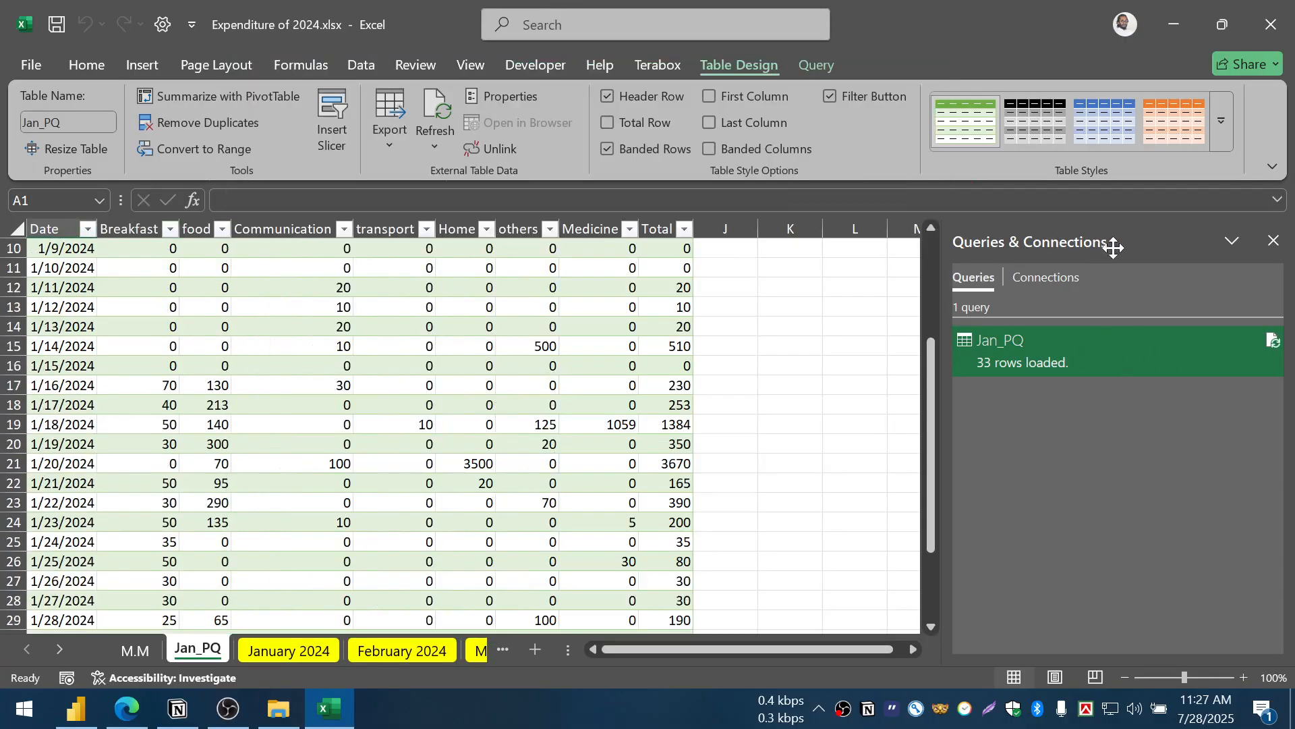
{"action": "left_click", "coordinate": [819, 66]}
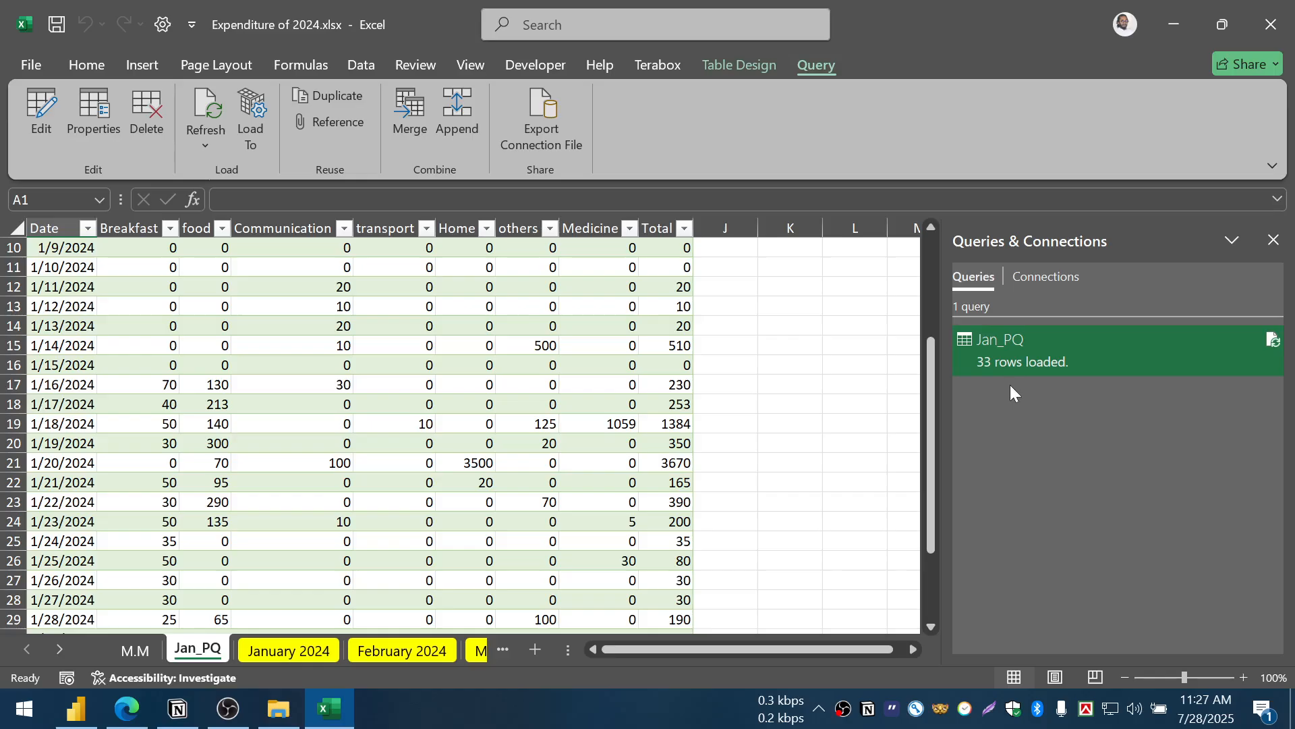
{"action": "mouse_move", "coordinate": [1066, 355]}
{"action": "right_click", "coordinate": [1133, 333]}
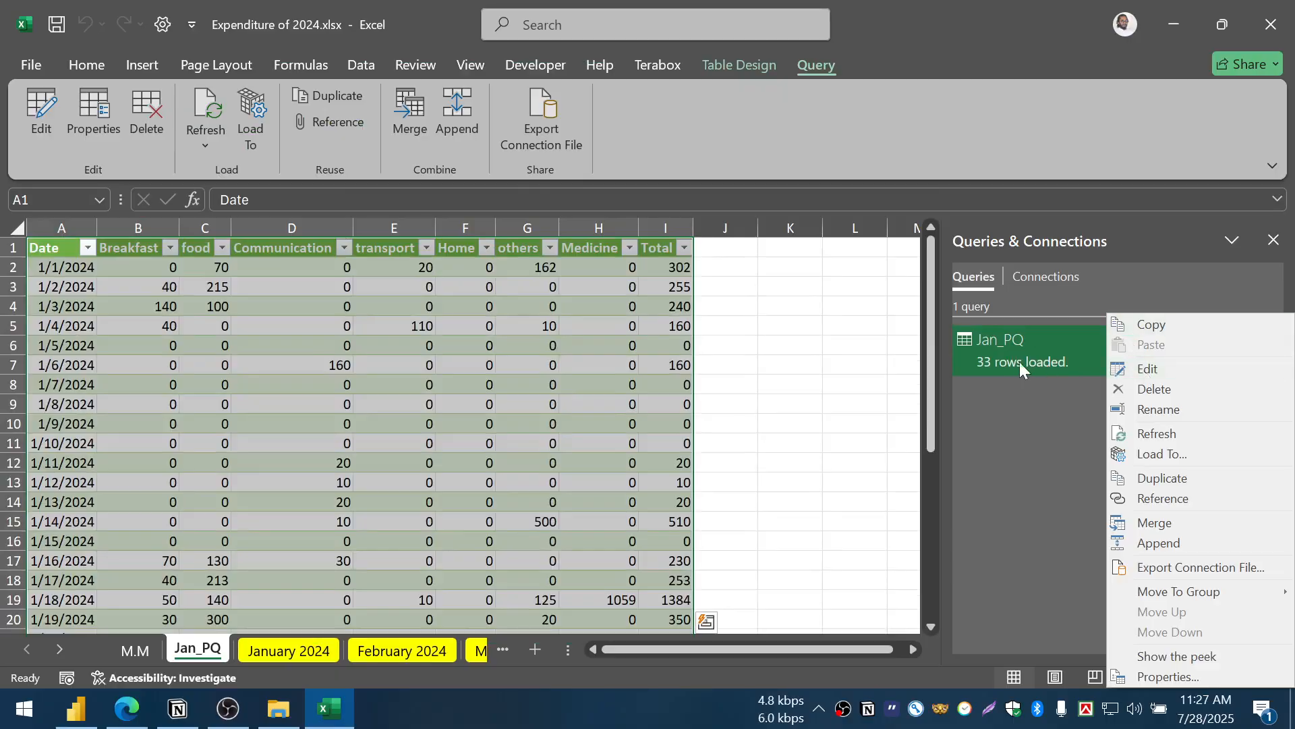
{"action": "left_click", "coordinate": [1005, 419]}
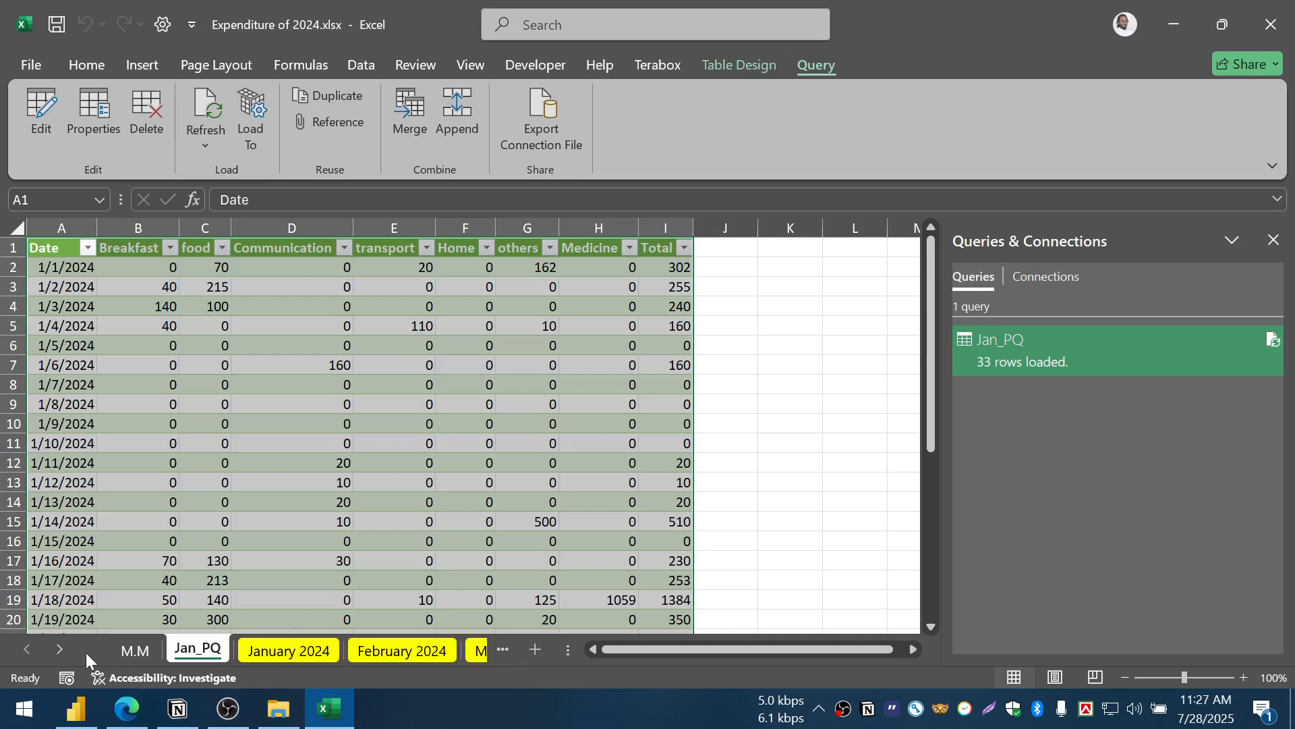
- Open the March 2024 worksheet to view its expense table
{"action": "left_click", "coordinate": [59, 649]}
{"action": "left_click", "coordinate": [59, 649]}
{"action": "left_click", "coordinate": [60, 649]}
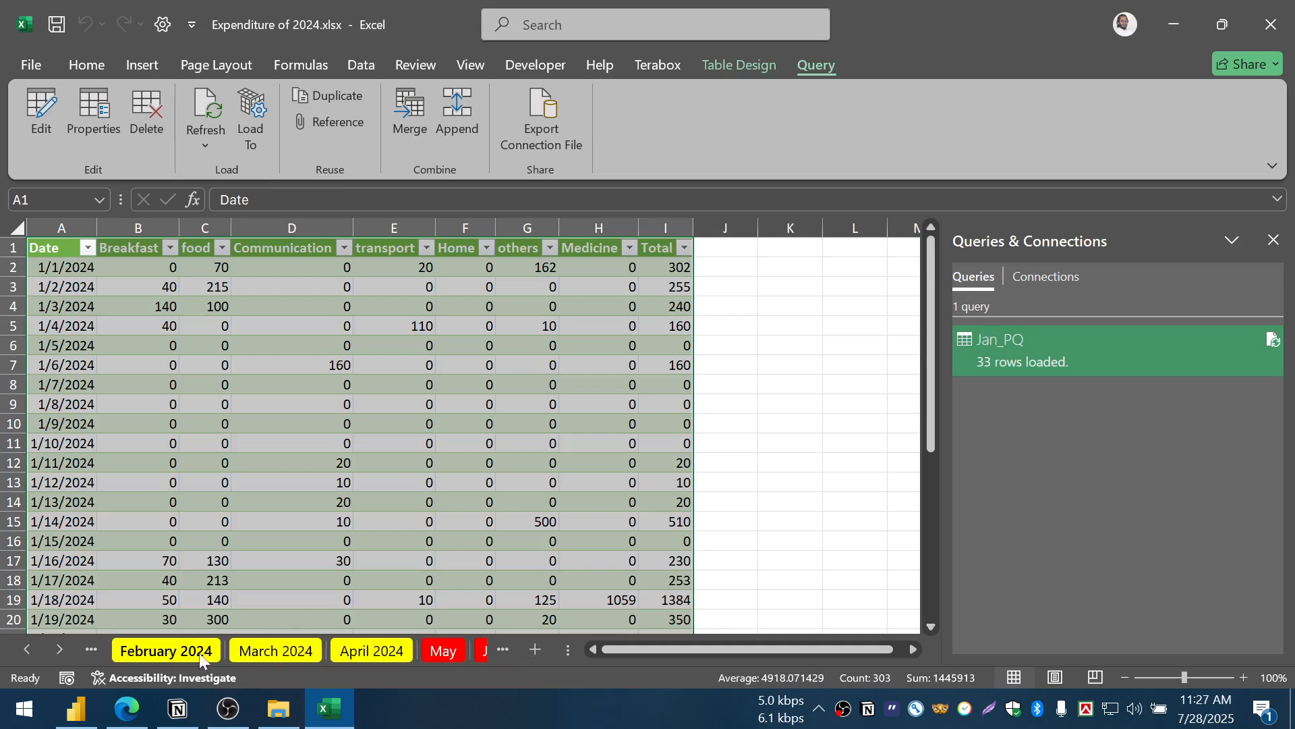
{"action": "left_click", "coordinate": [249, 654]}
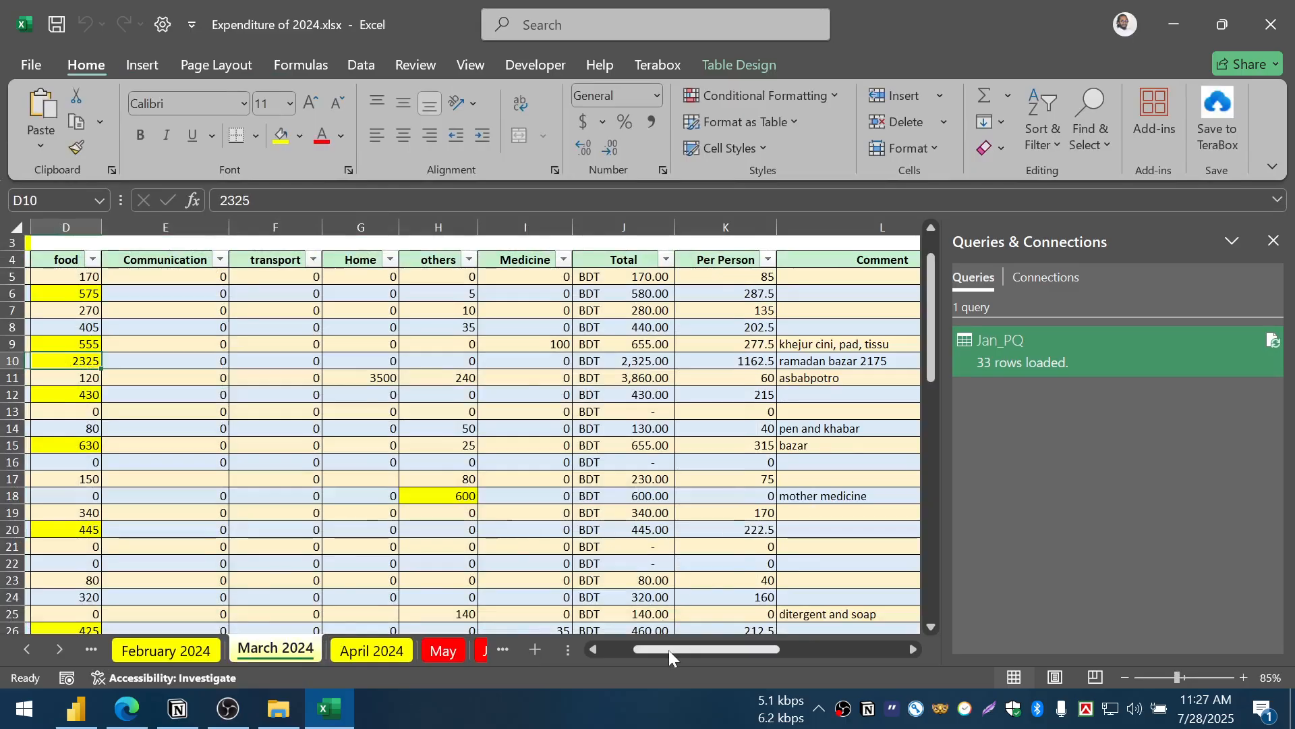
- Review the March 2024 table's remaining columns and bring the table into the Power Query Editor as a new query
{"action": "left_click_drag", "start_coordinate": [670, 649], "coordinate": [807, 658]}
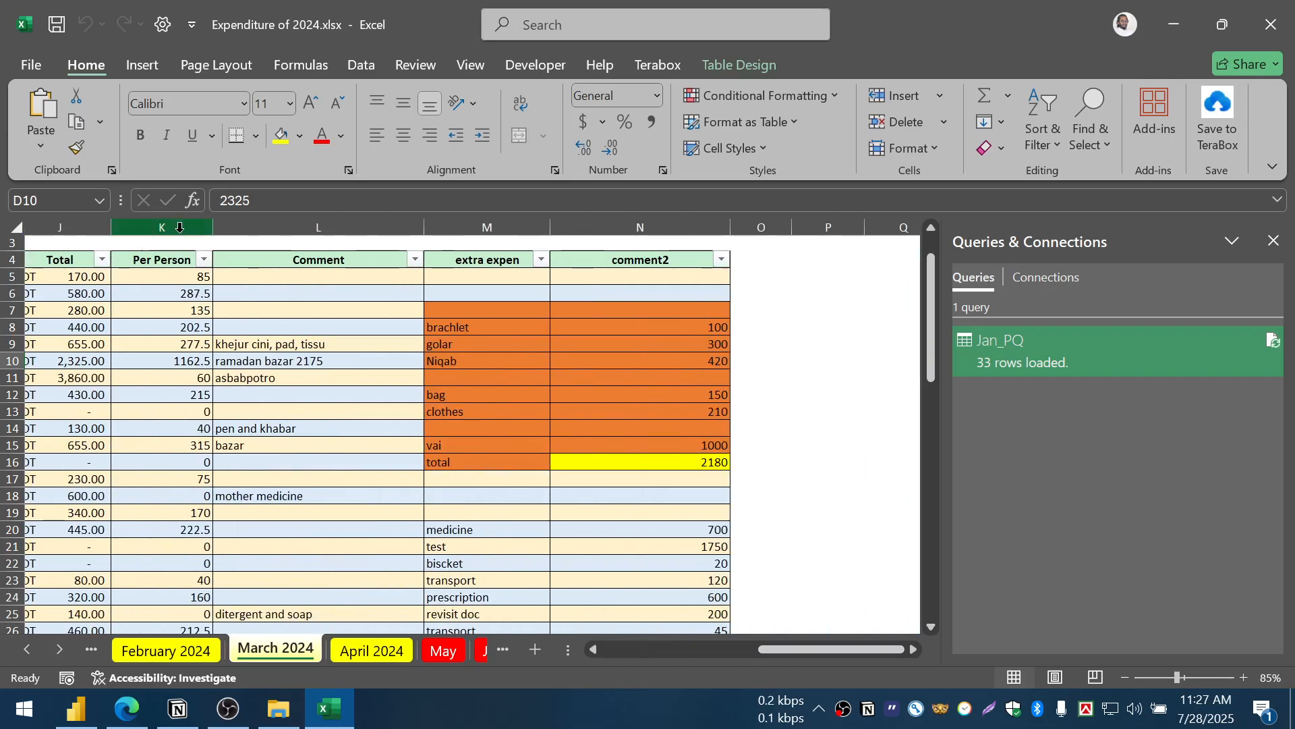
{"action": "left_click_drag", "start_coordinate": [179, 228], "coordinate": [695, 224]}
{"action": "left_click", "coordinate": [326, 382]}
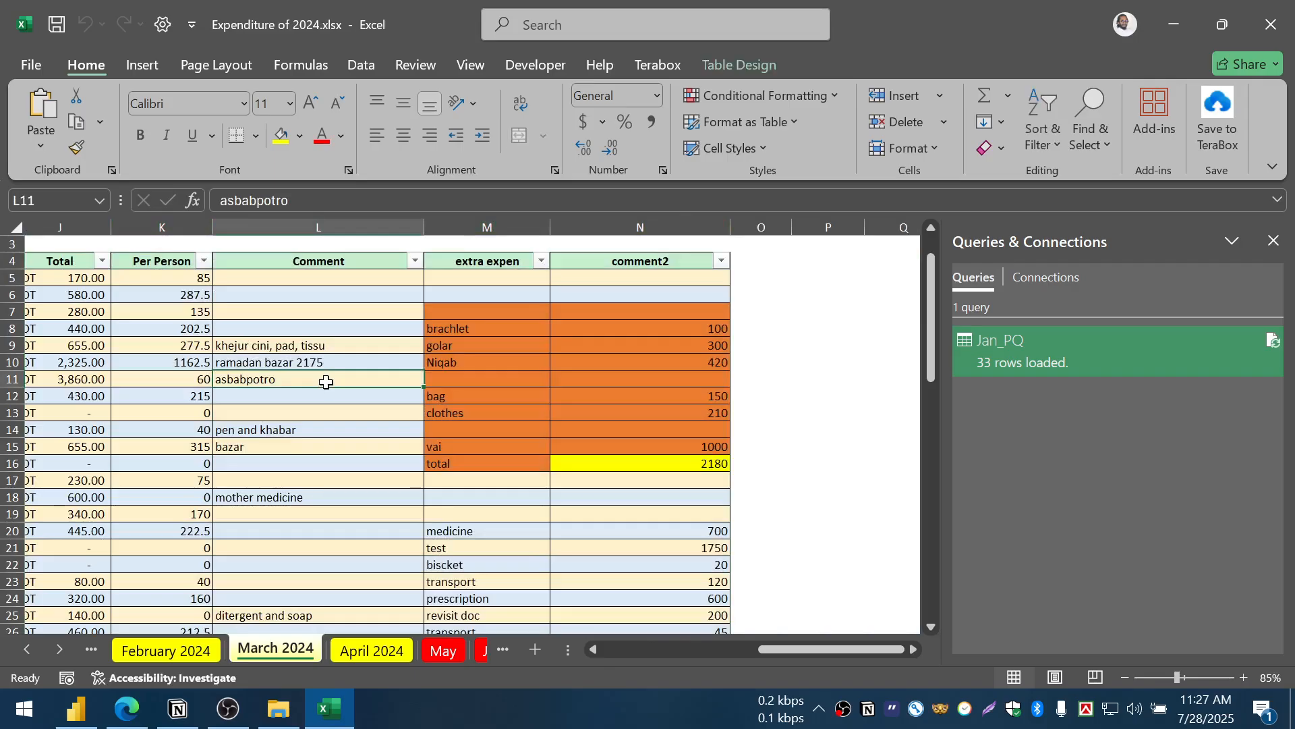
{"action": "right_click", "coordinate": [326, 381]}
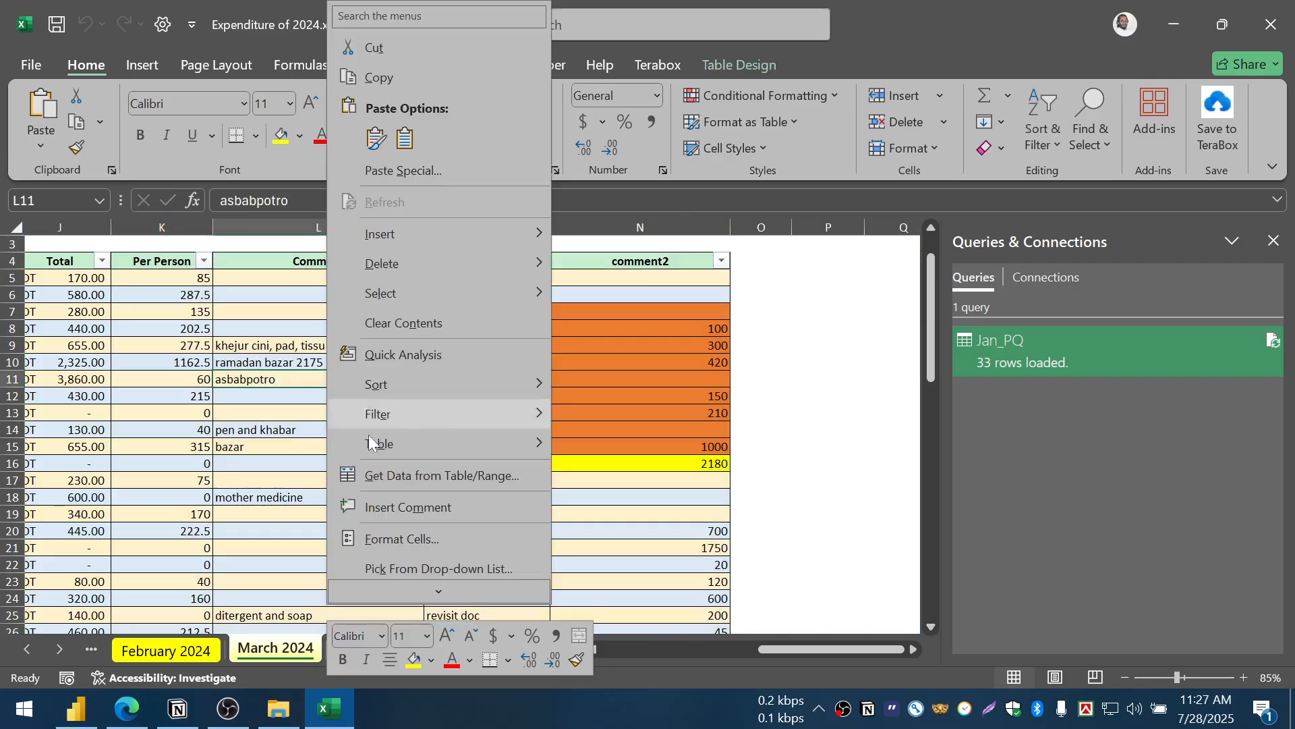
{"action": "left_click", "coordinate": [386, 476]}
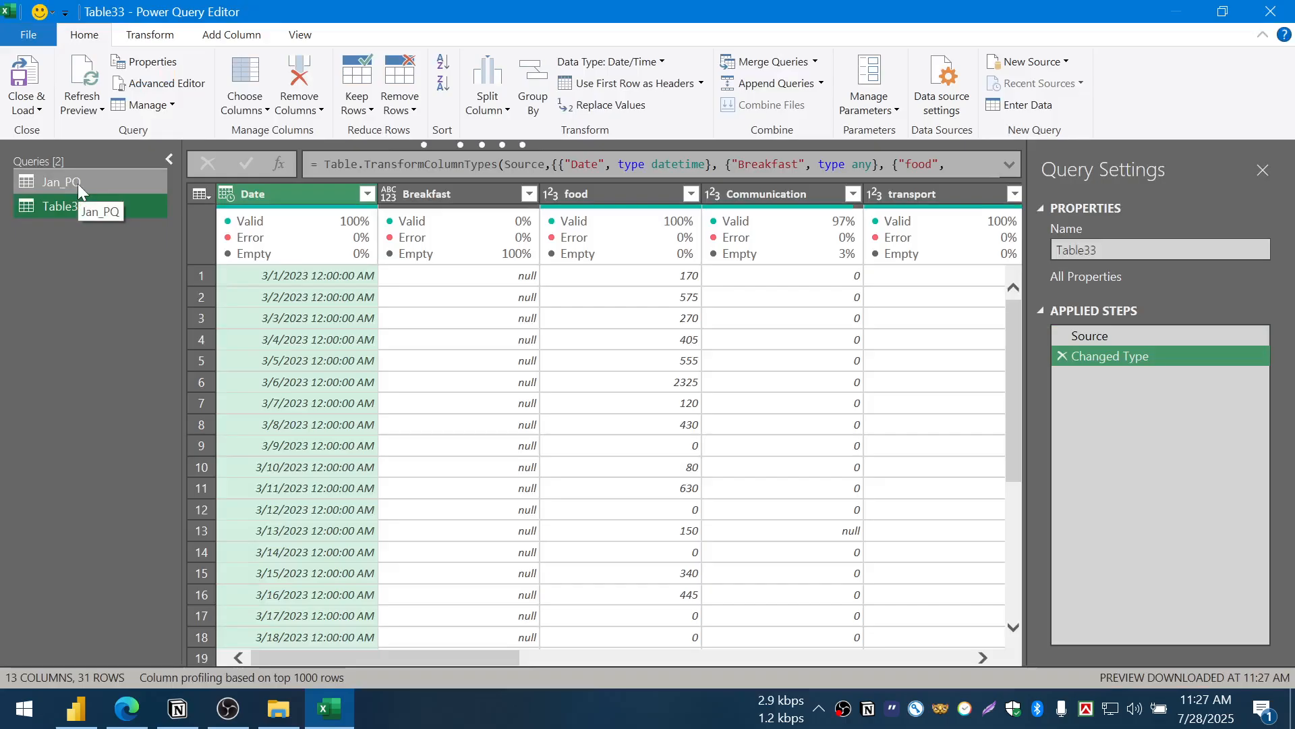
- Review the applied steps of the Jan_PQ query and rename the Table33 query as March_PQ
{"action": "left_click", "coordinate": [88, 183]}
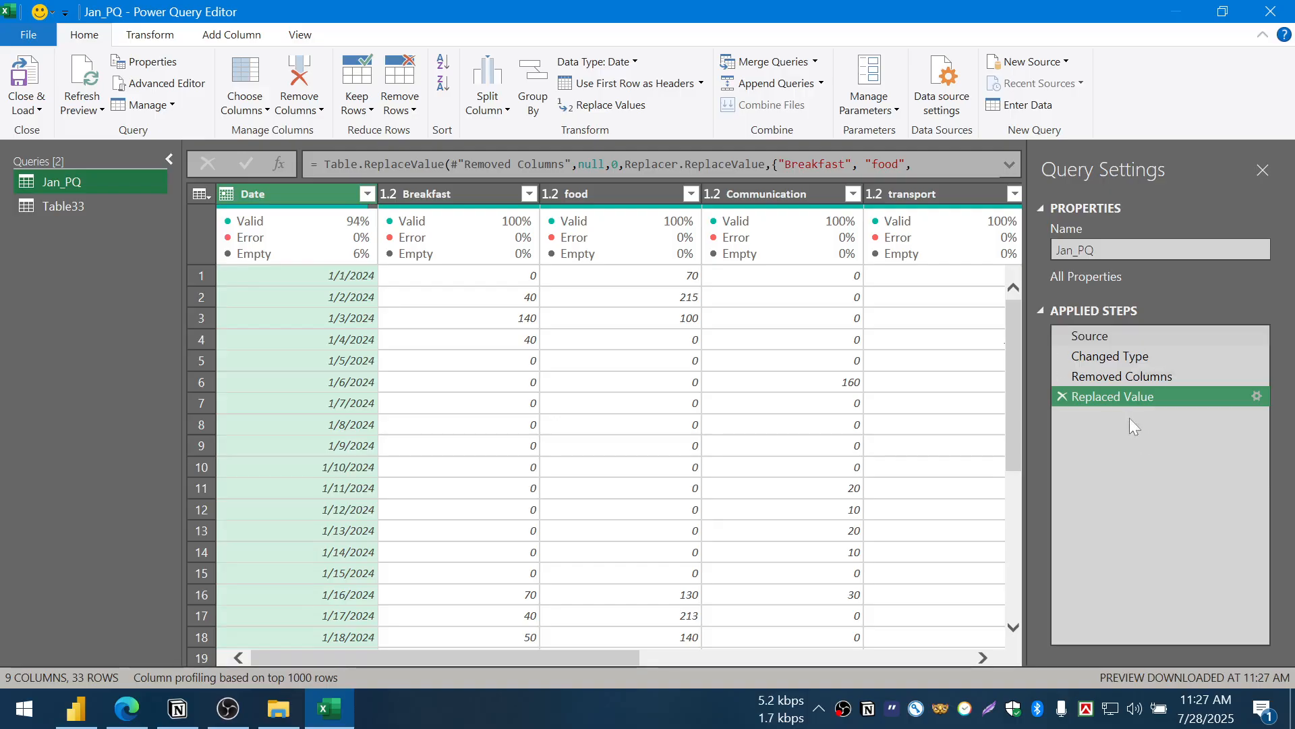
{"action": "left_click", "coordinate": [94, 203]}
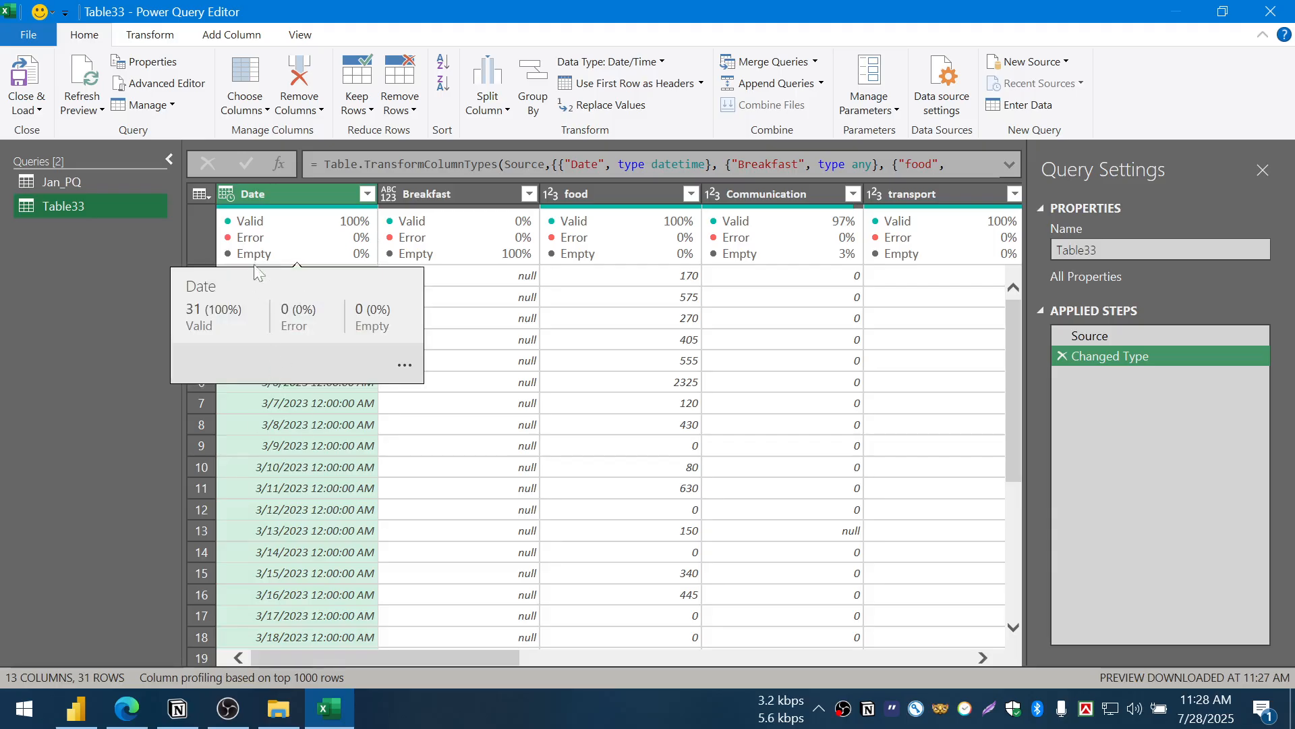
{"action": "left_click_drag", "start_coordinate": [1130, 250], "coordinate": [841, 246]}
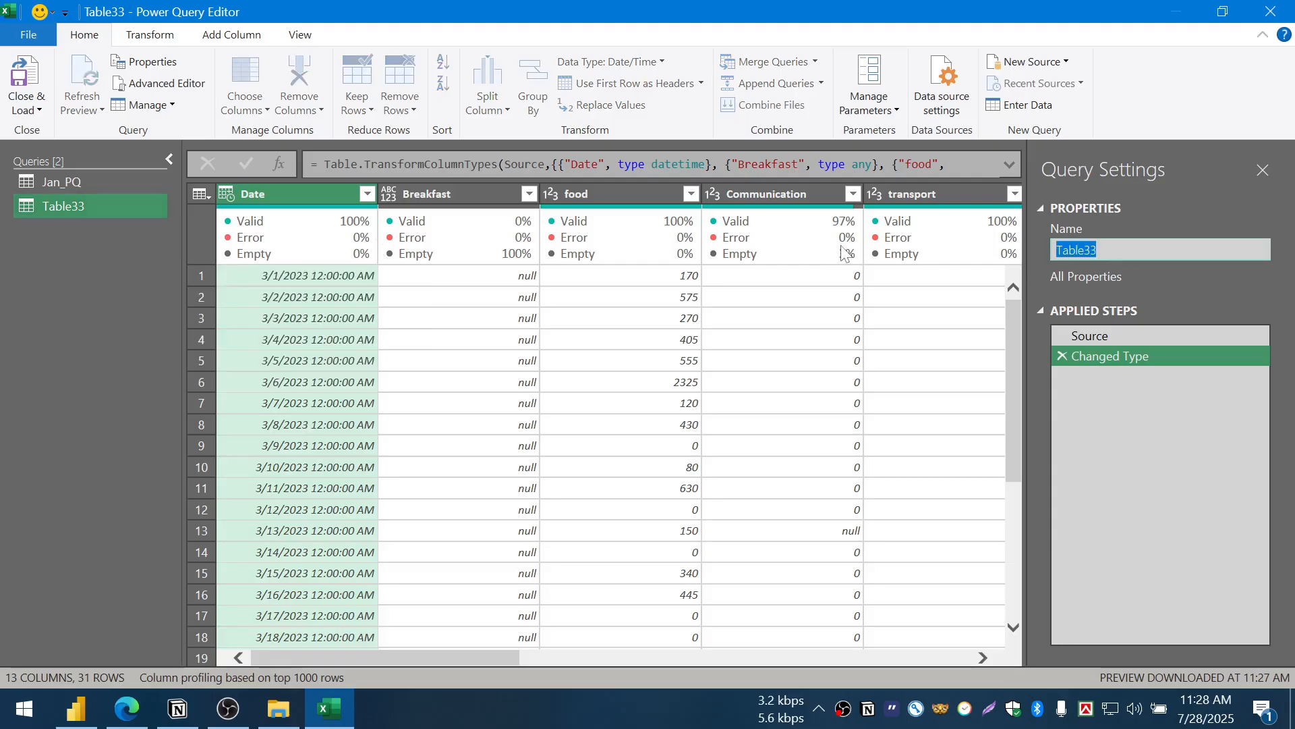
{"action": "type", "text": "March_PQ"}
{"action": "key", "text": "Return"}
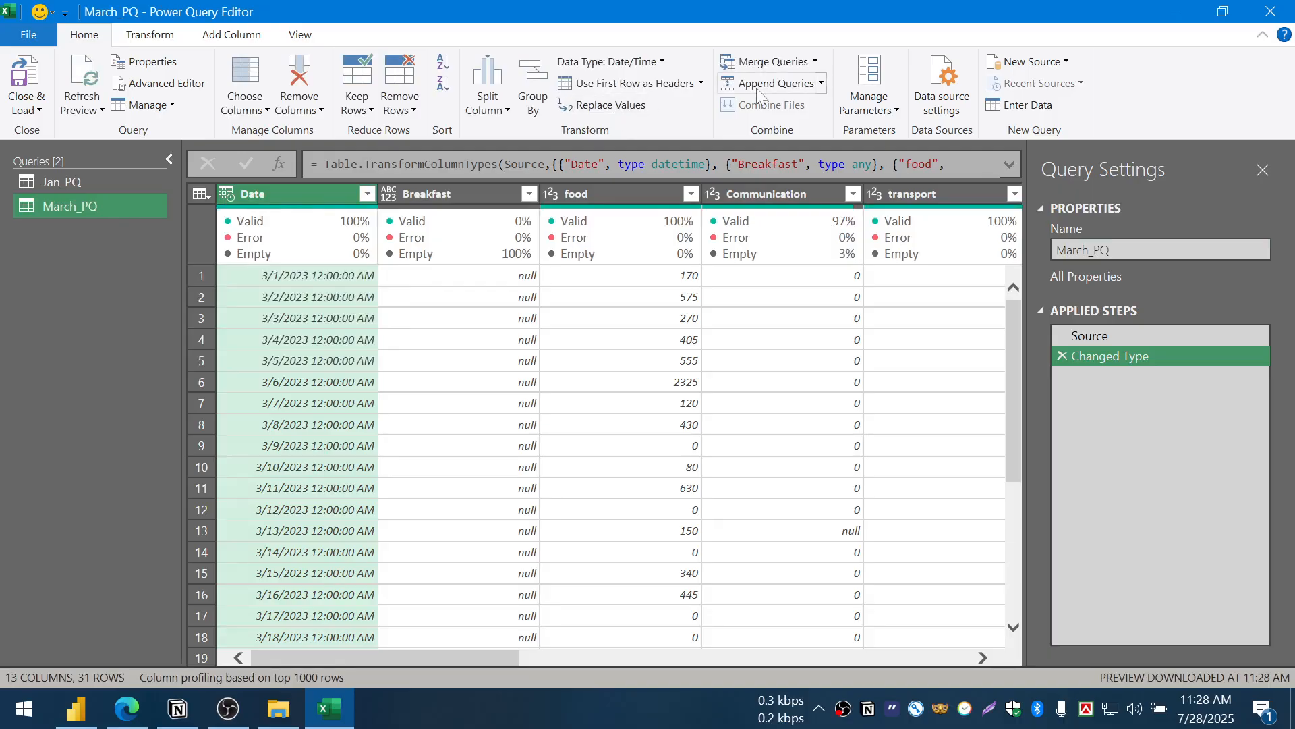
- Change the Date column's data type to Date, replacing the current type conversion
{"action": "left_click", "coordinate": [610, 62]}
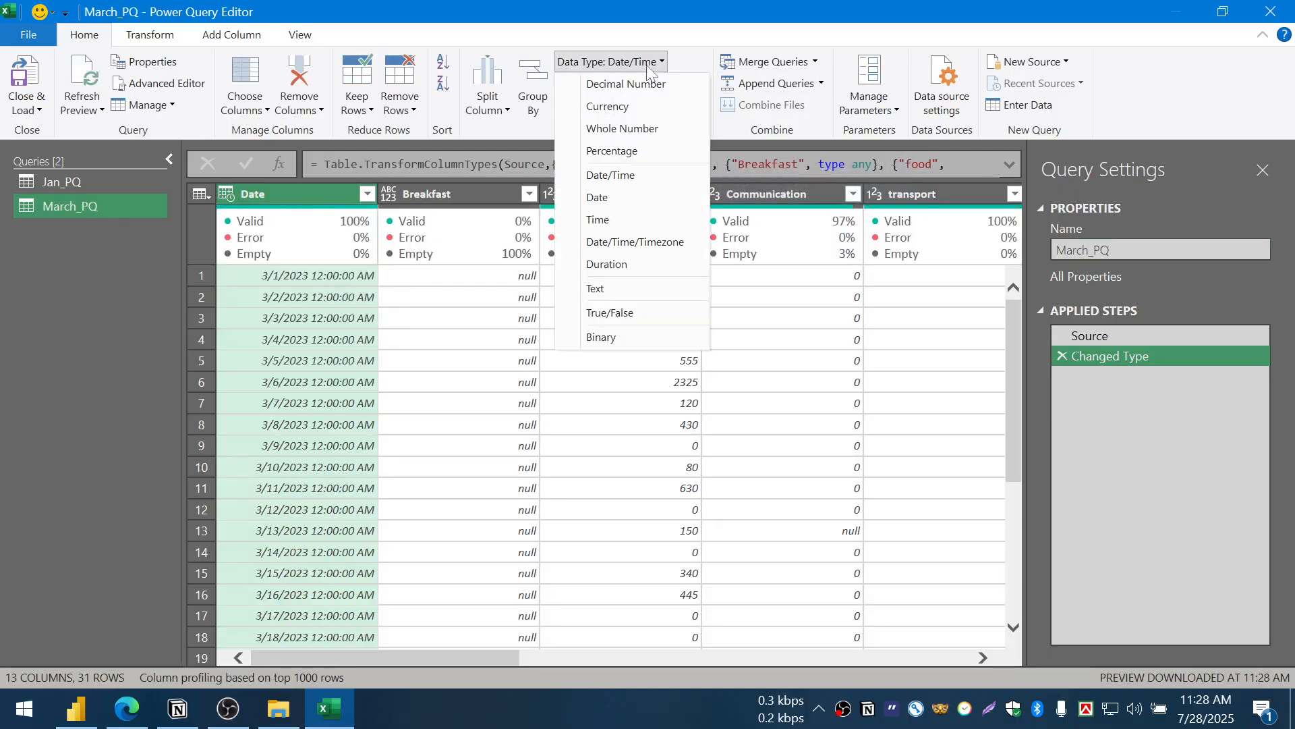
{"action": "left_click", "coordinate": [613, 203]}
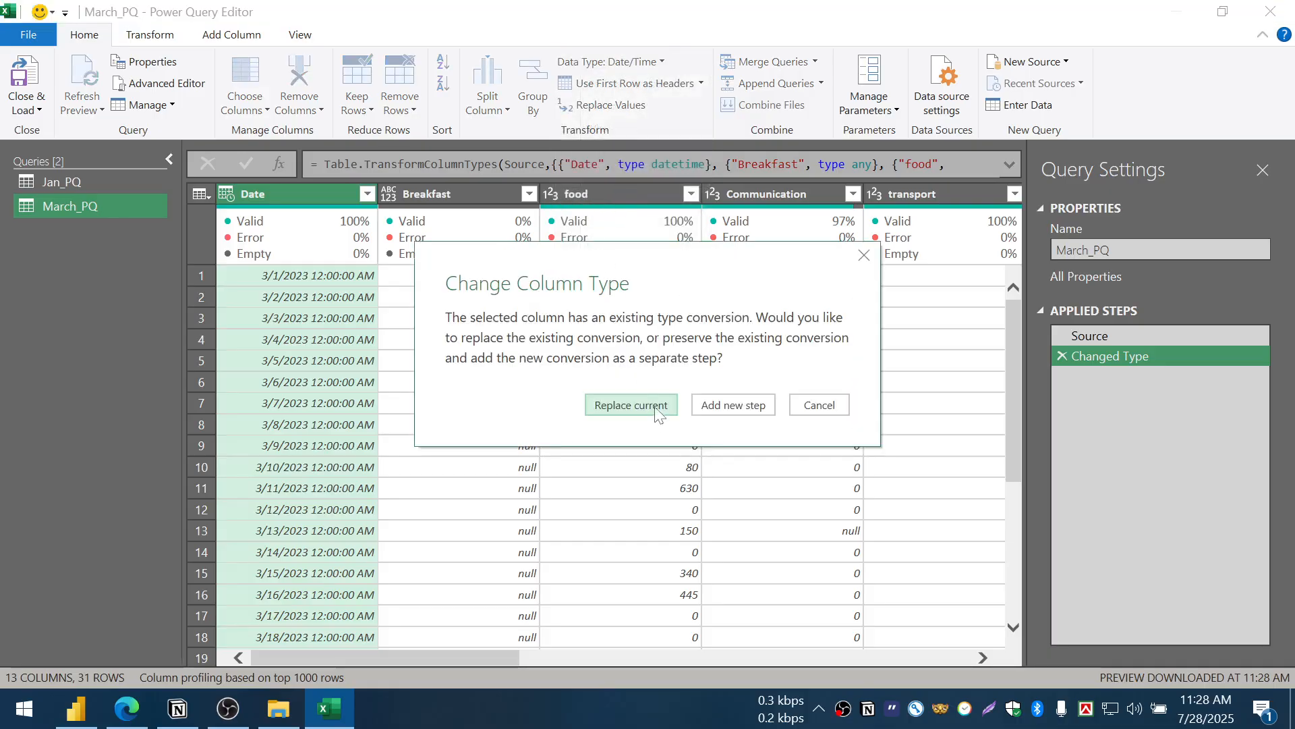
{"action": "left_click", "coordinate": [633, 405]}
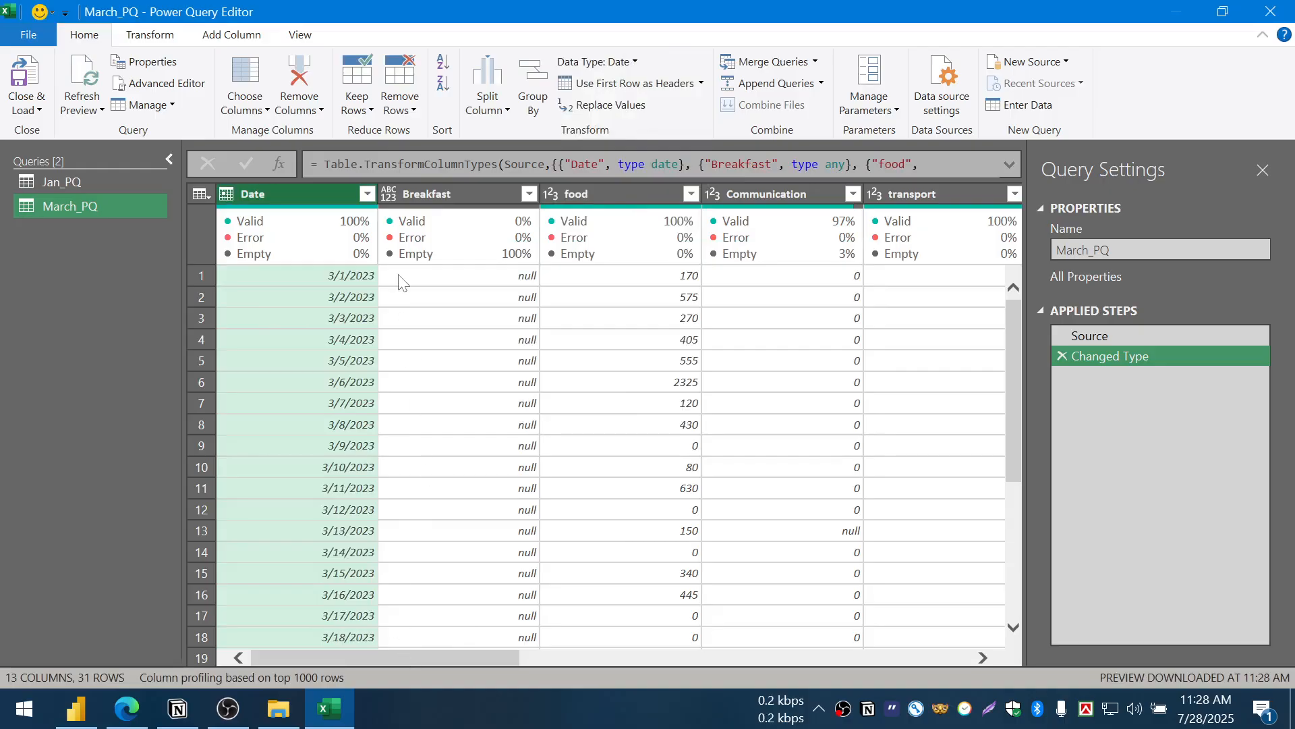
- Replace null with 0 in the March_PQ columns from Breakfast through Medicine
{"action": "left_click", "coordinate": [440, 193]}
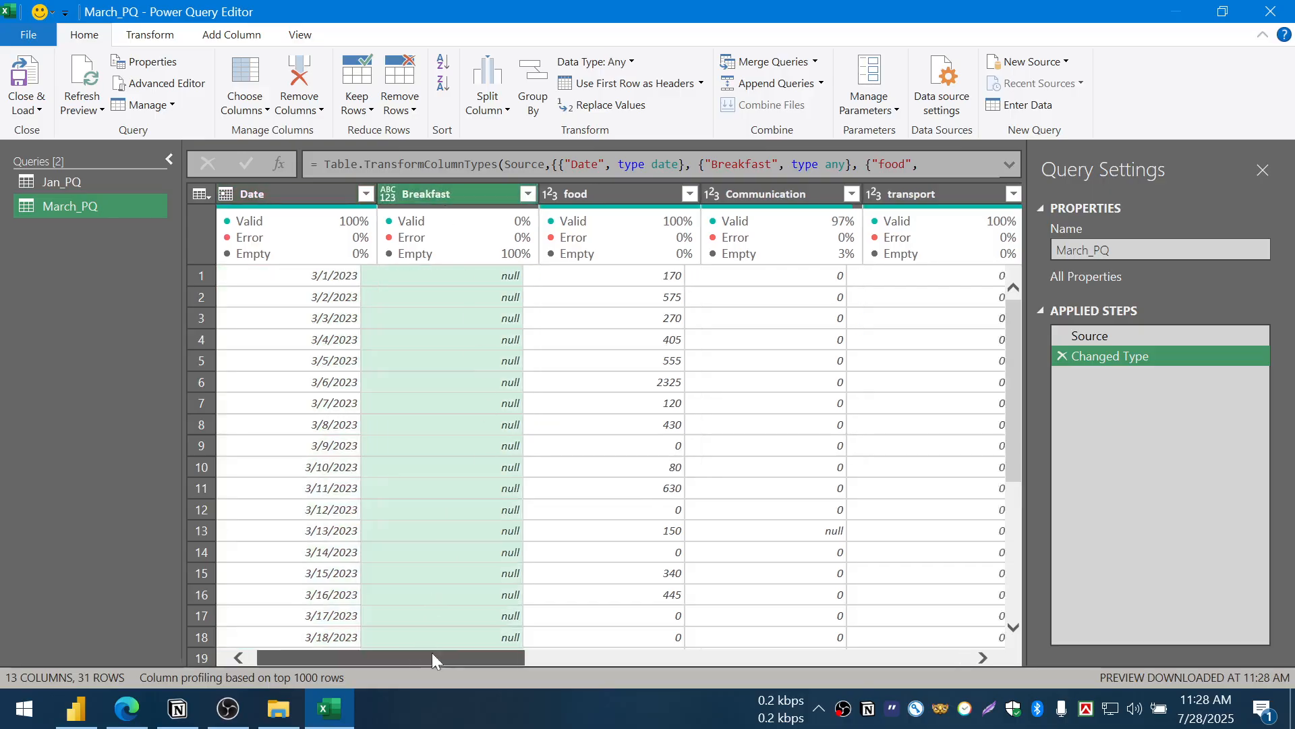
{"action": "left_click_drag", "start_coordinate": [432, 654], "coordinate": [590, 635]}
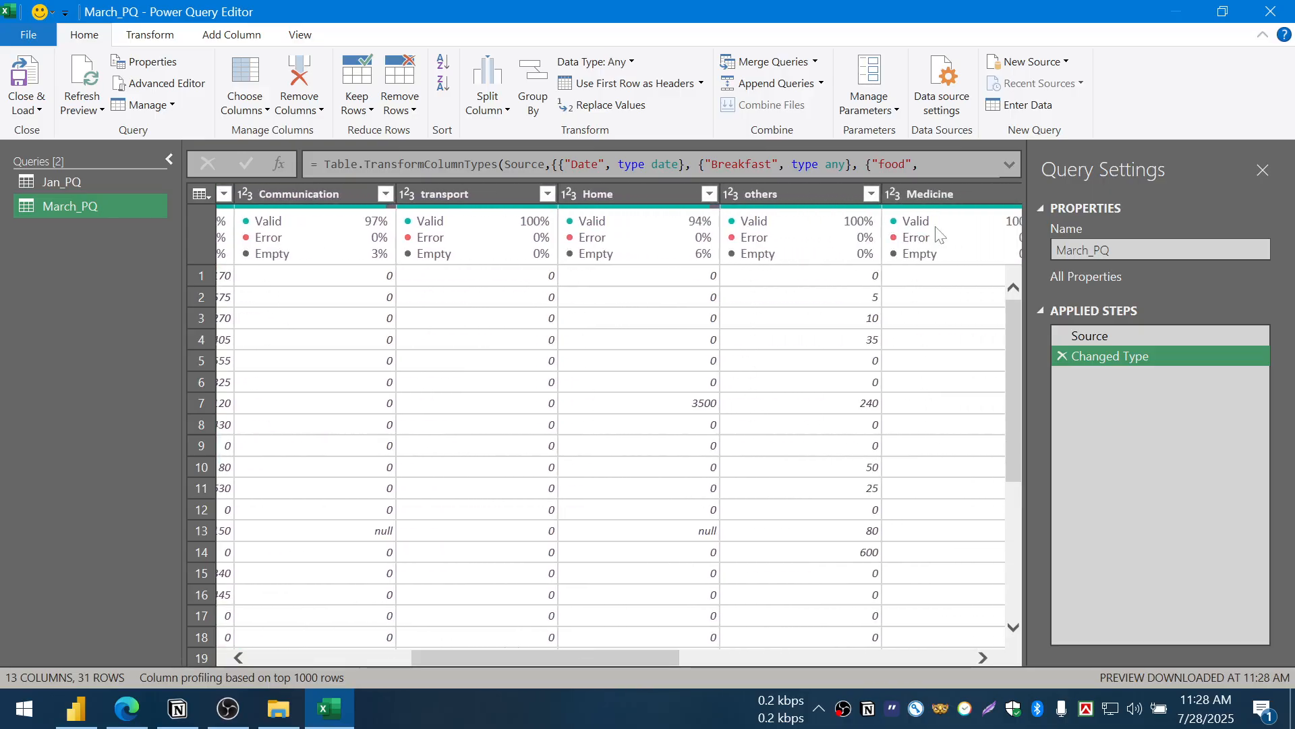
{"action": "left_click", "coordinate": [966, 195], "text": "shift"}
{"action": "left_click_drag", "start_coordinate": [673, 659], "coordinate": [497, 658]}
{"action": "left_click", "coordinate": [625, 110]}
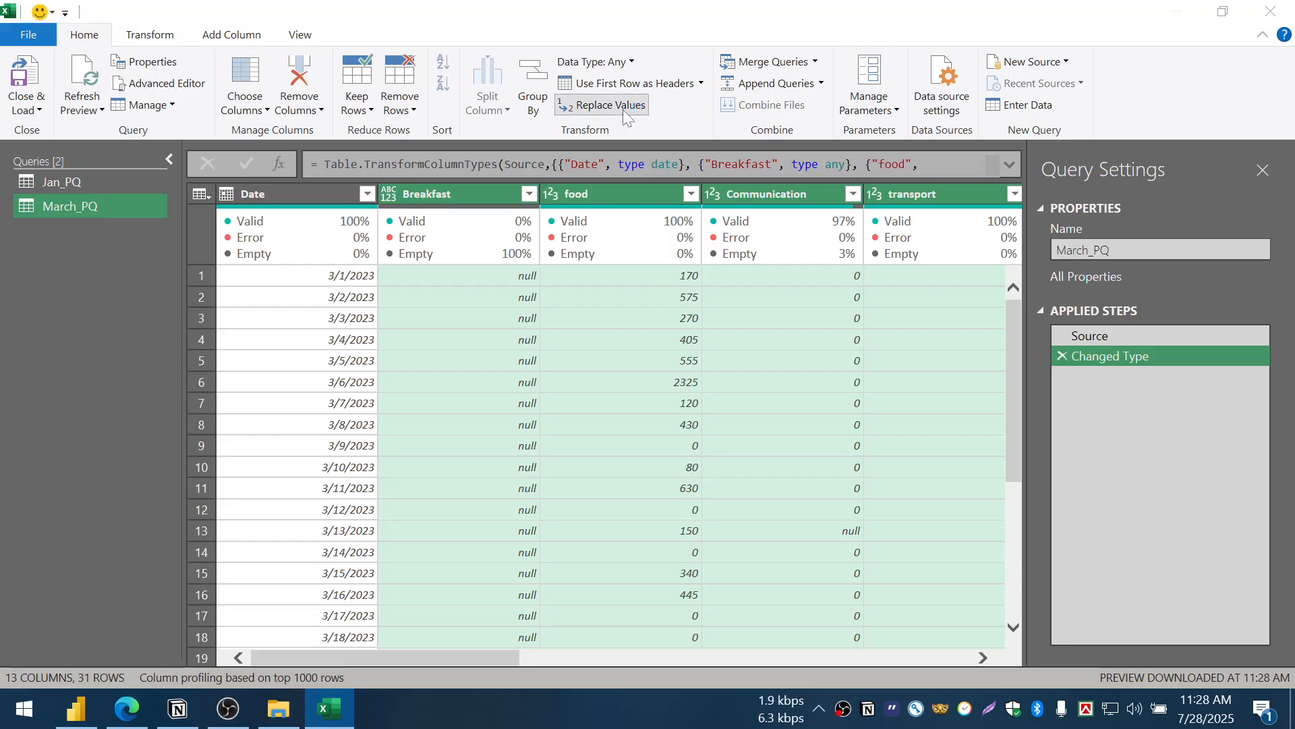
{"action": "type", "text": "null"}
{"action": "key", "text": "Tab"}
{"action": "type", "text": "0"}
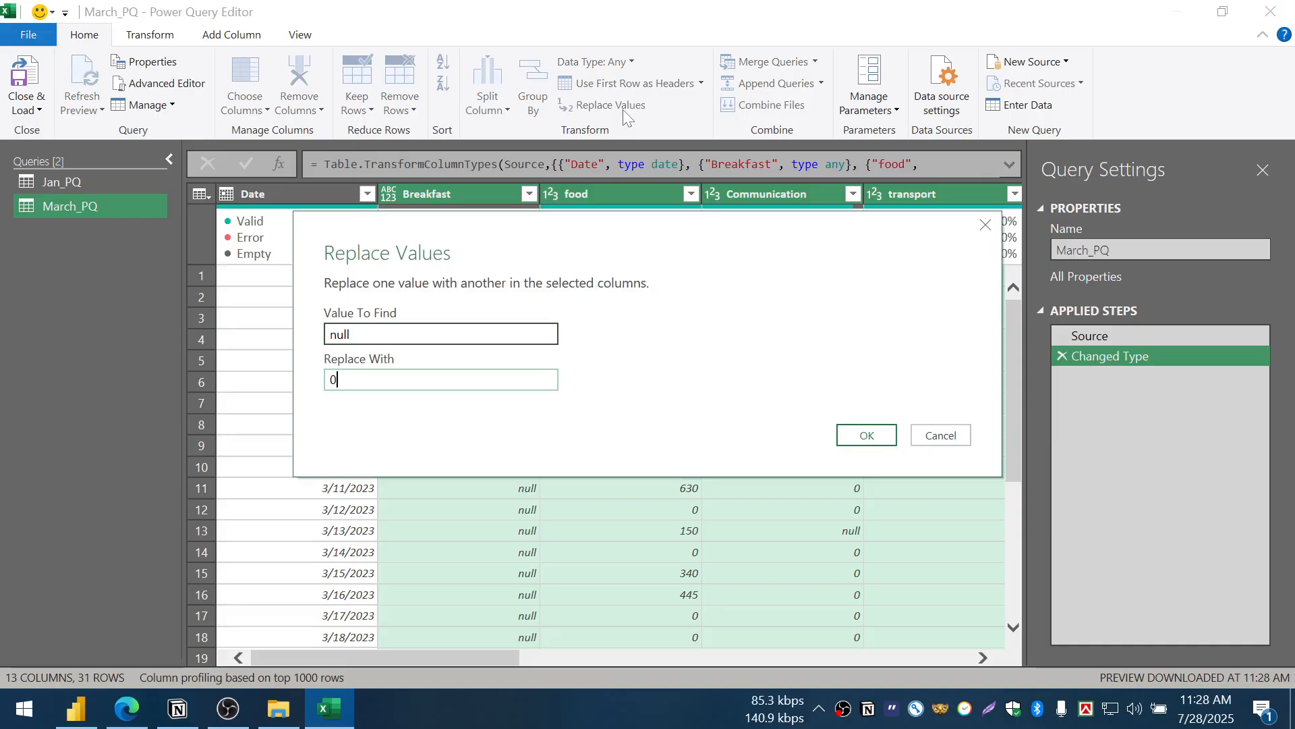
{"action": "key", "text": "Return"}
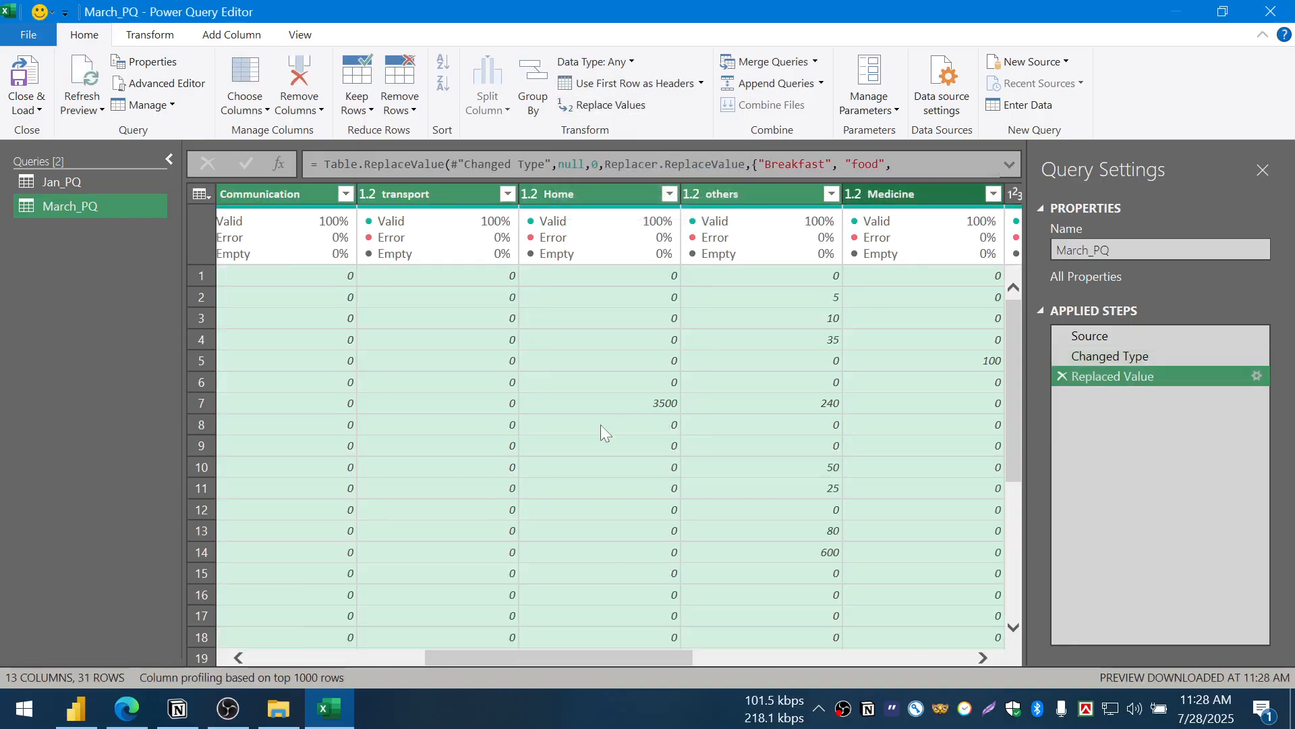
- Remove the Per Person column from the March_PQ query
{"action": "left_click_drag", "start_coordinate": [463, 662], "coordinate": [726, 647]}
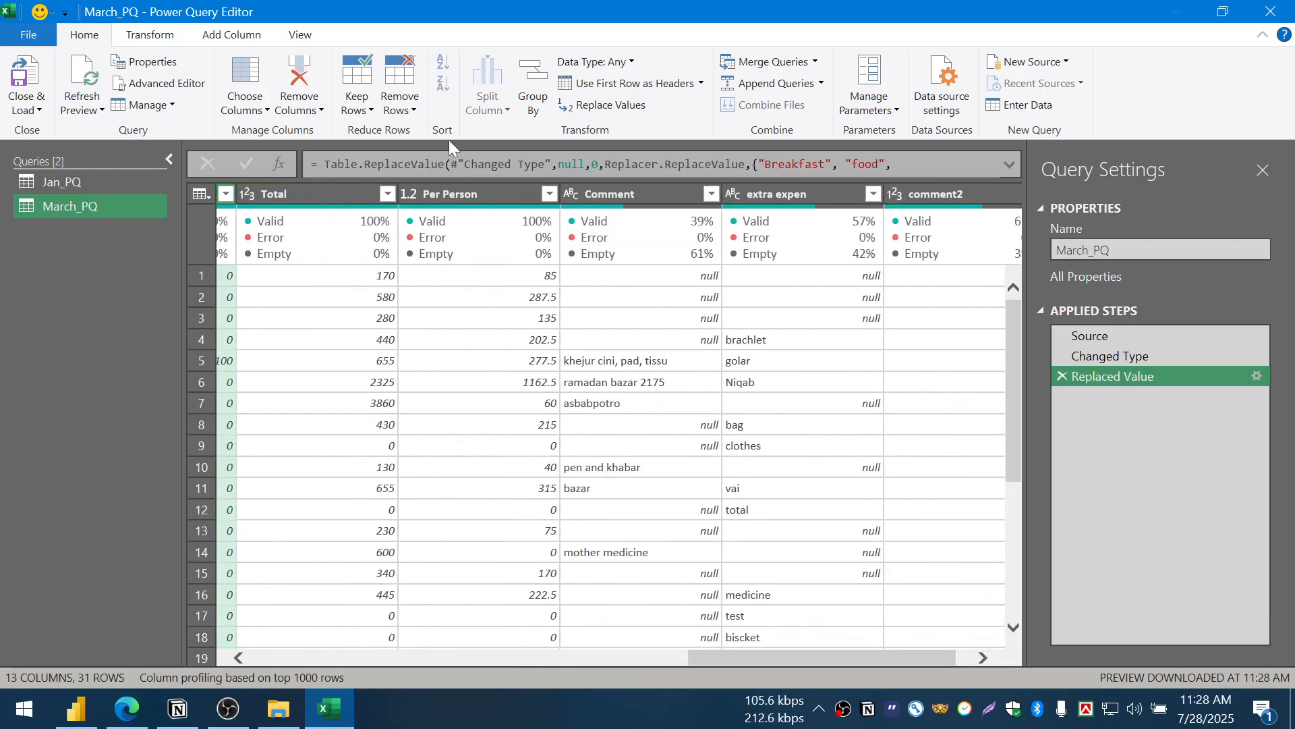
{"action": "left_click", "coordinate": [472, 193]}
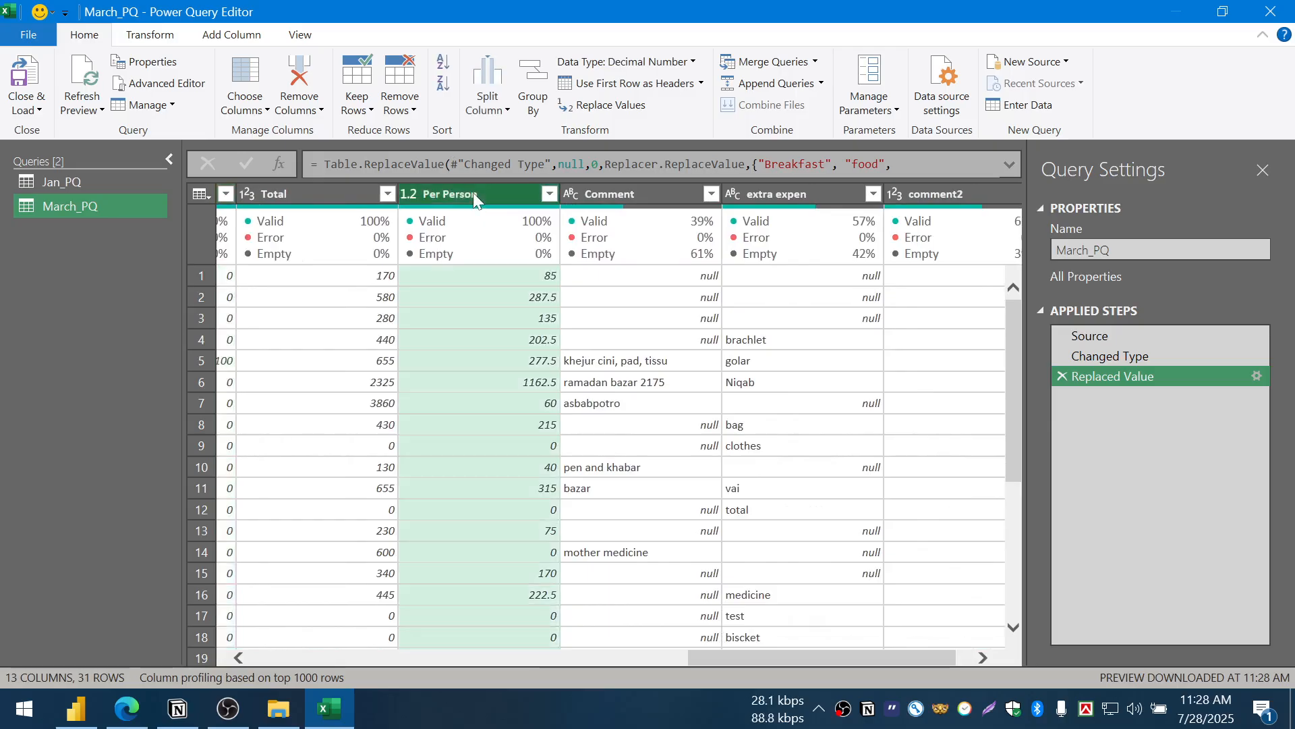
{"action": "right_click", "coordinate": [474, 195]}
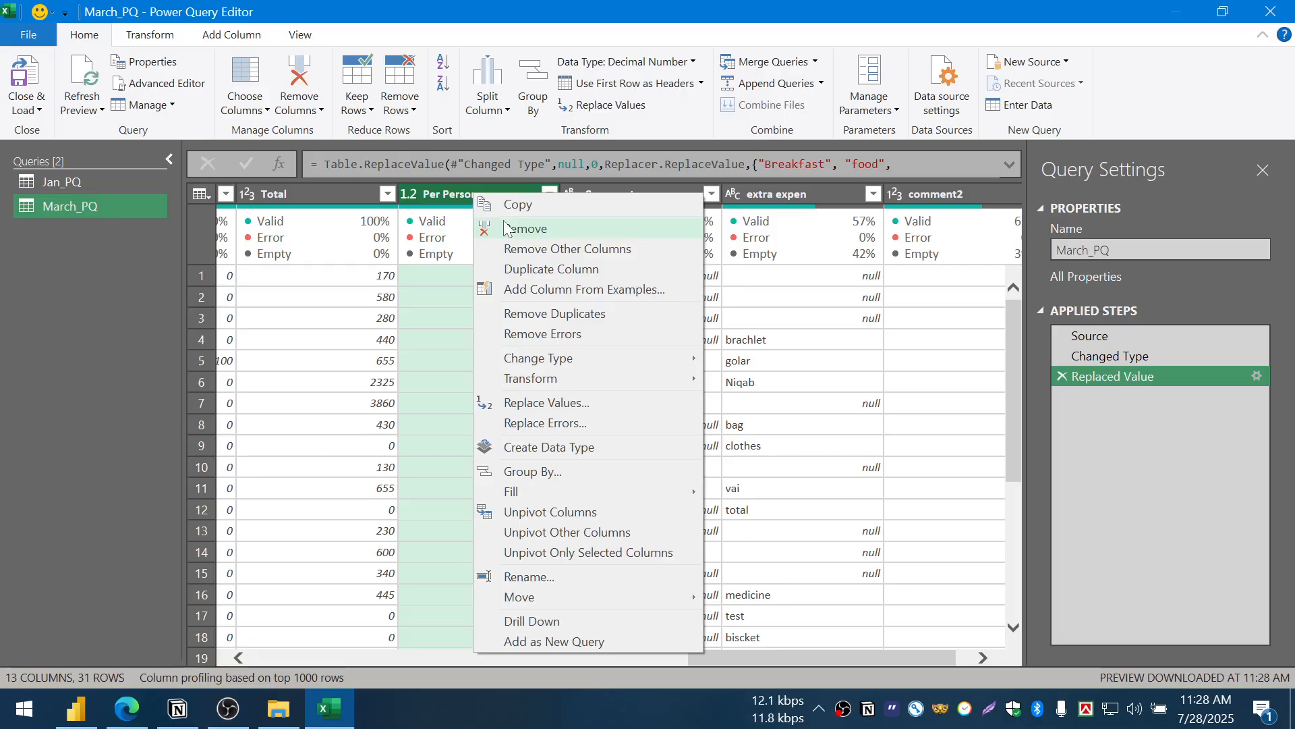
{"action": "left_click", "coordinate": [520, 229]}
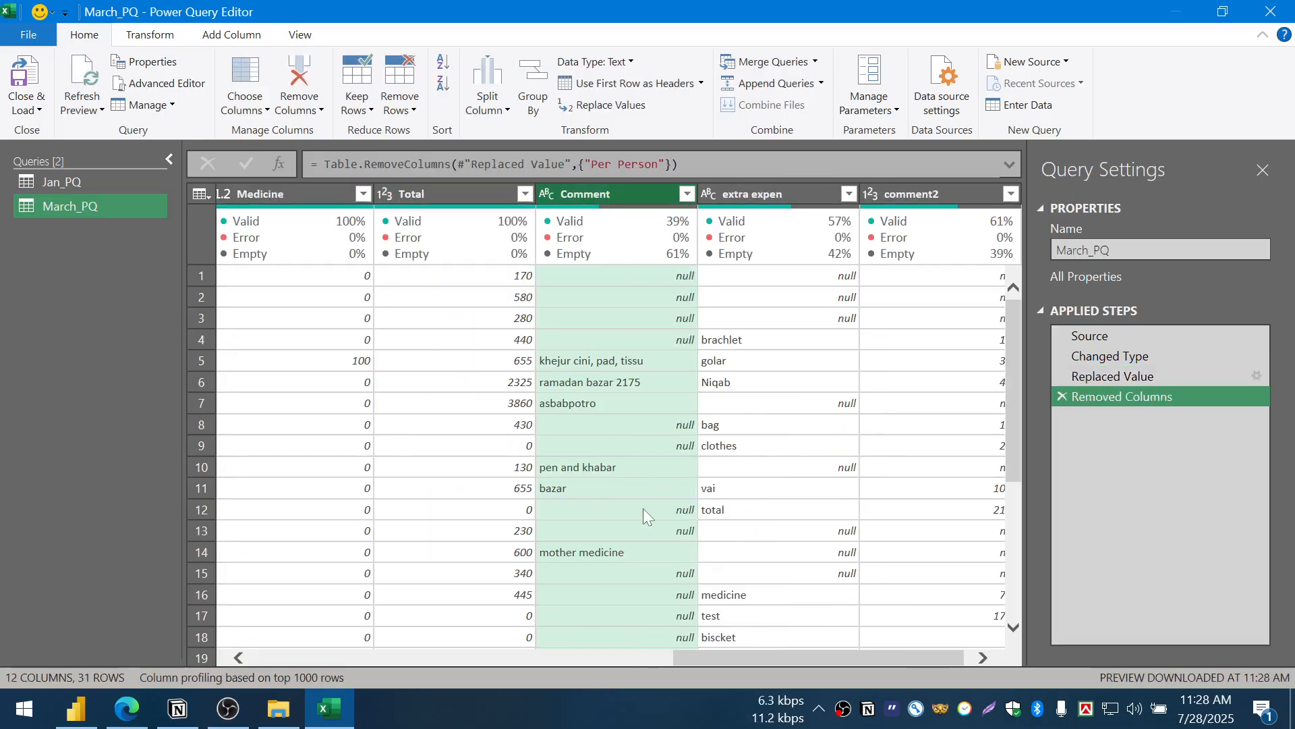
- Examine the entries in the extra expen and comment2 columns down to the last rows
{"action": "left_click", "coordinate": [757, 193]}
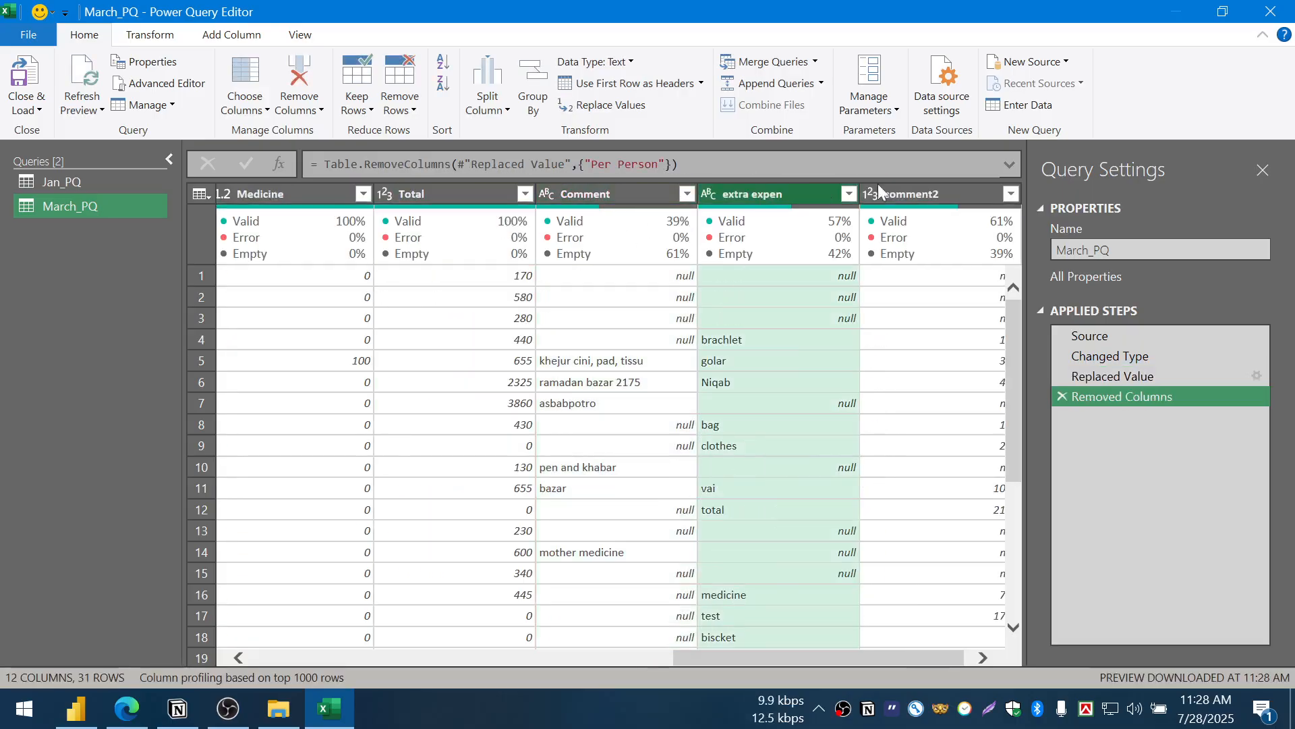
{"action": "left_click", "coordinate": [915, 193]}
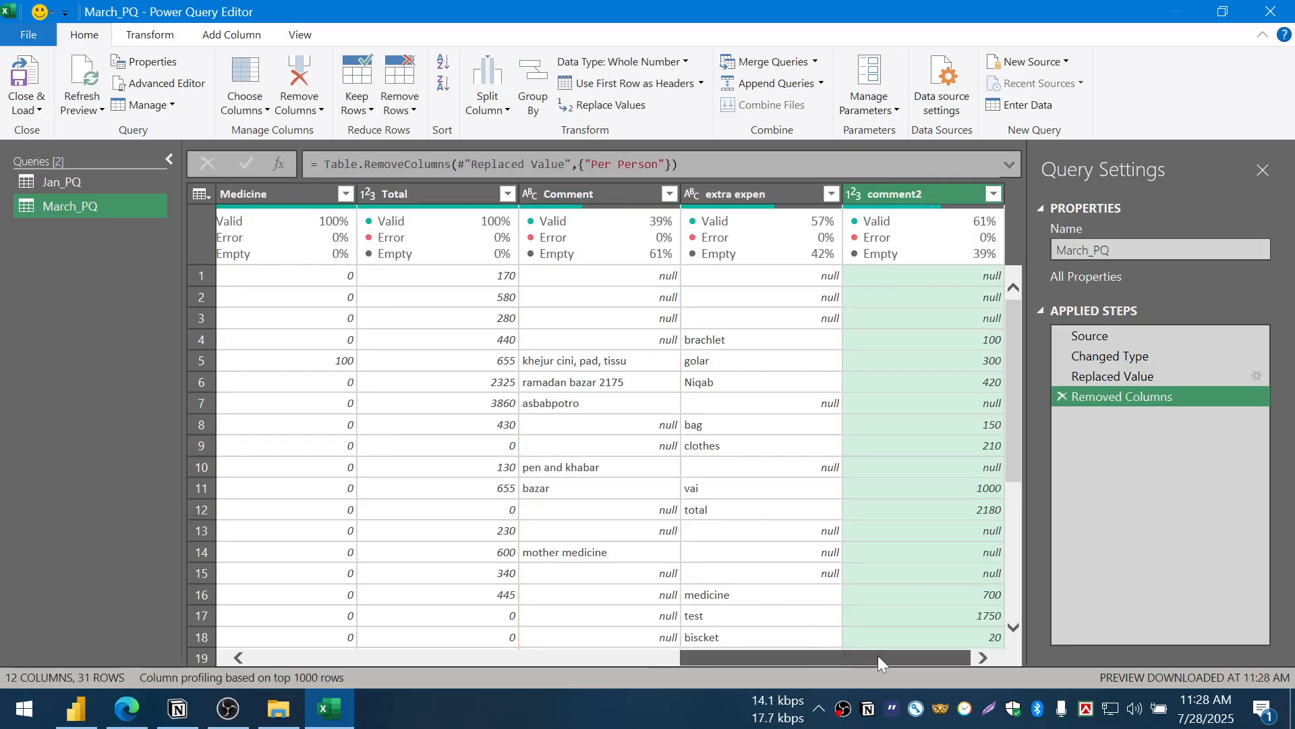
{"action": "scroll", "coordinate": [892, 527], "scroll_direction": "down", "scroll_amount": 5}
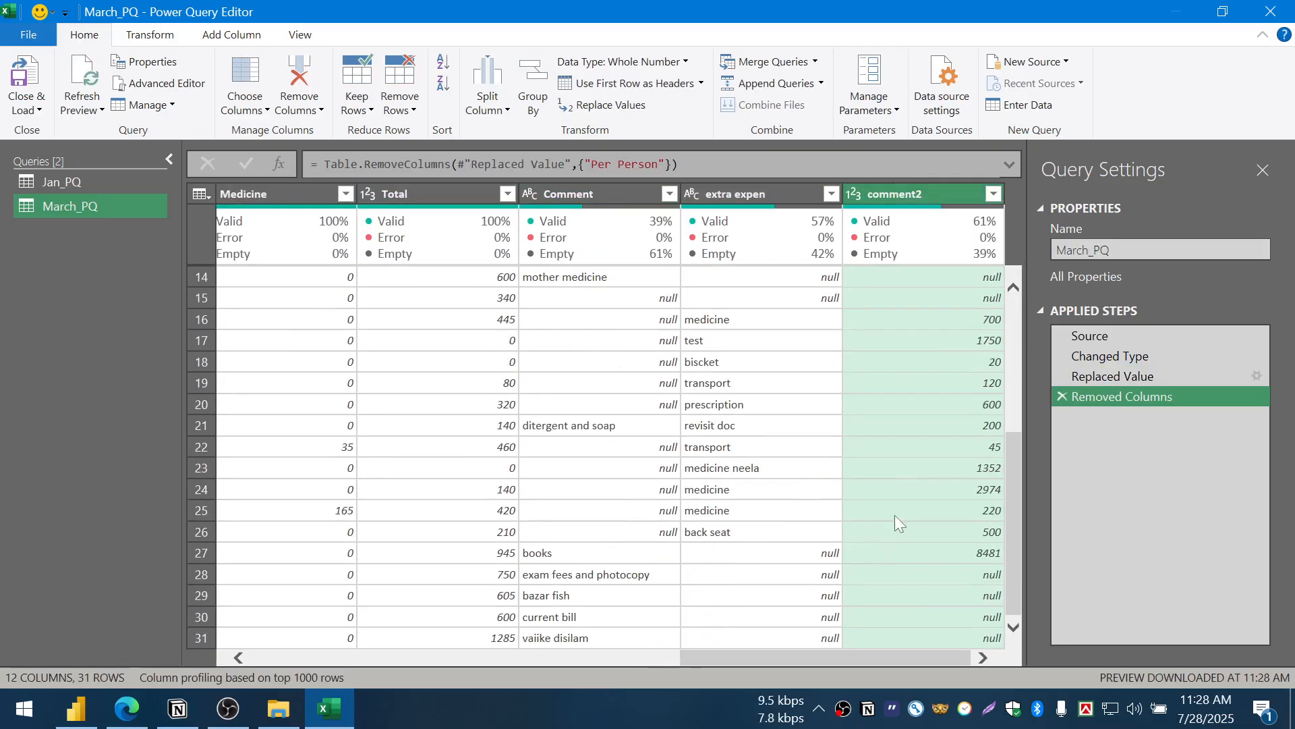
{"action": "left_click", "coordinate": [900, 467]}
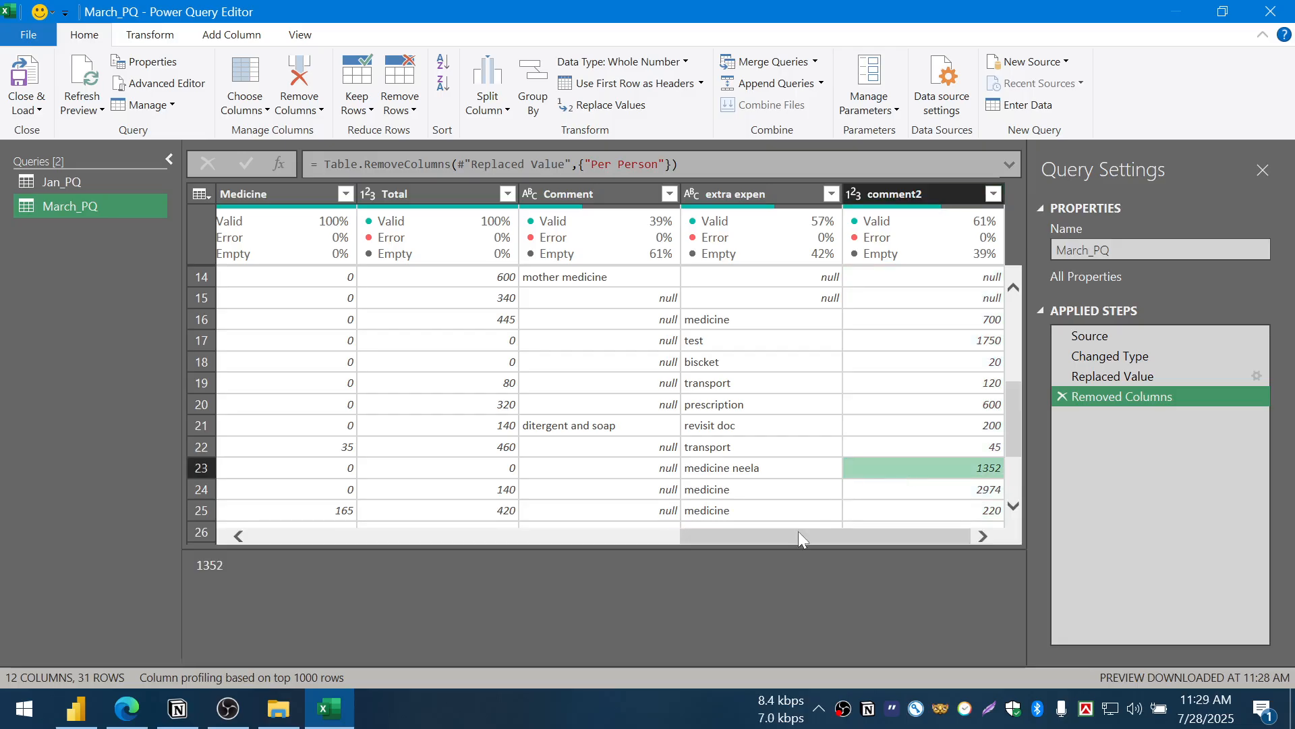
{"action": "left_click_drag", "start_coordinate": [798, 533], "coordinate": [853, 527]}
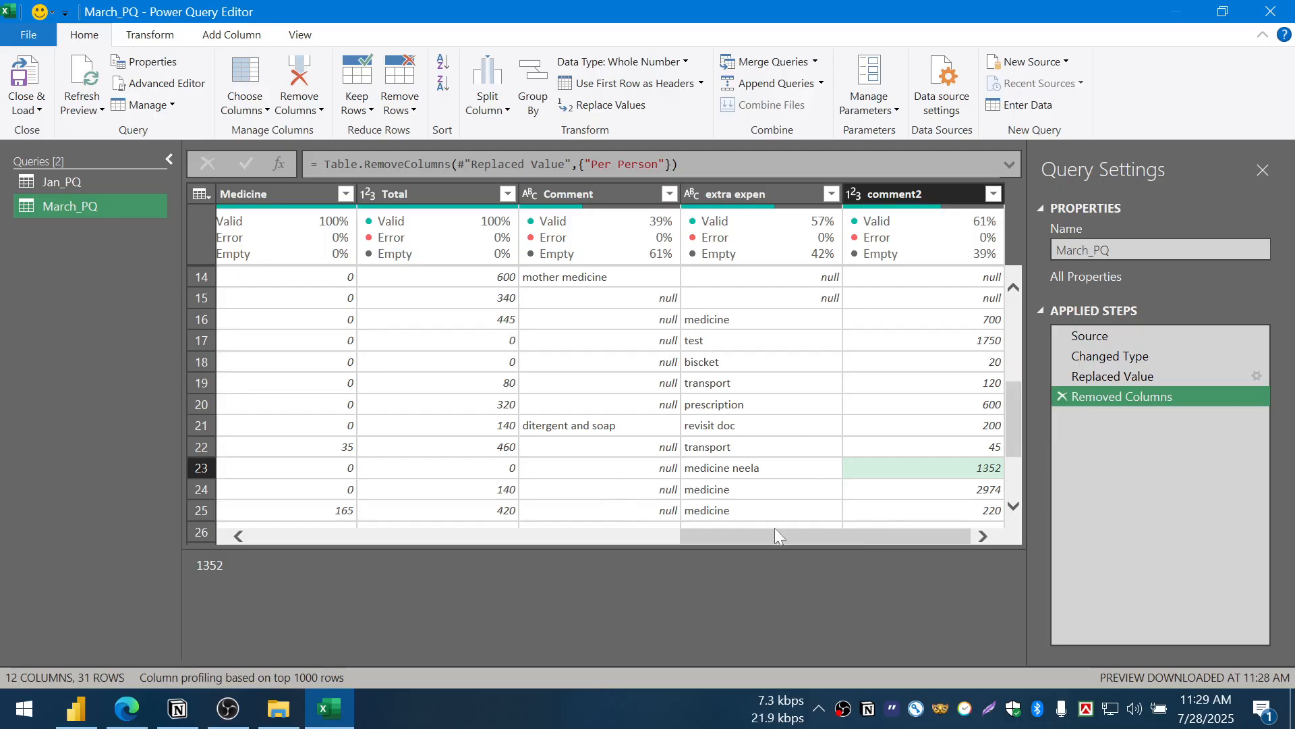
{"action": "left_click_drag", "start_coordinate": [761, 538], "coordinate": [738, 540]}
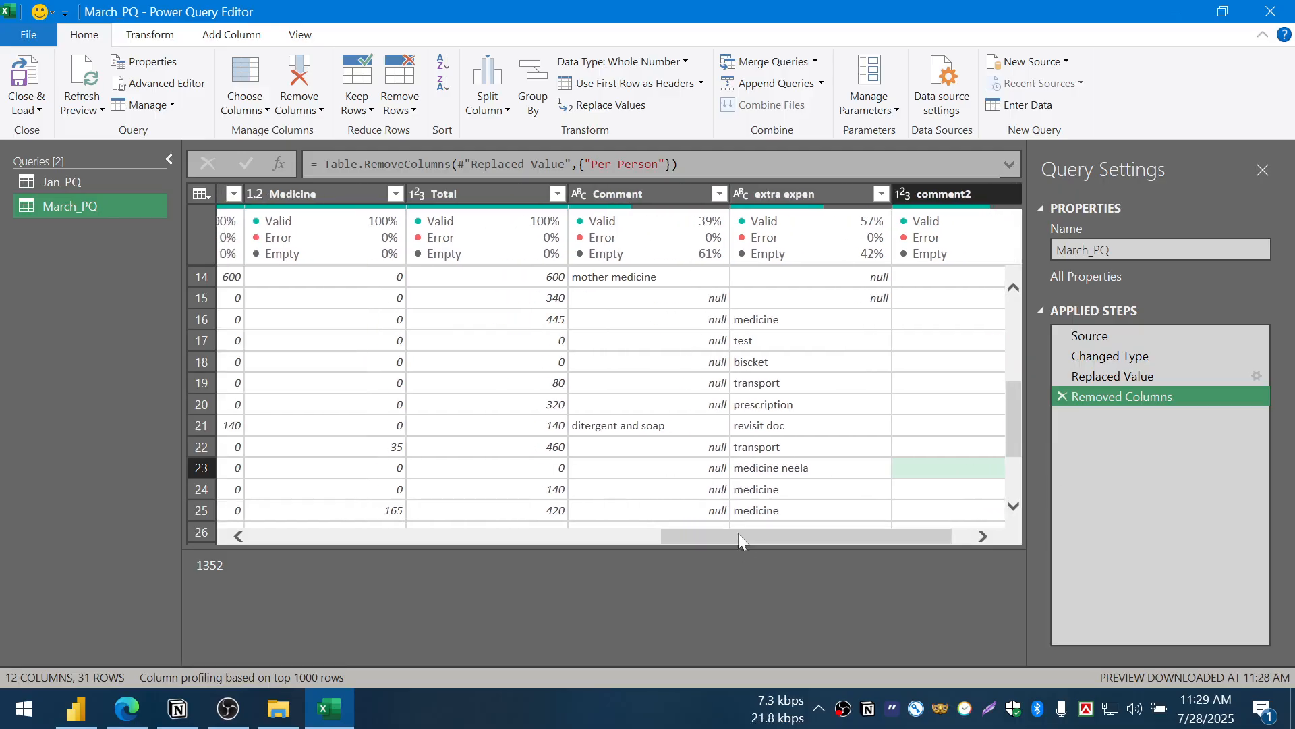
- Replace null with N/A in the Comment and extra expen columns
{"action": "left_click", "coordinate": [642, 193]}
{"action": "left_click", "coordinate": [583, 195]}
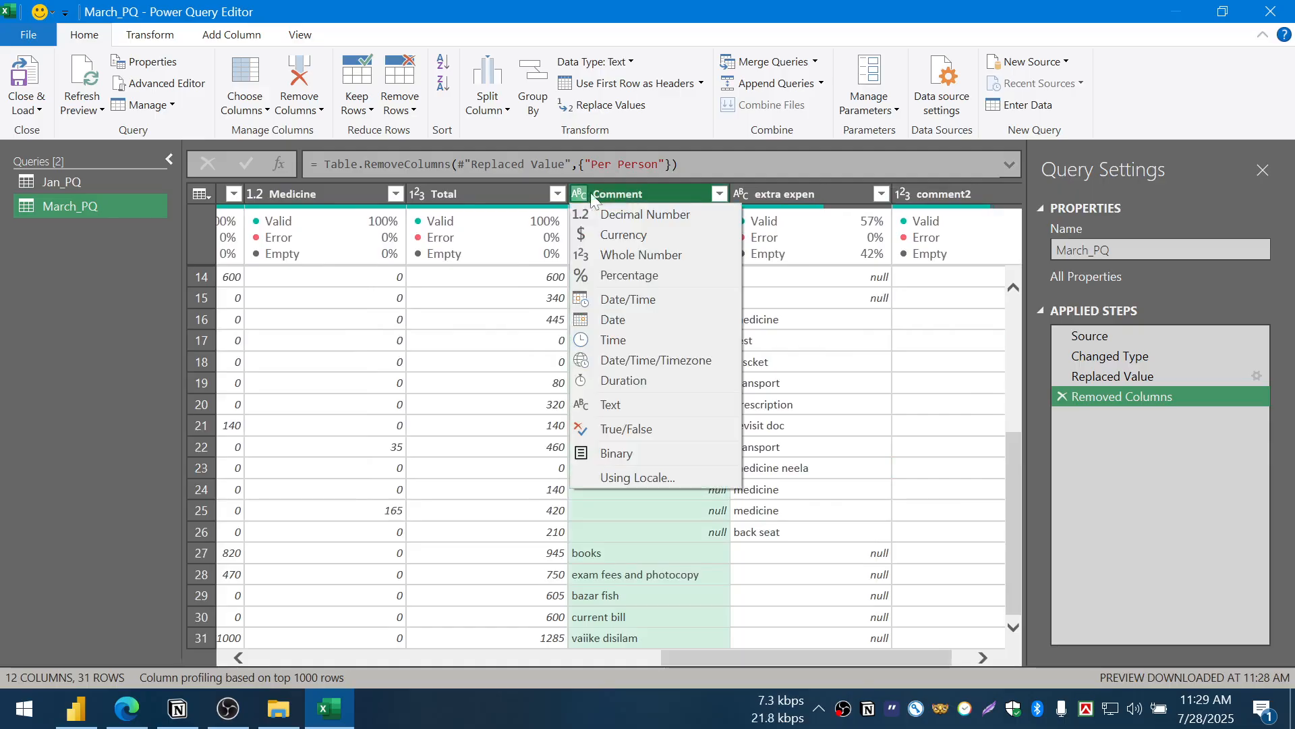
{"action": "key", "text": "Escape"}
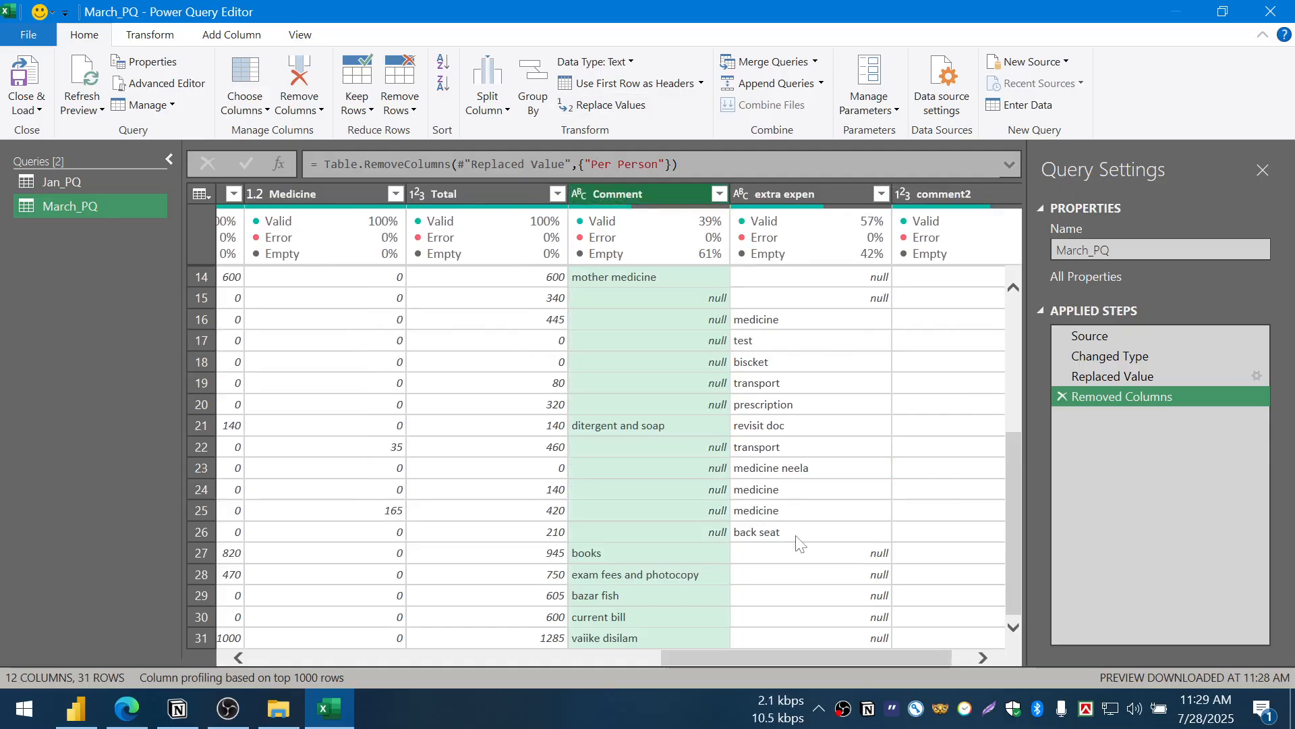
{"action": "left_click", "coordinate": [822, 198], "text": "ctrl"}
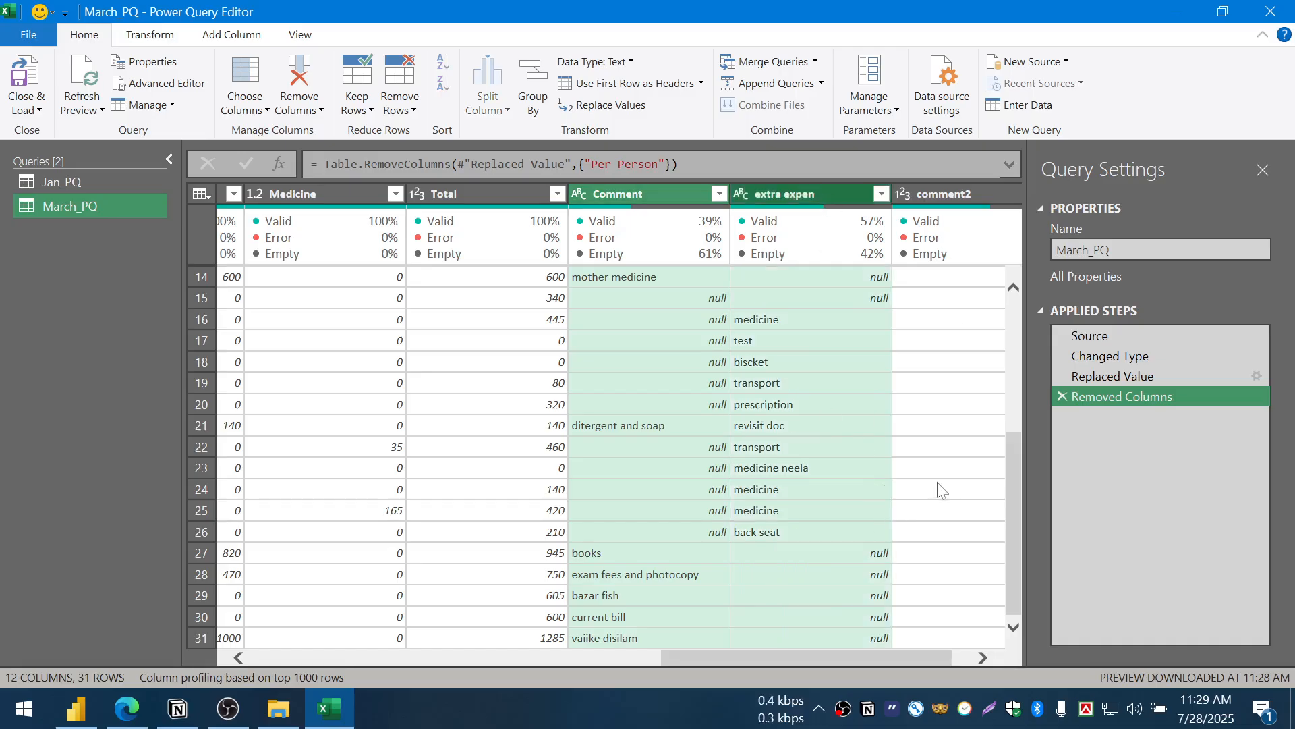
{"action": "scroll", "coordinate": [772, 531], "scroll_direction": "up", "scroll_amount": 5}
{"action": "left_click", "coordinate": [632, 110]}
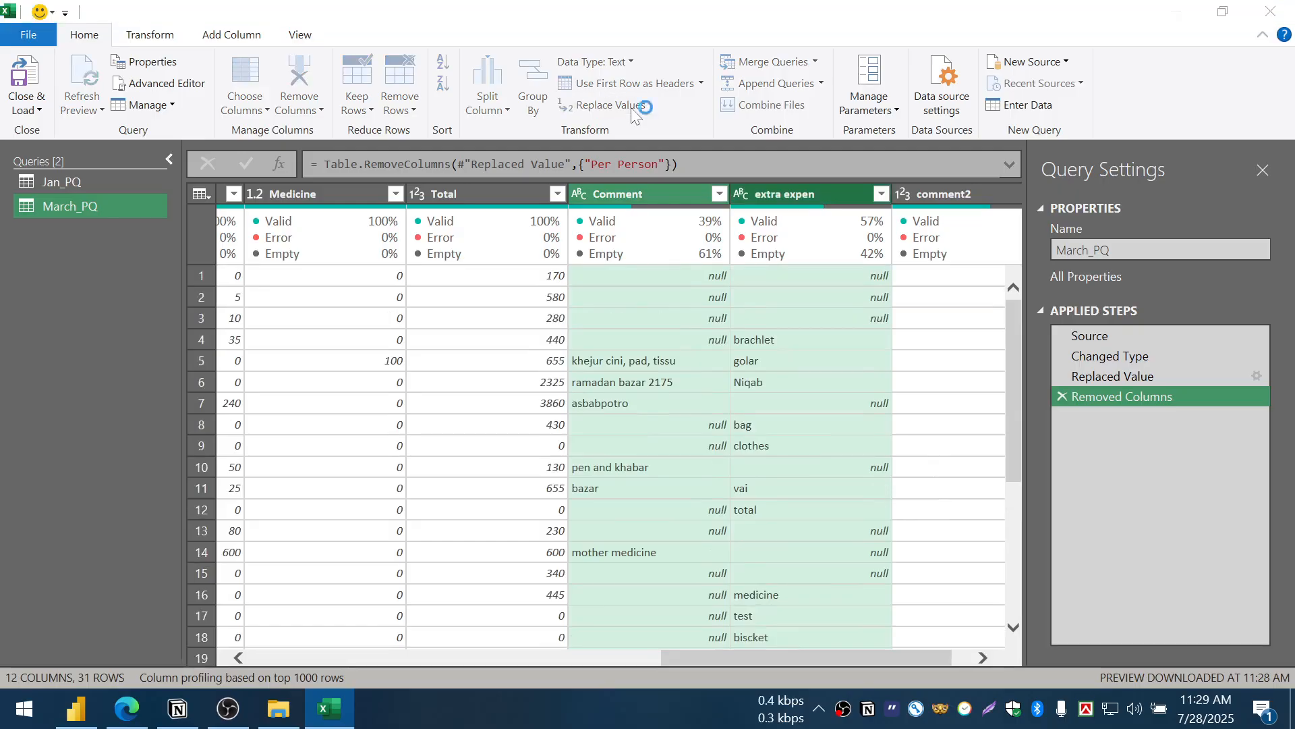
{"action": "type", "text": "null"}
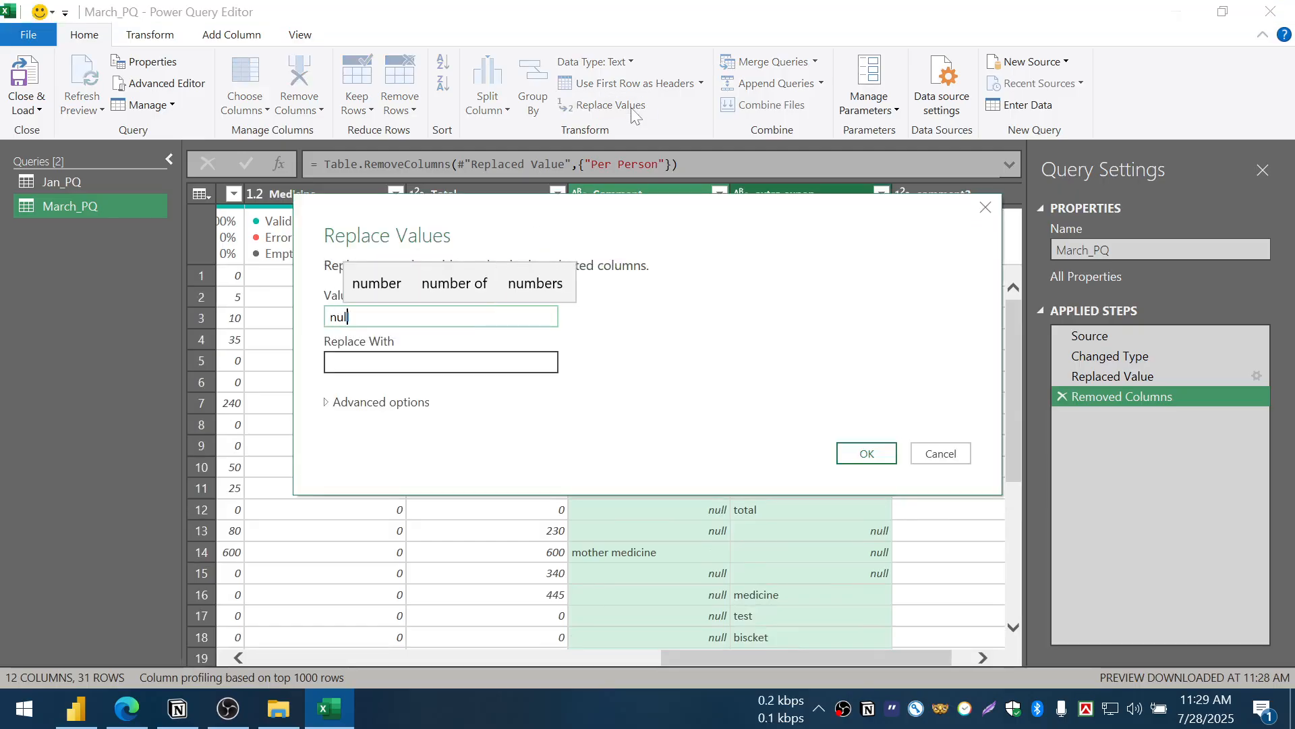
{"action": "key", "text": "Tab"}
{"action": "type", "text": "N"}
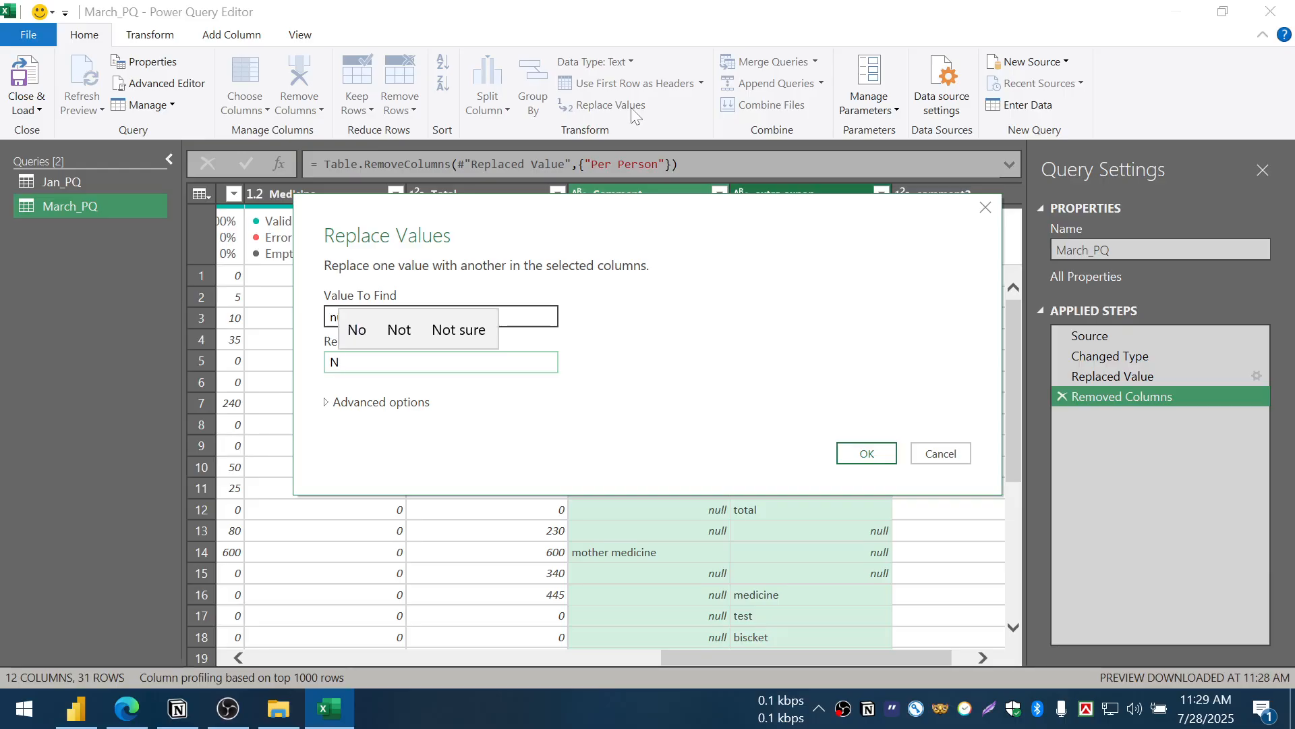
{"action": "type", "text": "/A"}
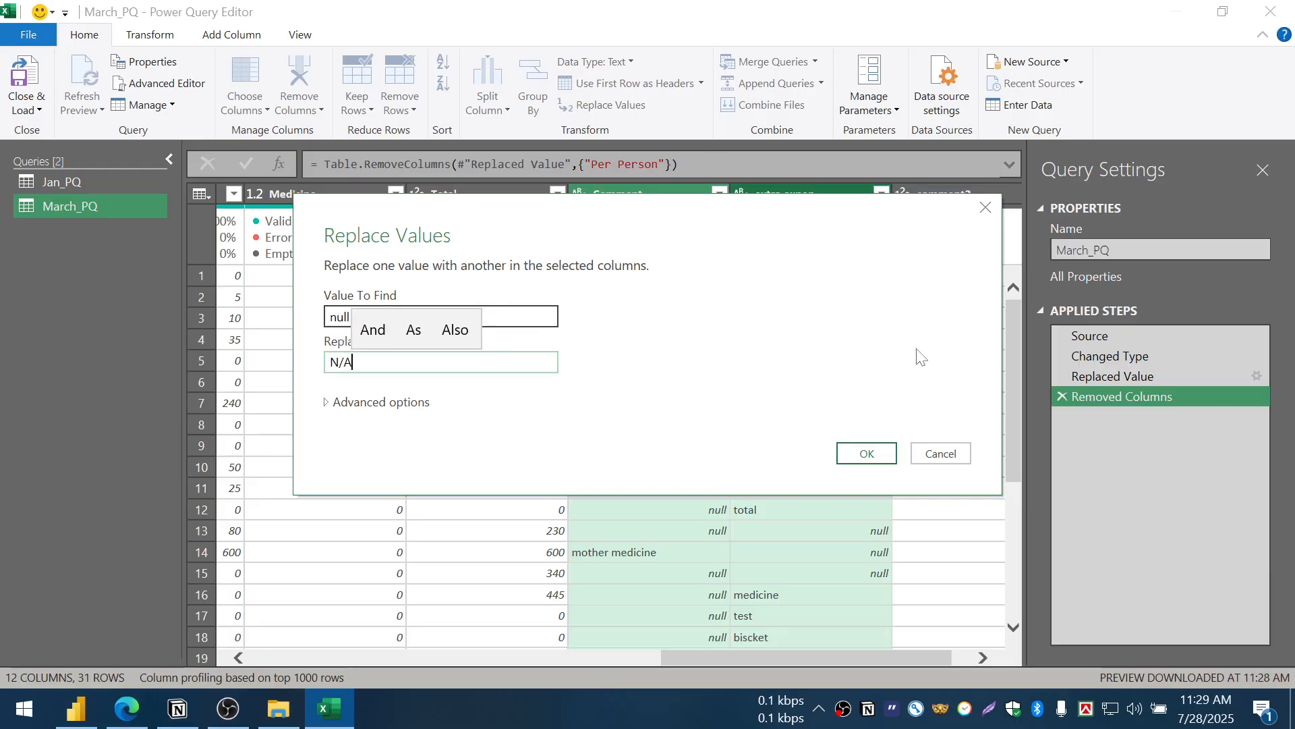
{"action": "left_click", "coordinate": [870, 453]}
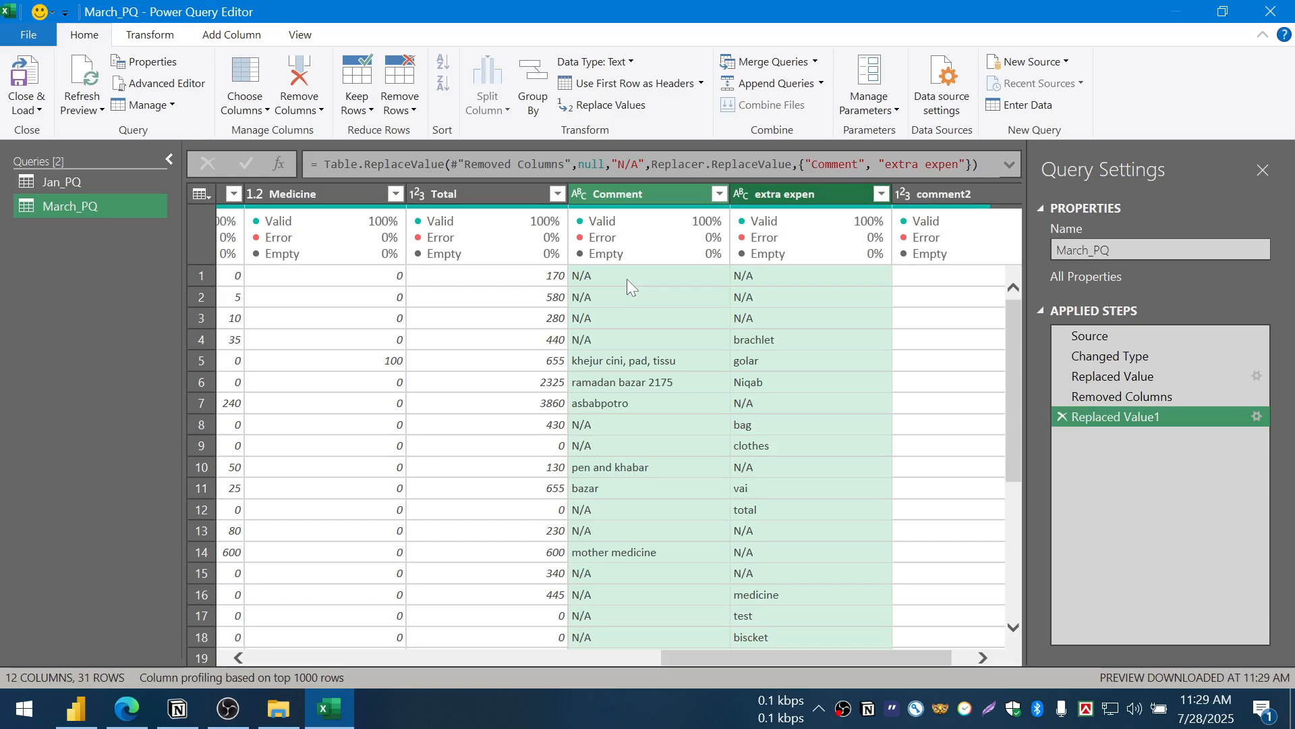
- Close the query editor and load the March_PQ query into the workbook
{"action": "left_click", "coordinate": [31, 78]}
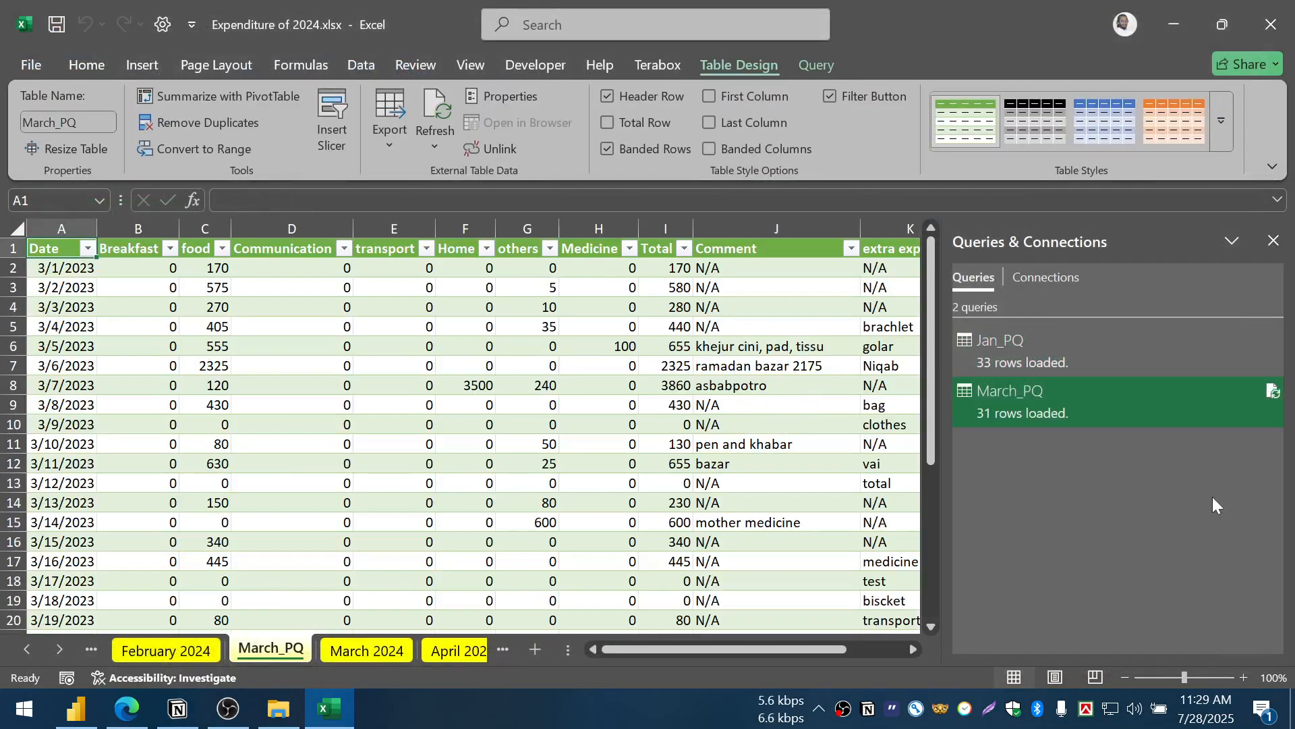
- Compare the loaded March_PQ table with the March 2024 sheet and check the cells beyond its last column and last row
{"action": "mouse_move", "coordinate": [1067, 402]}
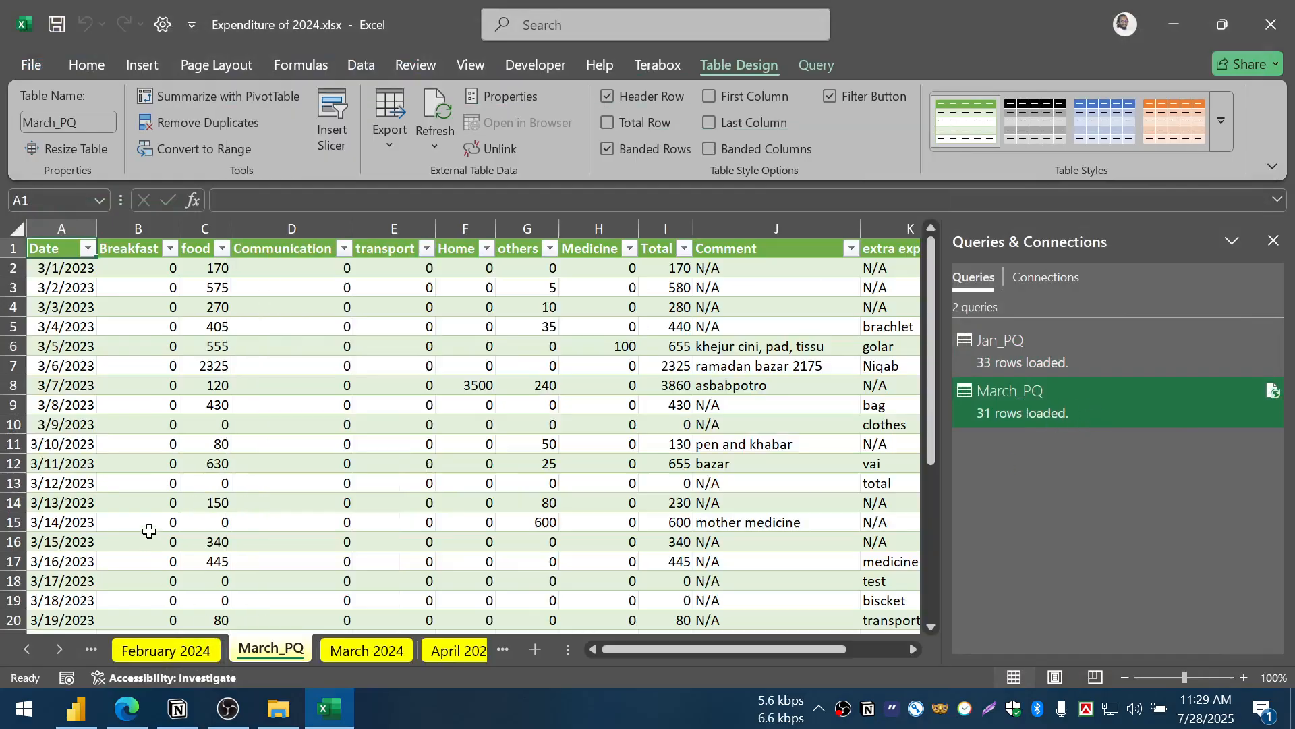
{"action": "left_click", "coordinate": [142, 523]}
{"action": "left_click", "coordinate": [363, 651]}
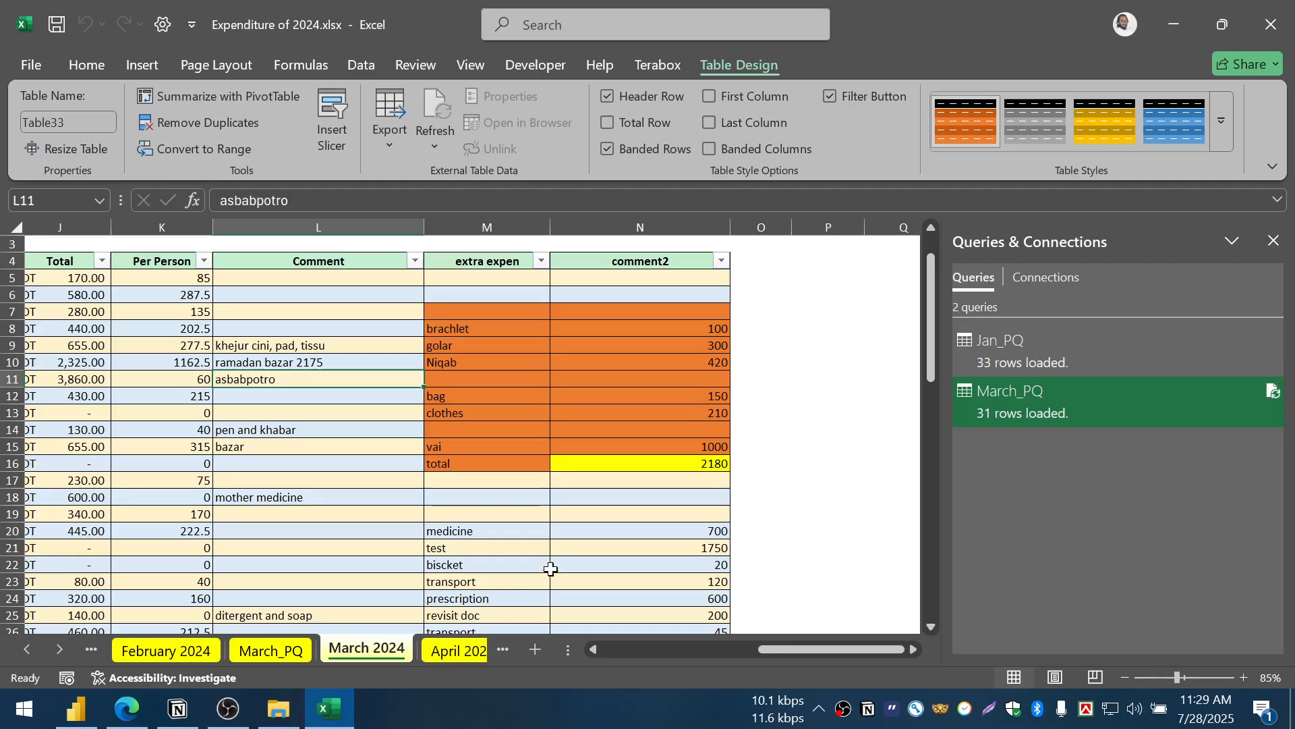
{"action": "left_click", "coordinate": [259, 647]}
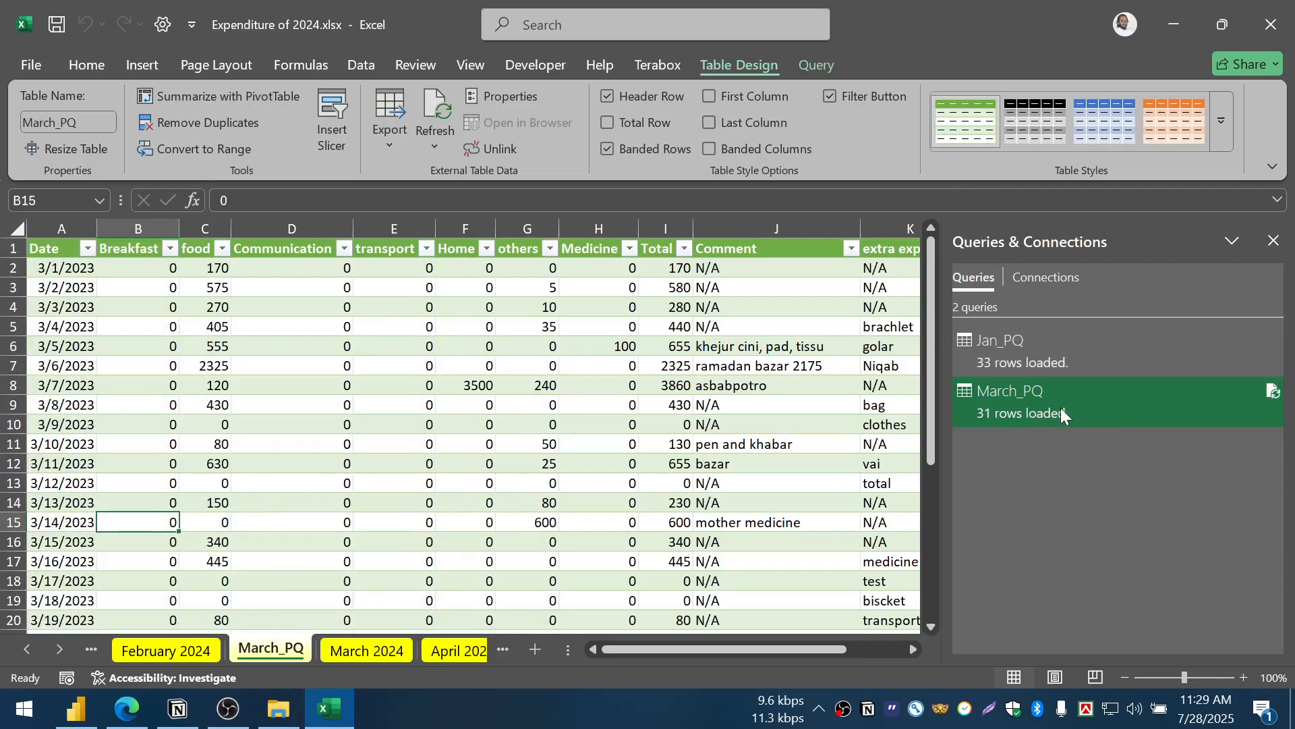
{"action": "right_click", "coordinate": [1061, 408]}
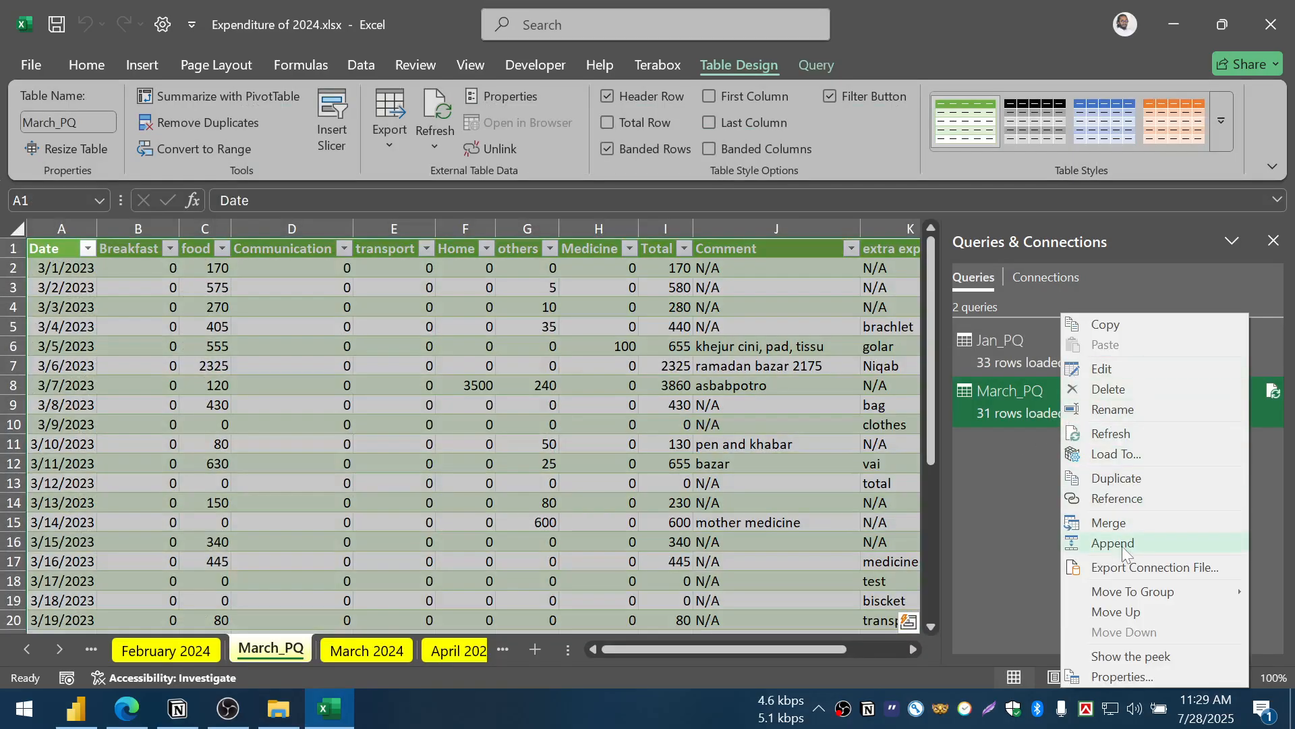
{"action": "left_click", "coordinate": [811, 444]}
{"action": "left_click_drag", "start_coordinate": [816, 649], "coordinate": [816, 649]}
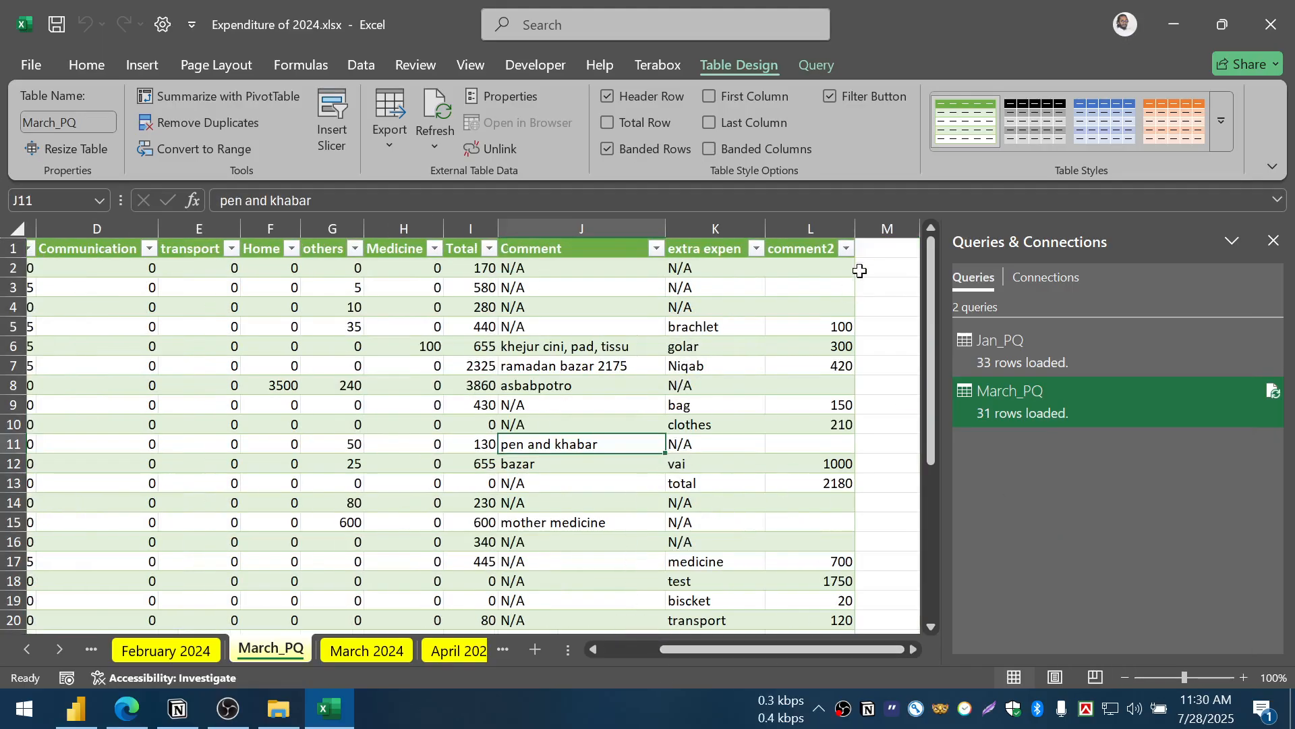
{"action": "left_click_drag", "start_coordinate": [884, 257], "coordinate": [890, 454]}
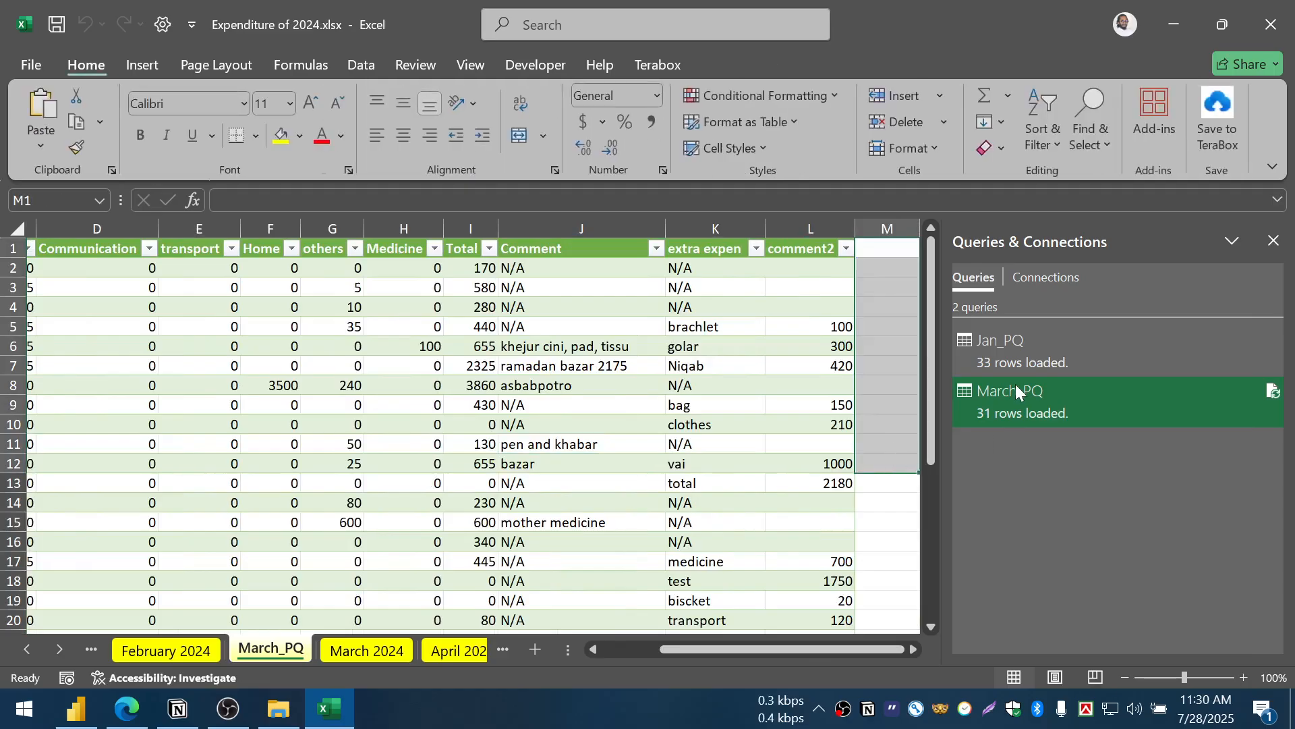
{"action": "left_click", "coordinate": [1027, 397]}
{"action": "right_click", "coordinate": [1027, 397]}
{"action": "left_click", "coordinate": [836, 521]}
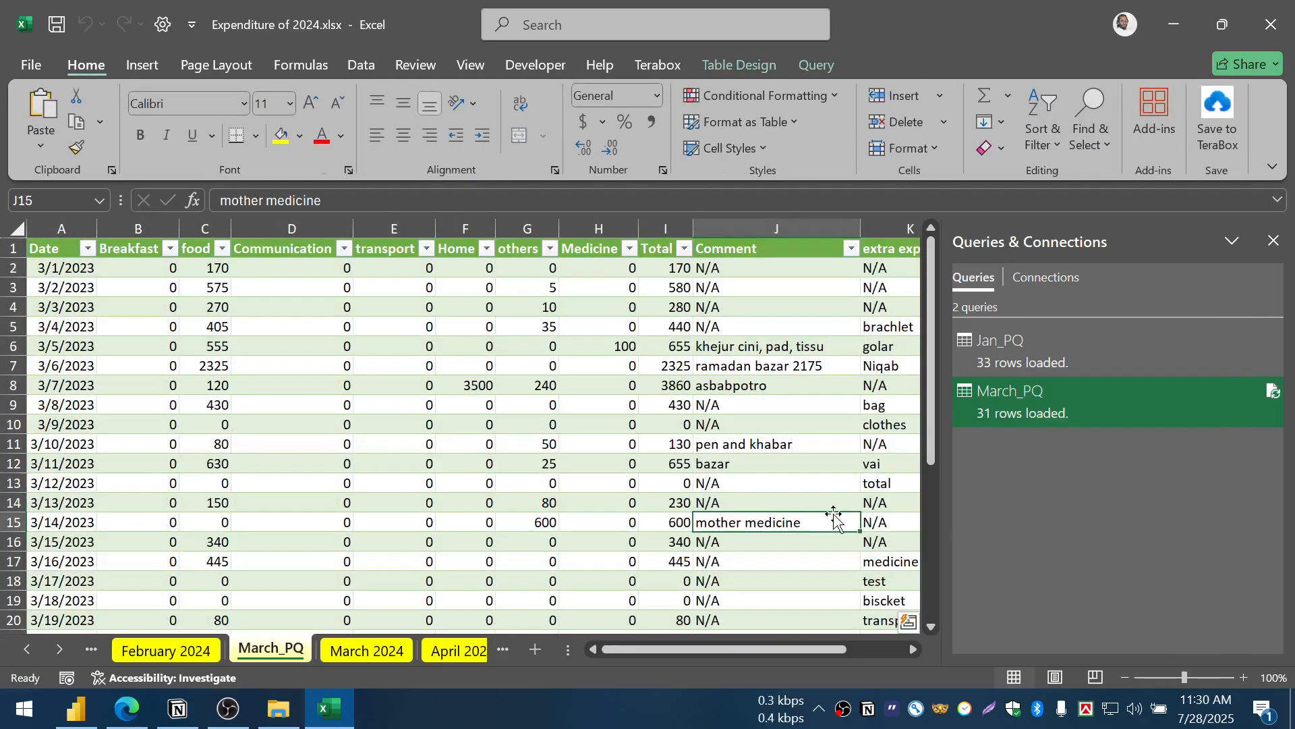
{"action": "scroll", "coordinate": [374, 454], "scroll_direction": "down", "scroll_amount": 4}
{"action": "scroll", "coordinate": [374, 455], "scroll_direction": "down", "scroll_amount": 3}
{"action": "left_click_drag", "start_coordinate": [35, 466], "coordinate": [66, 554]}
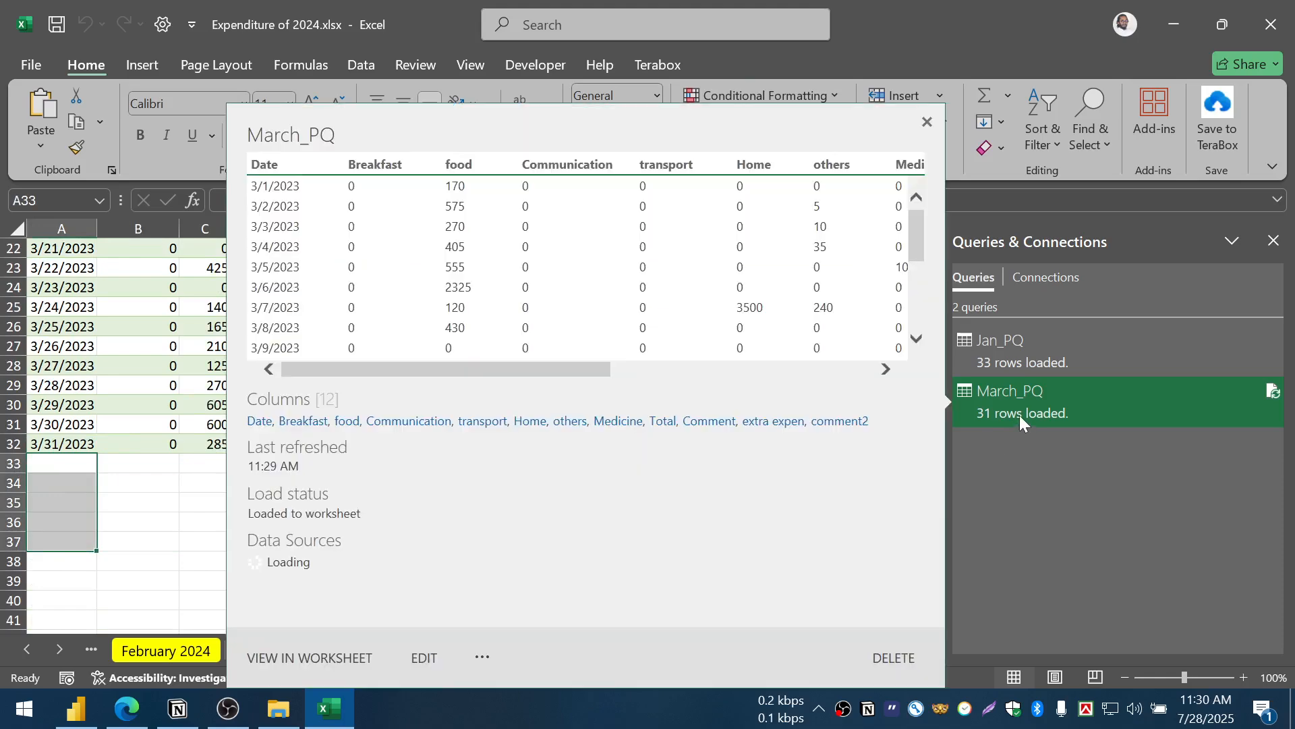
- Append the queries into a new one, with Jan_PQ as the first table and March_PQ as the second
{"action": "right_click", "coordinate": [1019, 416]}
{"action": "left_click", "coordinate": [1057, 550]}
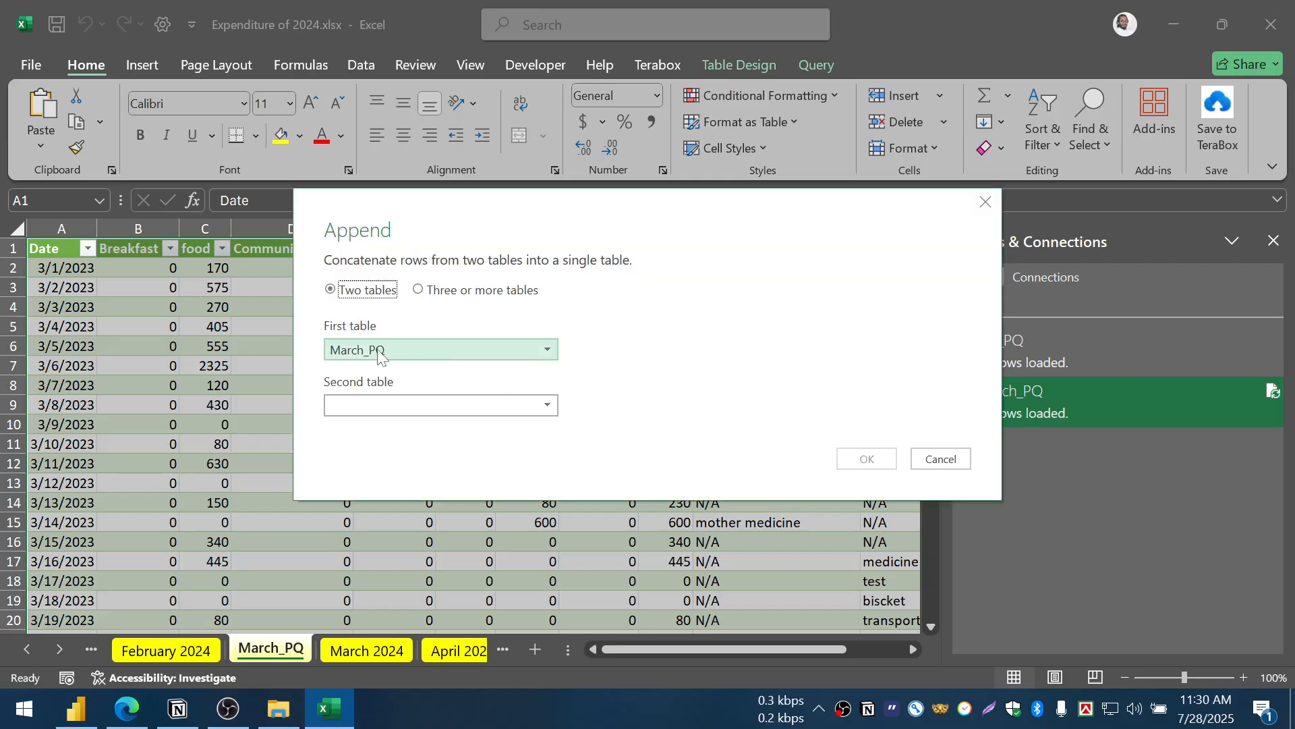
{"action": "left_click", "coordinate": [379, 351]}
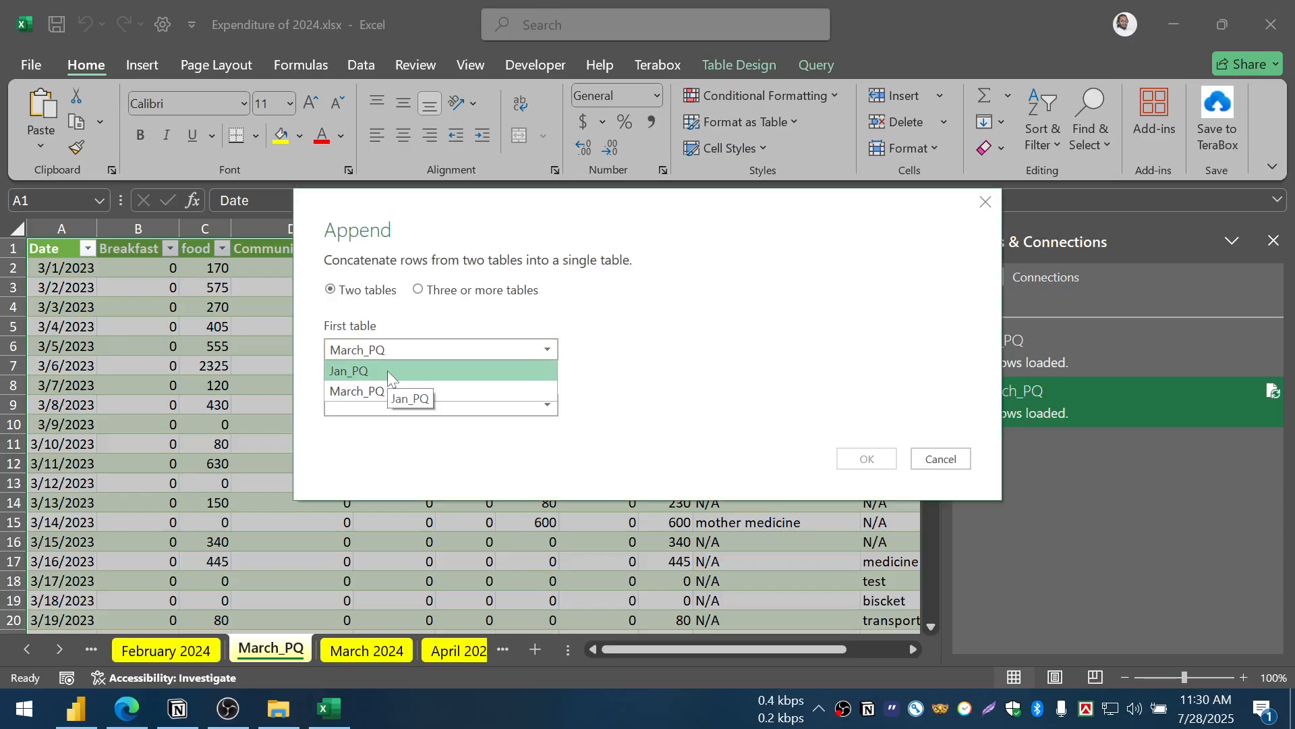
{"action": "left_click", "coordinate": [387, 370]}
{"action": "left_click", "coordinate": [378, 405]}
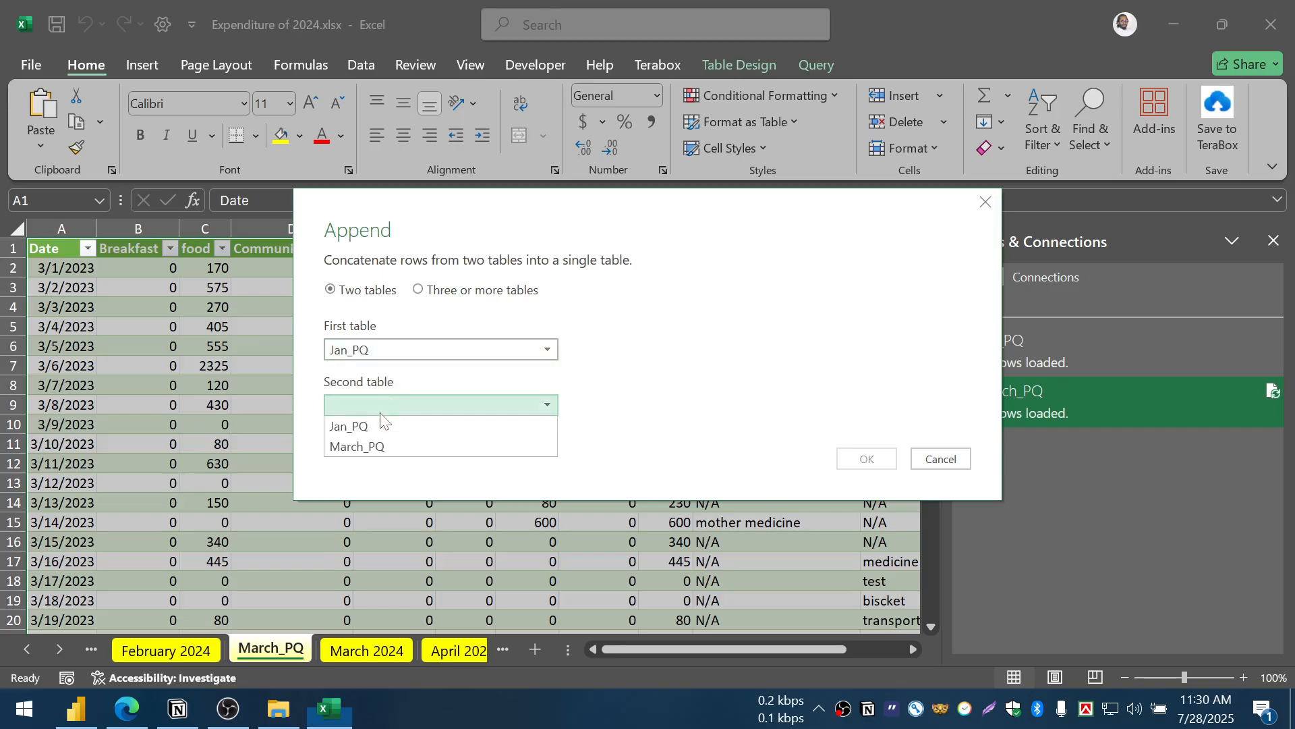
{"action": "left_click", "coordinate": [370, 447]}
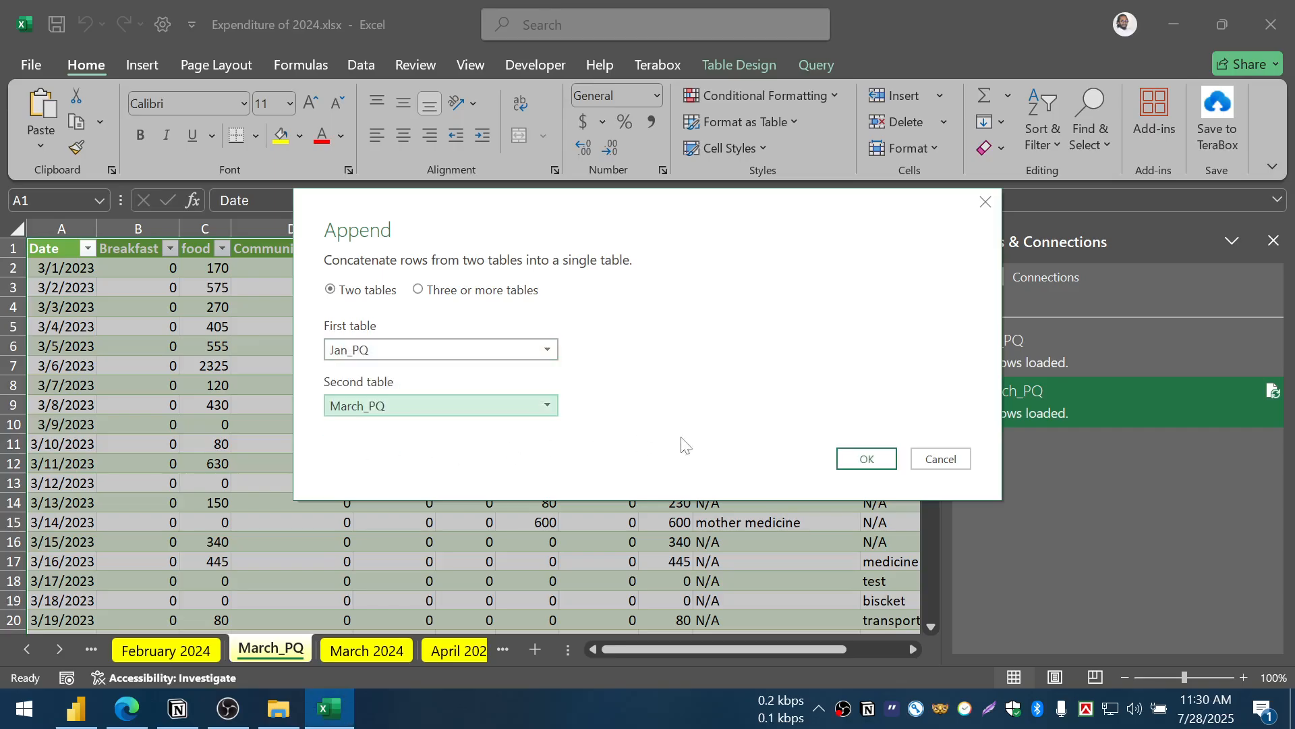
{"action": "left_click", "coordinate": [856, 463]}
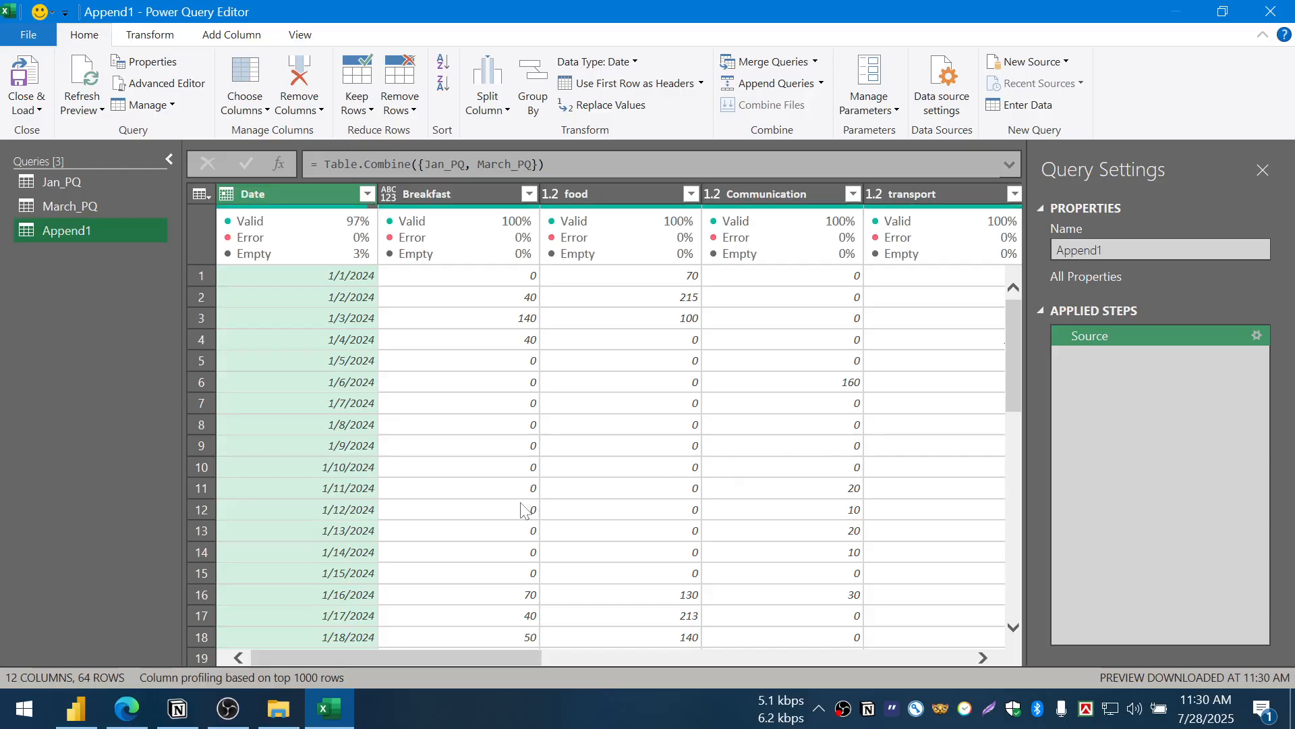
- Examine the combined query's rows for empty values in the Date, Comment, extra expen and comment2 columns
{"action": "mouse_move", "coordinate": [339, 263]}
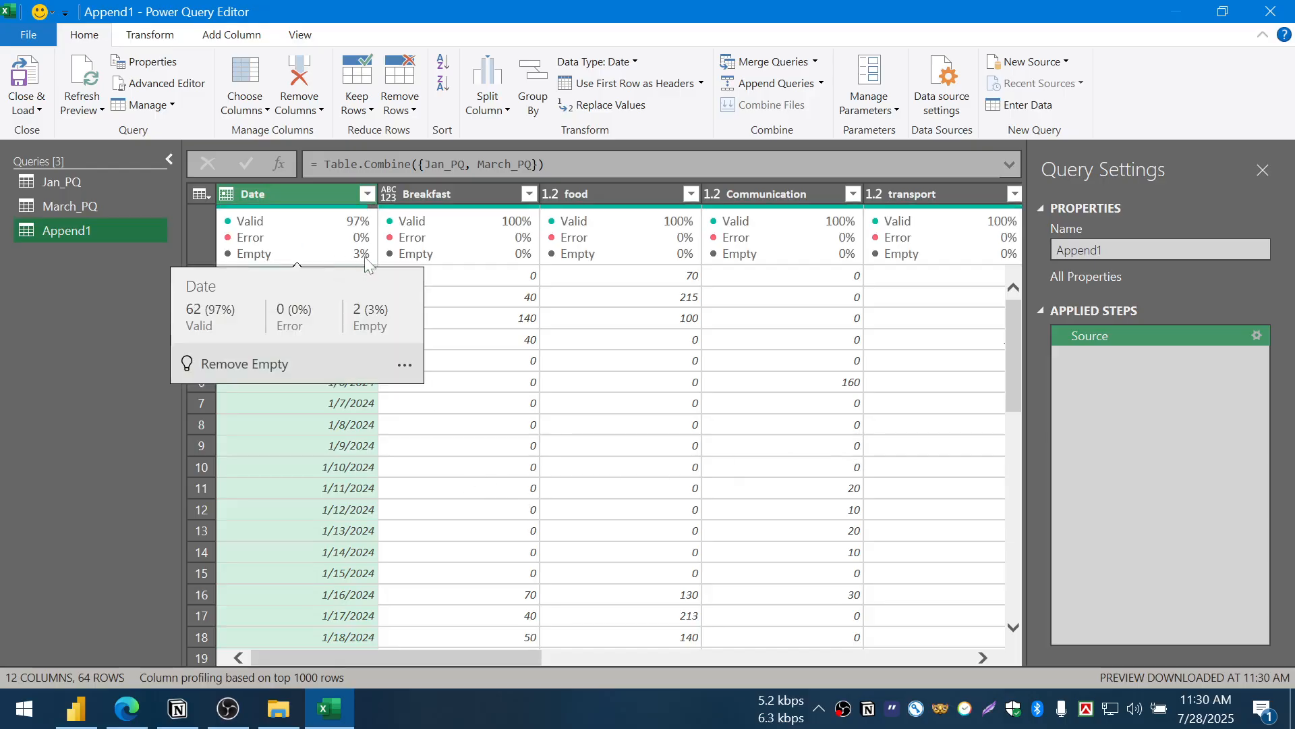
{"action": "scroll", "coordinate": [371, 533], "scroll_direction": "down", "scroll_amount": 8}
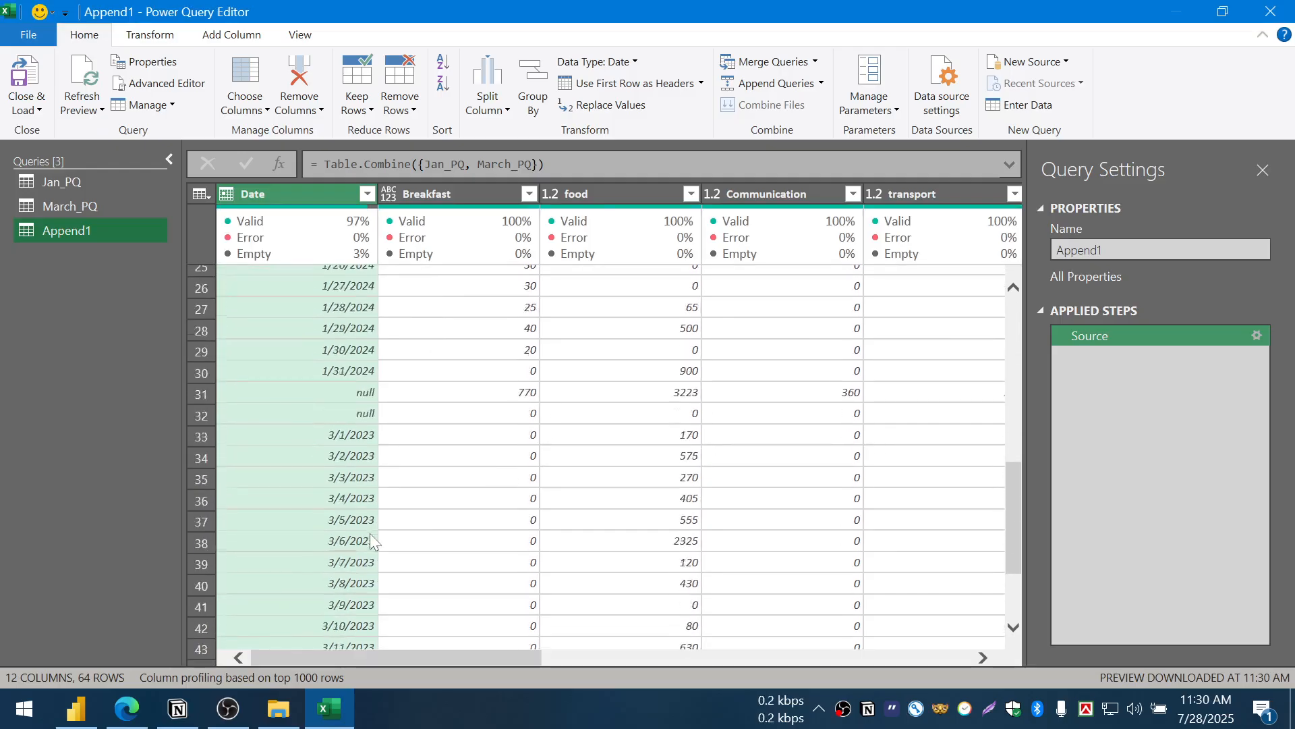
{"action": "scroll", "coordinate": [372, 540], "scroll_direction": "down", "scroll_amount": 1}
{"action": "left_click", "coordinate": [201, 358]}
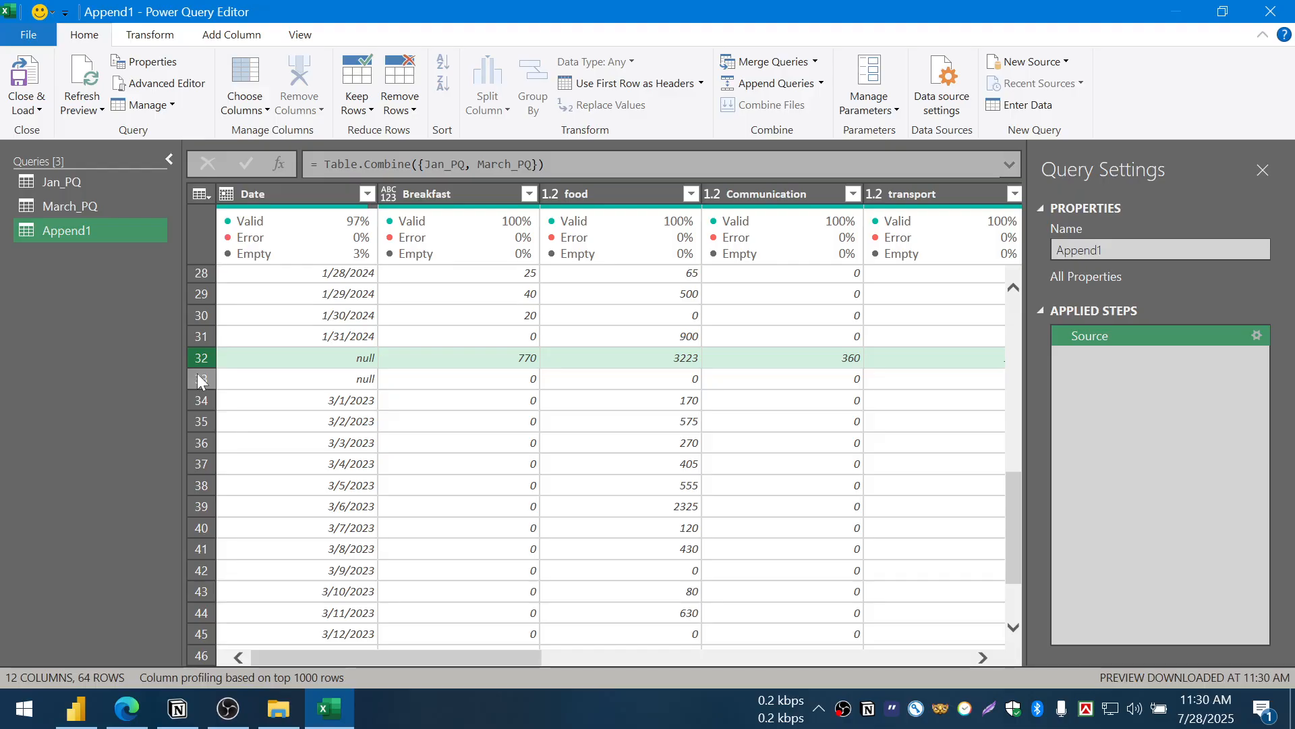
{"action": "scroll", "coordinate": [324, 398], "scroll_direction": "down", "scroll_amount": 6}
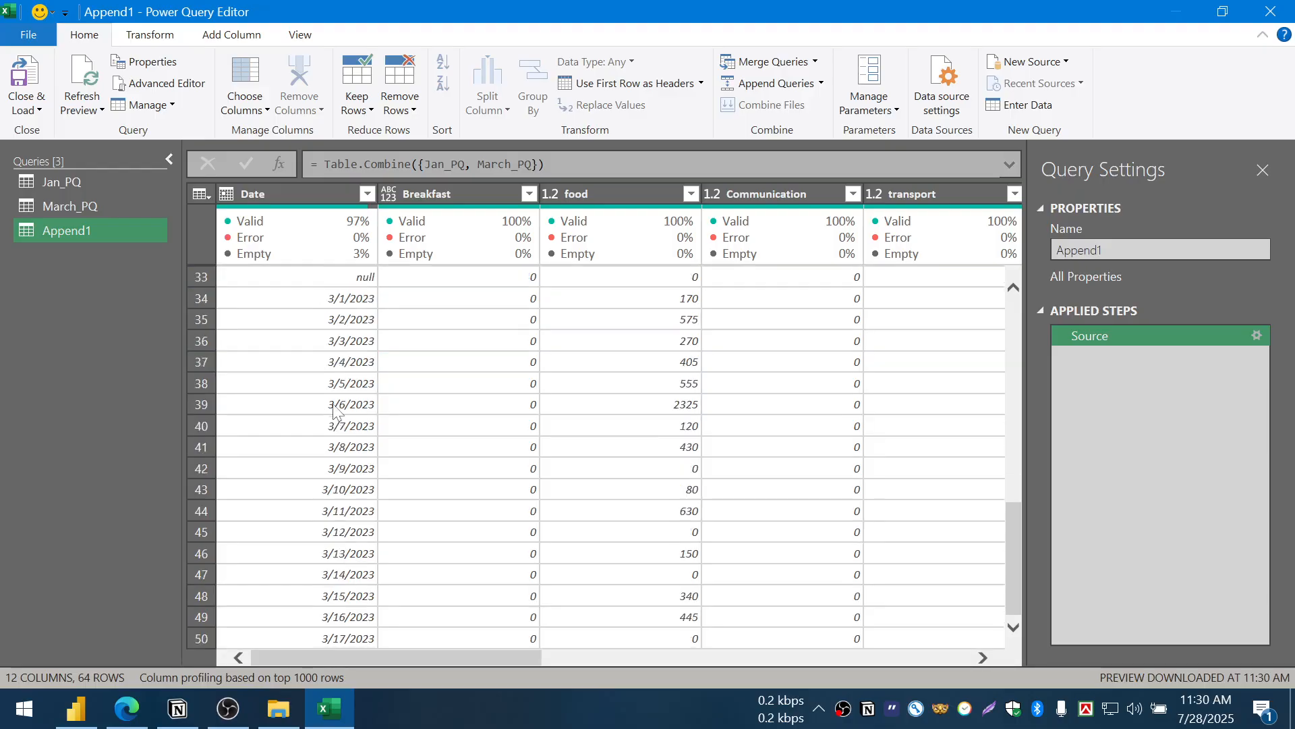
{"action": "scroll", "coordinate": [414, 414], "scroll_direction": "up", "scroll_amount": 15}
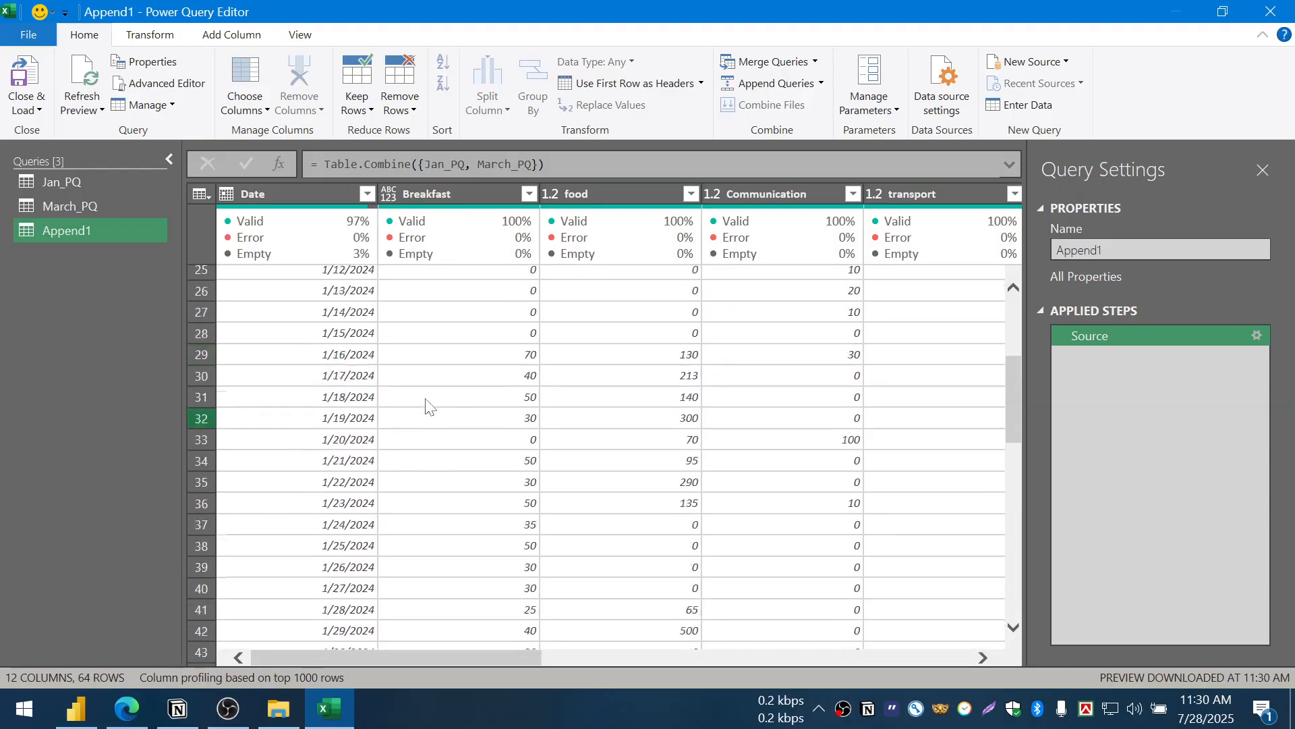
{"action": "left_click_drag", "start_coordinate": [404, 657], "coordinate": [928, 661]}
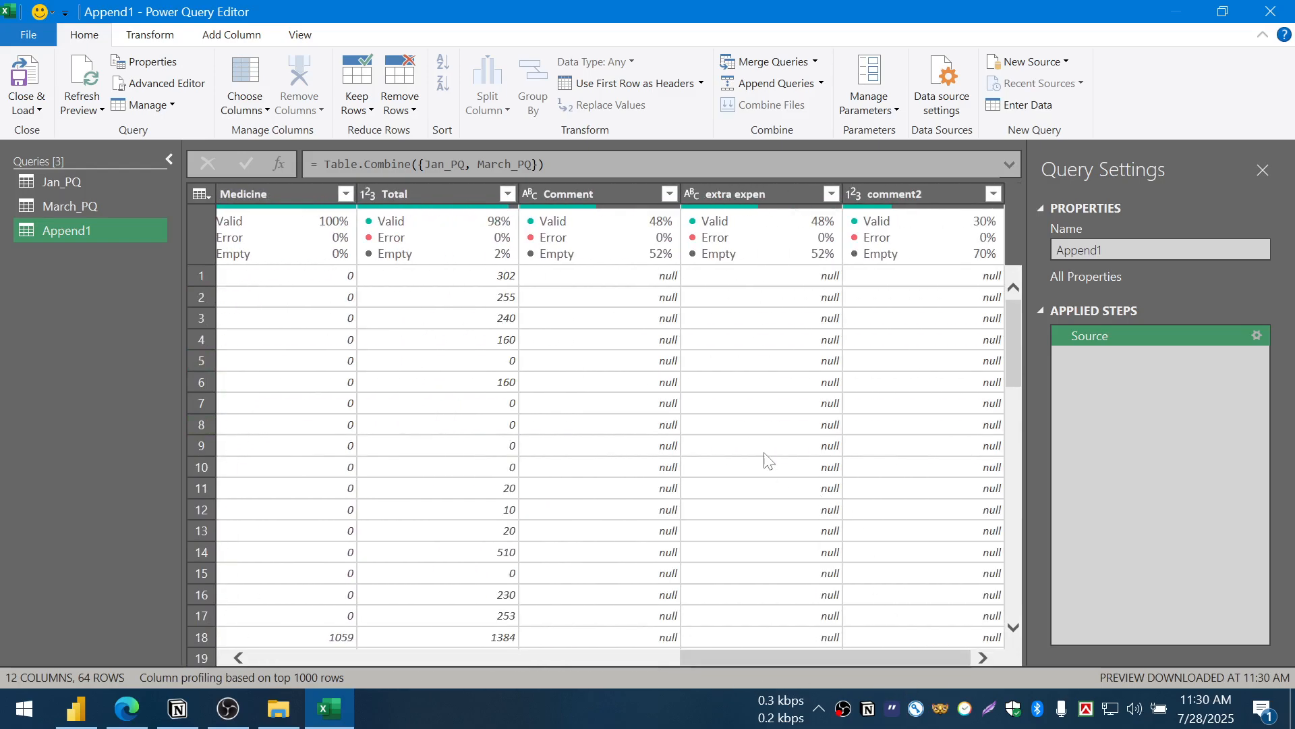
{"action": "scroll", "coordinate": [768, 461], "scroll_direction": "down", "scroll_amount": 9}
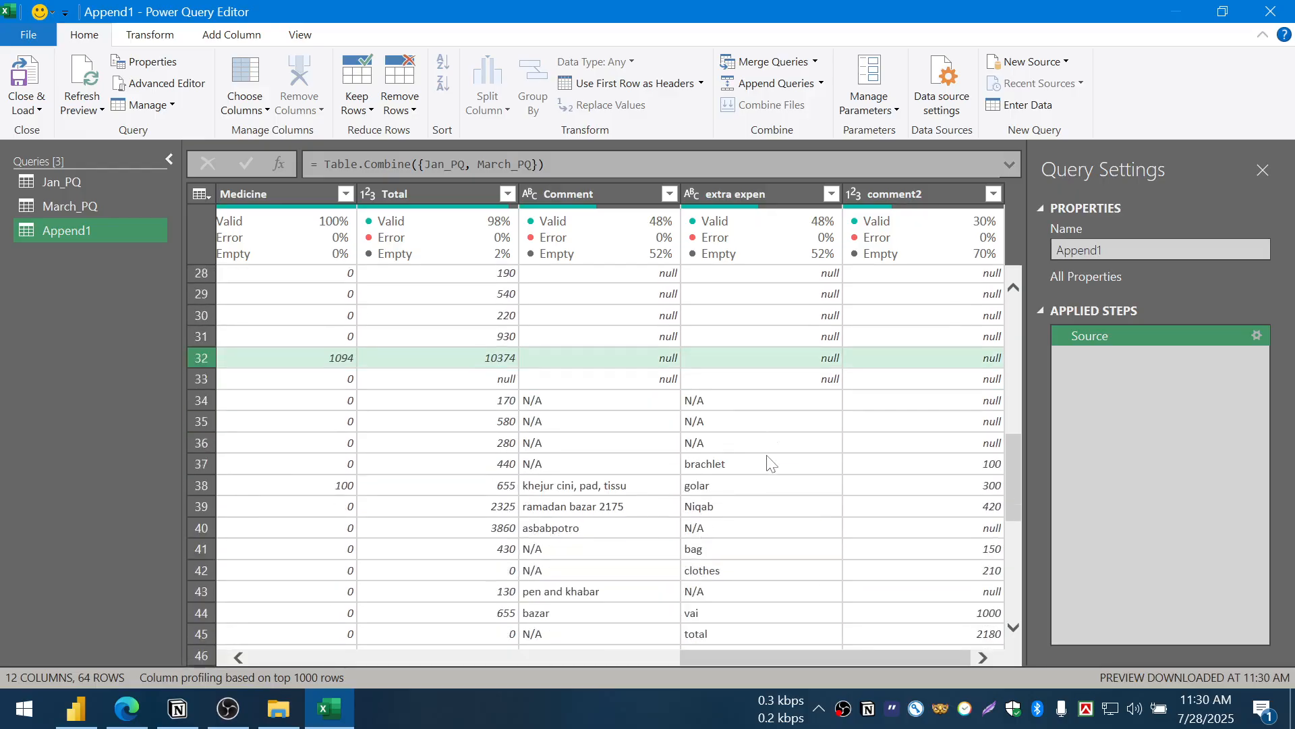
{"action": "scroll", "coordinate": [768, 461], "scroll_direction": "down", "scroll_amount": 1}
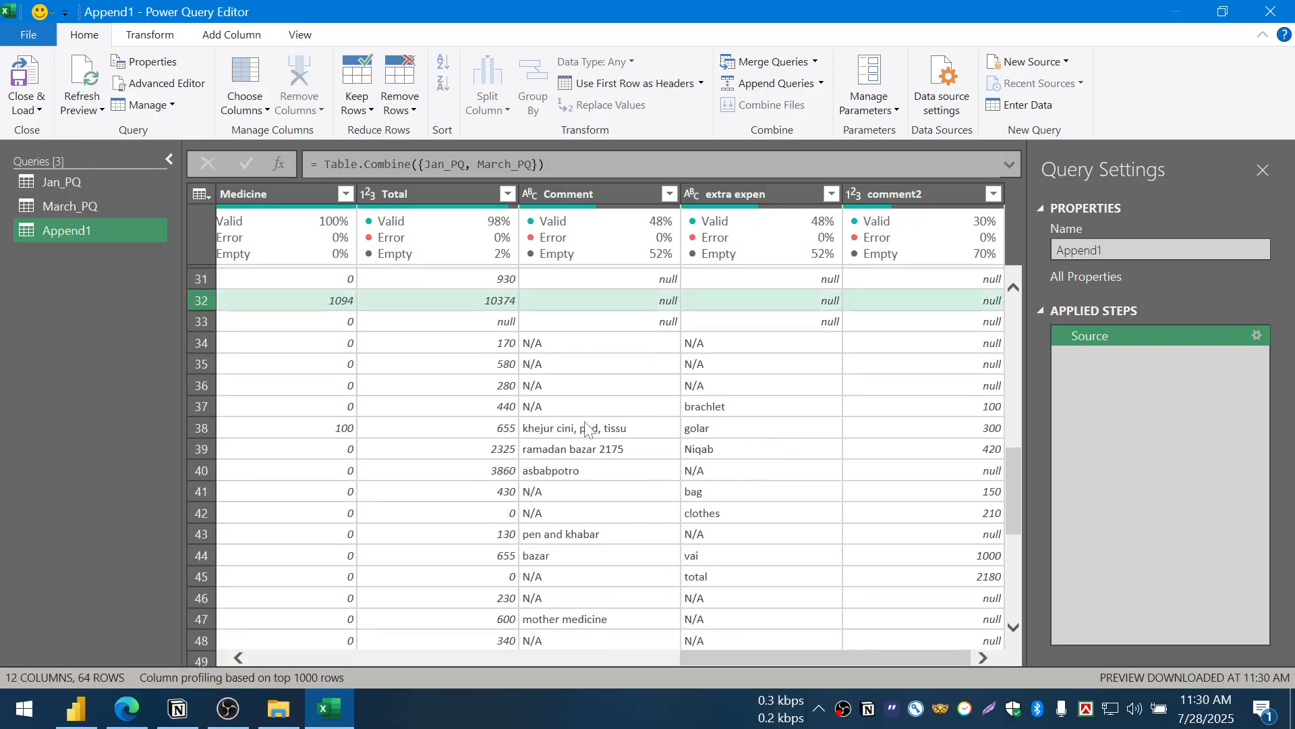
{"action": "left_click", "coordinate": [574, 406]}
{"action": "scroll", "coordinate": [718, 473], "scroll_direction": "up", "scroll_amount": 3}
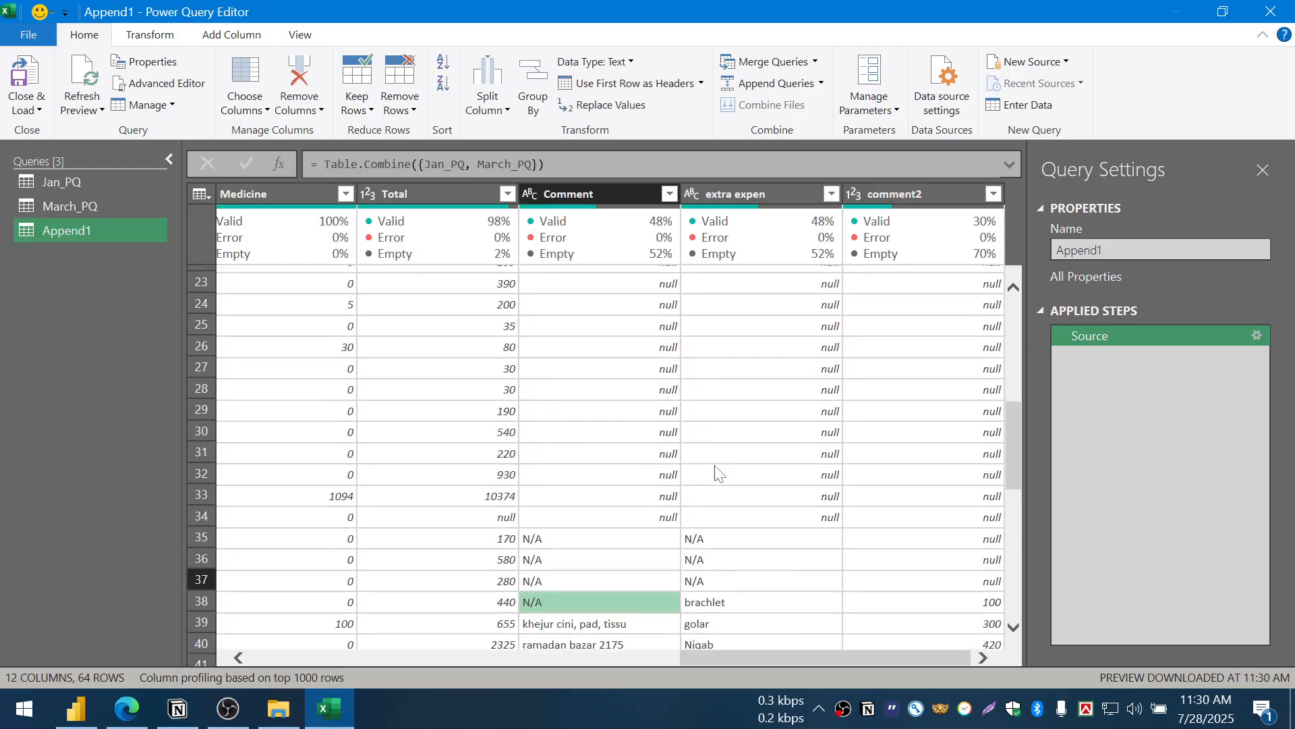
{"action": "scroll", "coordinate": [674, 366], "scroll_direction": "up", "scroll_amount": 2}
{"action": "scroll", "coordinate": [815, 420], "scroll_direction": "up", "scroll_amount": 5}
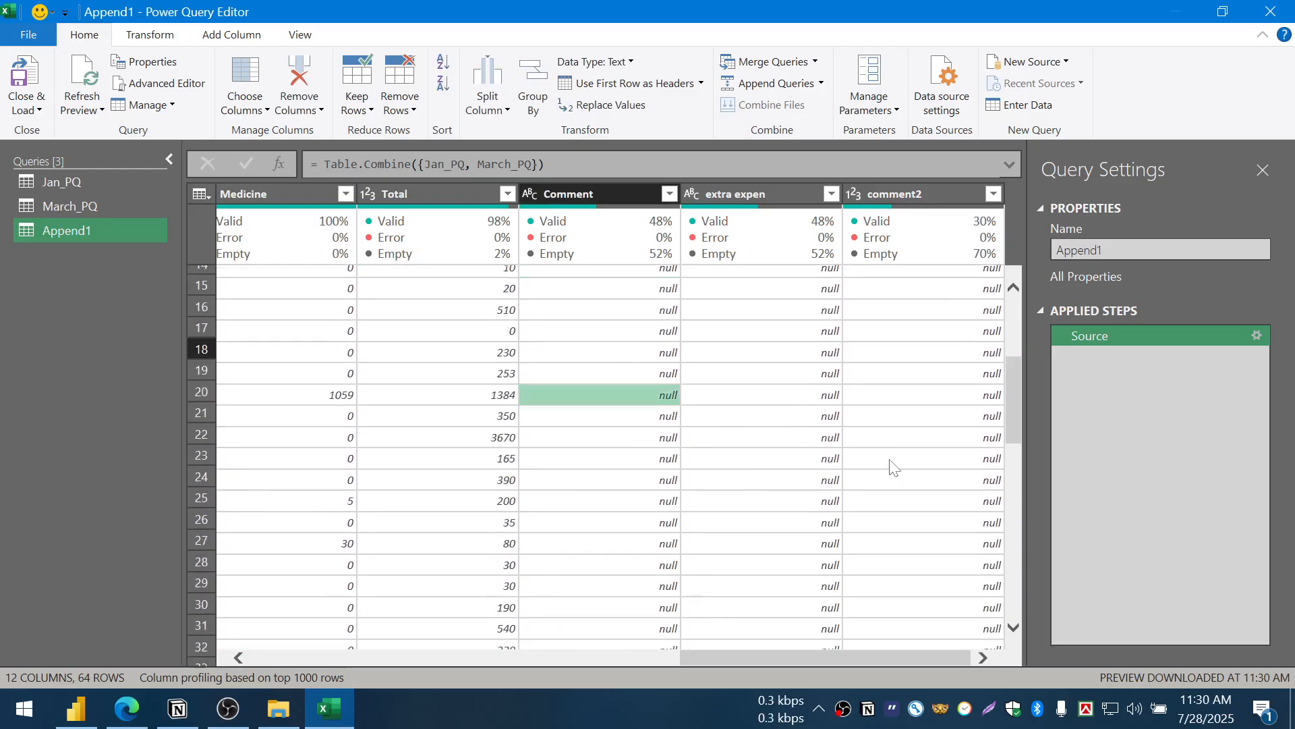
{"action": "left_click", "coordinate": [646, 199]}
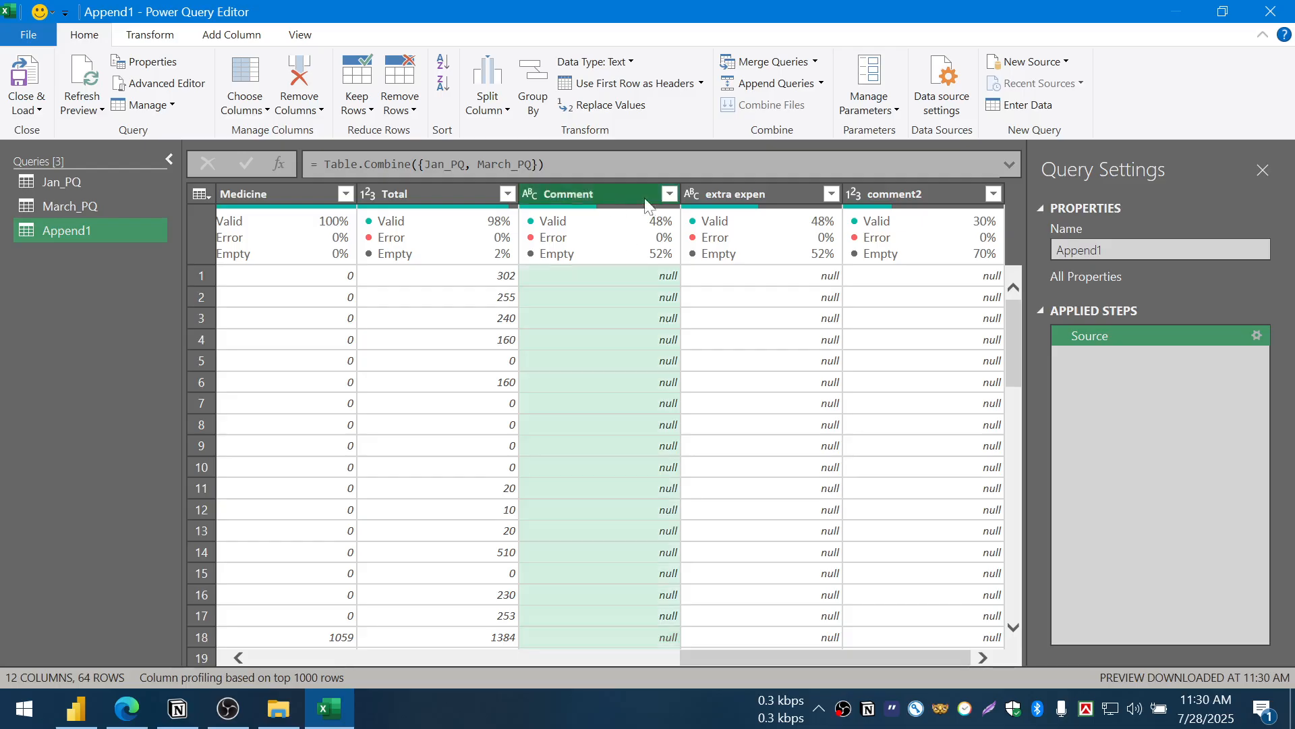
{"action": "left_click", "coordinate": [902, 194], "text": "shift"}
{"action": "left_click", "coordinate": [591, 108]}
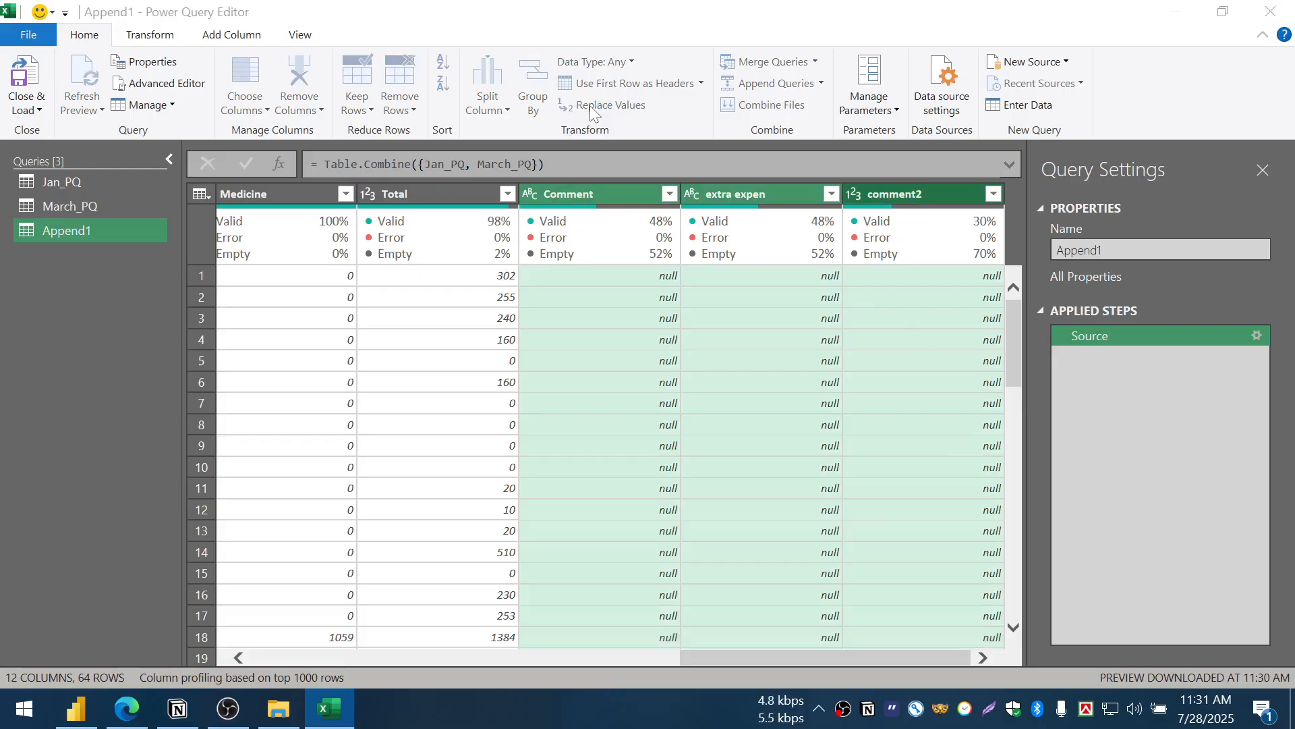
{"action": "key", "text": "Escape"}
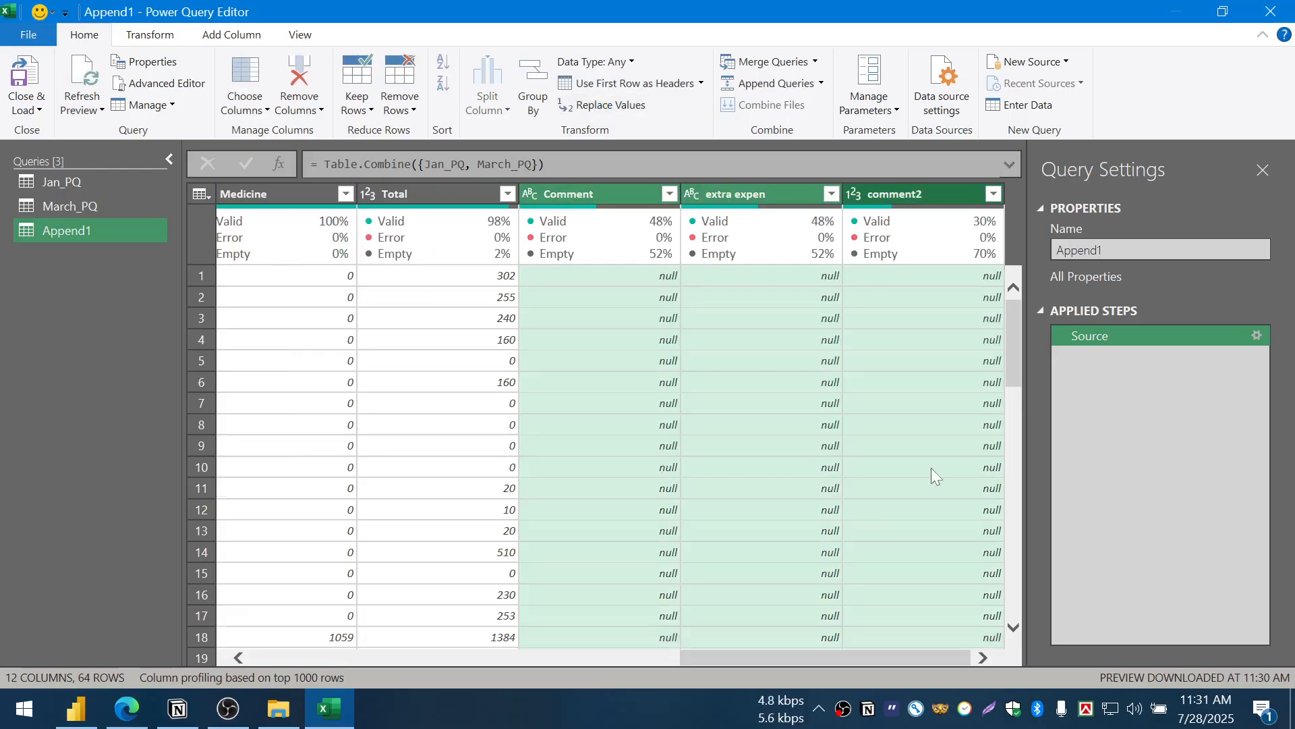
{"action": "scroll", "coordinate": [934, 469], "scroll_direction": "down", "scroll_amount": 10}
{"action": "scroll", "coordinate": [931, 464], "scroll_direction": "up", "scroll_amount": 3}
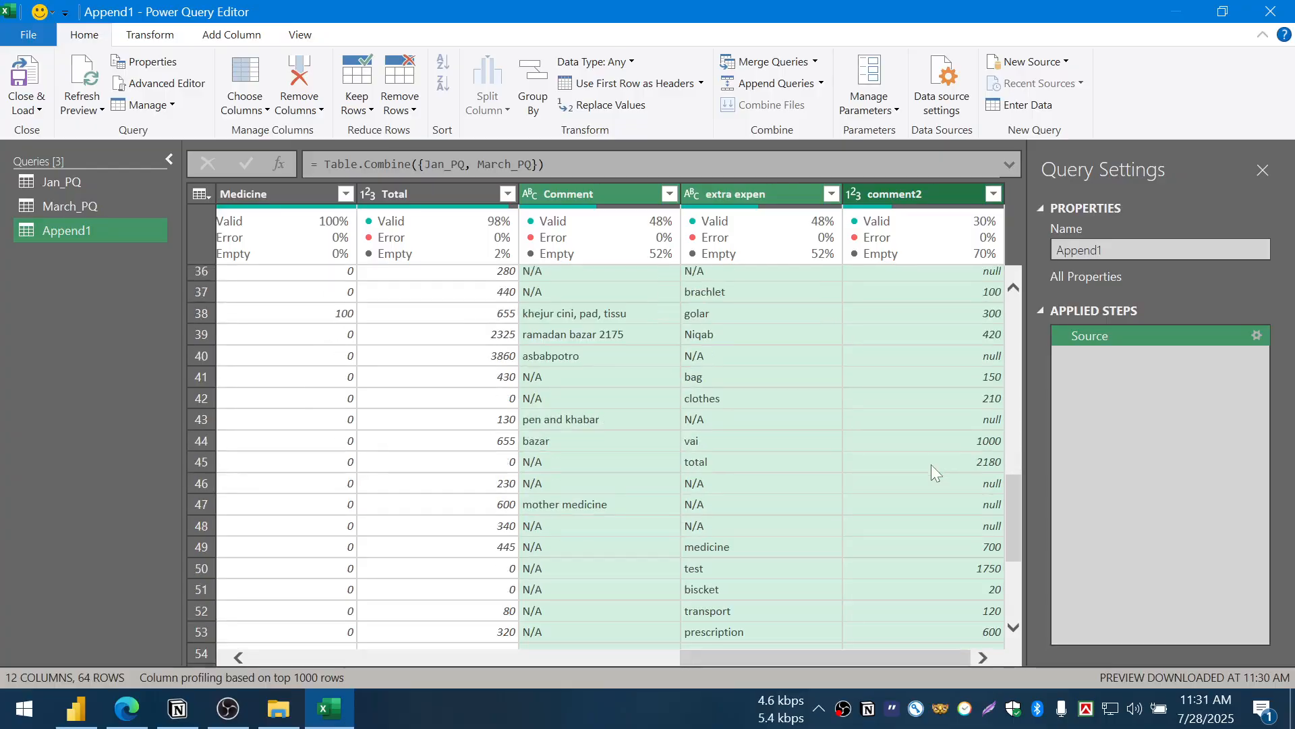
- Replace null with N/A in the Comment and extra expen columns of the appended query
{"action": "left_click", "coordinate": [689, 194]}
{"action": "left_click", "coordinate": [593, 191], "text": "ctrl"}
{"action": "left_click", "coordinate": [592, 109]}
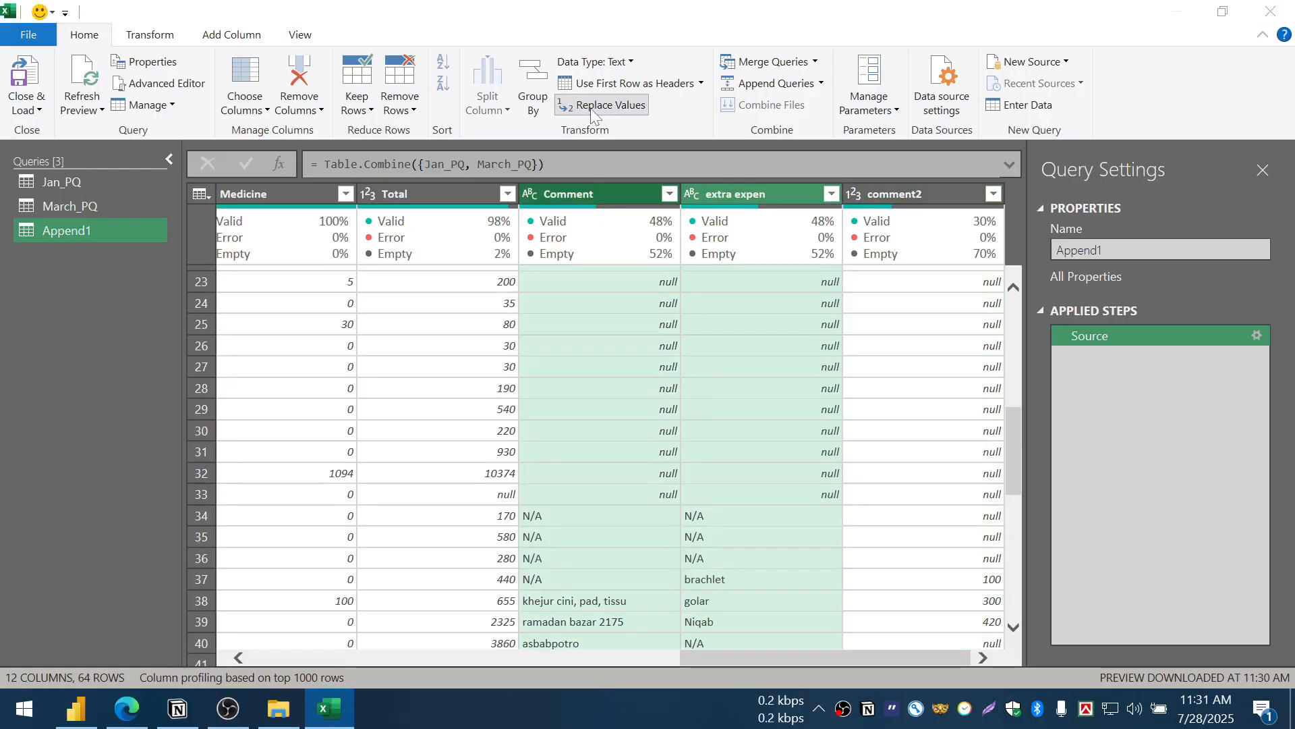
{"action": "type", "text": "null"}
{"action": "key", "text": "Tab"}
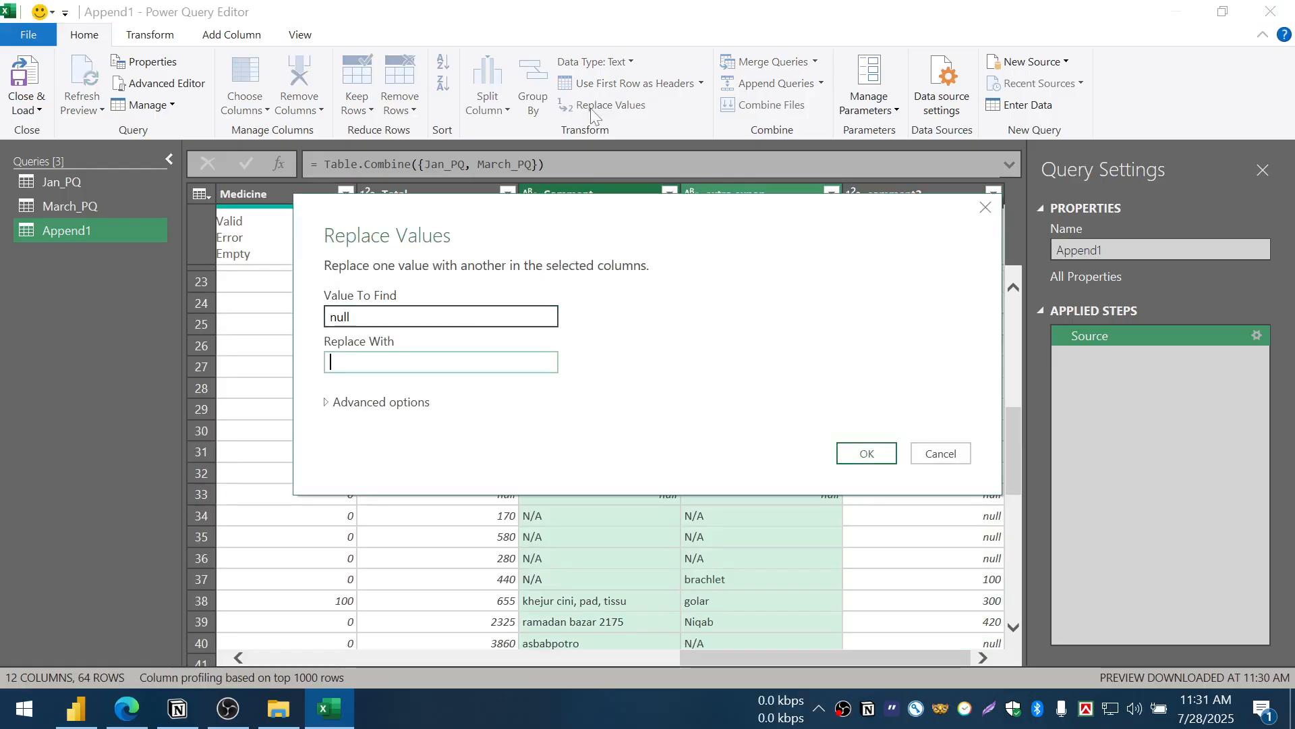
{"action": "type", "text": "n"}
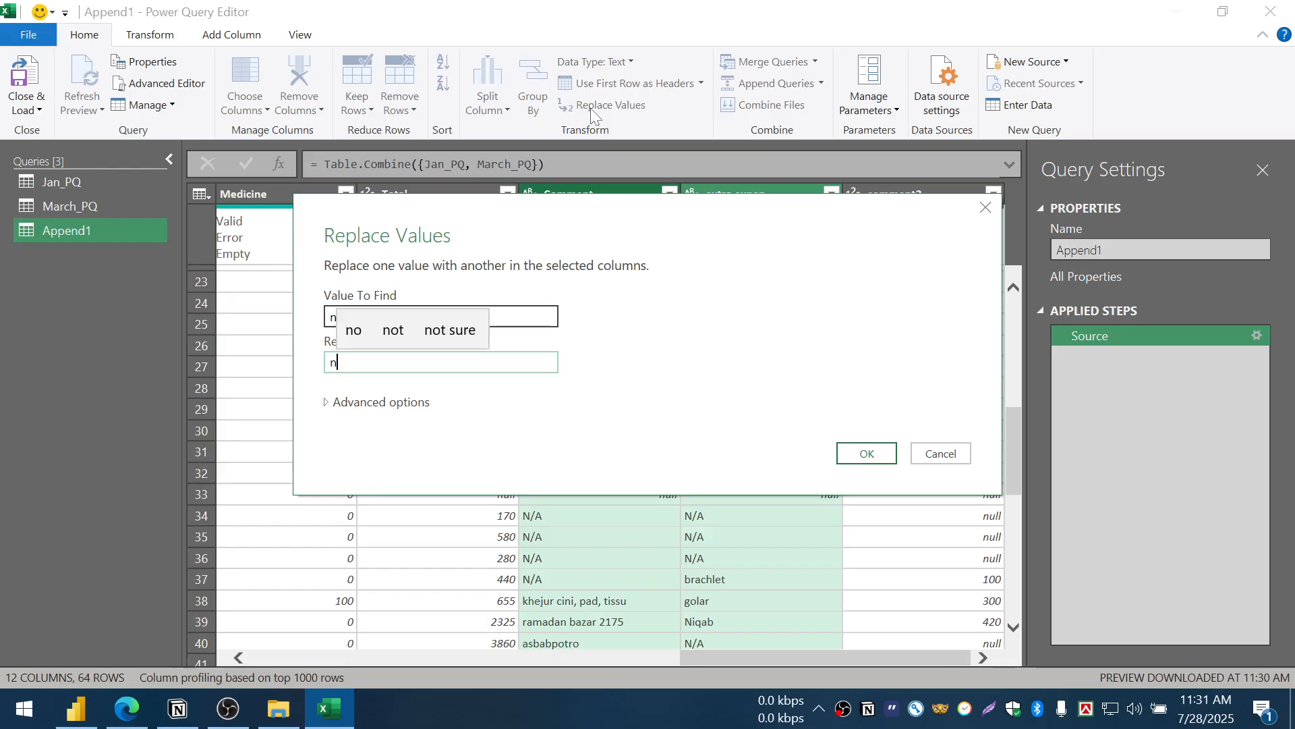
{"action": "type", "text": "N/A"}
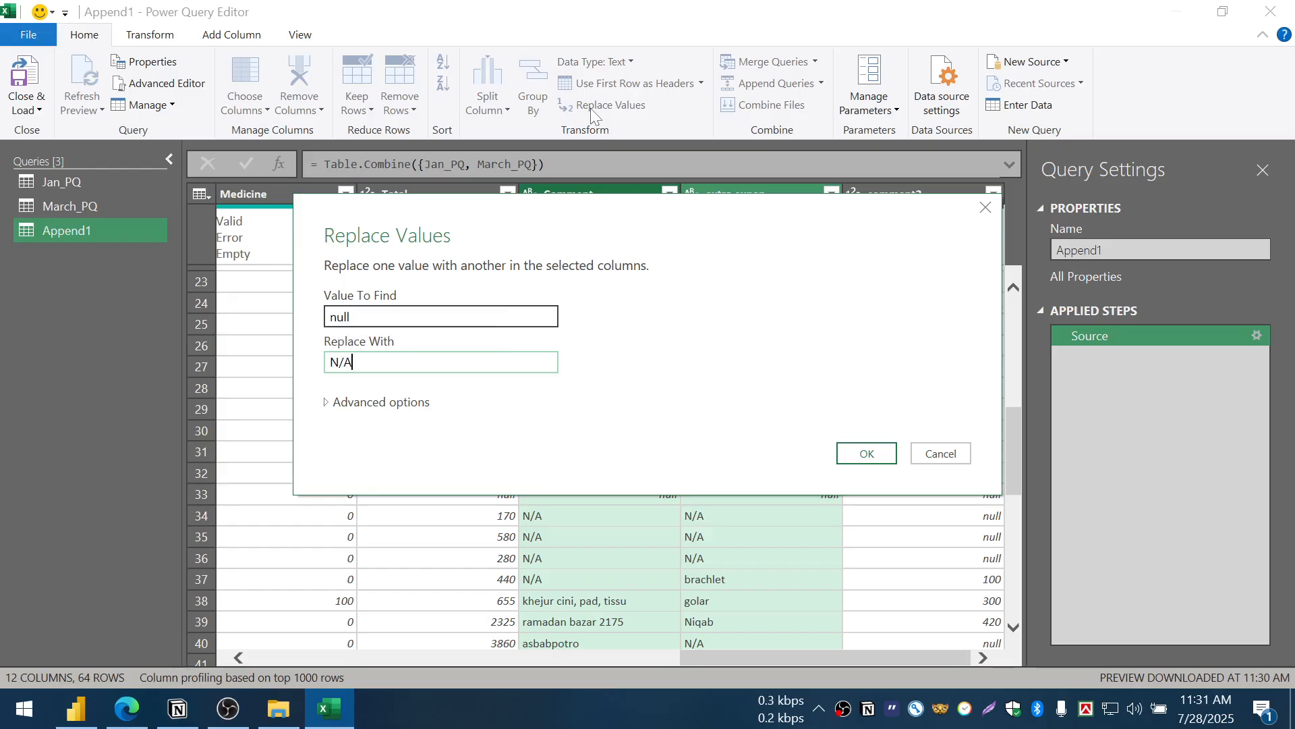
{"action": "key", "text": "Return"}
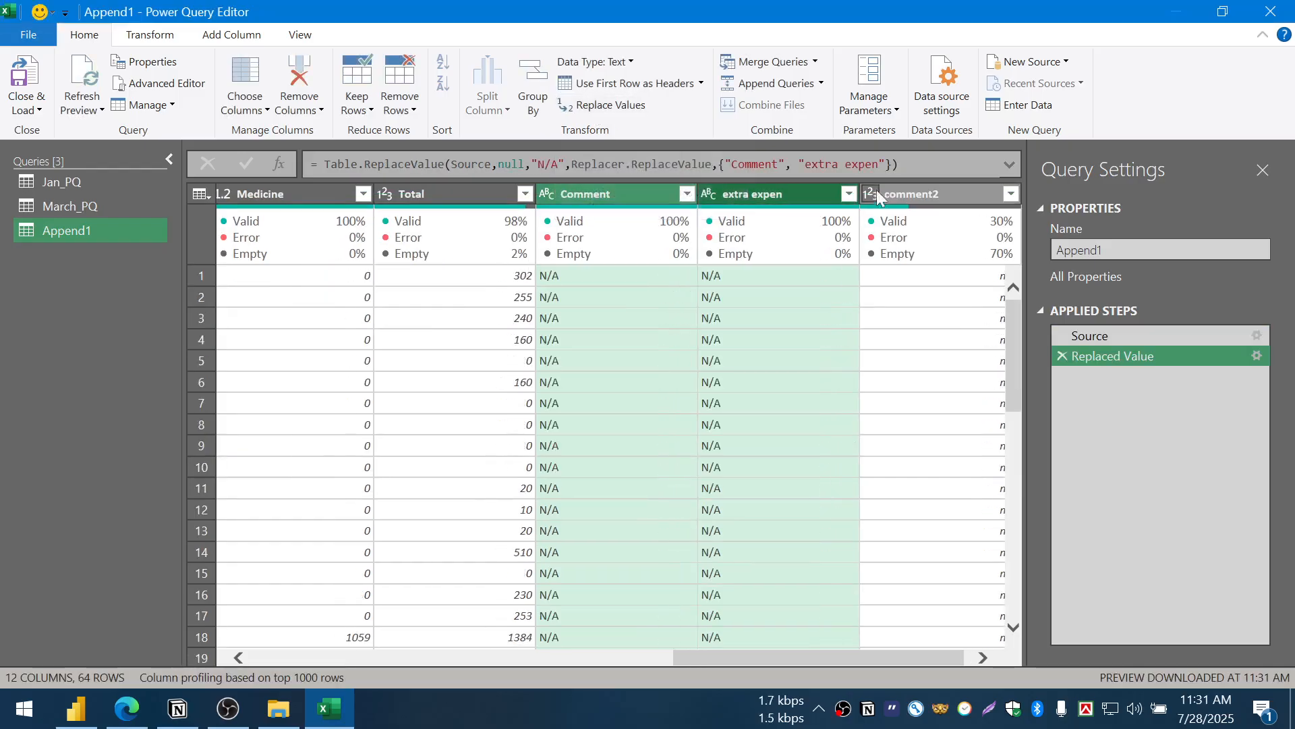
- Replace null with 0 in the comment2 column of the appended query
{"action": "left_click", "coordinate": [922, 199]}
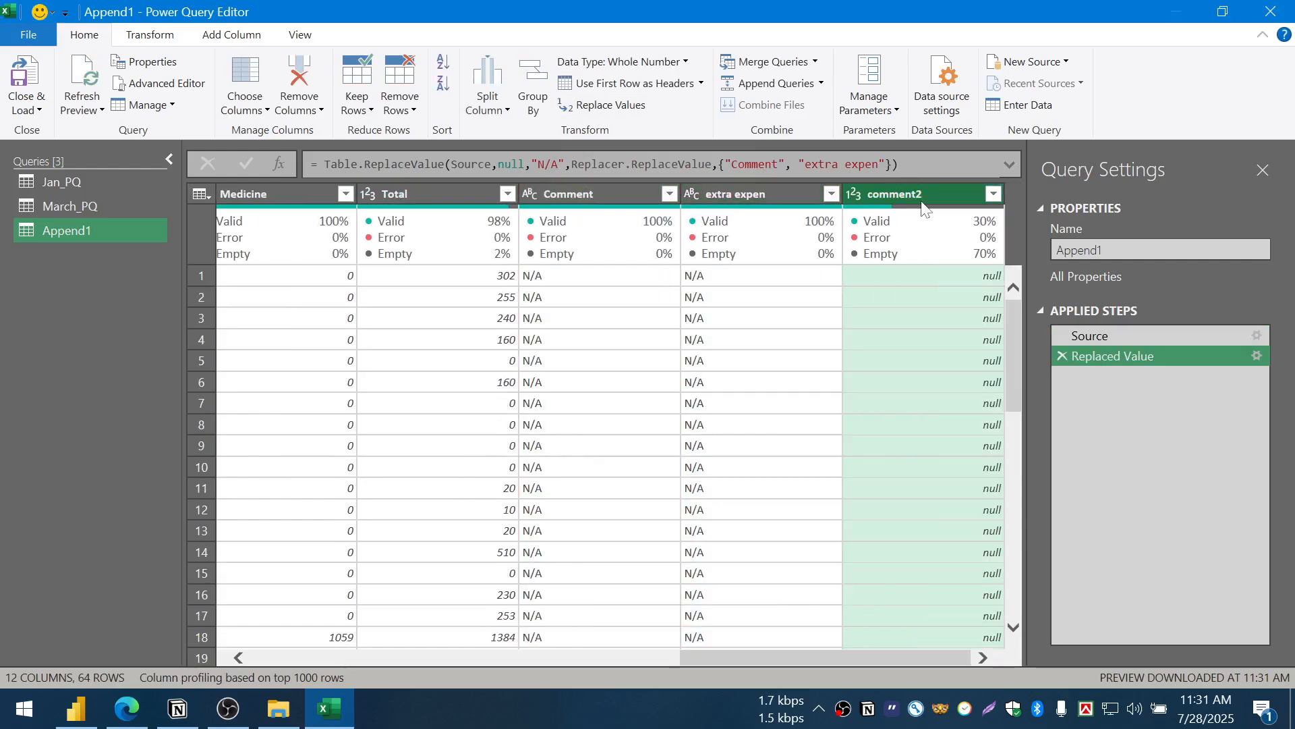
{"action": "left_click_drag", "start_coordinate": [812, 658], "coordinate": [857, 658]}
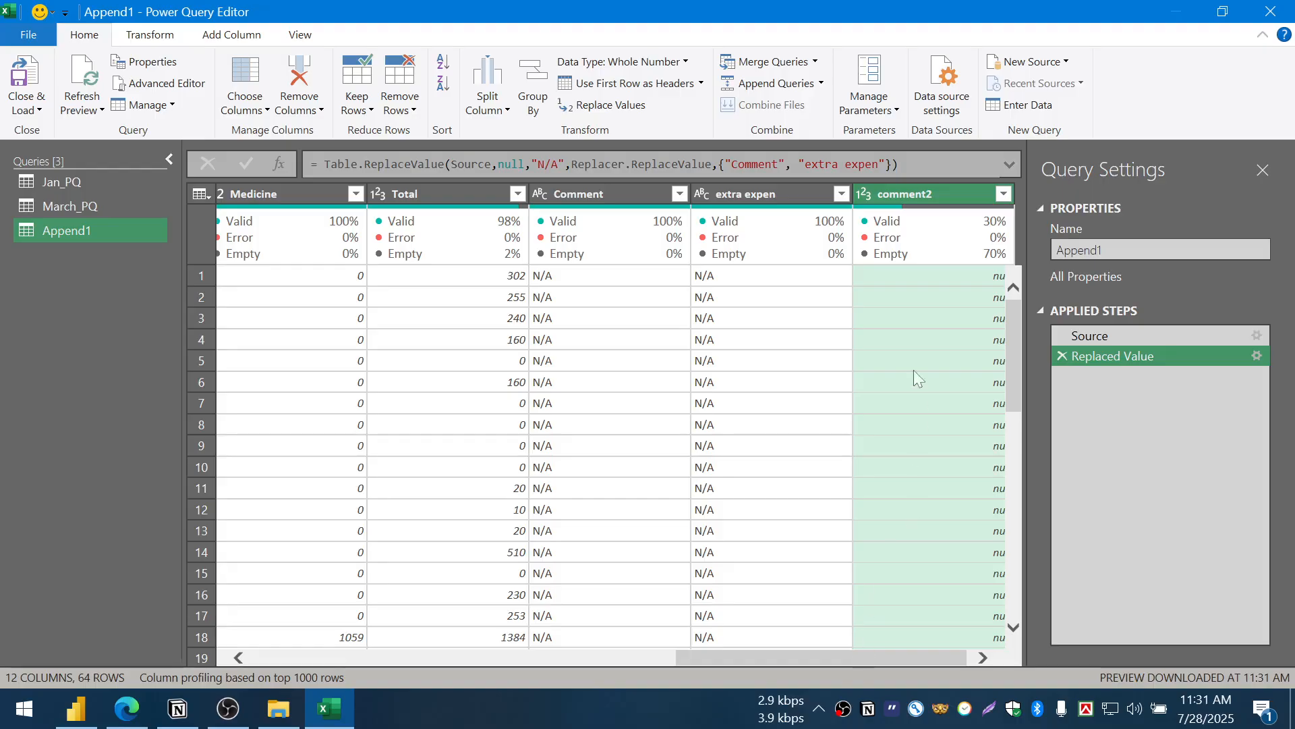
{"action": "mouse_move", "coordinate": [927, 221]}
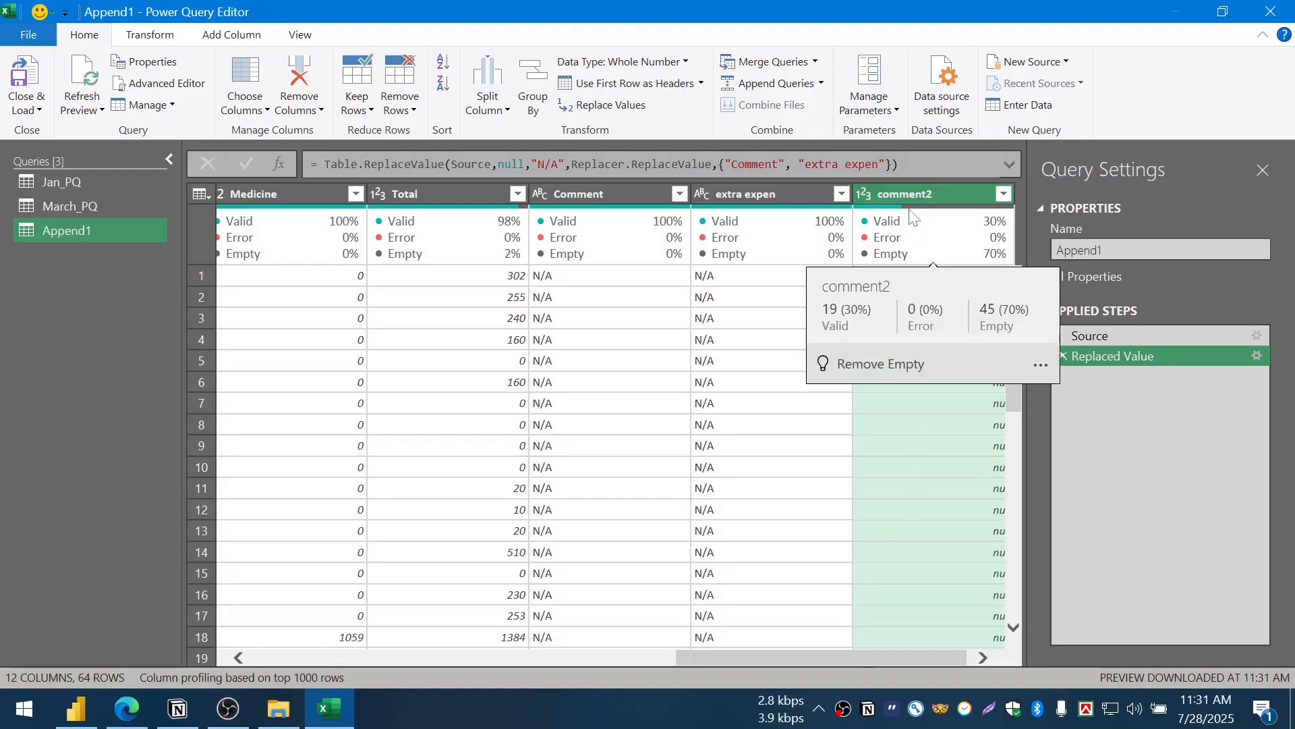
{"action": "left_click", "coordinate": [626, 112]}
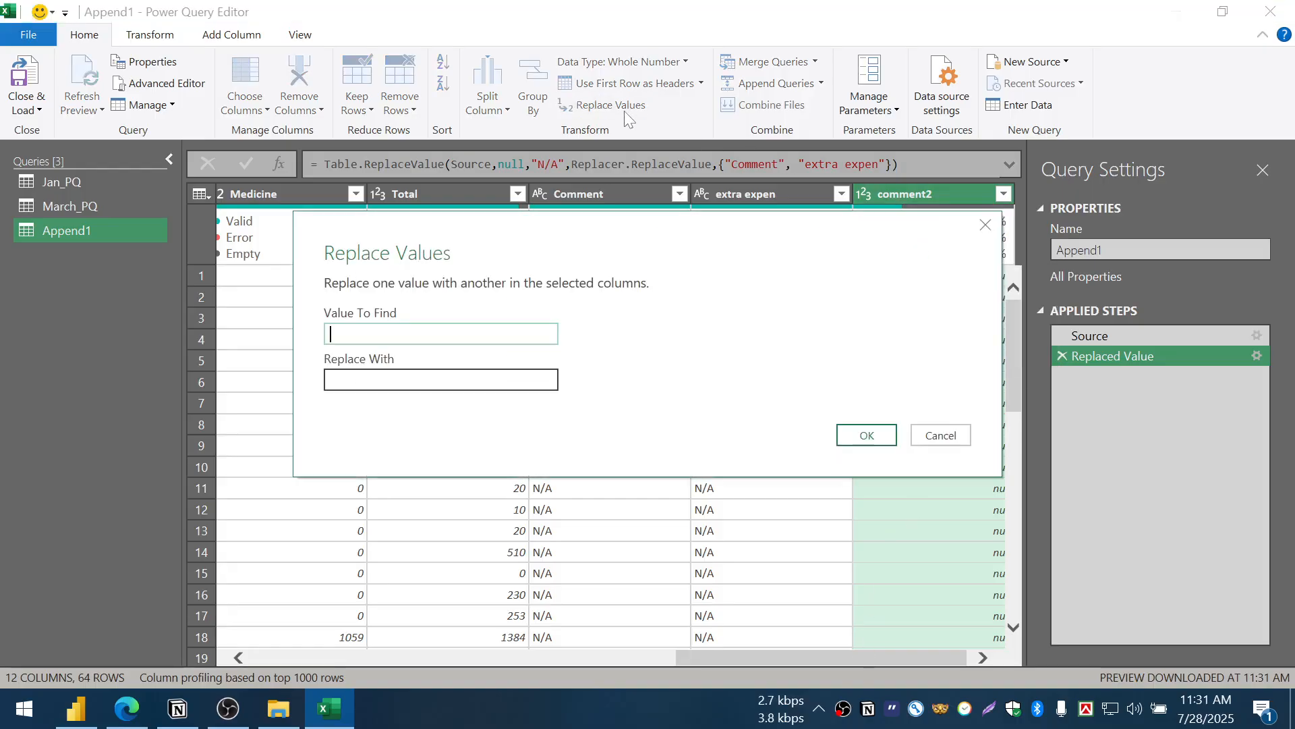
{"action": "type", "text": "null"}
{"action": "key", "text": "Tab"}
{"action": "type", "text": "0"}
{"action": "key", "text": "Return"}
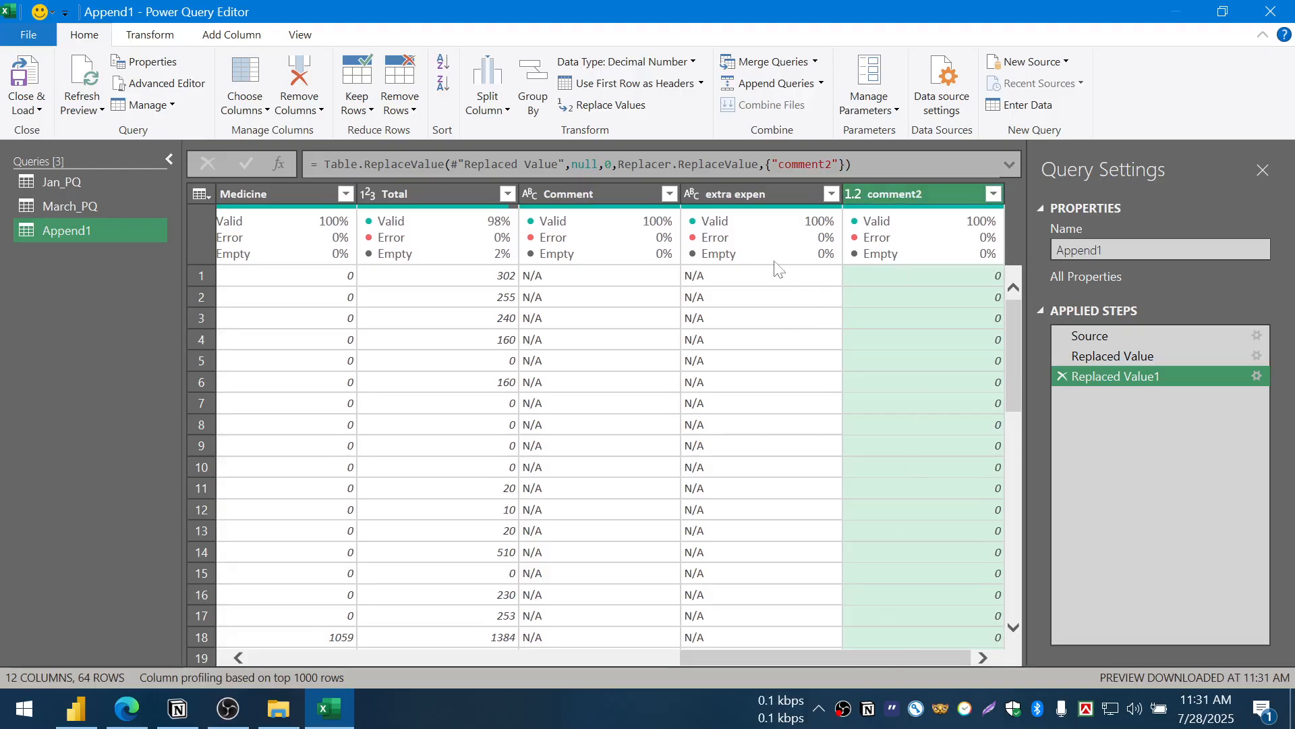
- Check the Total and Date columns for remaining null rows, and load the appended query into the workbook
{"action": "left_click", "coordinate": [458, 298]}
{"action": "scroll", "coordinate": [456, 391], "scroll_direction": "down", "scroll_amount": 5}
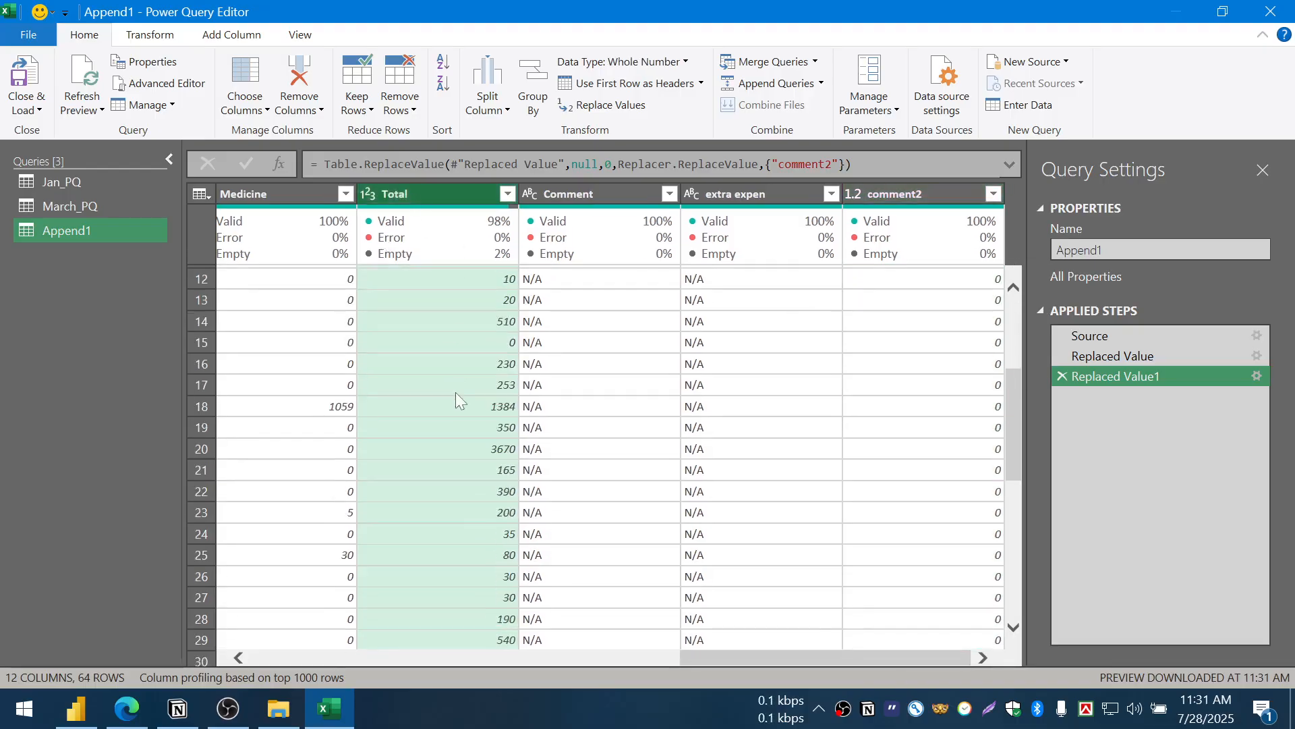
{"action": "scroll", "coordinate": [456, 394], "scroll_direction": "down", "scroll_amount": 3}
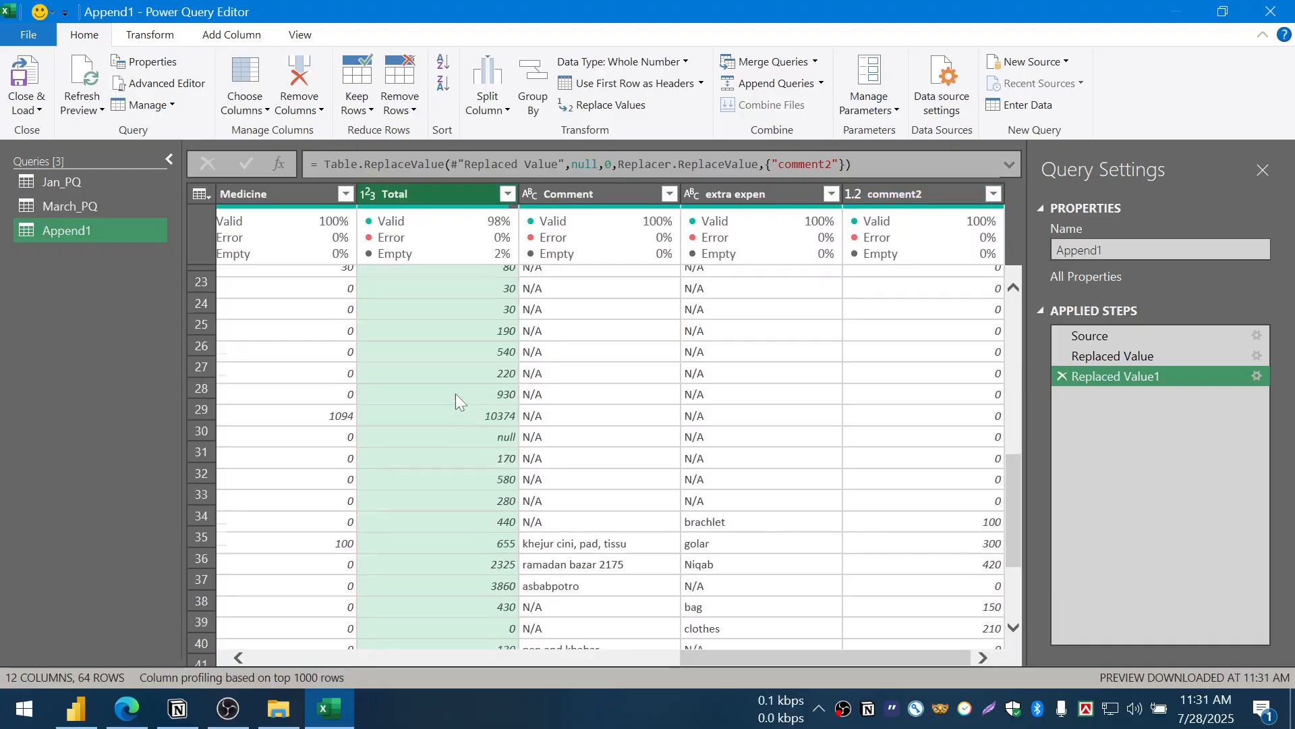
{"action": "left_click", "coordinate": [476, 435]}
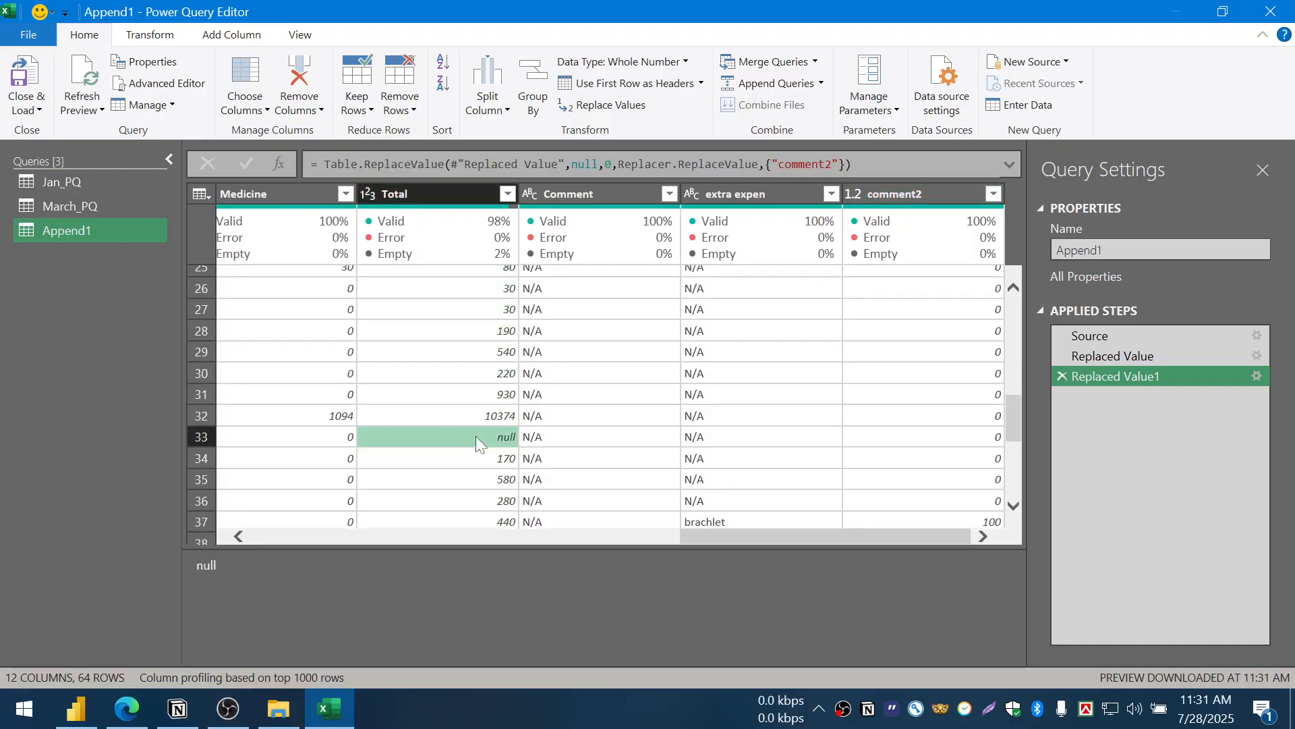
{"action": "left_click", "coordinate": [384, 537]}
{"action": "left_click", "coordinate": [241, 415]}
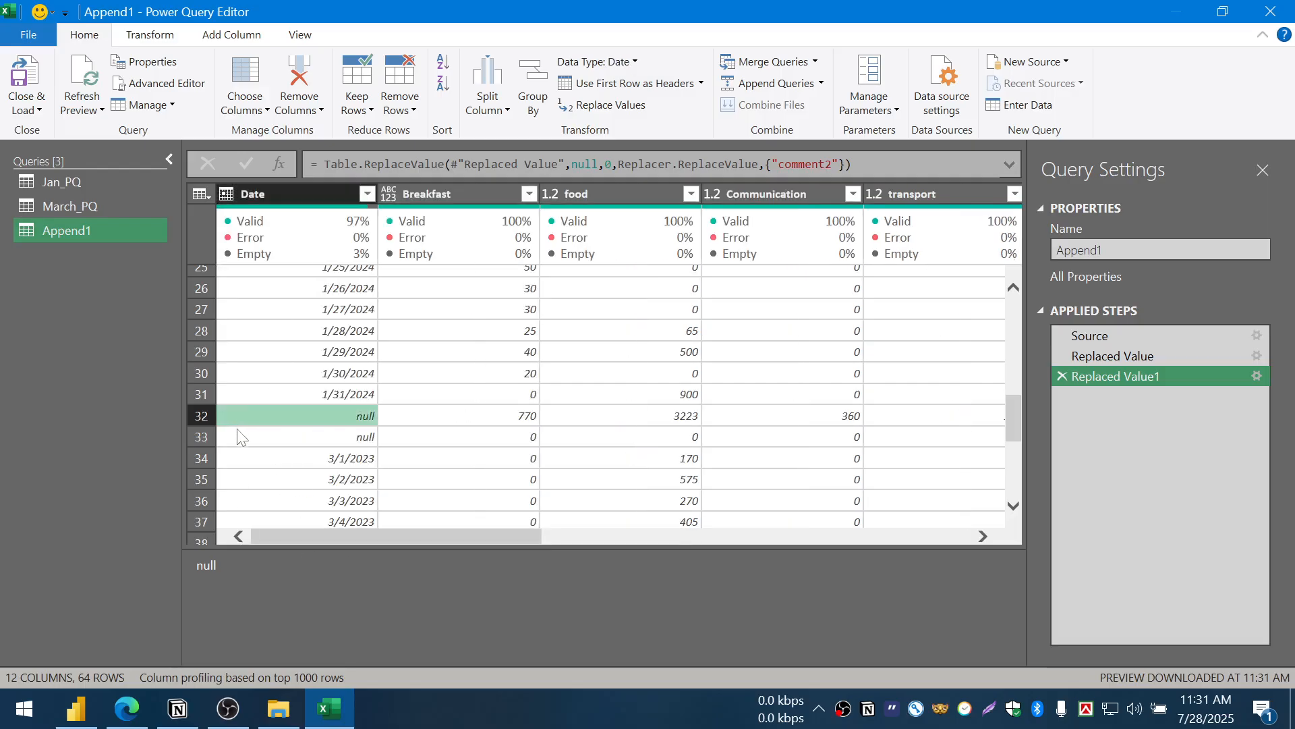
{"action": "left_click", "coordinate": [32, 85]}
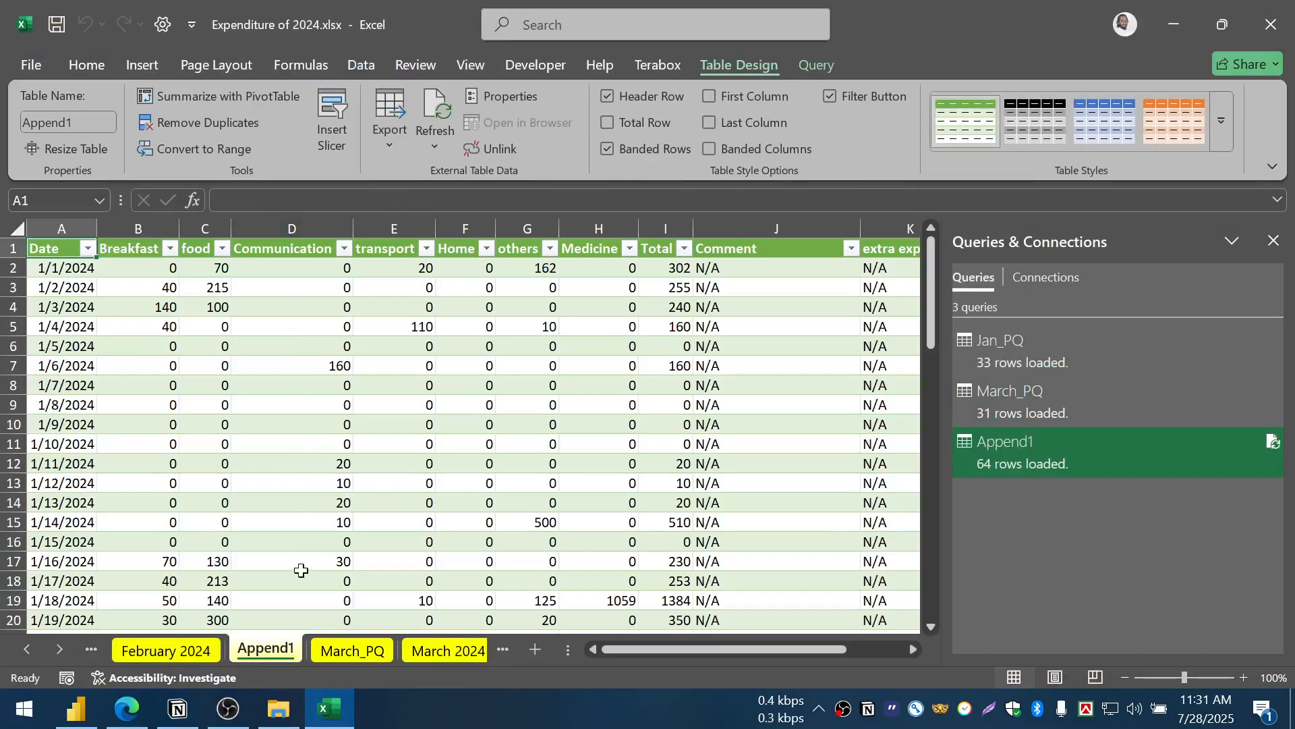
- Rename the Append1 worksheet as Months_jan_march
{"action": "double_click", "coordinate": [271, 657]}
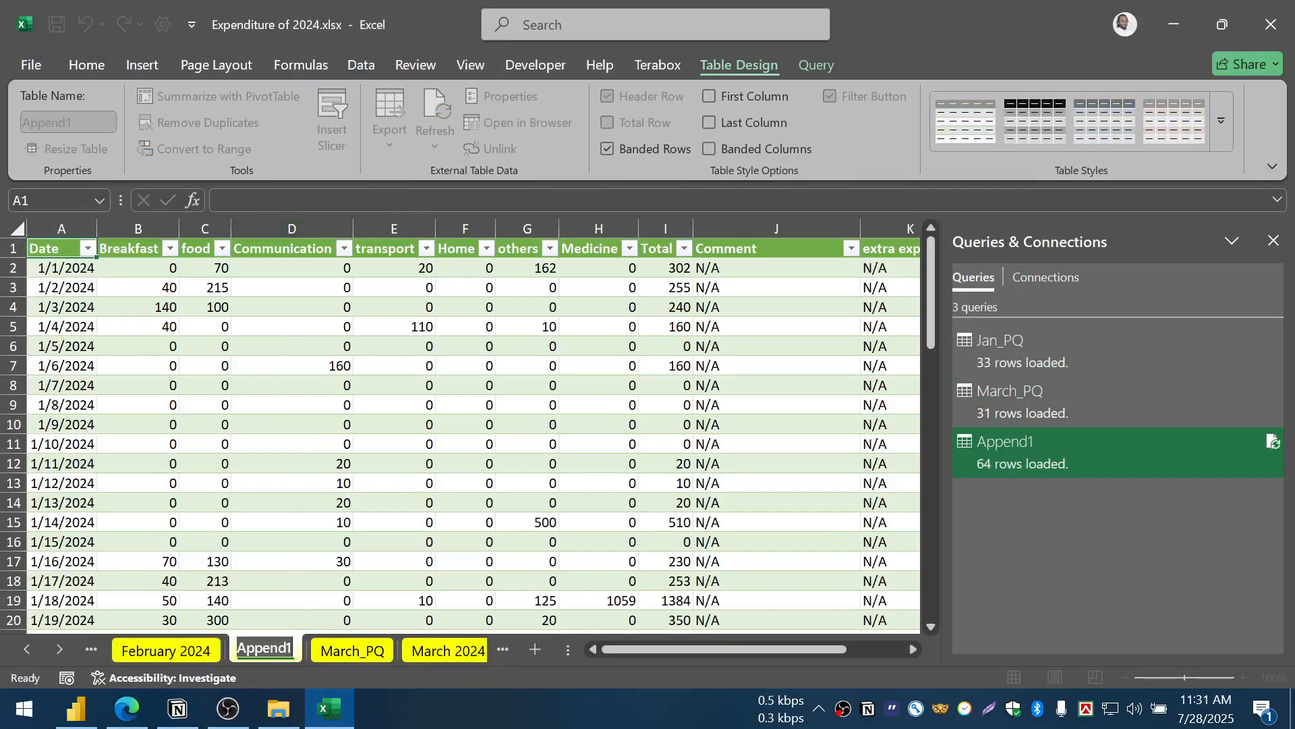
{"action": "type", "text": "Months"}
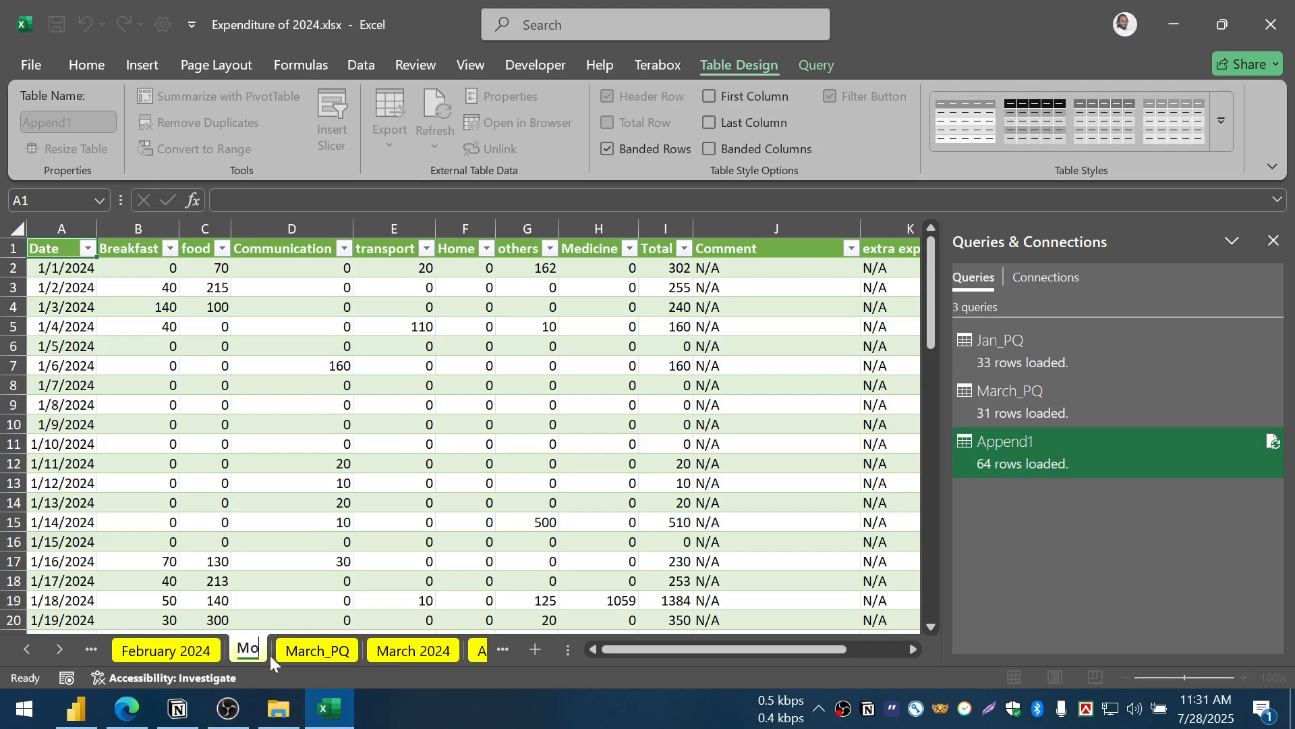
{"action": "key", "text": "Return"}
{"action": "type", "text": "_"}
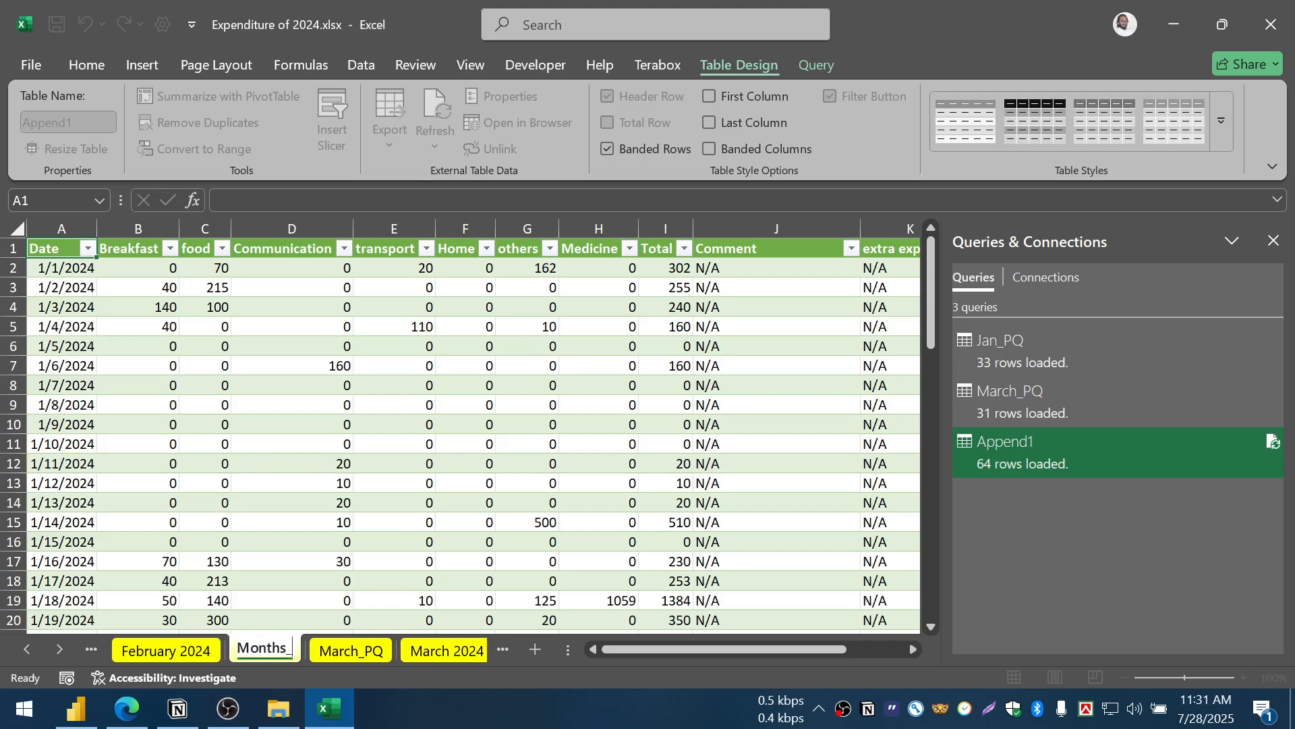
{"action": "type", "text": "jan_Mr"}
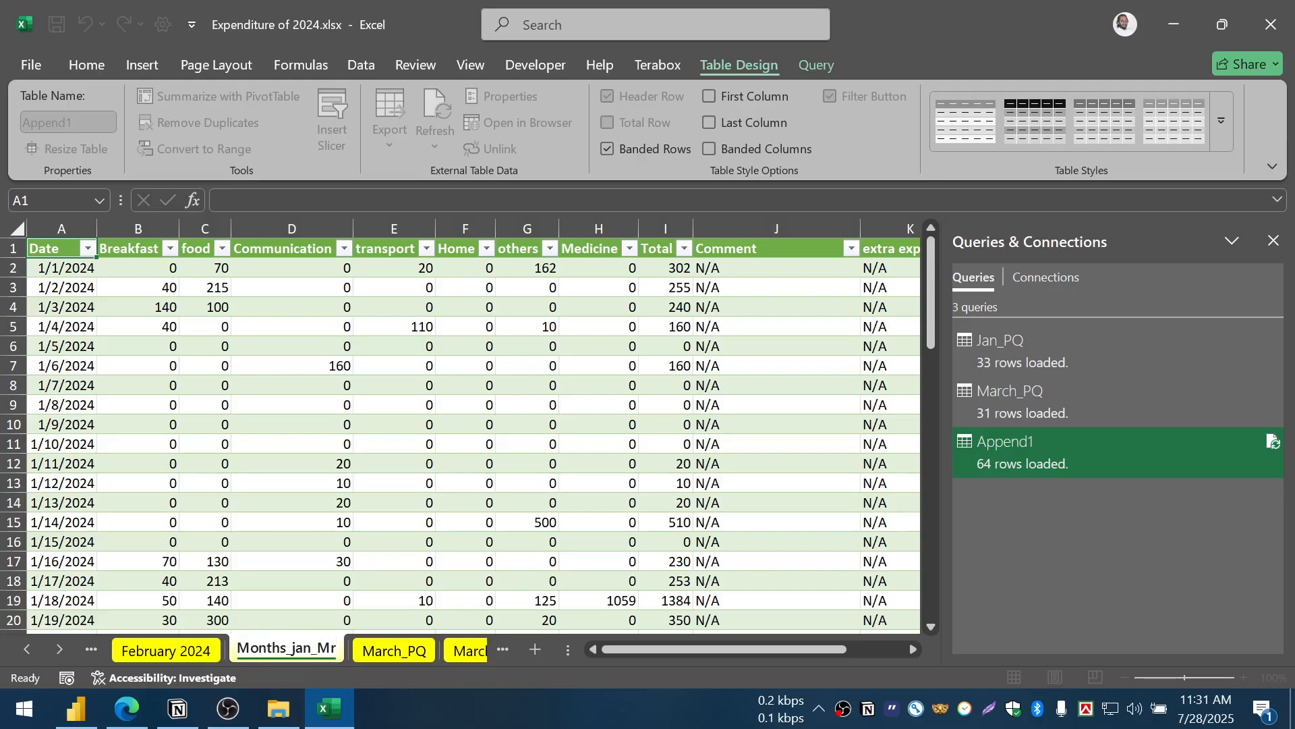
{"action": "key", "text": "BackSpace"}
{"action": "type", "text": "march"}
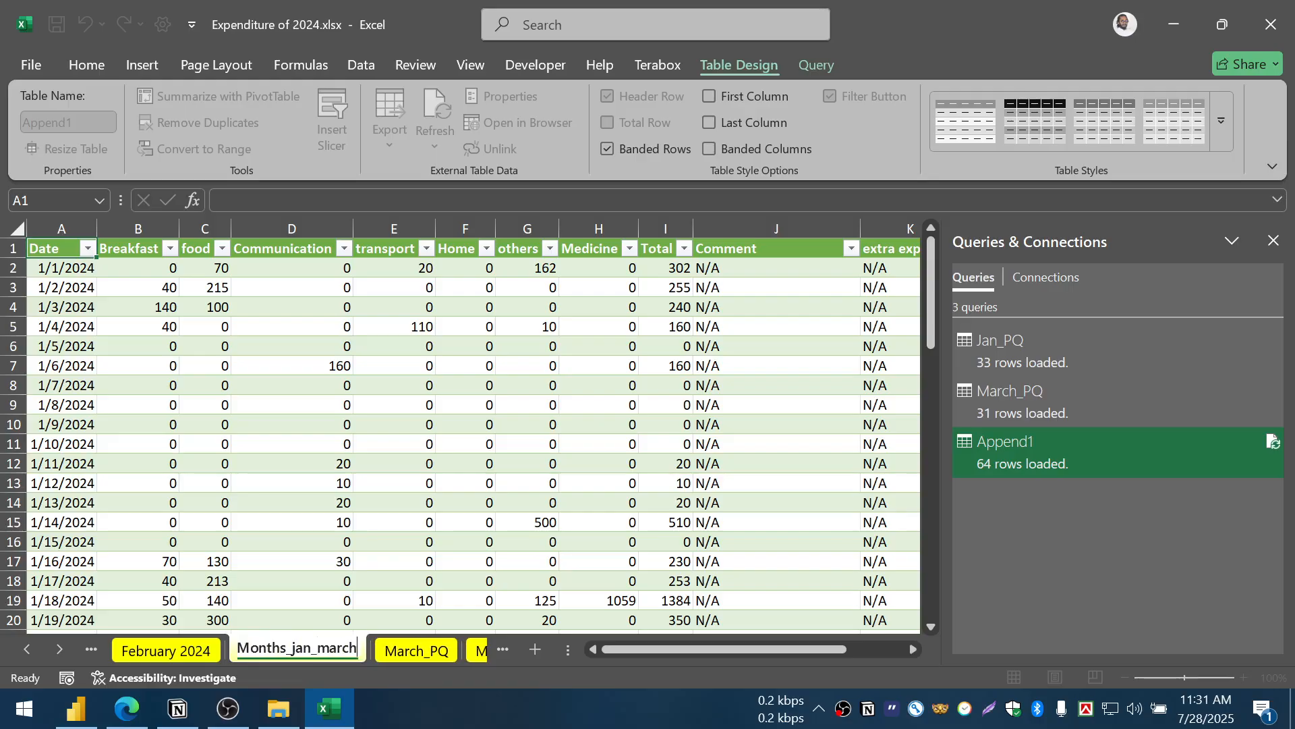
{"action": "key", "text": "Return"}
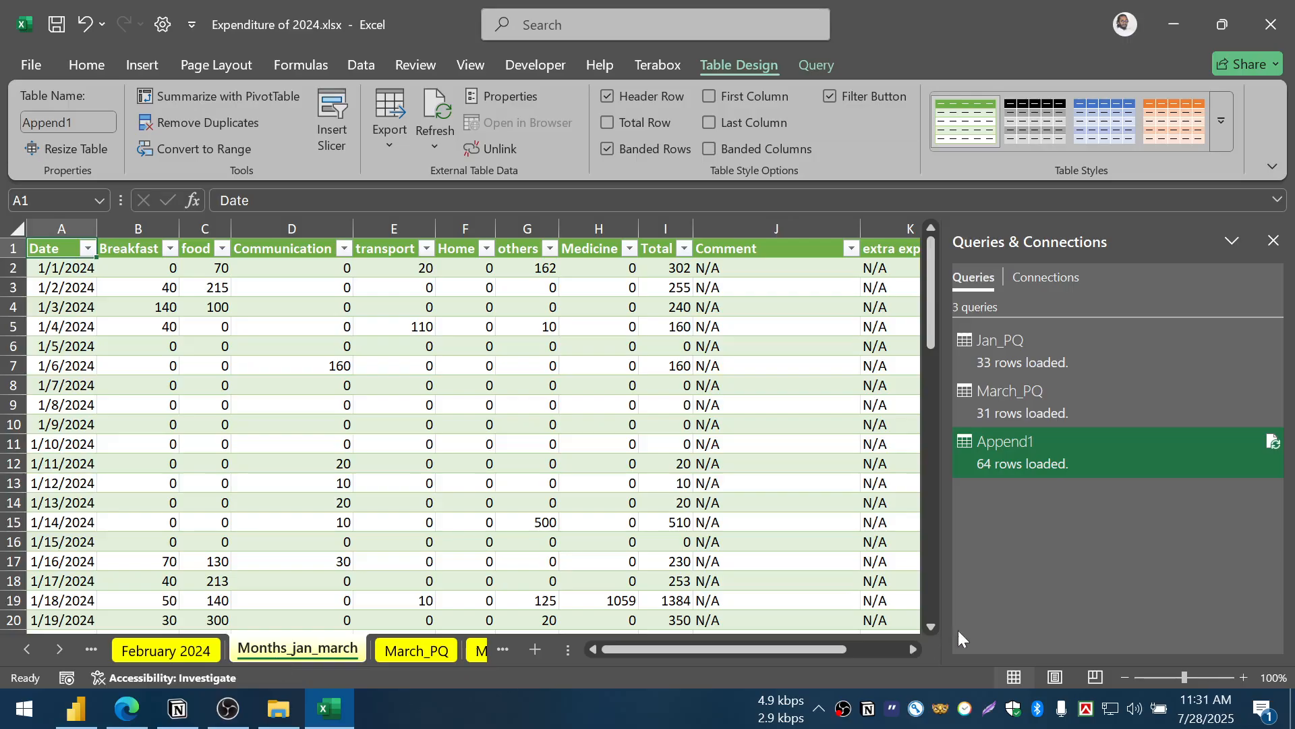
- Hide the query list and delete the January totals row and the blank-date row, rows 33 and 34, from the combined table
{"action": "left_click", "coordinate": [1274, 241]}
{"action": "scroll", "coordinate": [679, 428], "scroll_direction": "down", "scroll_amount": 12}
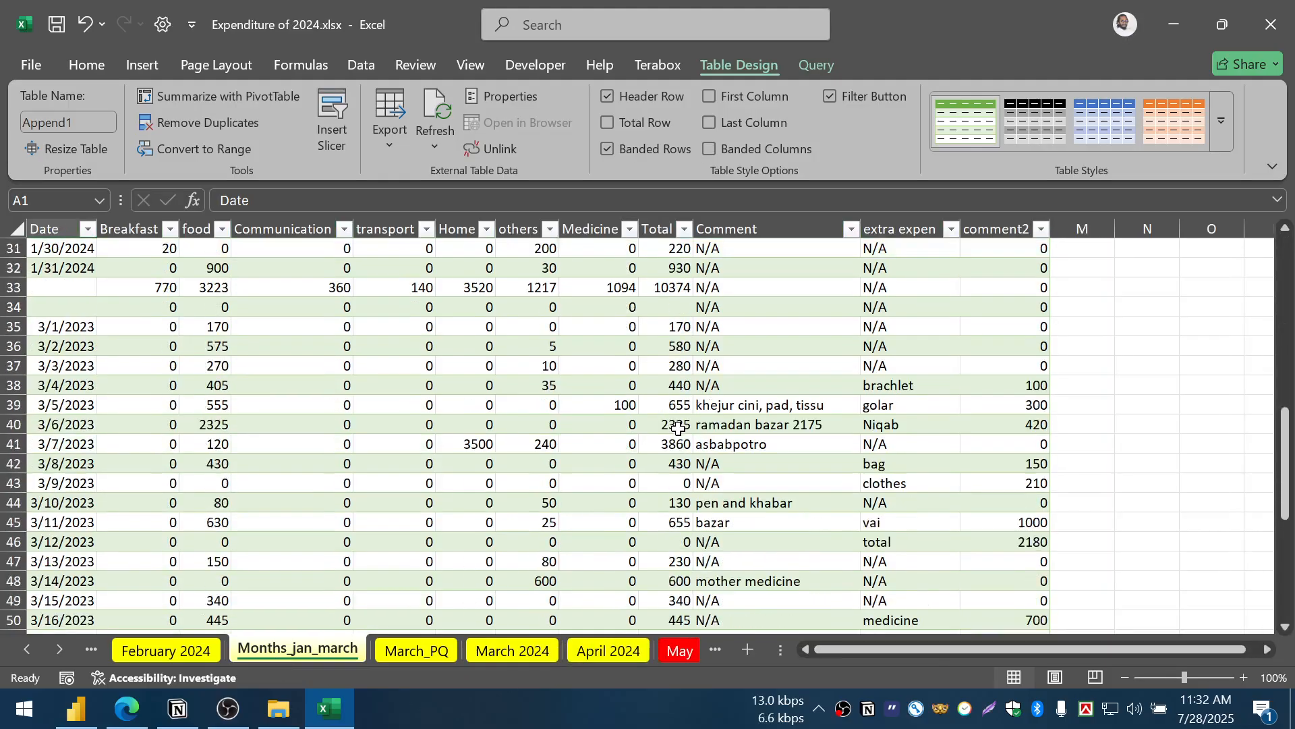
{"action": "scroll", "coordinate": [427, 413], "scroll_direction": "up", "scroll_amount": 5}
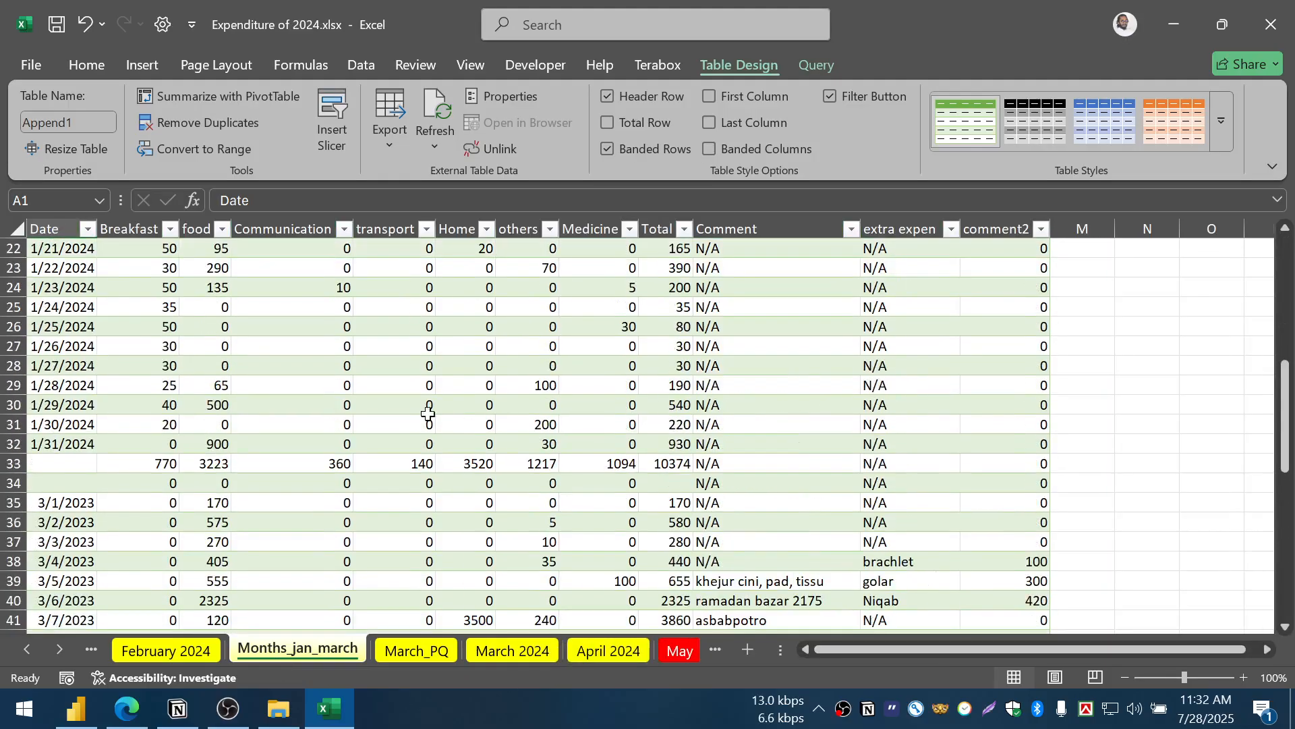
{"action": "left_click_drag", "start_coordinate": [3, 463], "coordinate": [10, 482]}
{"action": "right_click", "coordinate": [10, 482]}
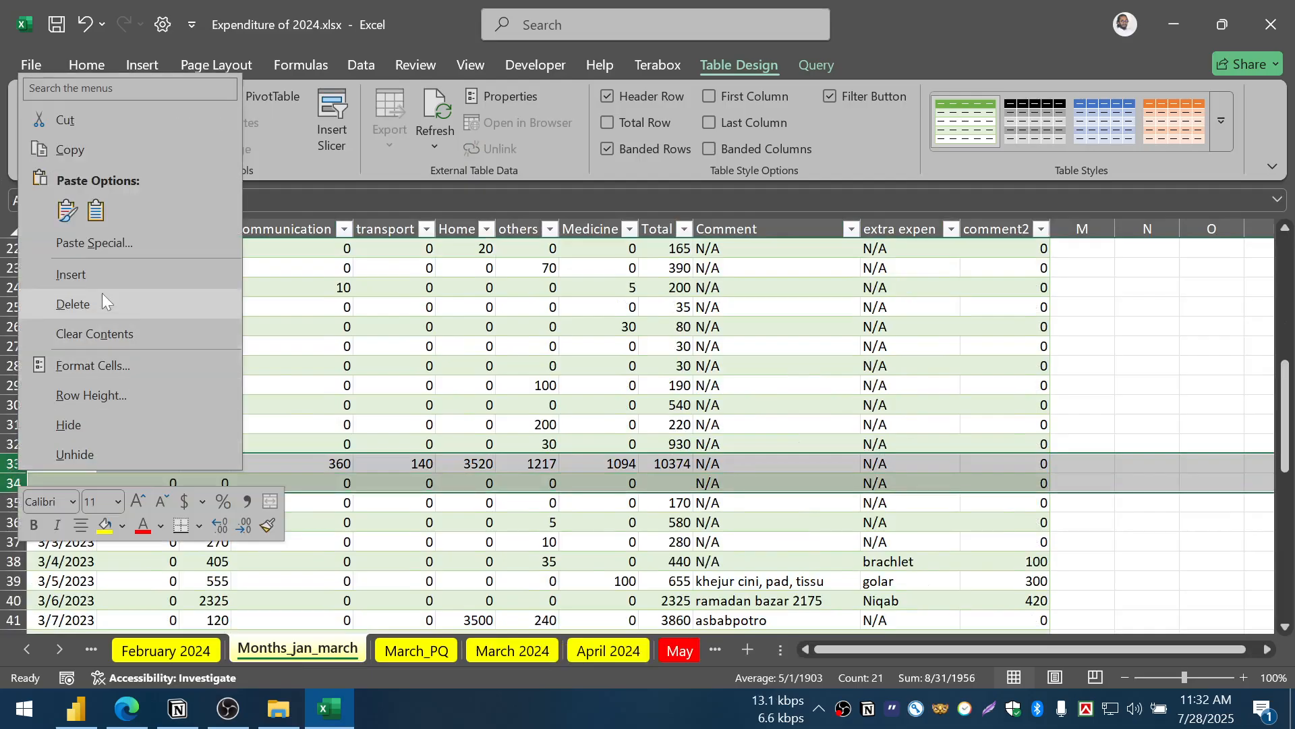
{"action": "left_click", "coordinate": [103, 303]}
{"action": "scroll", "coordinate": [542, 429], "scroll_direction": "down", "scroll_amount": 14}
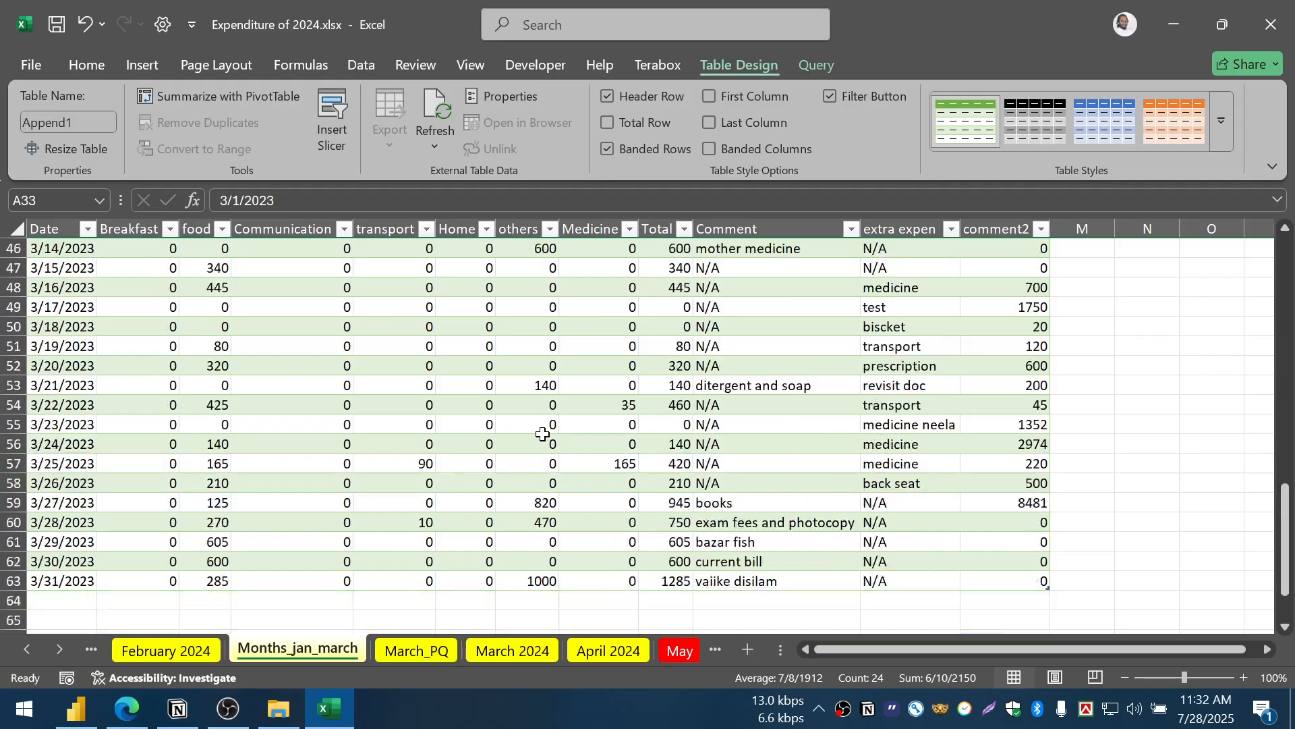
{"action": "scroll", "coordinate": [543, 434], "scroll_direction": "up", "scroll_amount": 11}
- Insert a PivotTable based on the Append1 table in a new worksheet
{"action": "right_click", "coordinate": [512, 408]}
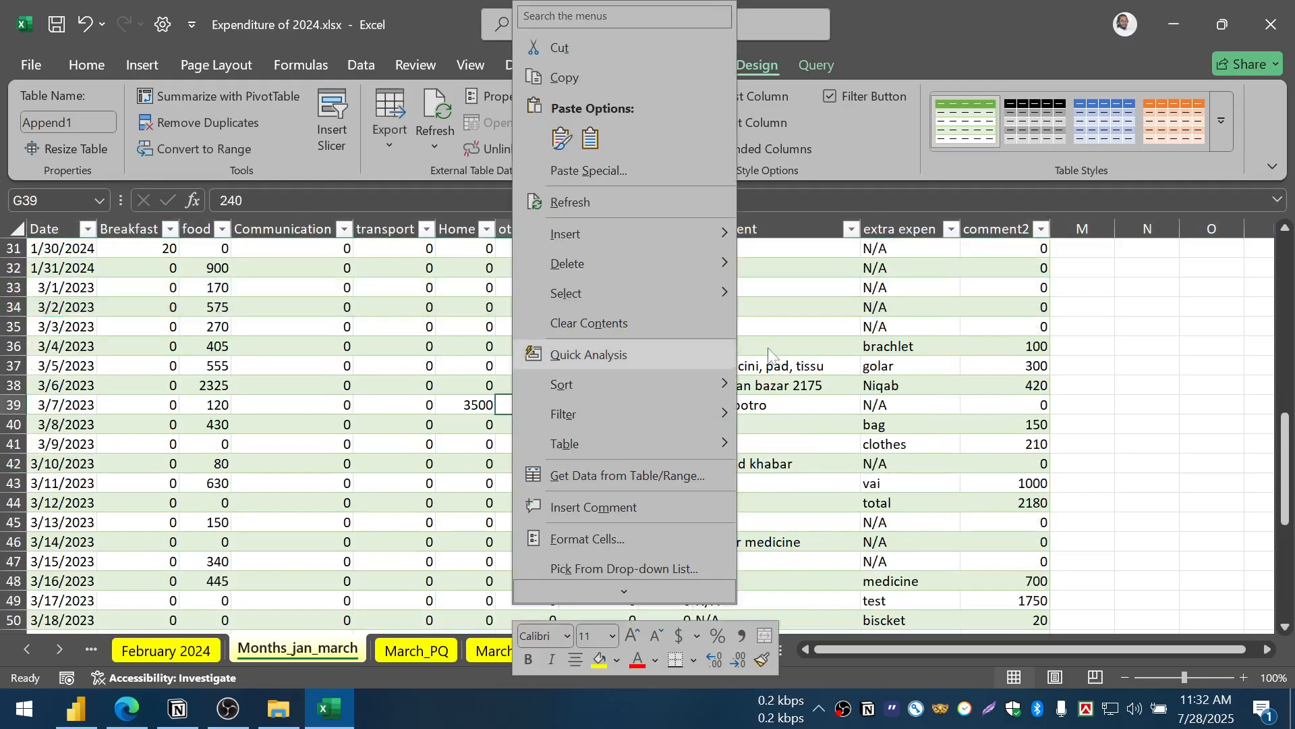
{"action": "left_click", "coordinate": [359, 314]}
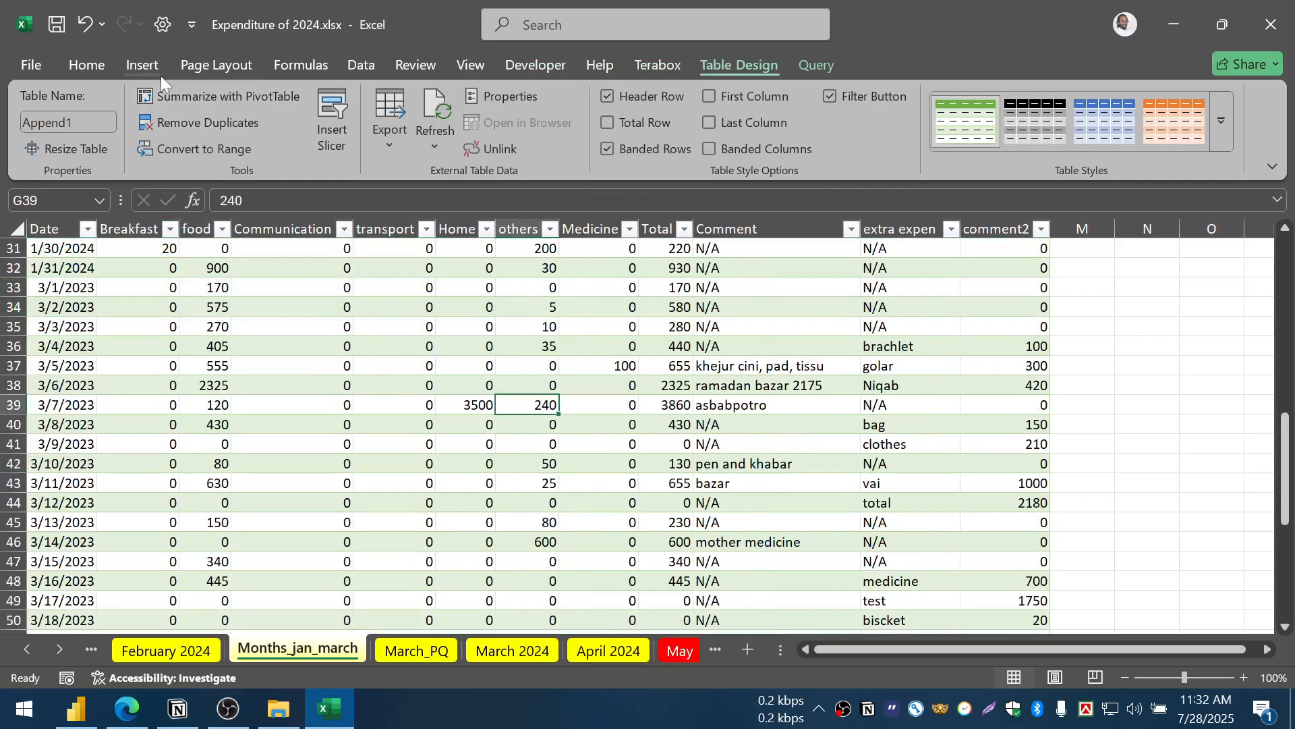
{"action": "left_click", "coordinate": [149, 63]}
{"action": "left_click", "coordinate": [222, 69]}
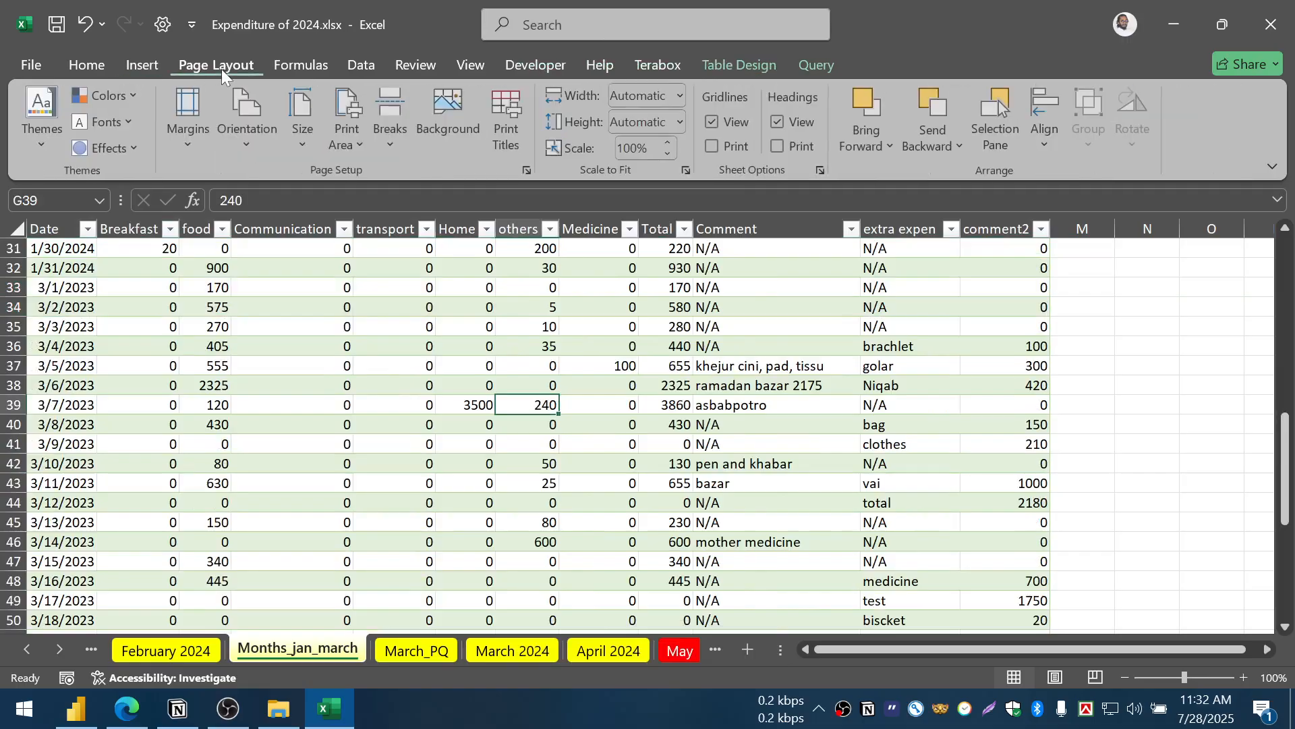
{"action": "left_click", "coordinate": [150, 67]}
{"action": "left_click", "coordinate": [53, 111]}
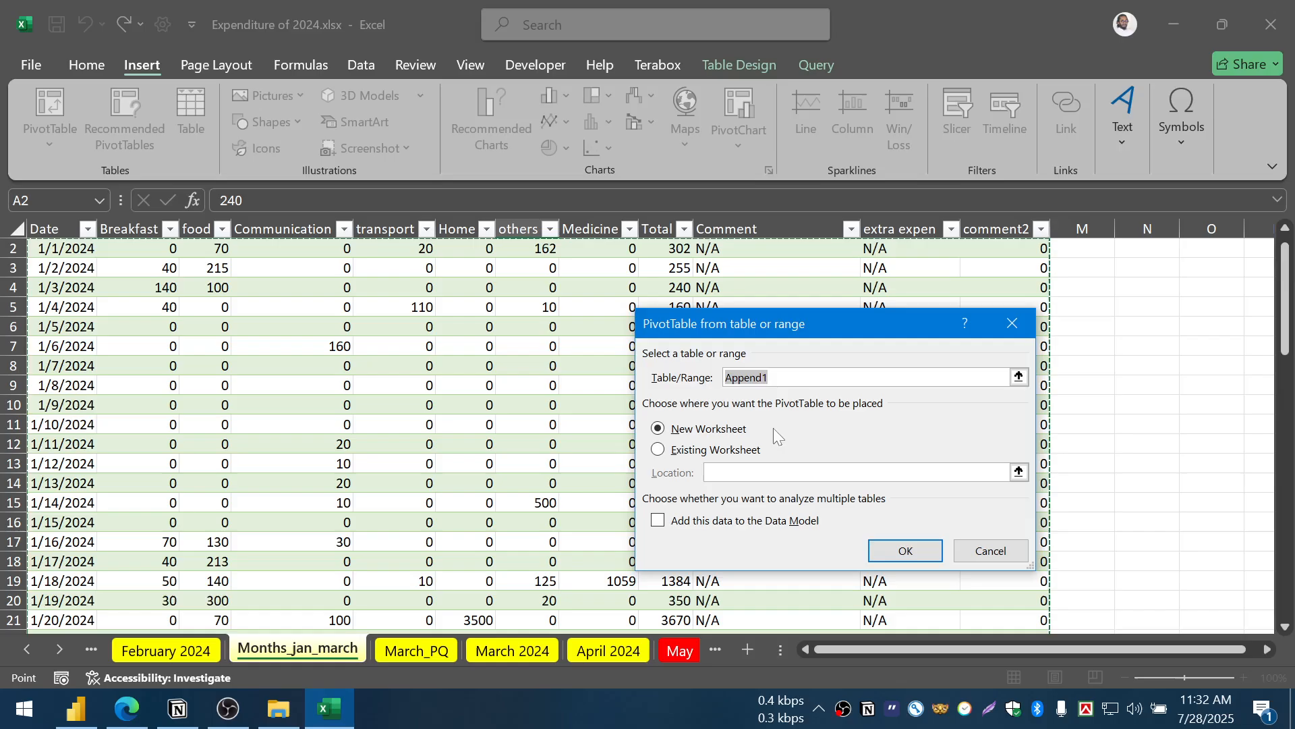
{"action": "left_click", "coordinate": [897, 551]}
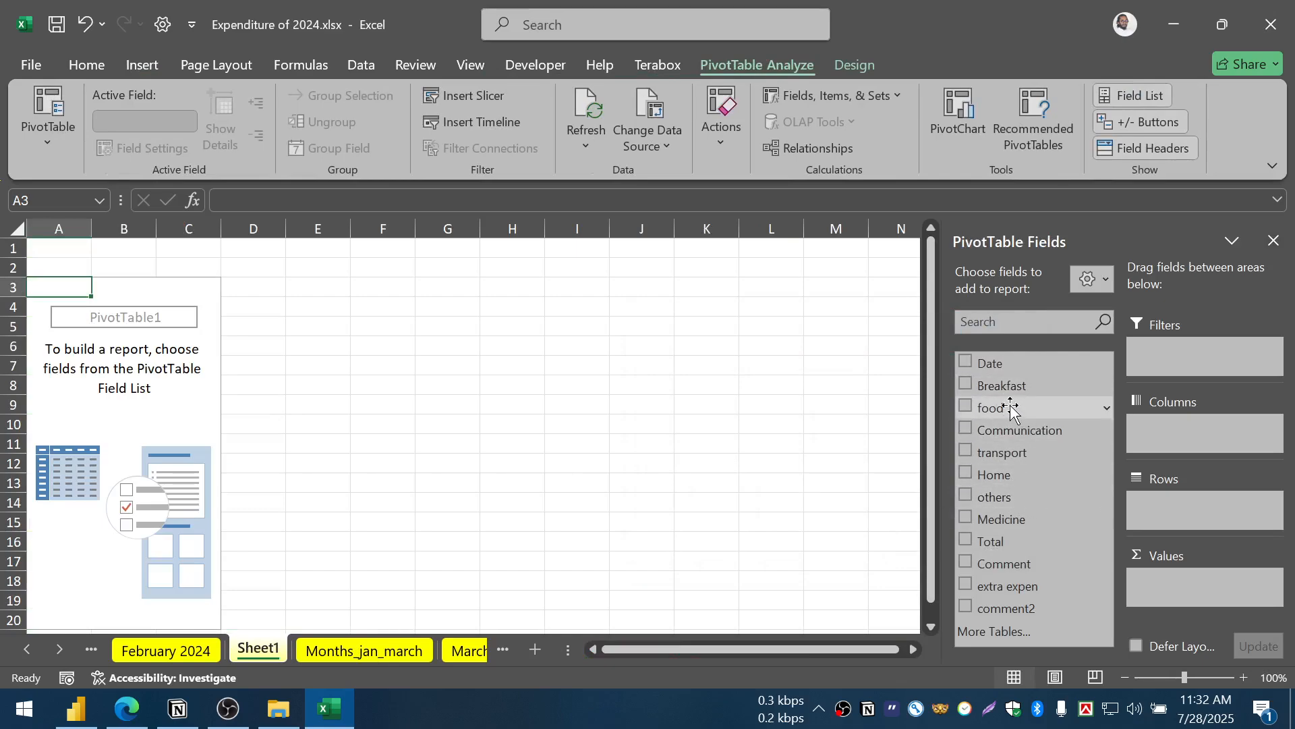
- Try the food field as both the columns and the summed values of the PivotTable, and remove it
{"action": "left_click_drag", "start_coordinate": [1012, 410], "coordinate": [1200, 435]}
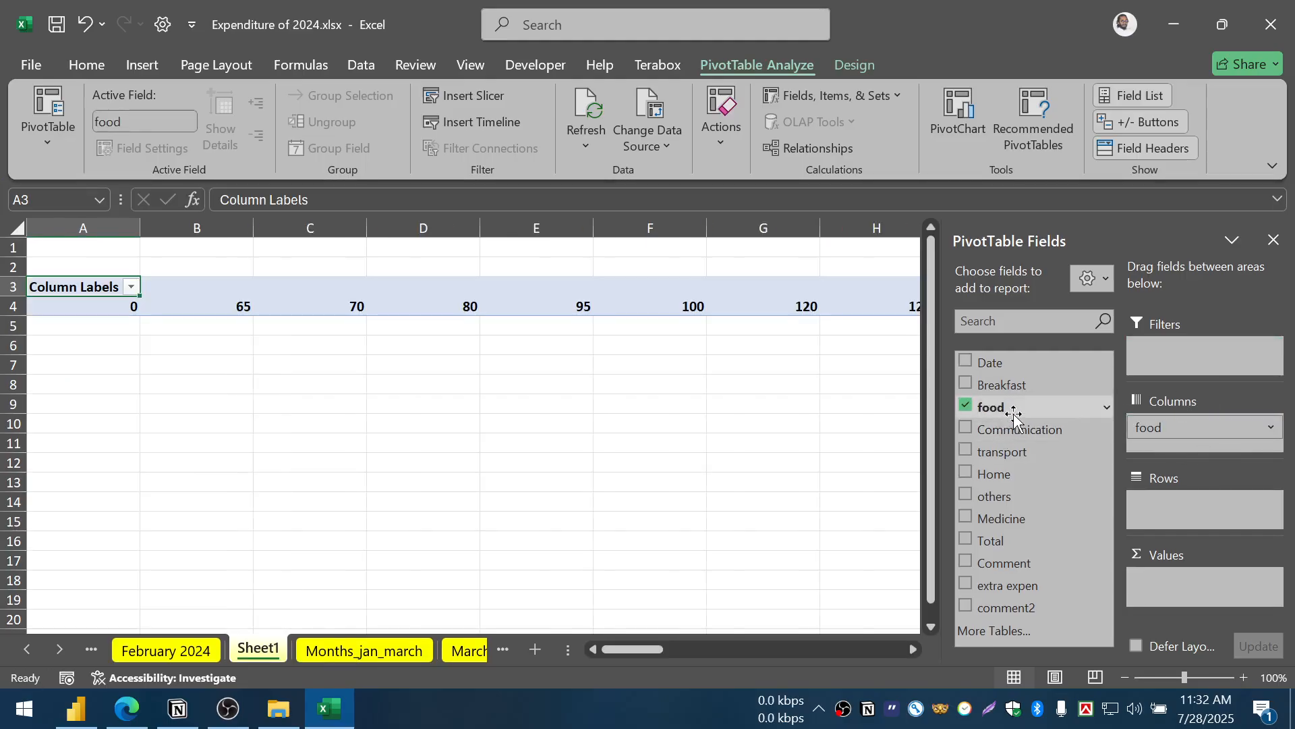
{"action": "left_click_drag", "start_coordinate": [1014, 415], "coordinate": [1243, 590]}
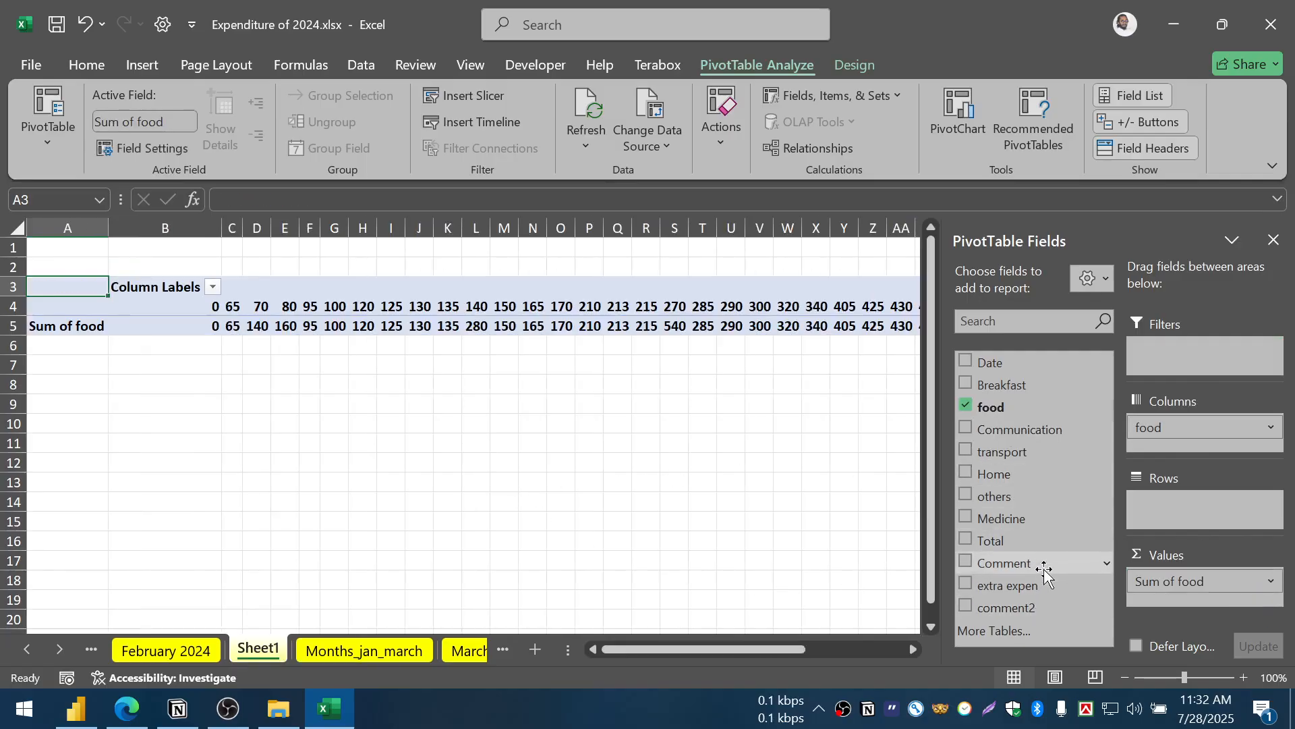
{"action": "left_click", "coordinate": [966, 406]}
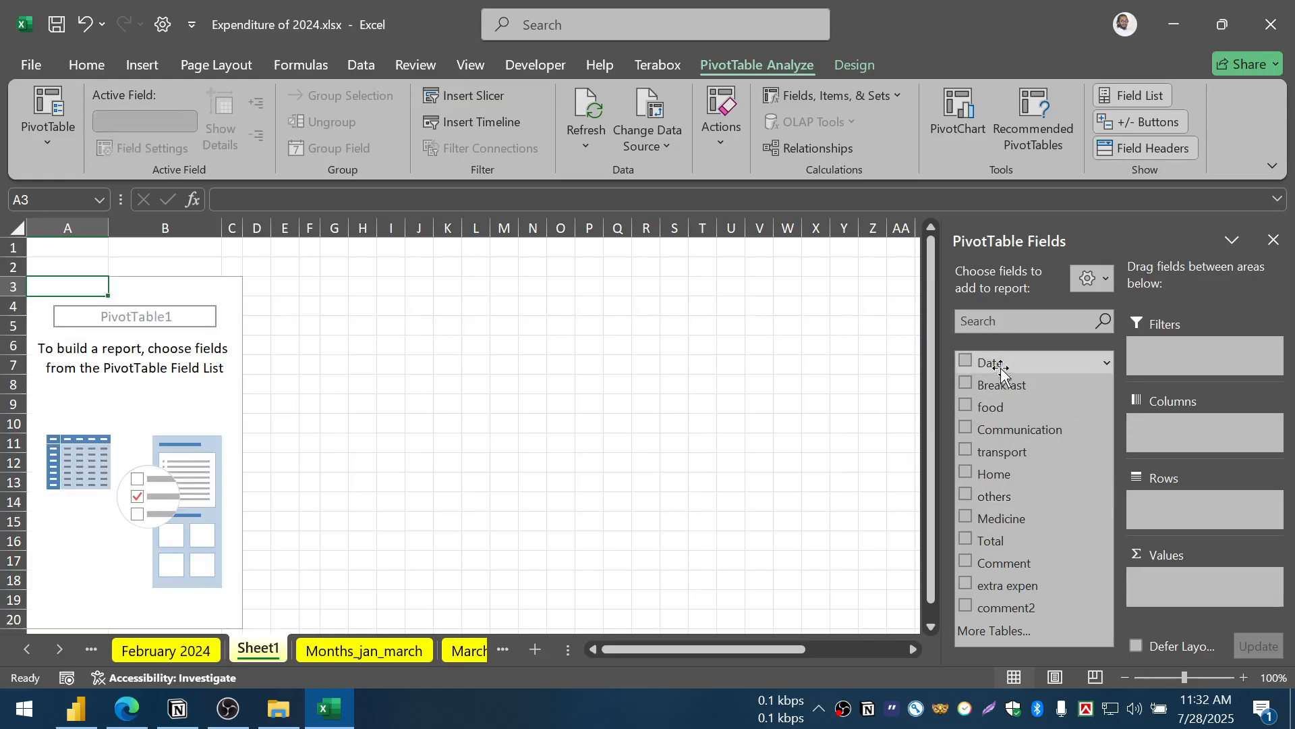
- Add the Date field to the PivotTable rows, and try the food field as columns before removing it
{"action": "left_click", "coordinate": [966, 363]}
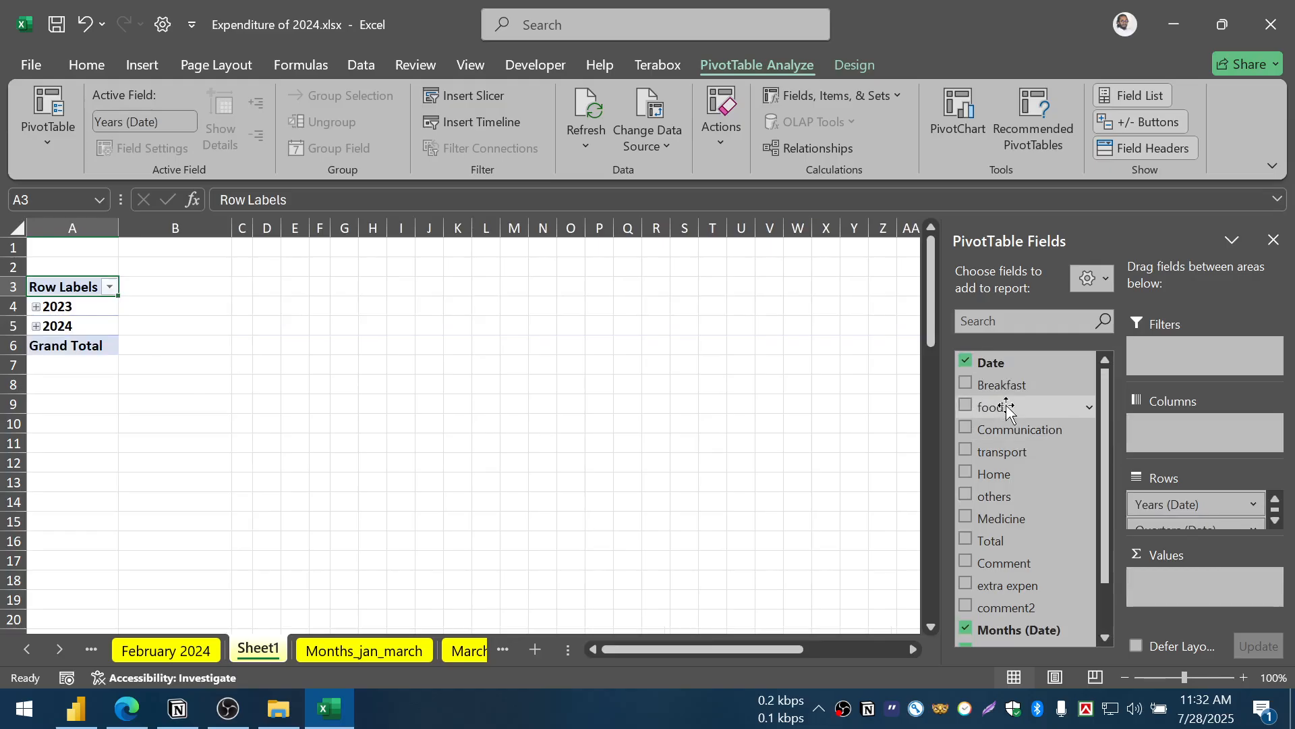
{"action": "left_click_drag", "start_coordinate": [1007, 407], "coordinate": [1202, 436]}
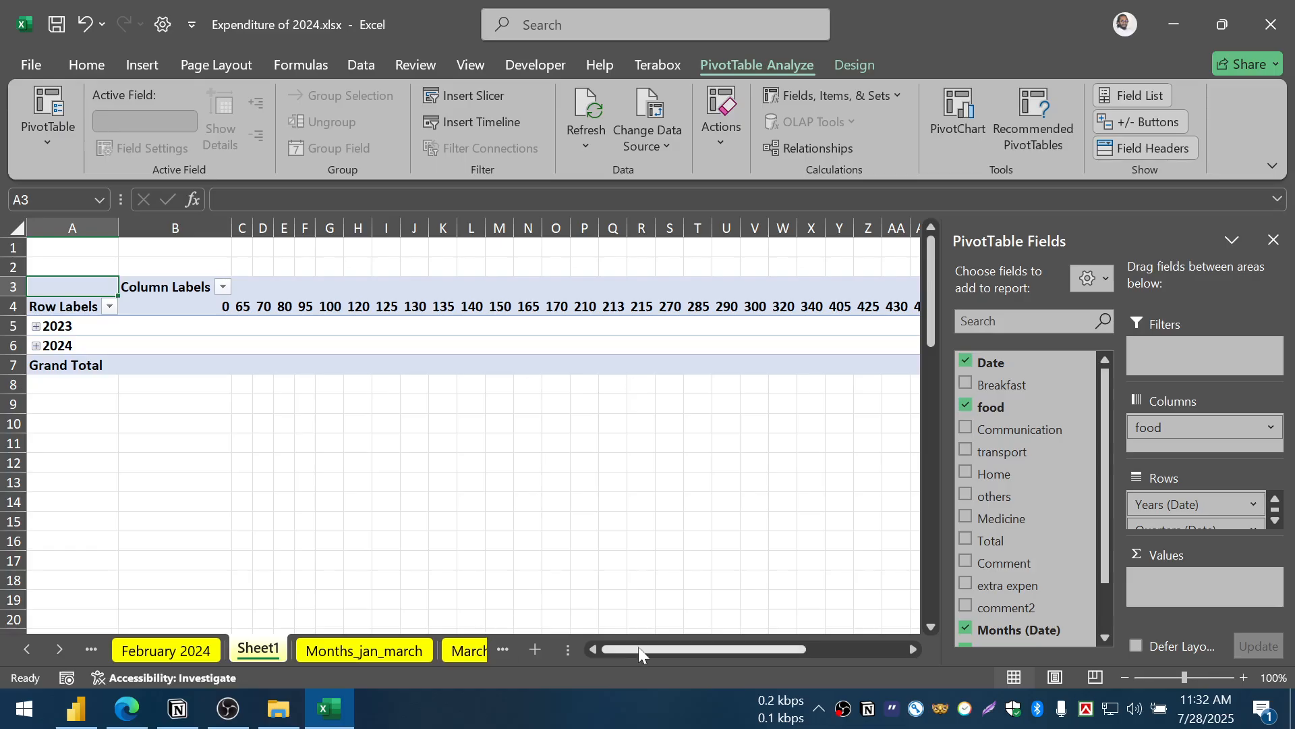
{"action": "left_click_drag", "start_coordinate": [638, 646], "coordinate": [608, 647]}
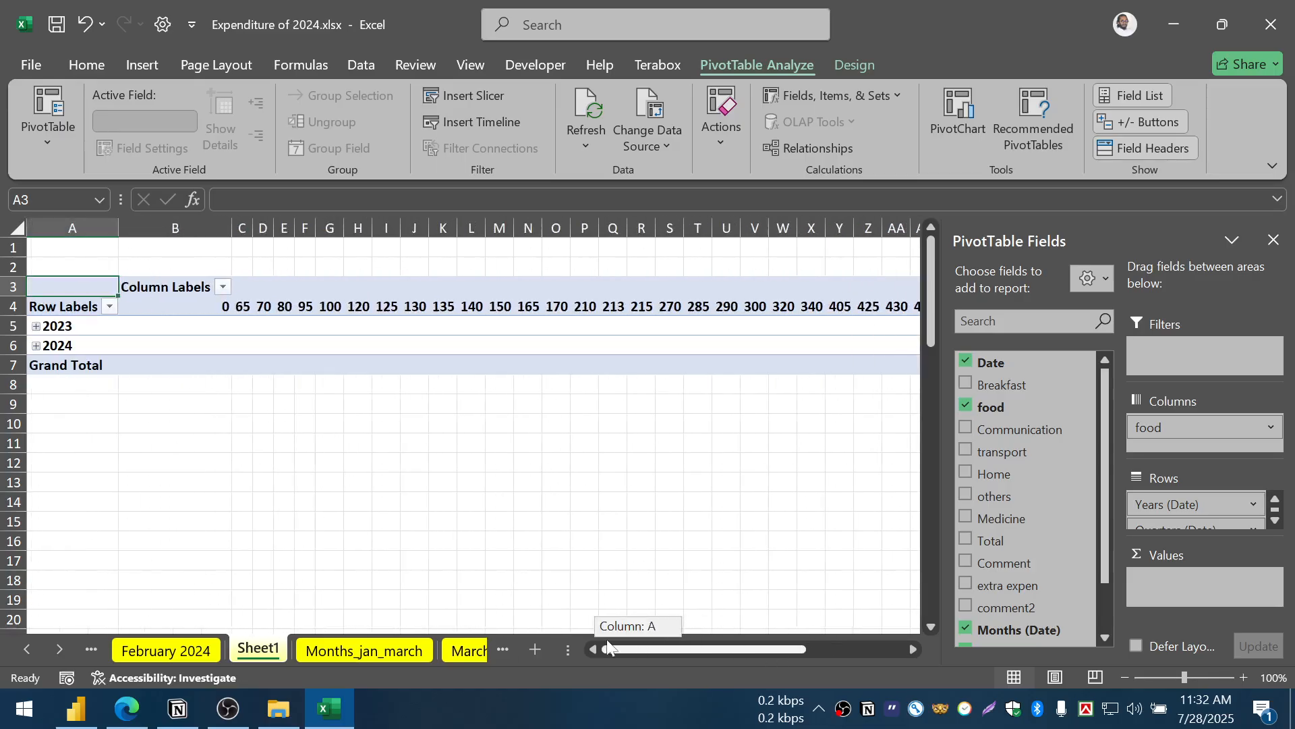
{"action": "left_click", "coordinate": [965, 406]}
- Add the Total field to the PivotTable values as a sum and select the 2023 row
{"action": "scroll", "coordinate": [1029, 437], "scroll_direction": "down", "scroll_amount": 2}
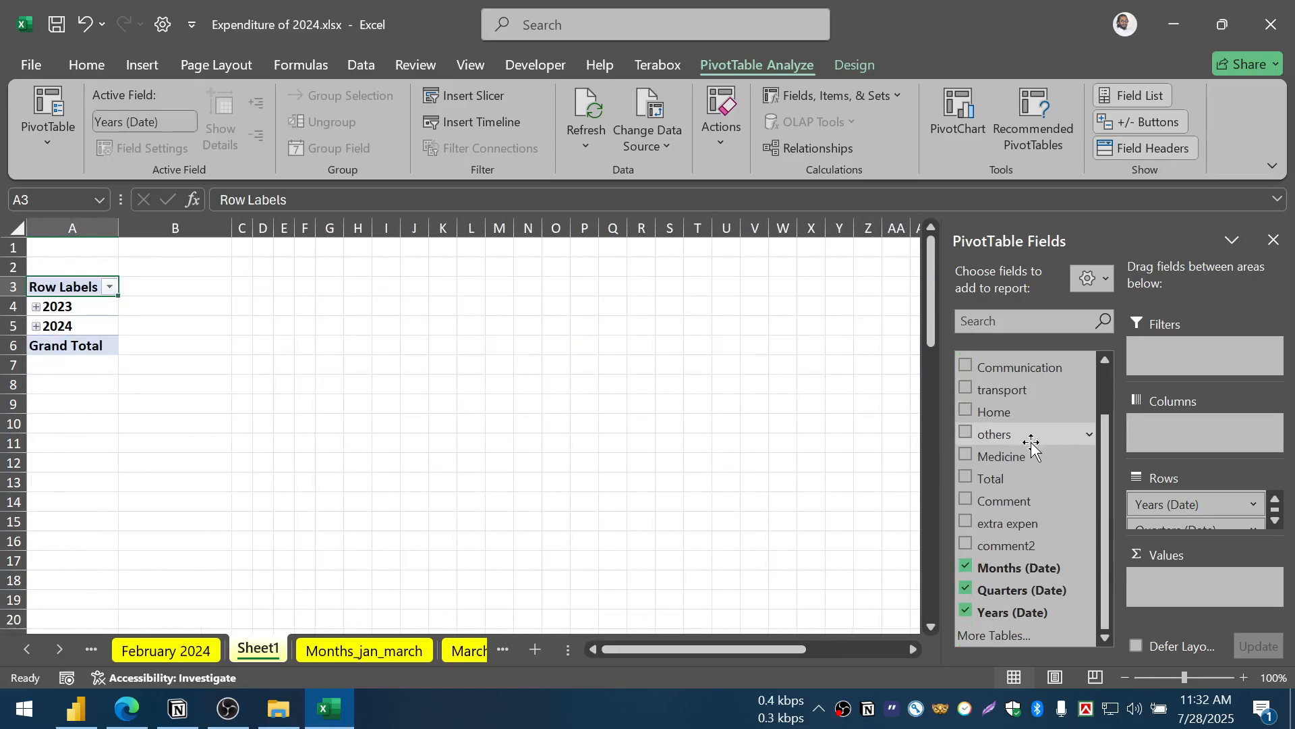
{"action": "scroll", "coordinate": [1052, 526], "scroll_direction": "up", "scroll_amount": 2}
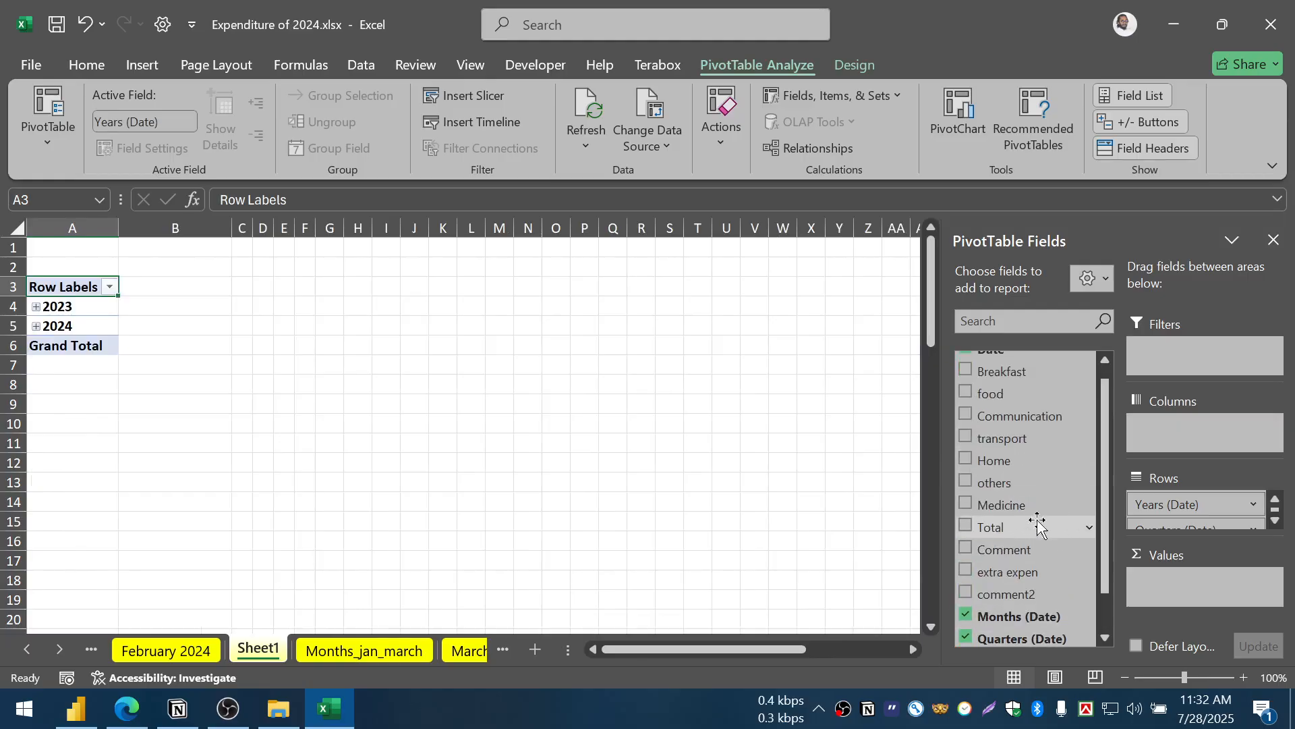
{"action": "left_click_drag", "start_coordinate": [1024, 523], "coordinate": [1180, 582]}
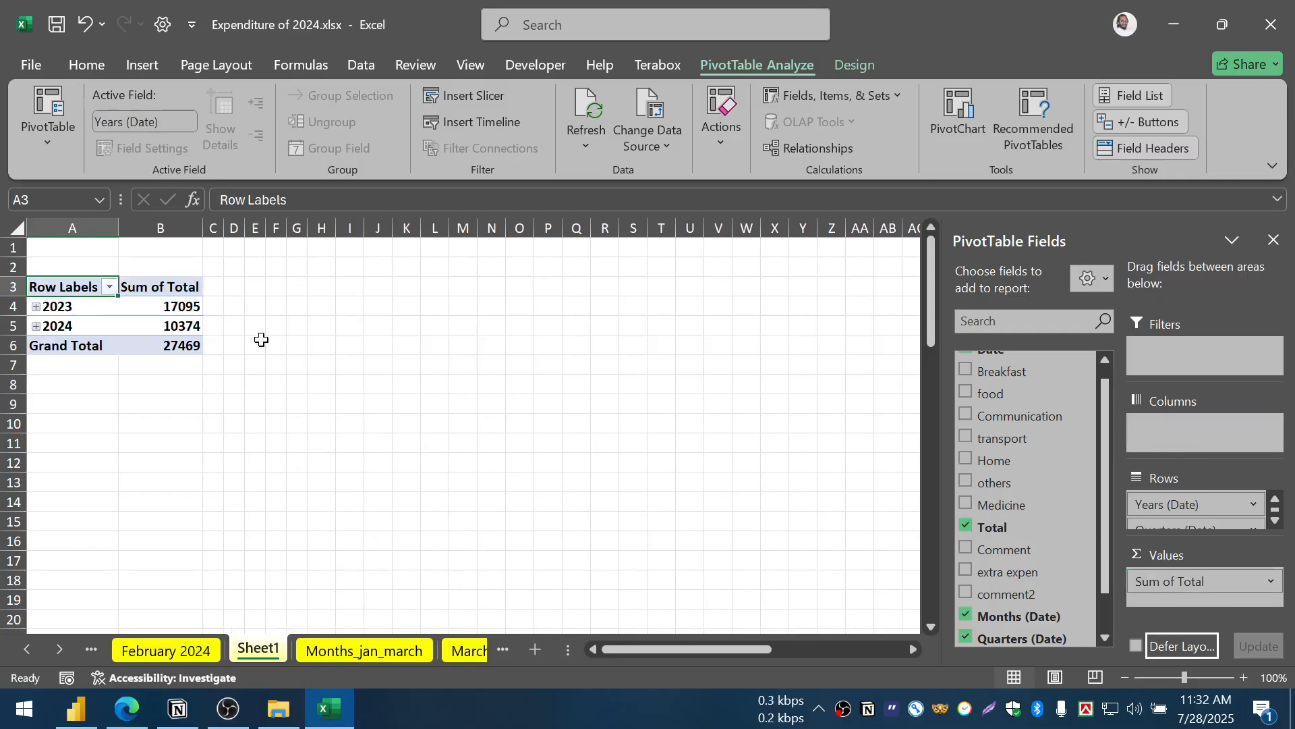
{"action": "left_click", "coordinate": [31, 310]}
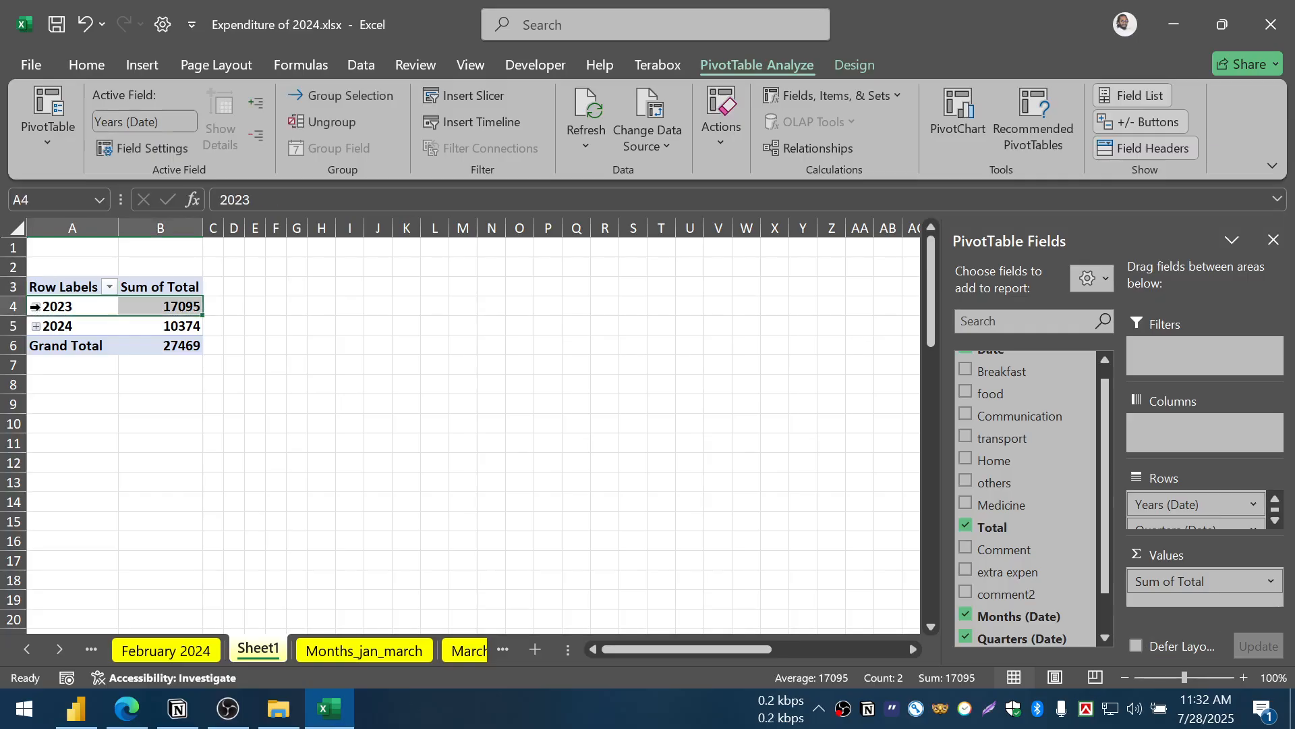
- Examine the Date values on the Months_jan_march sheet, especially the years of the January and March rows
{"action": "scroll", "coordinate": [1046, 390], "scroll_direction": "up", "scroll_amount": 1}
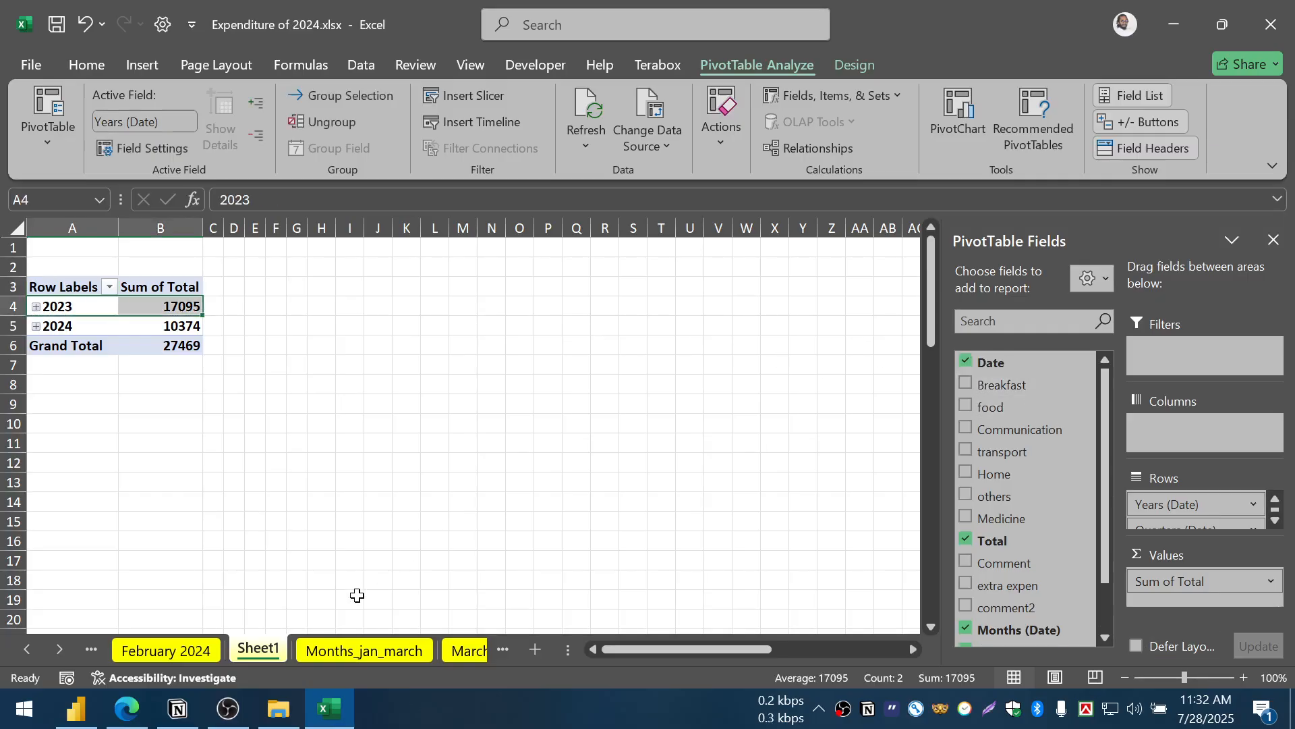
{"action": "left_click", "coordinate": [164, 653]}
{"action": "left_click", "coordinate": [257, 650]}
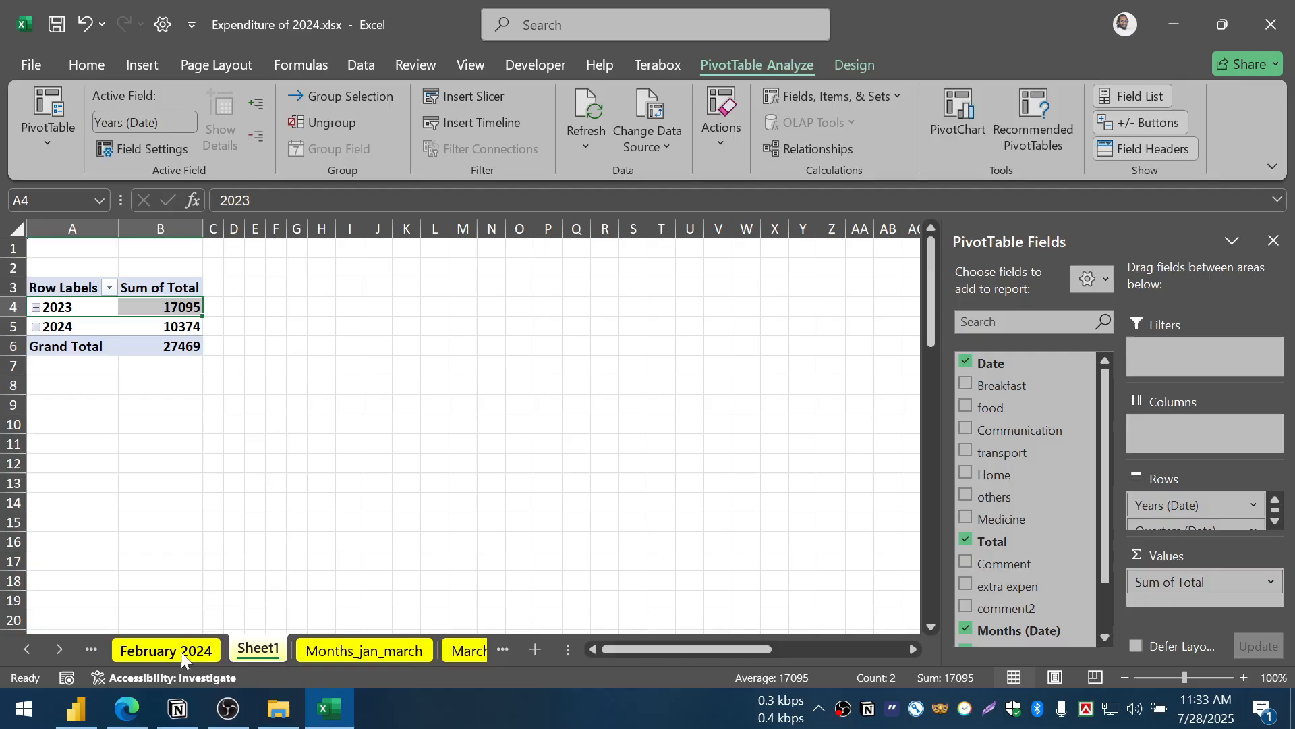
{"action": "left_click", "coordinate": [383, 661]}
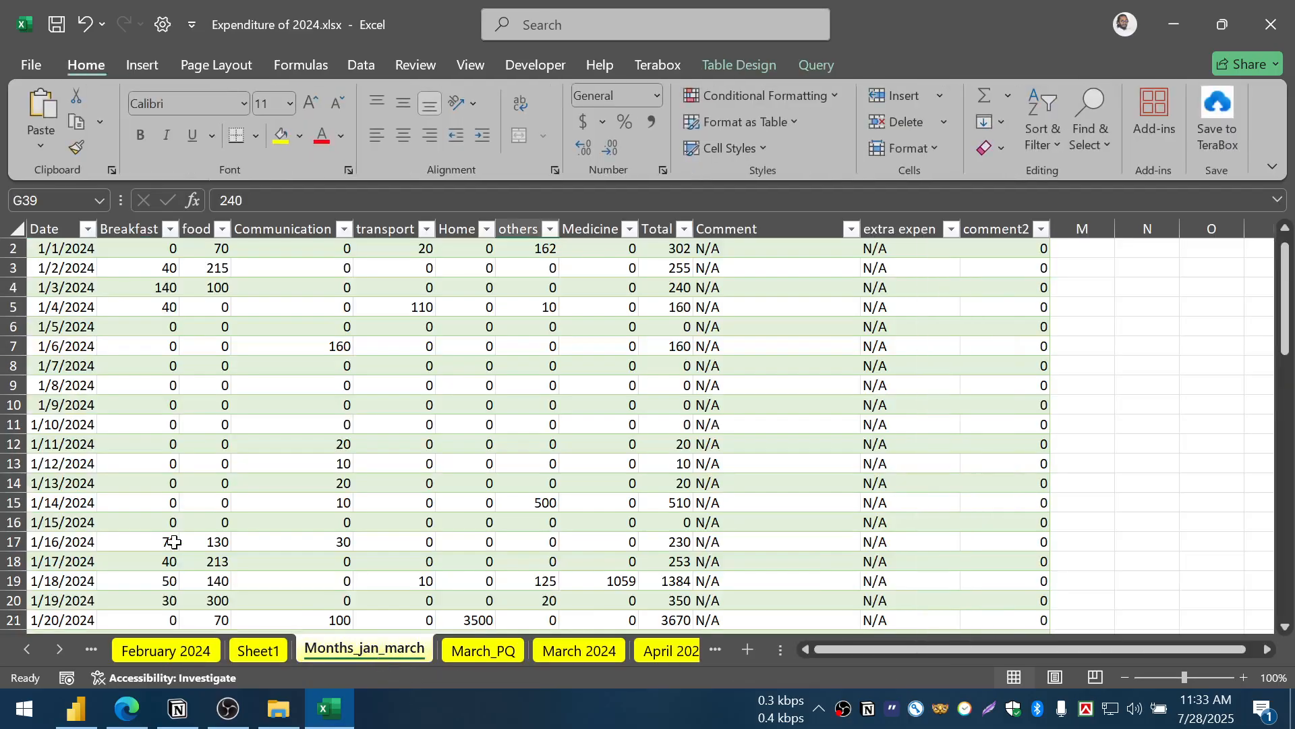
{"action": "scroll", "coordinate": [163, 508], "scroll_direction": "down", "scroll_amount": 16}
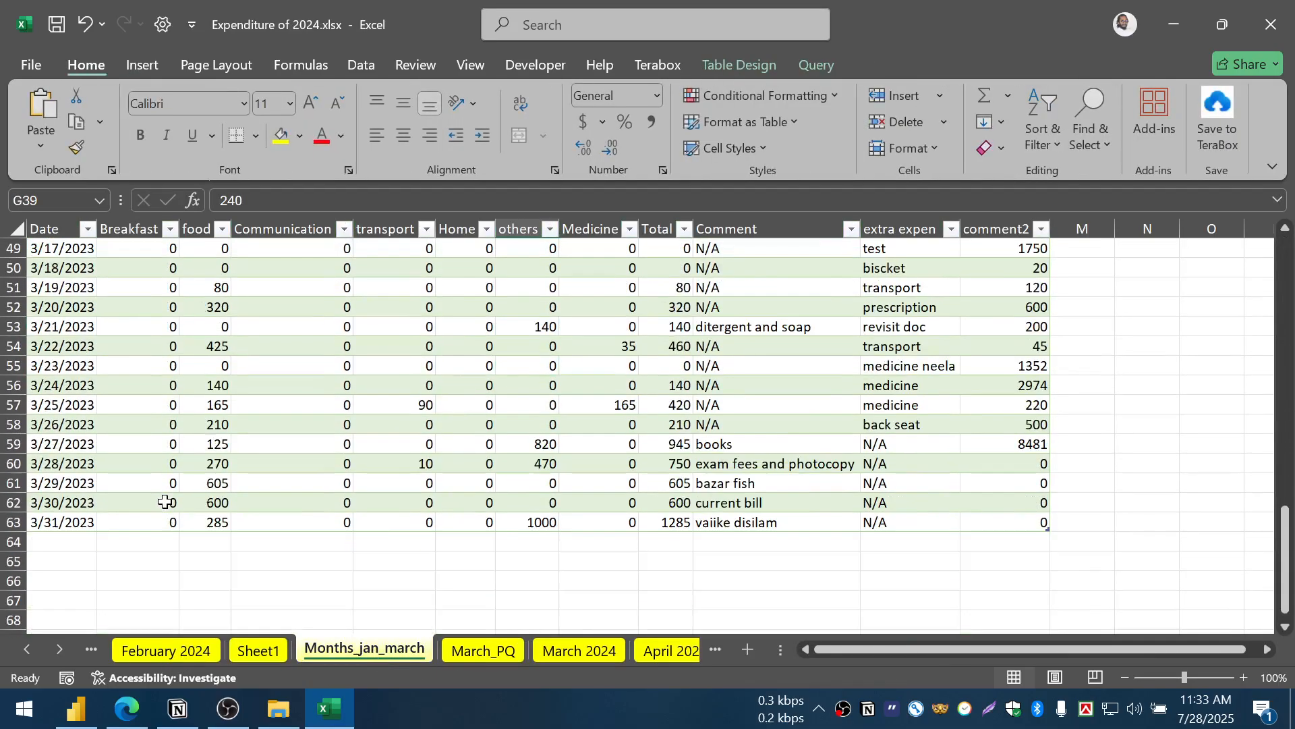
{"action": "left_click", "coordinate": [76, 418]}
{"action": "scroll", "coordinate": [78, 419], "scroll_direction": "up", "scroll_amount": 3}
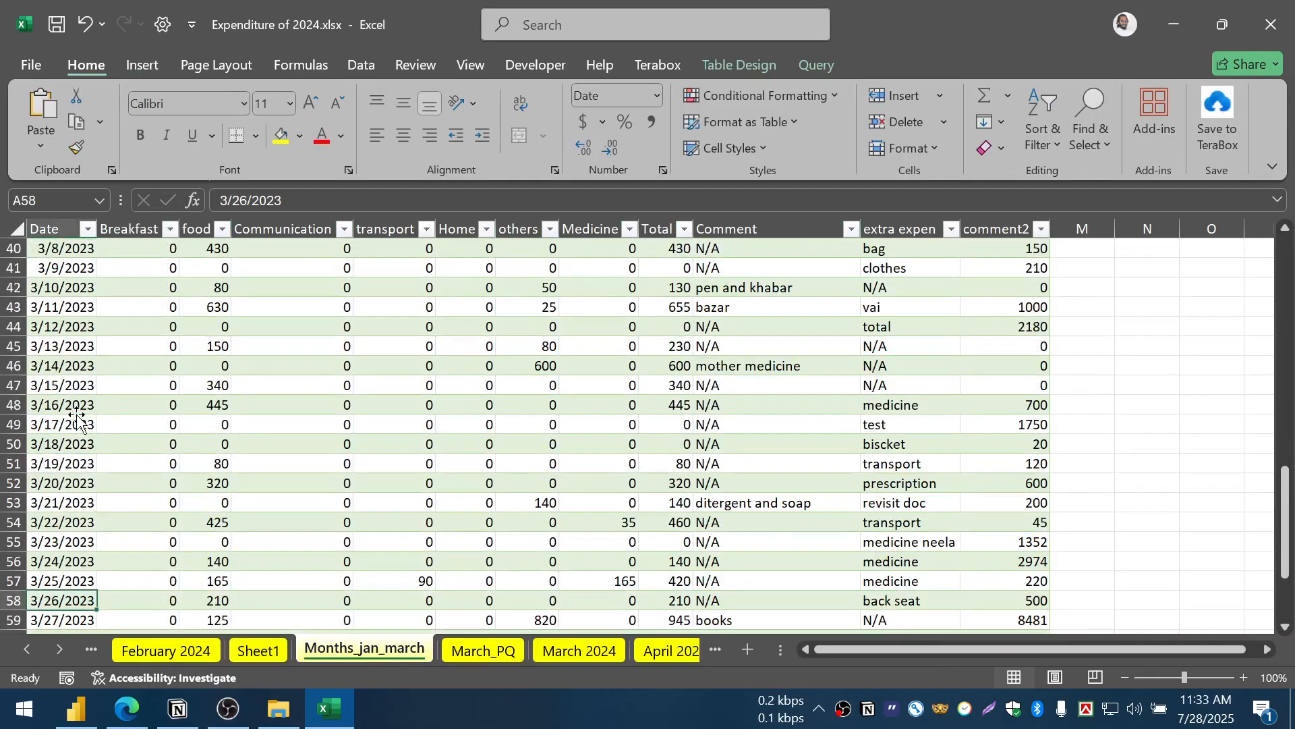
{"action": "scroll", "coordinate": [135, 377], "scroll_direction": "up", "scroll_amount": 1}
{"action": "scroll", "coordinate": [108, 330], "scroll_direction": "up", "scroll_amount": 2}
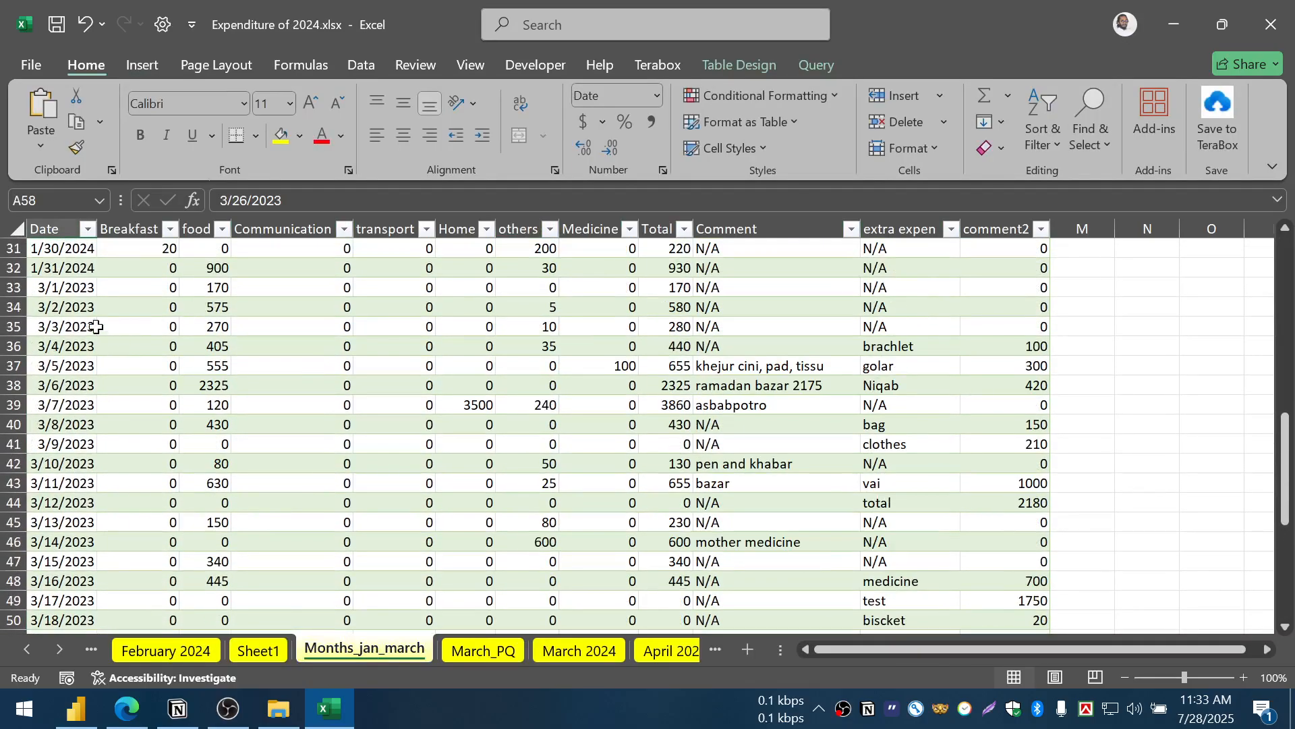
{"action": "left_click", "coordinate": [88, 291]}
{"action": "key", "text": "F2"}
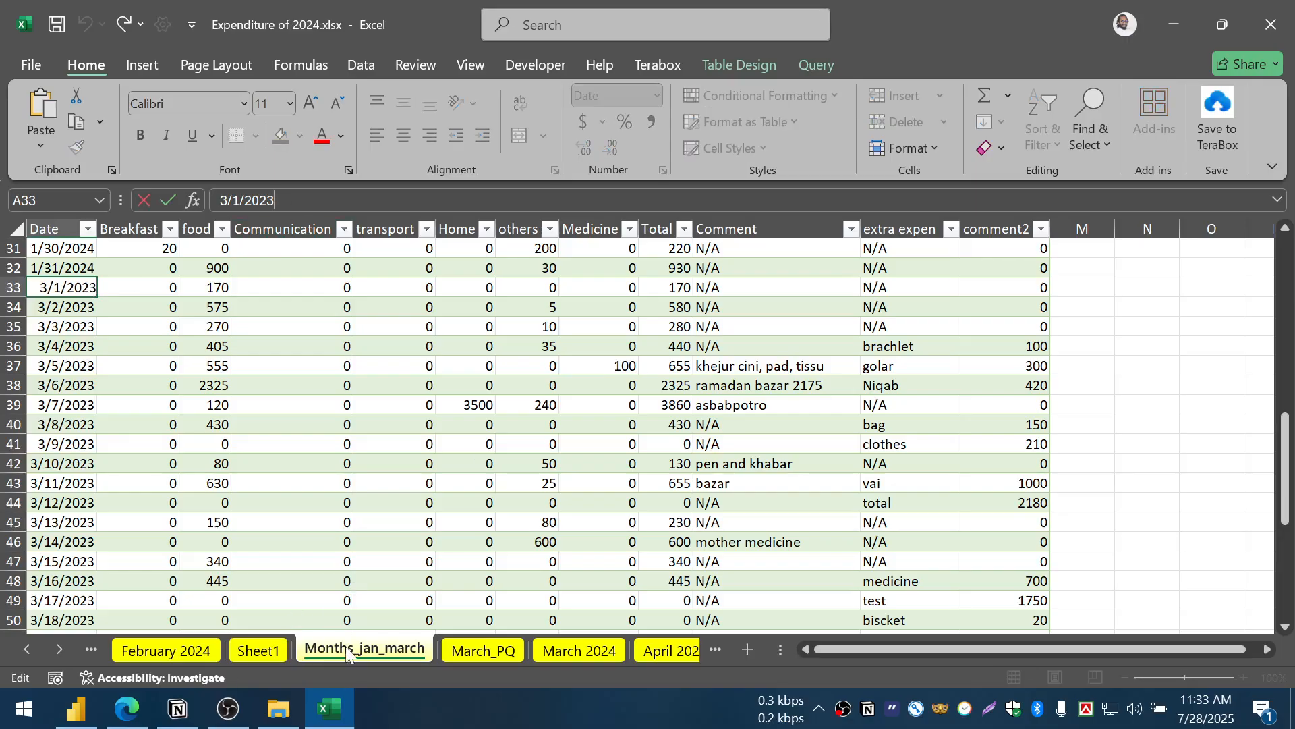
- Open the Append1 query in the Power Query Editor and find the first March row in its Date column
{"action": "left_click", "coordinate": [810, 65]}
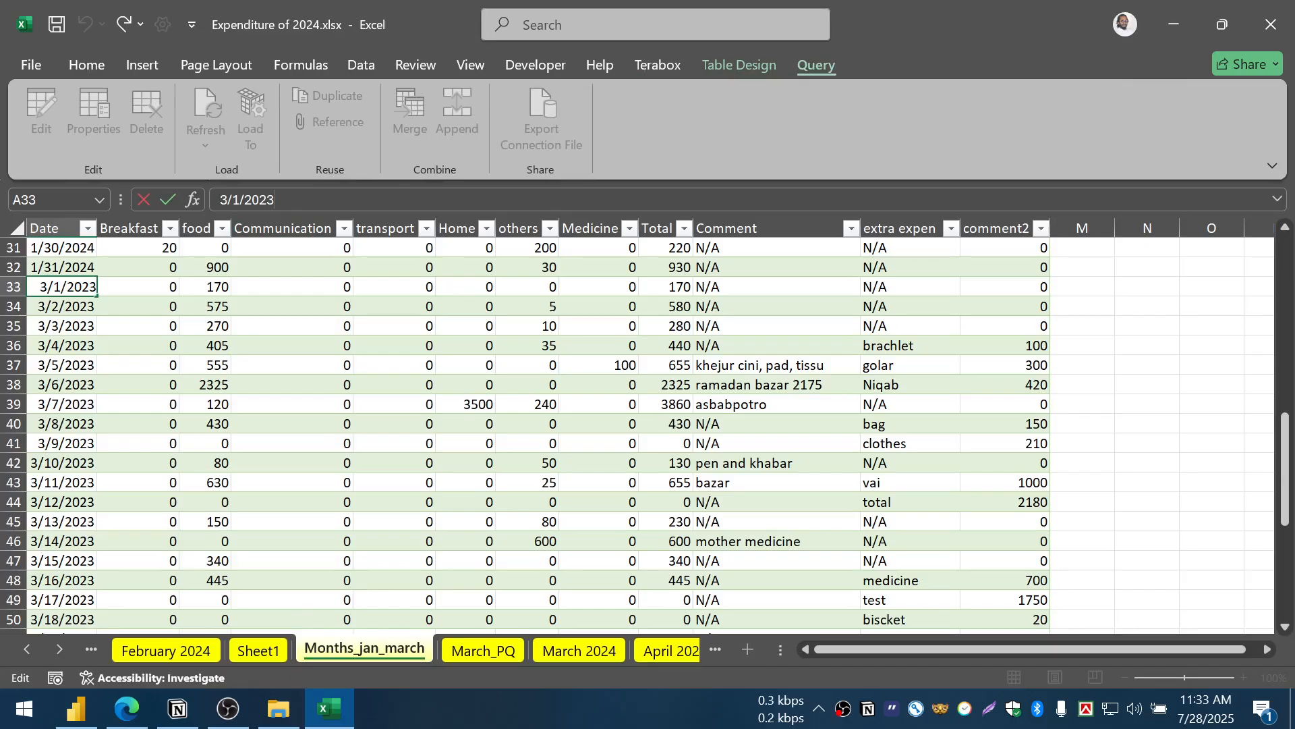
{"action": "left_click", "coordinate": [384, 322]}
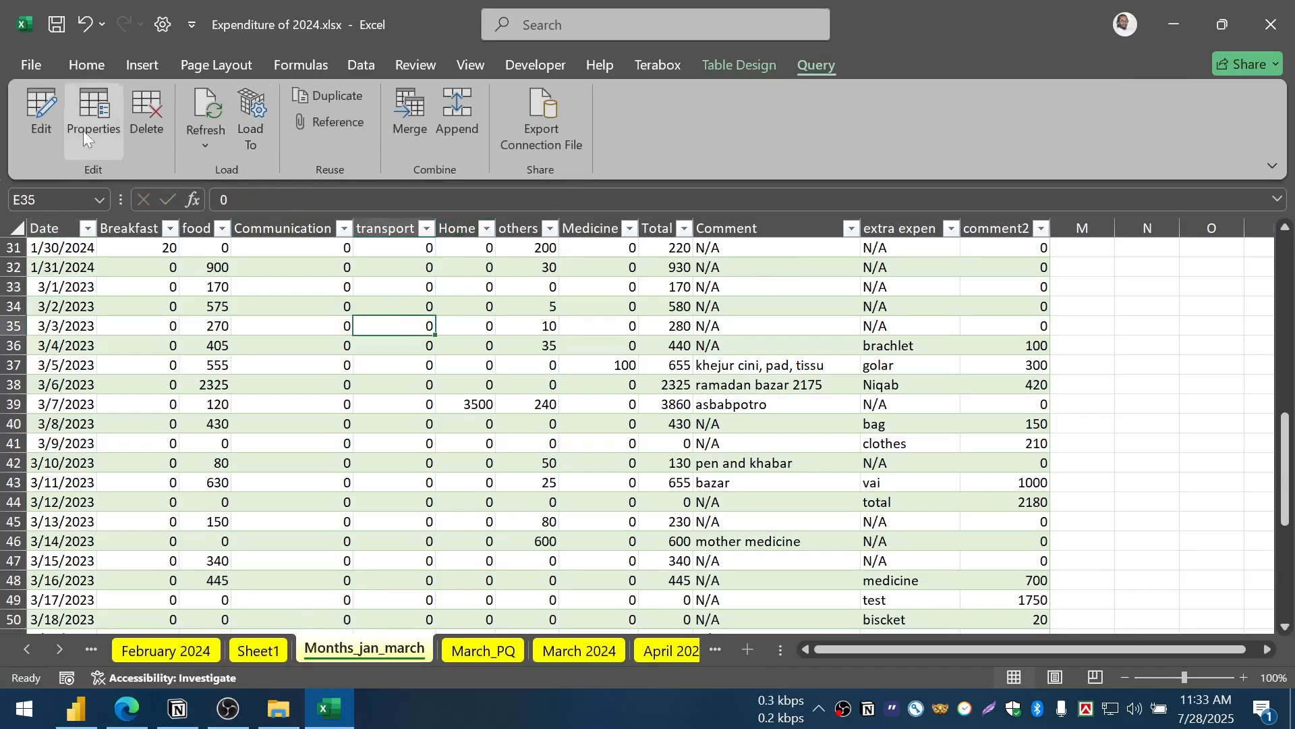
{"action": "left_click", "coordinate": [52, 116]}
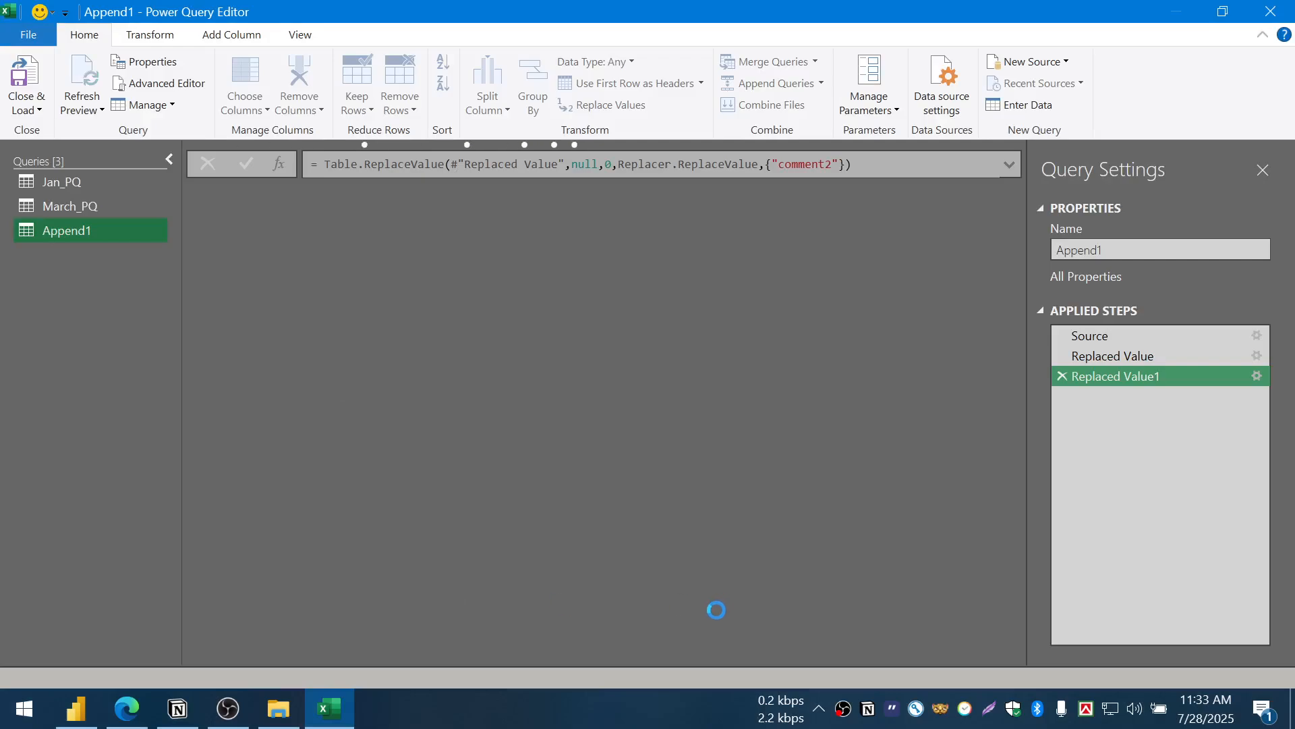
{"action": "scroll", "coordinate": [336, 547], "scroll_direction": "down", "scroll_amount": 7}
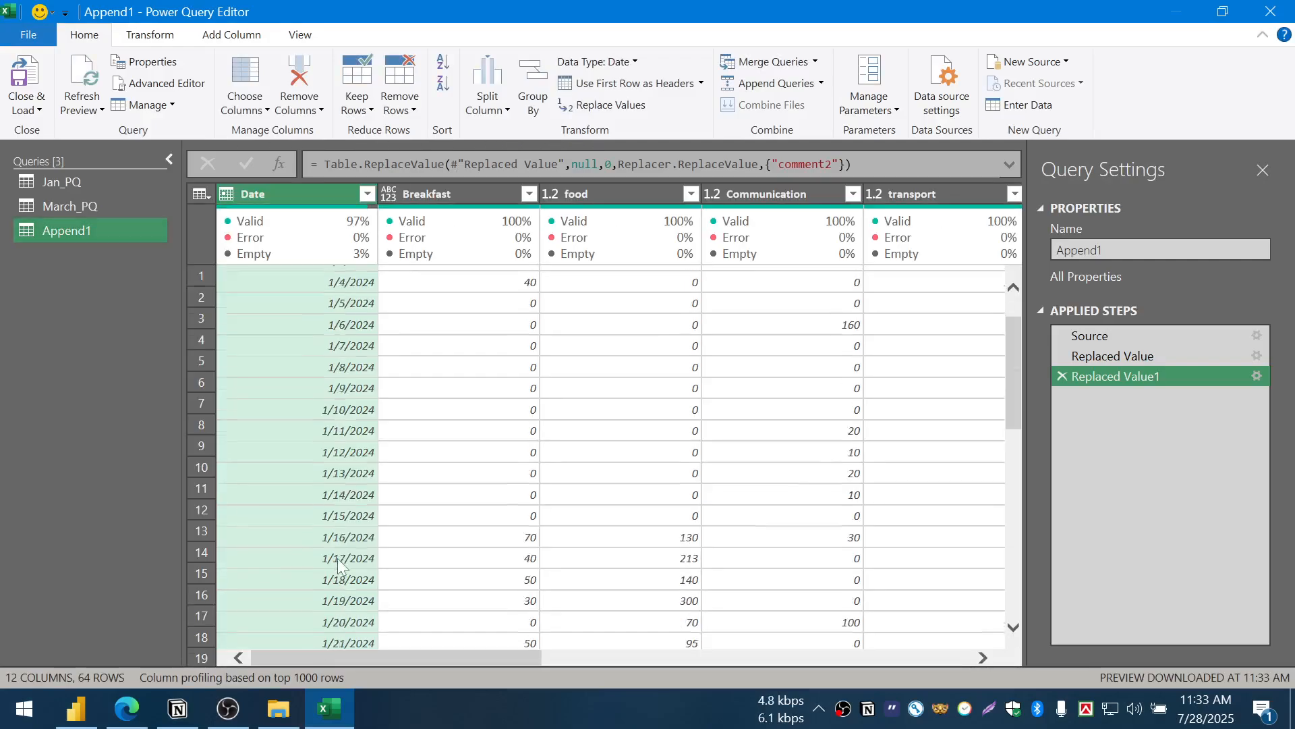
{"action": "left_click", "coordinate": [372, 460]}
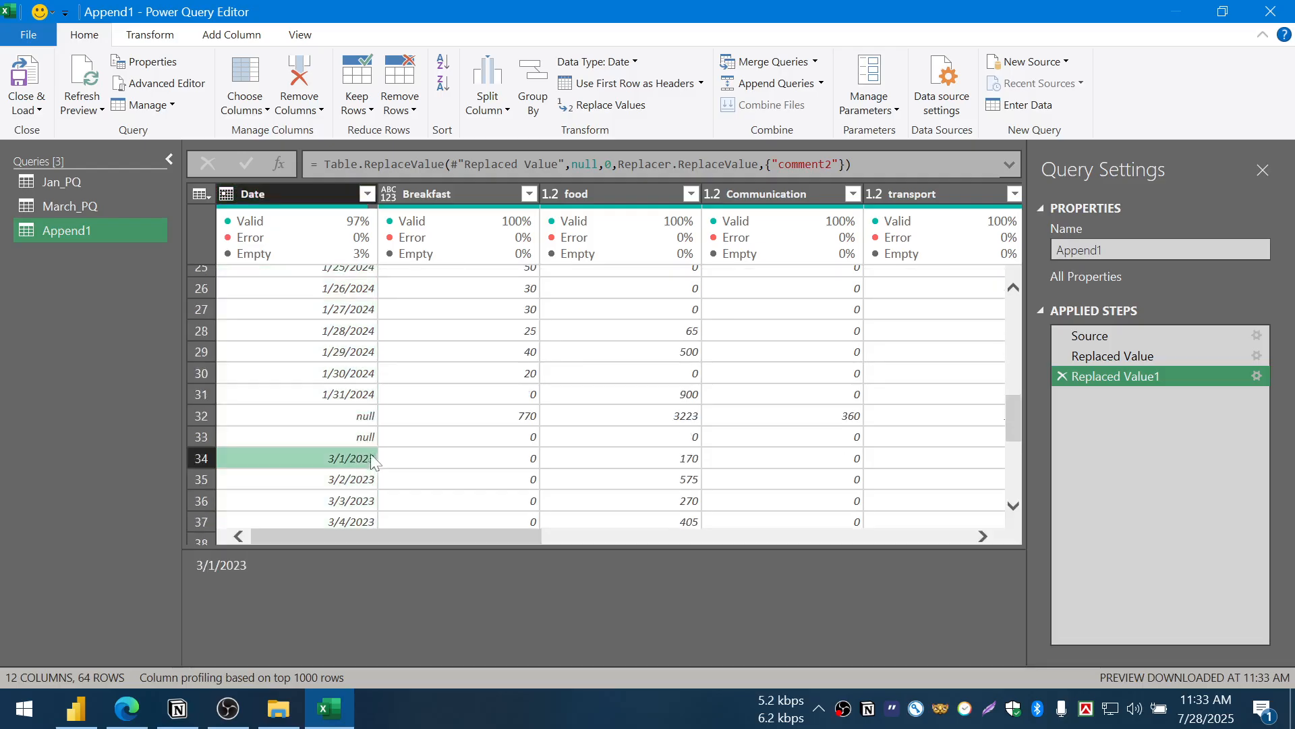
{"action": "scroll", "coordinate": [362, 468], "scroll_direction": "down", "scroll_amount": 1}
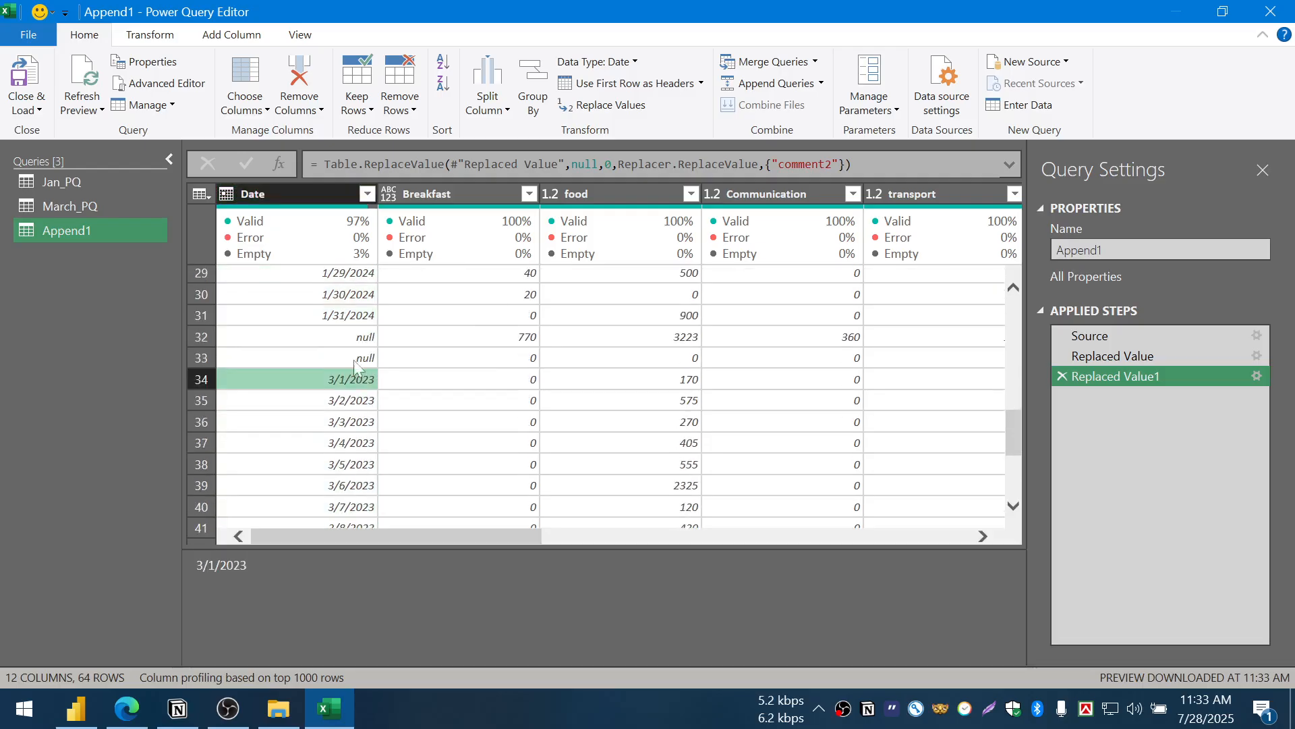
- Start a new column from examples in Append1, using the Date value 1/1/2024 as the first row's example
{"action": "left_click", "coordinate": [312, 195]}
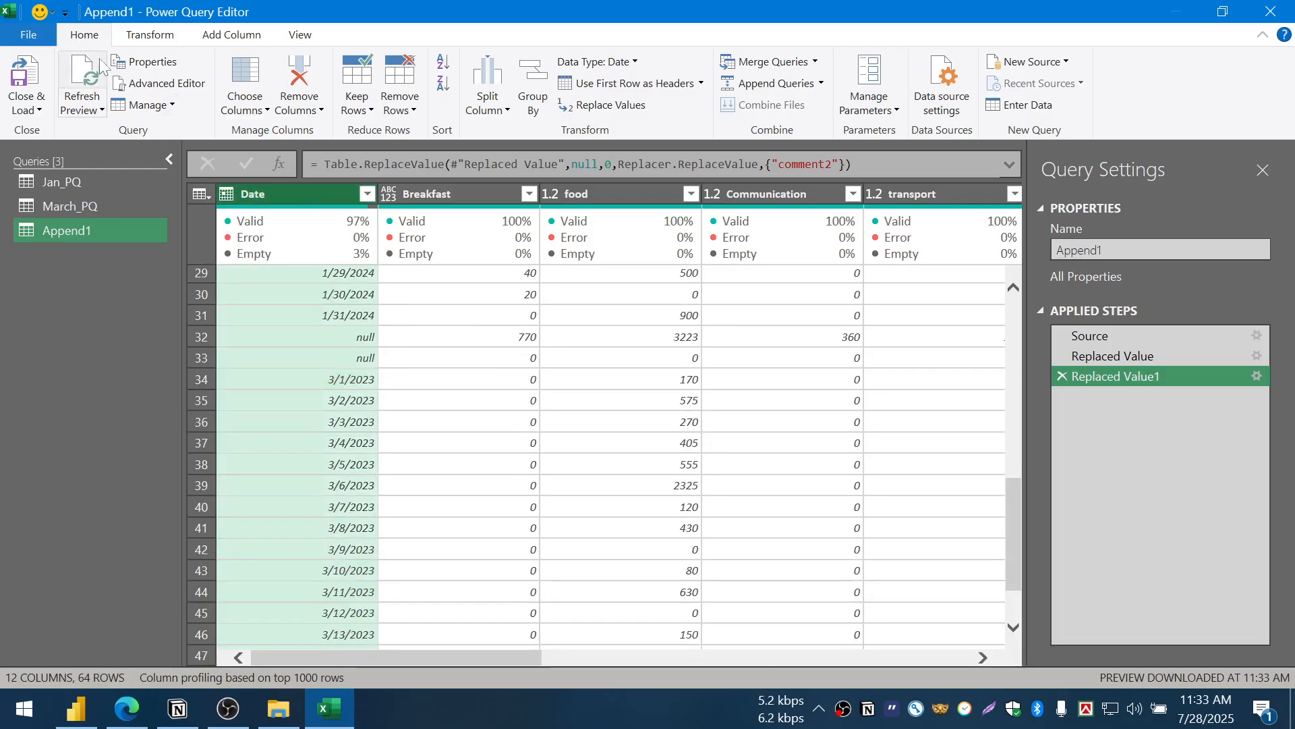
{"action": "scroll", "coordinate": [101, 66], "scroll_direction": "down", "scroll_amount": 2}
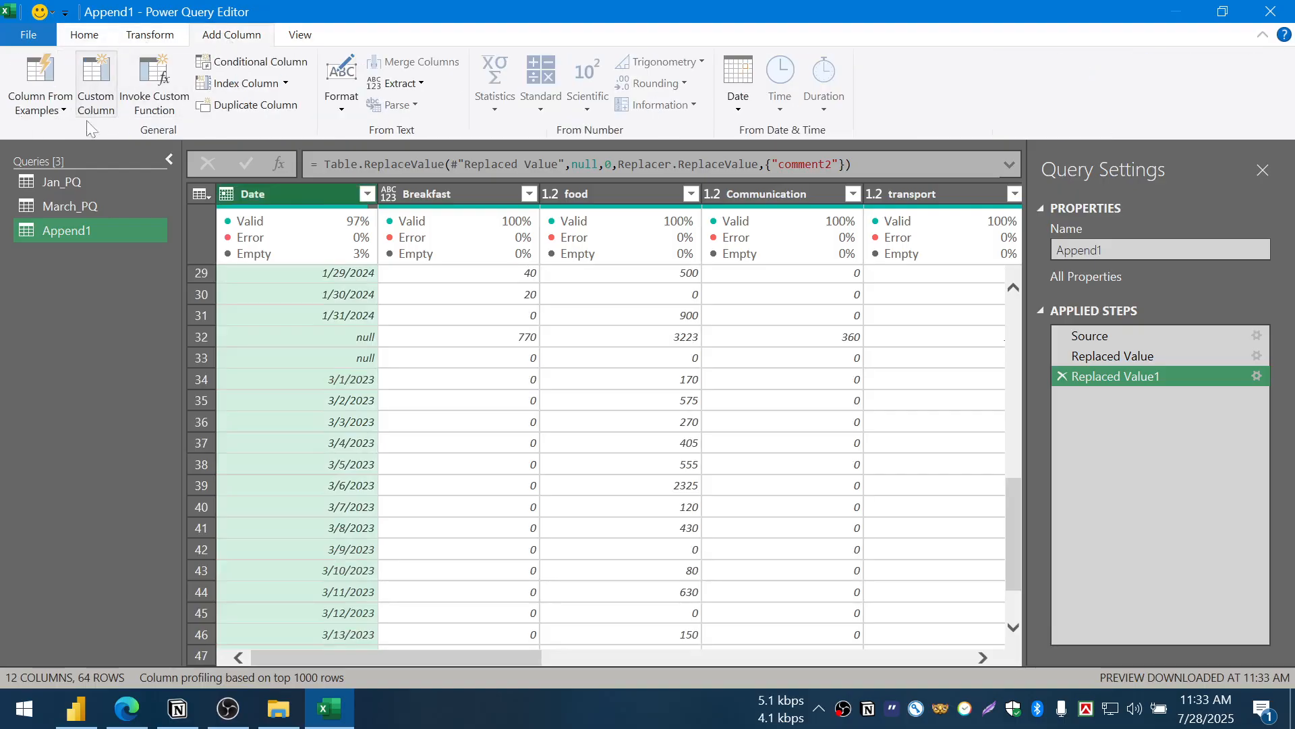
{"action": "left_click", "coordinate": [41, 73]}
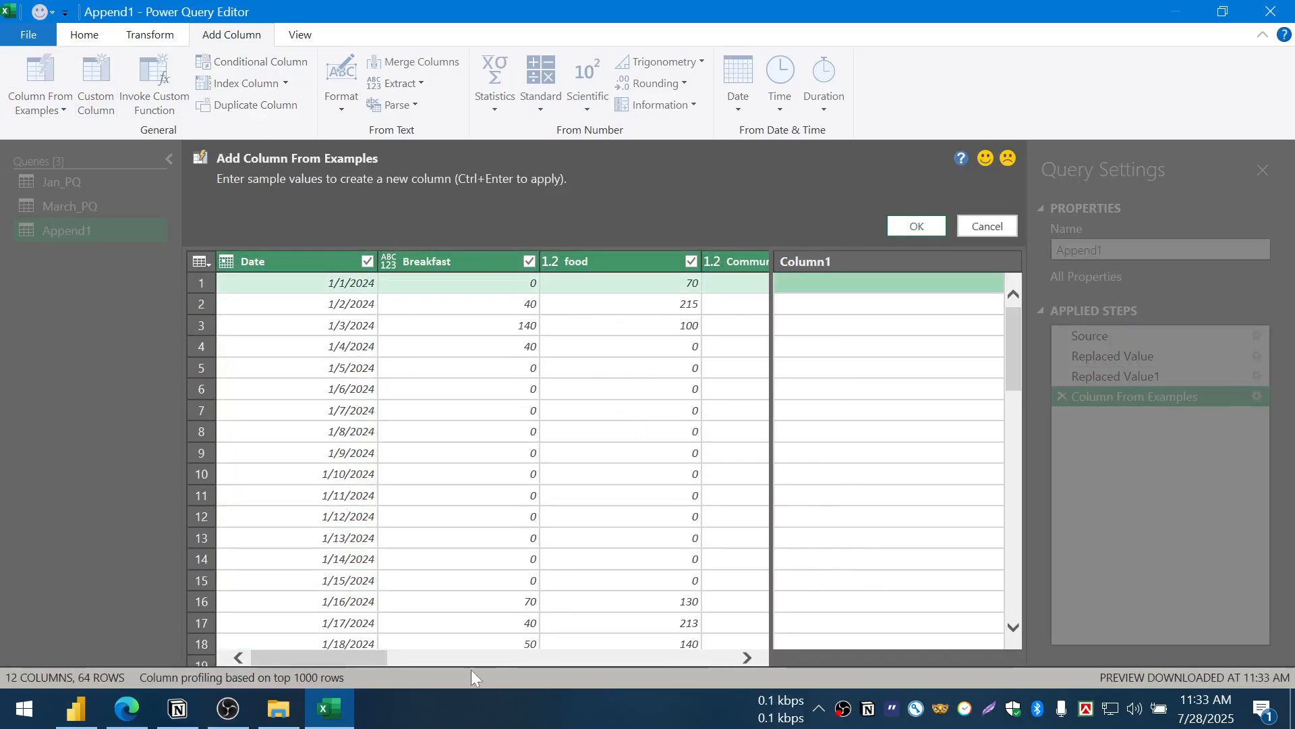
{"action": "left_click", "coordinate": [824, 282]}
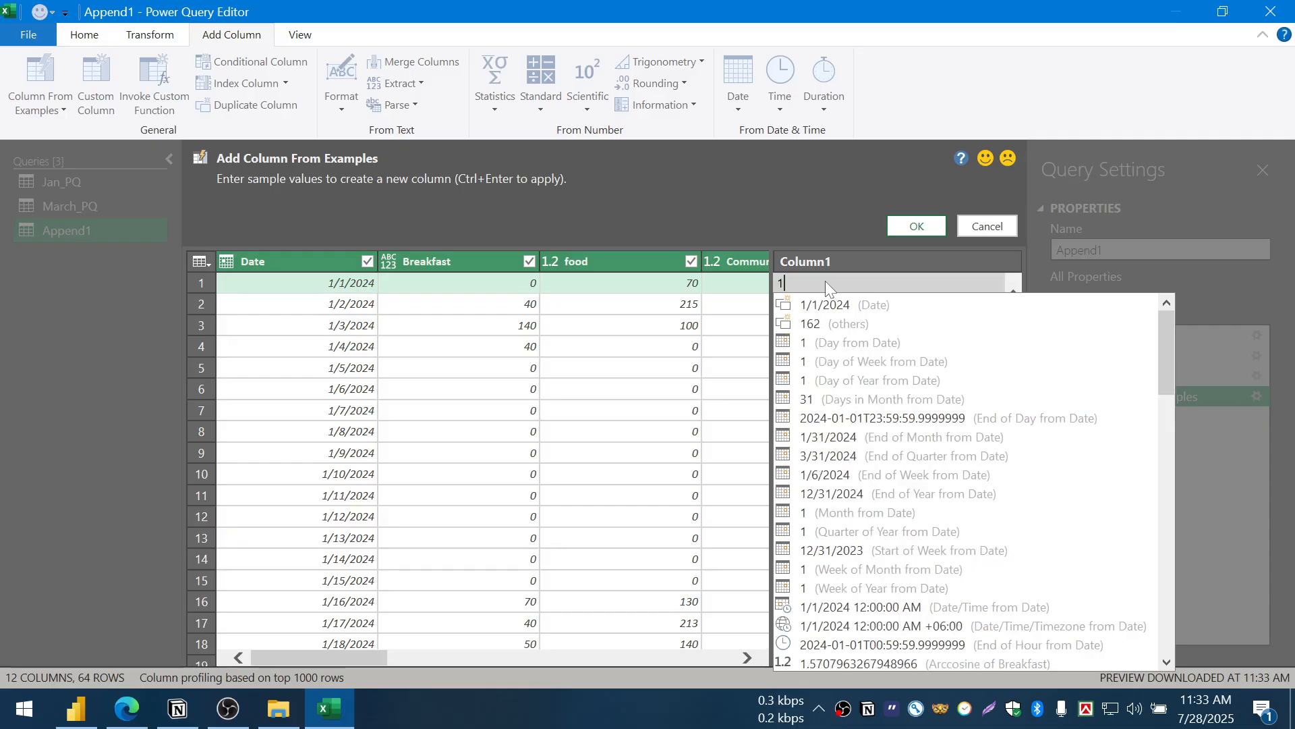
{"action": "type", "text": "1/"}
{"action": "key", "text": "Down"}
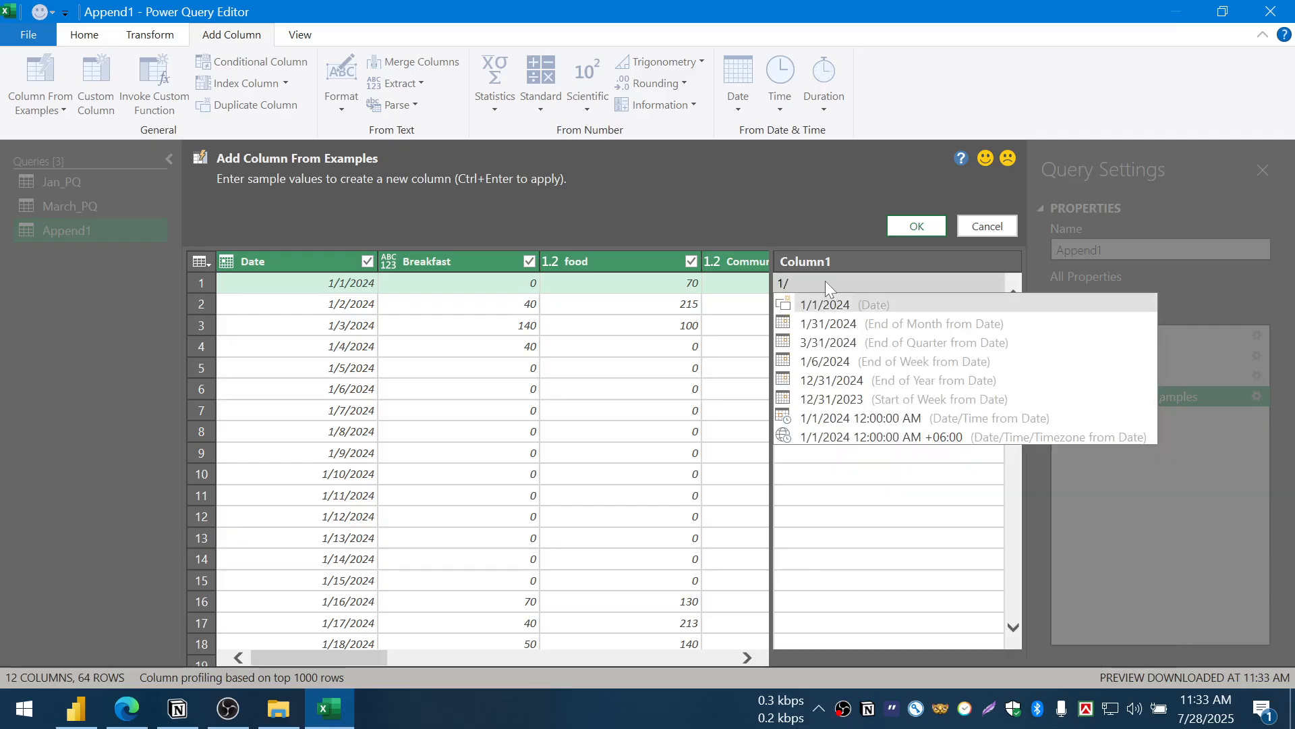
{"action": "key", "text": "Return"}
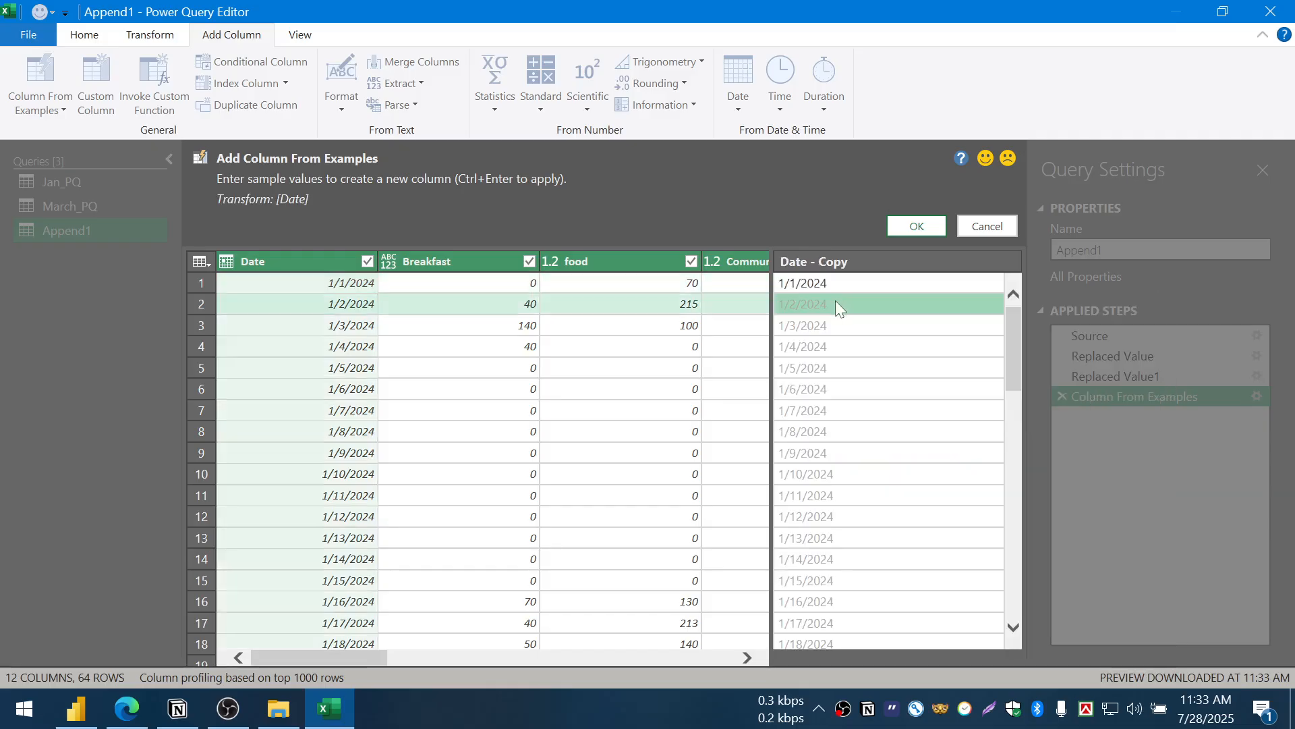
- Set the new column's example for the 3/1/2023 row to 3/1/2024
{"action": "scroll", "coordinate": [870, 401], "scroll_direction": "down", "scroll_amount": 3}
{"action": "scroll", "coordinate": [870, 400], "scroll_direction": "down", "scroll_amount": 5}
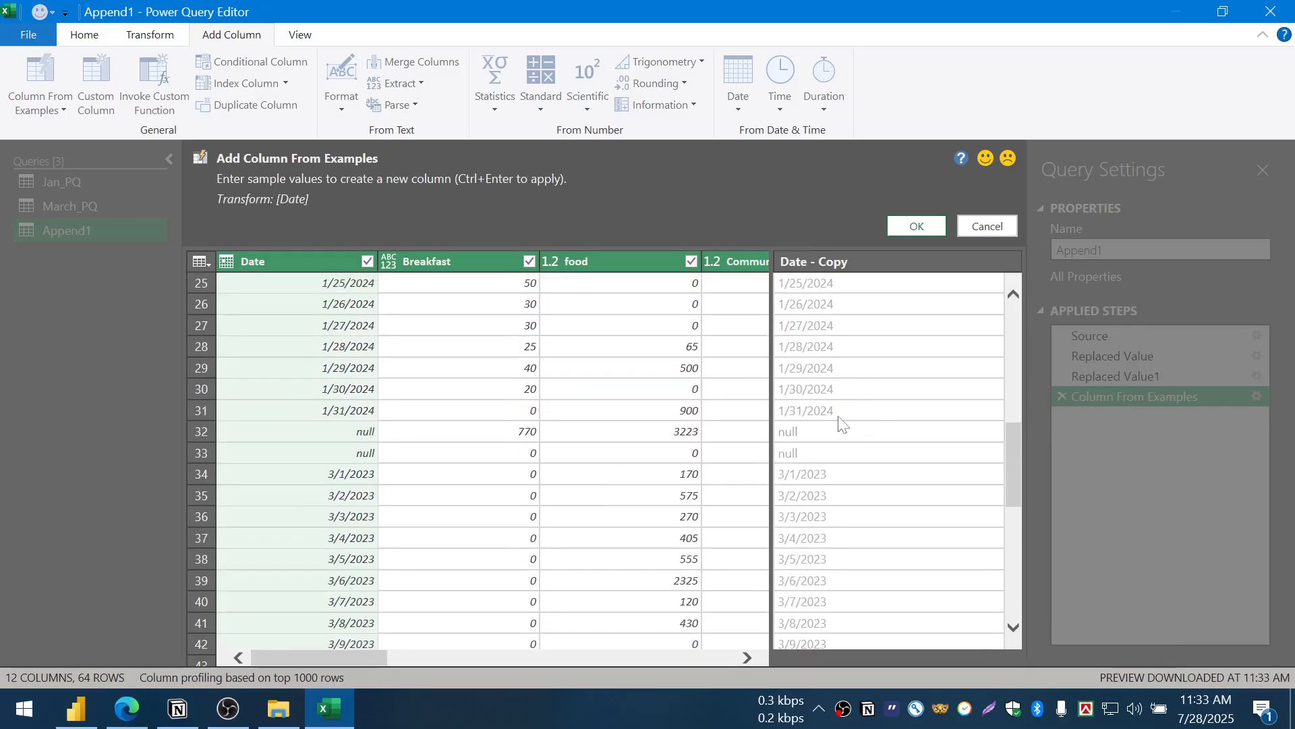
{"action": "left_click", "coordinate": [837, 477]}
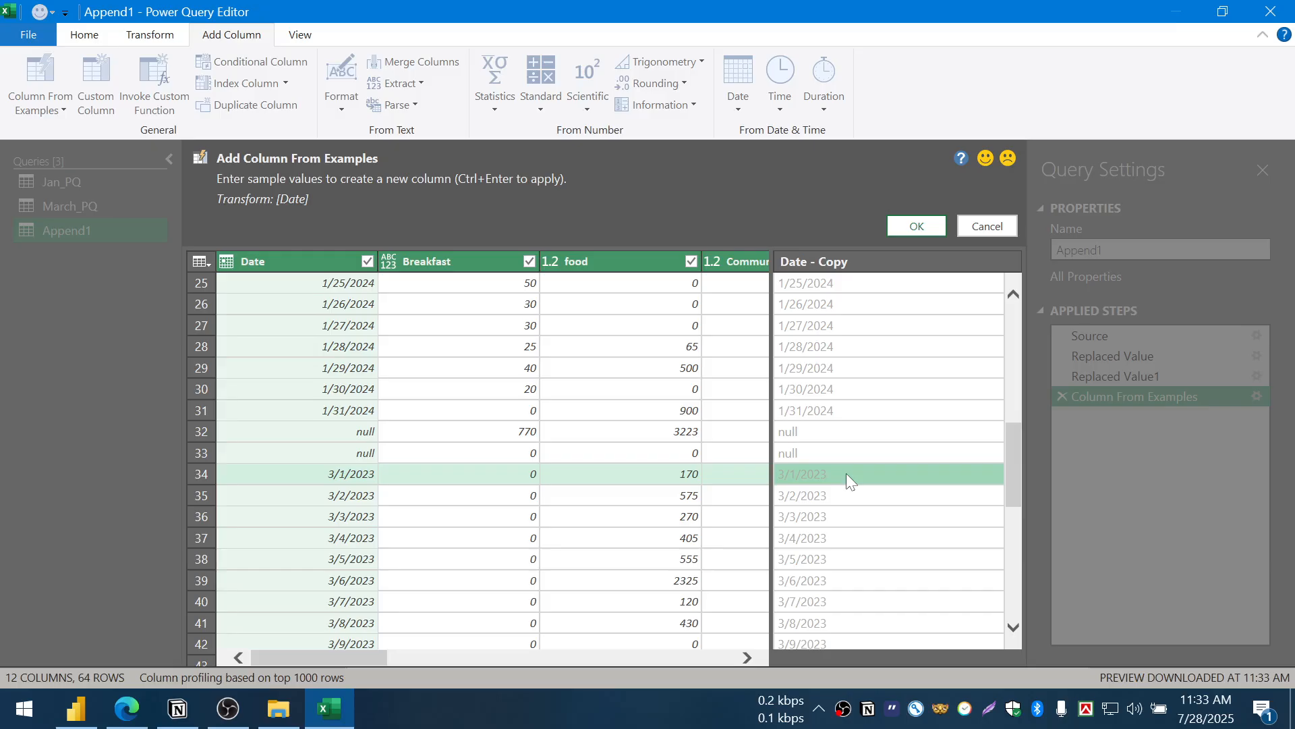
{"action": "left_click", "coordinate": [846, 472]}
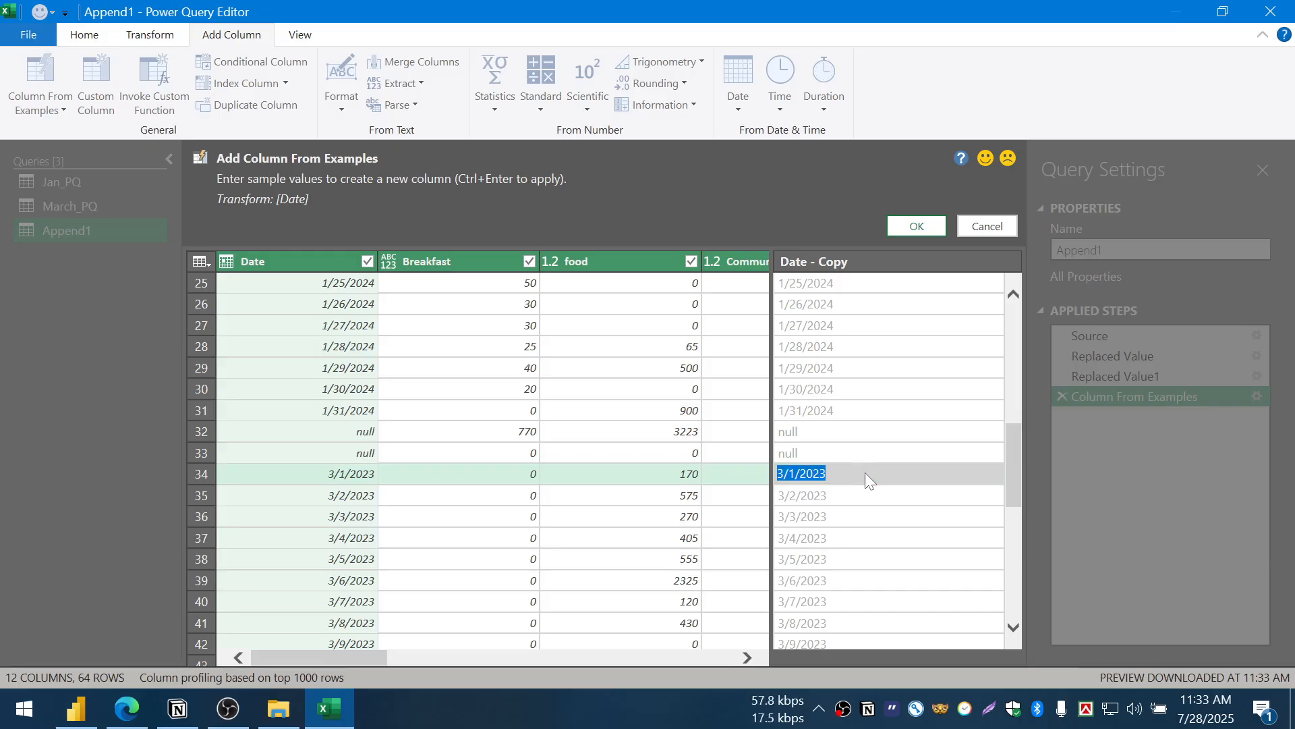
{"action": "type", "text": "3/"}
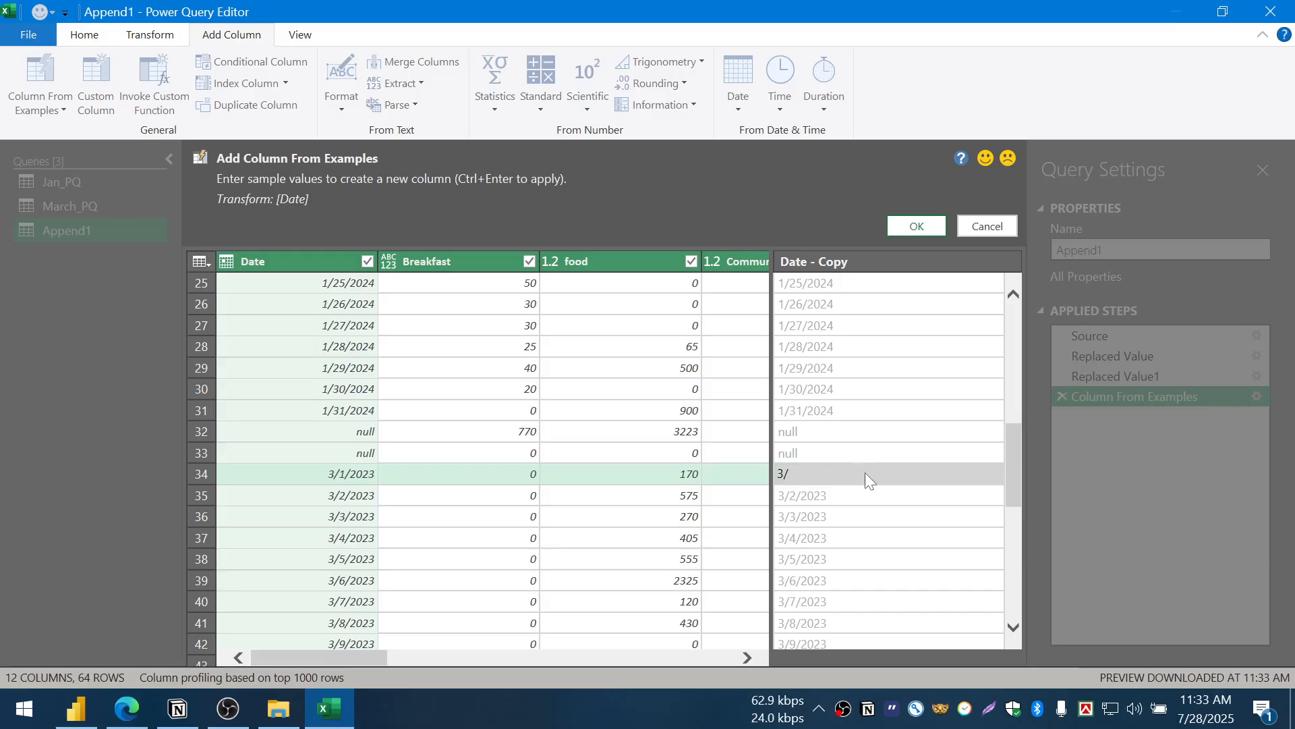
{"action": "type", "text": "1/2024"}
{"action": "key", "text": "Return"}
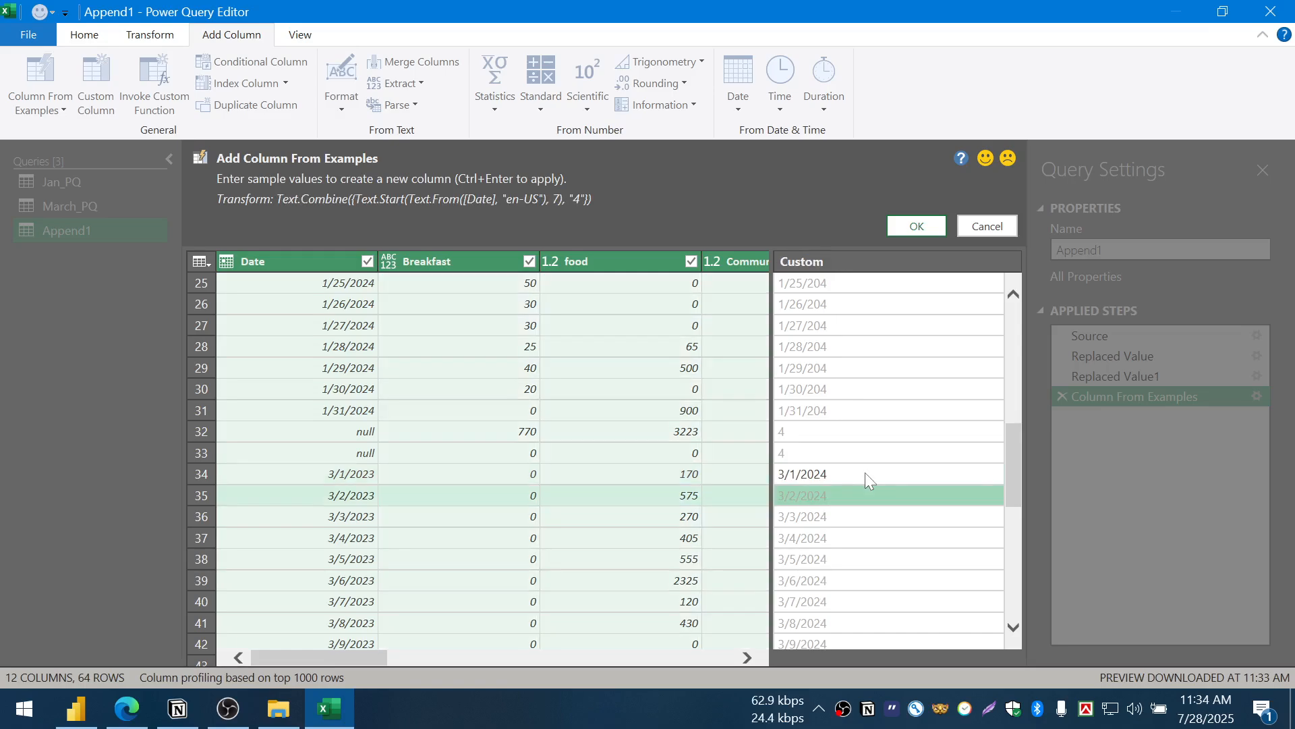
- Correct the example for the 3/10/2023 row to 3/10/2024 and create the column from the examples
{"action": "scroll", "coordinate": [868, 525], "scroll_direction": "down", "scroll_amount": 7}
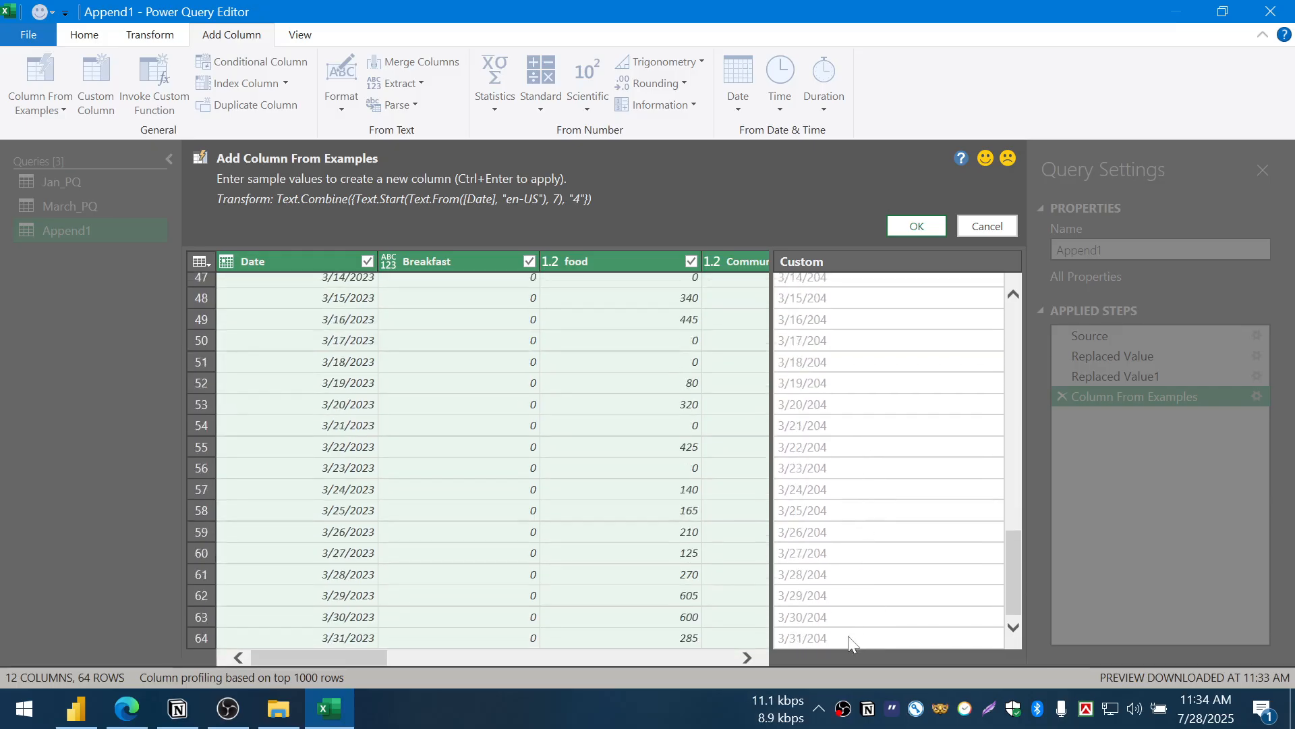
{"action": "scroll", "coordinate": [877, 587], "scroll_direction": "up", "scroll_amount": 7}
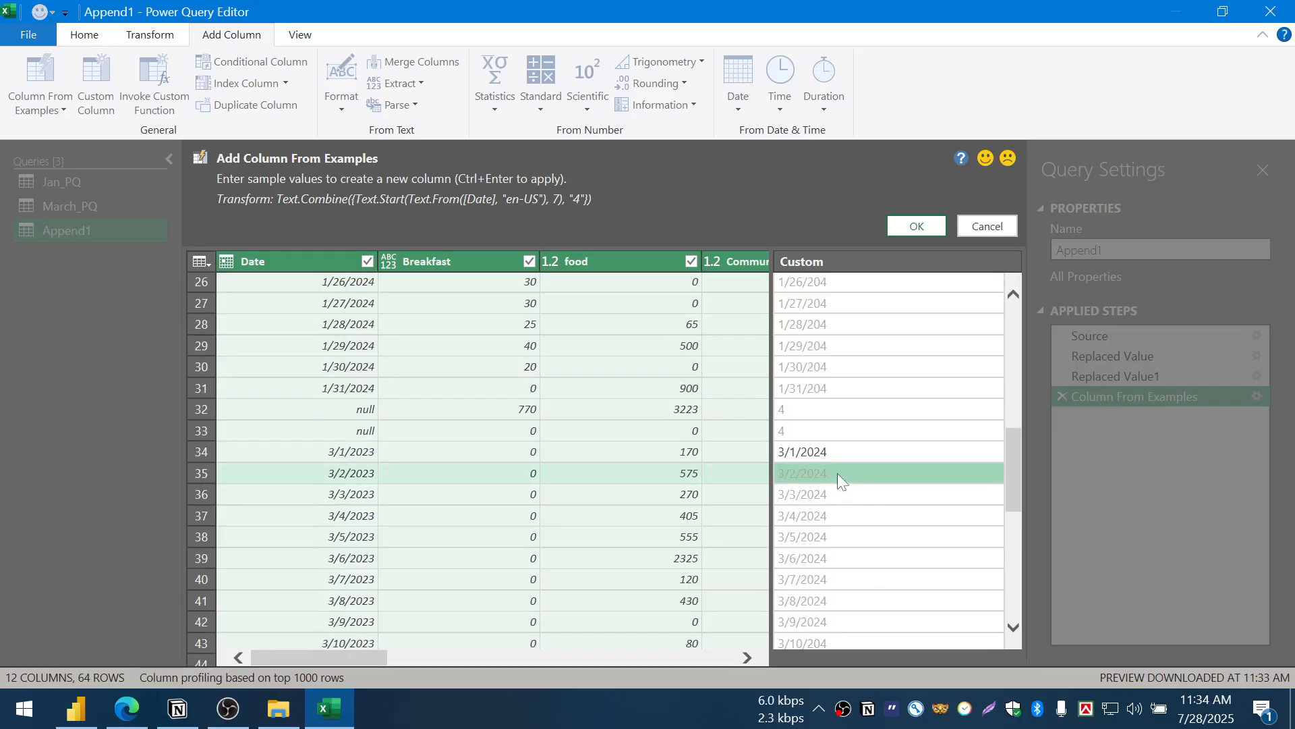
{"action": "scroll", "coordinate": [840, 517], "scroll_direction": "down", "scroll_amount": 3}
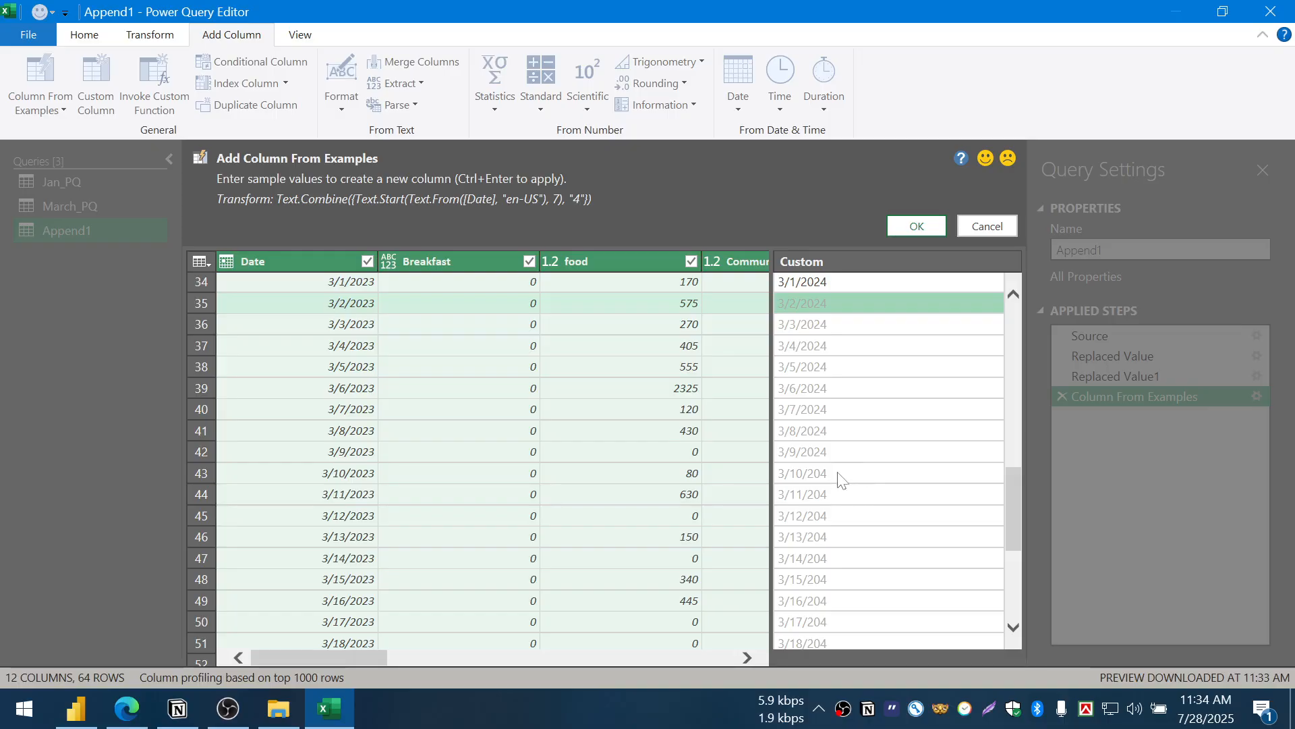
{"action": "left_click", "coordinate": [845, 472]}
{"action": "left_click", "coordinate": [855, 472]}
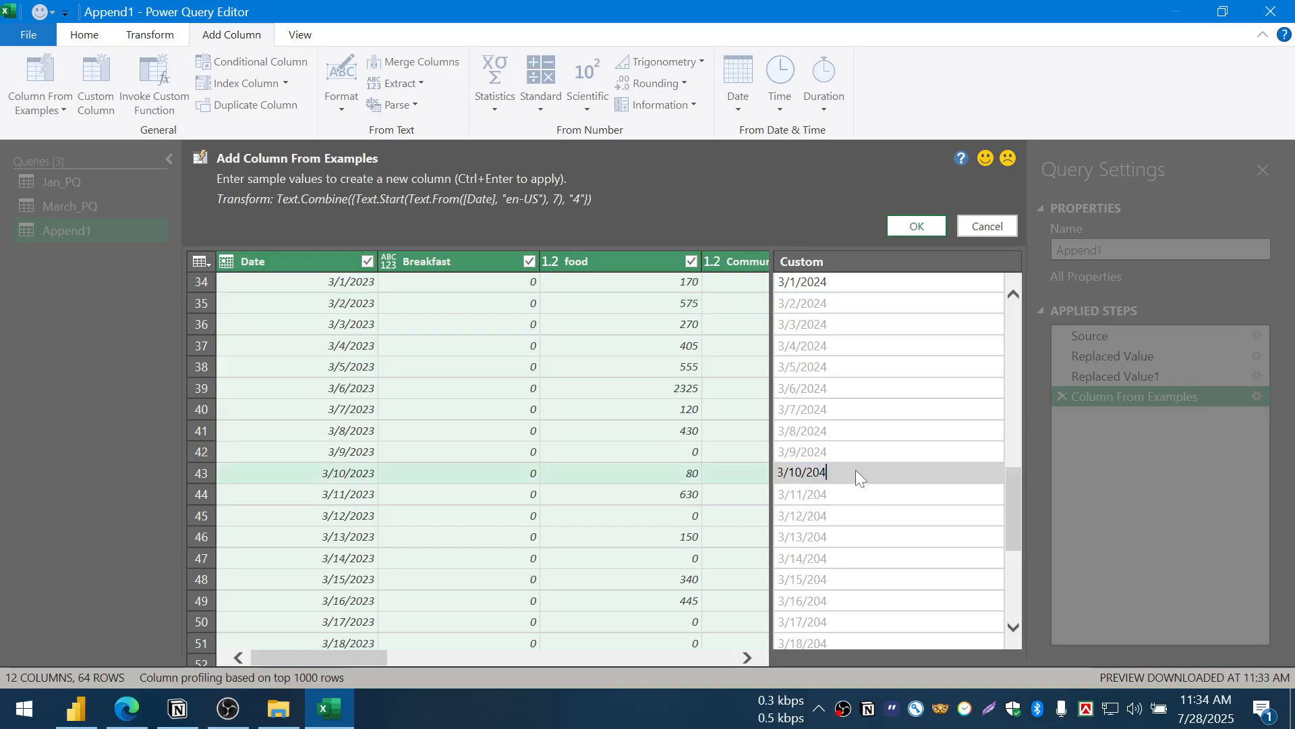
{"action": "type", "text": "2"}
{"action": "key", "text": "Return"}
{"action": "scroll", "coordinate": [855, 473], "scroll_direction": "down", "scroll_amount": 5}
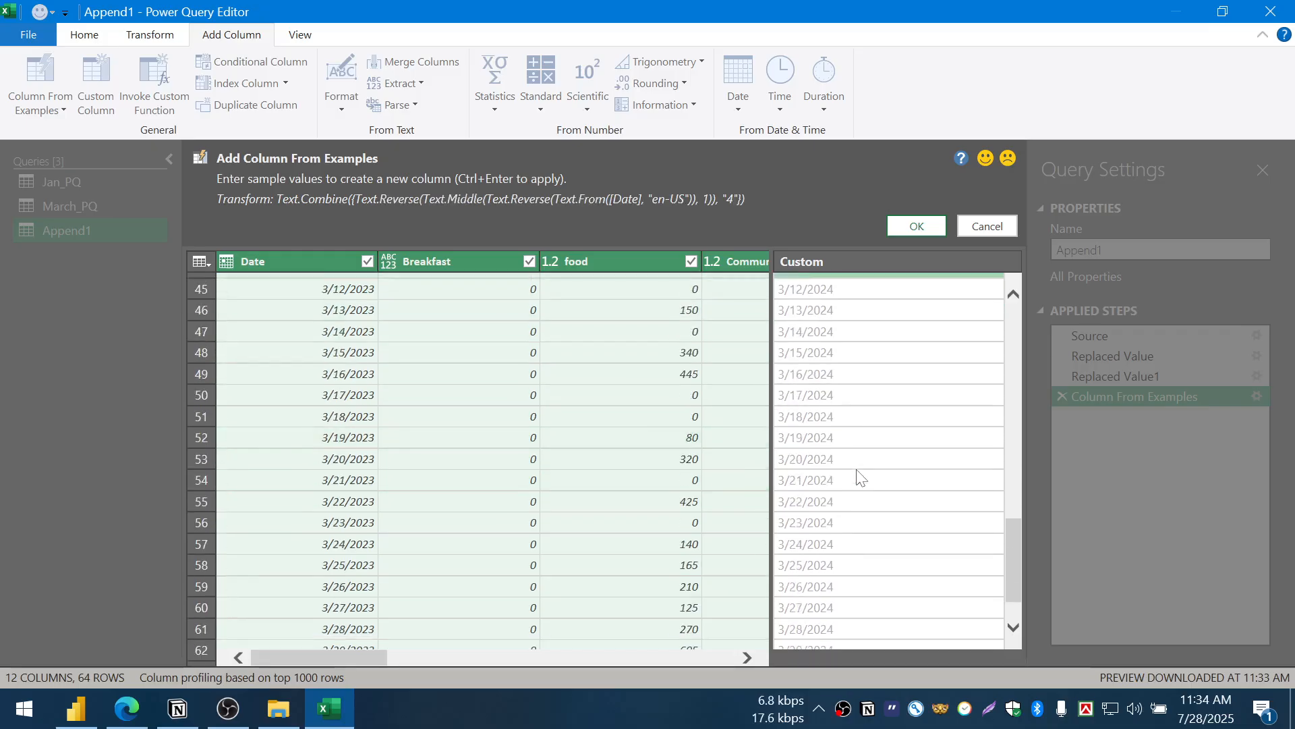
{"action": "left_click", "coordinate": [916, 228]}
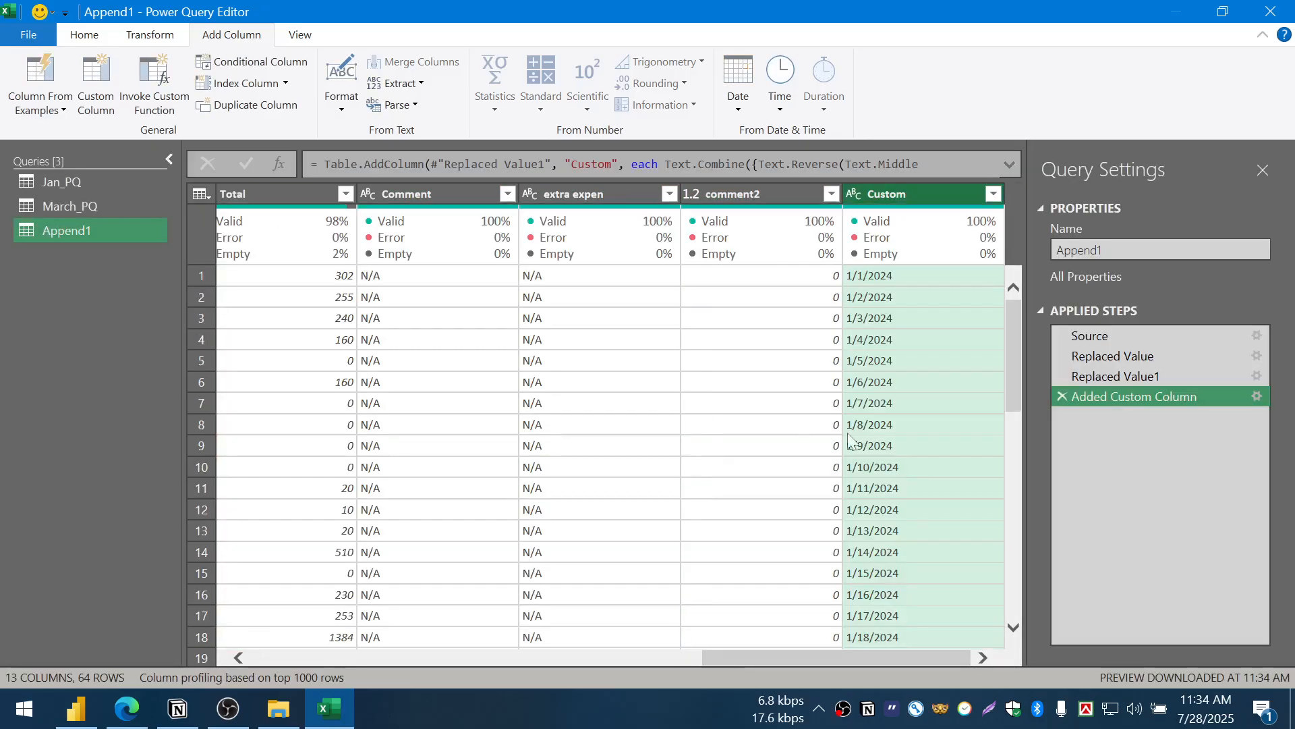
- Rename the new custom column as Date2 and move it directly after the Date column
{"action": "double_click", "coordinate": [903, 195]}
{"action": "type", "text": "Date2"}
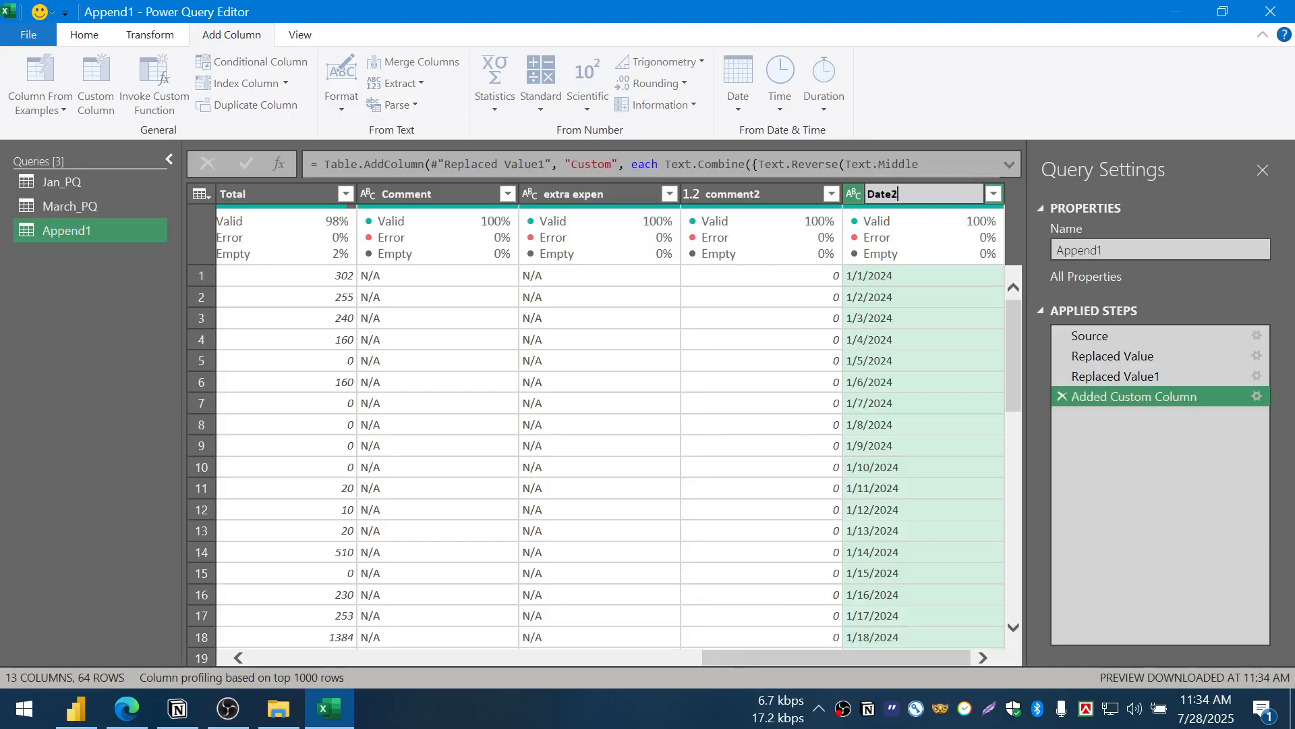
{"action": "key", "text": "Return"}
{"action": "left_click_drag", "start_coordinate": [901, 192], "coordinate": [301, 192]}
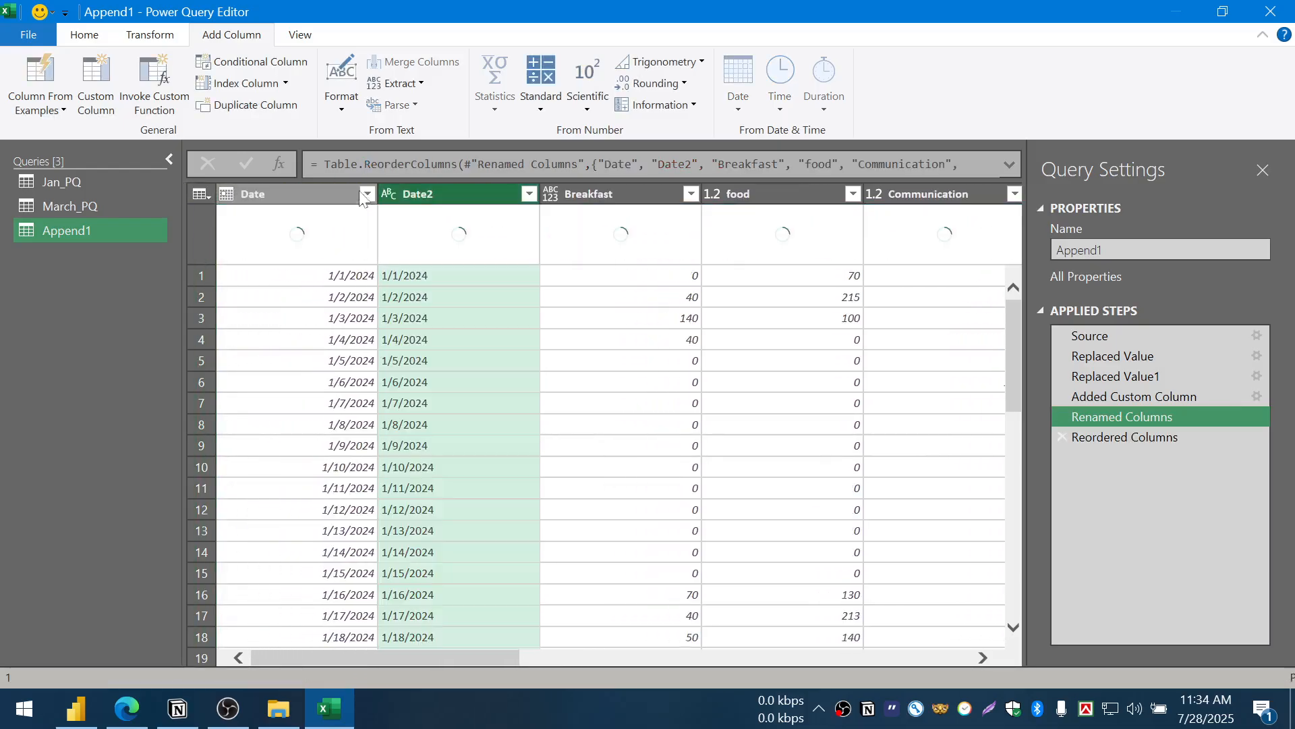
- Compare the Date2 values with the Date column around the change from January to March
{"action": "right_click", "coordinate": [303, 192]}
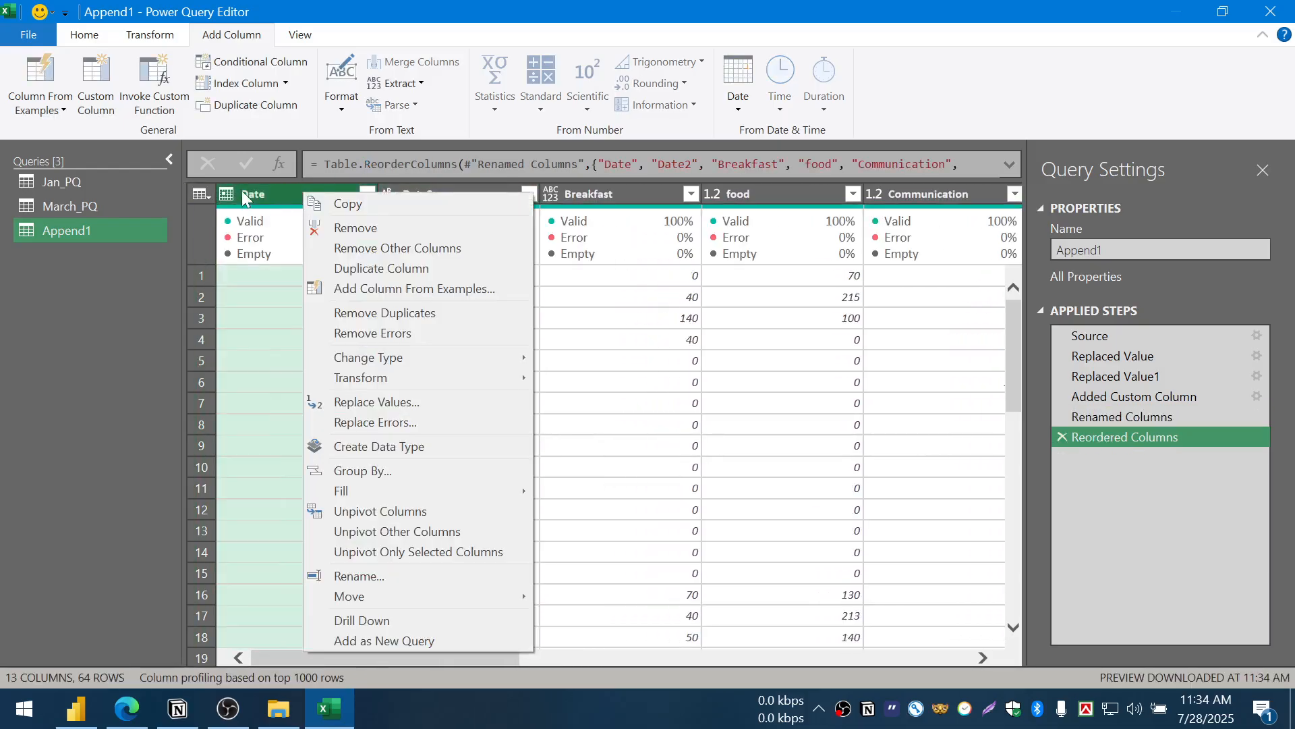
{"action": "key", "text": "Escape"}
{"action": "scroll", "coordinate": [432, 460], "scroll_direction": "down", "scroll_amount": 3}
{"action": "scroll", "coordinate": [432, 461], "scroll_direction": "down", "scroll_amount": 5}
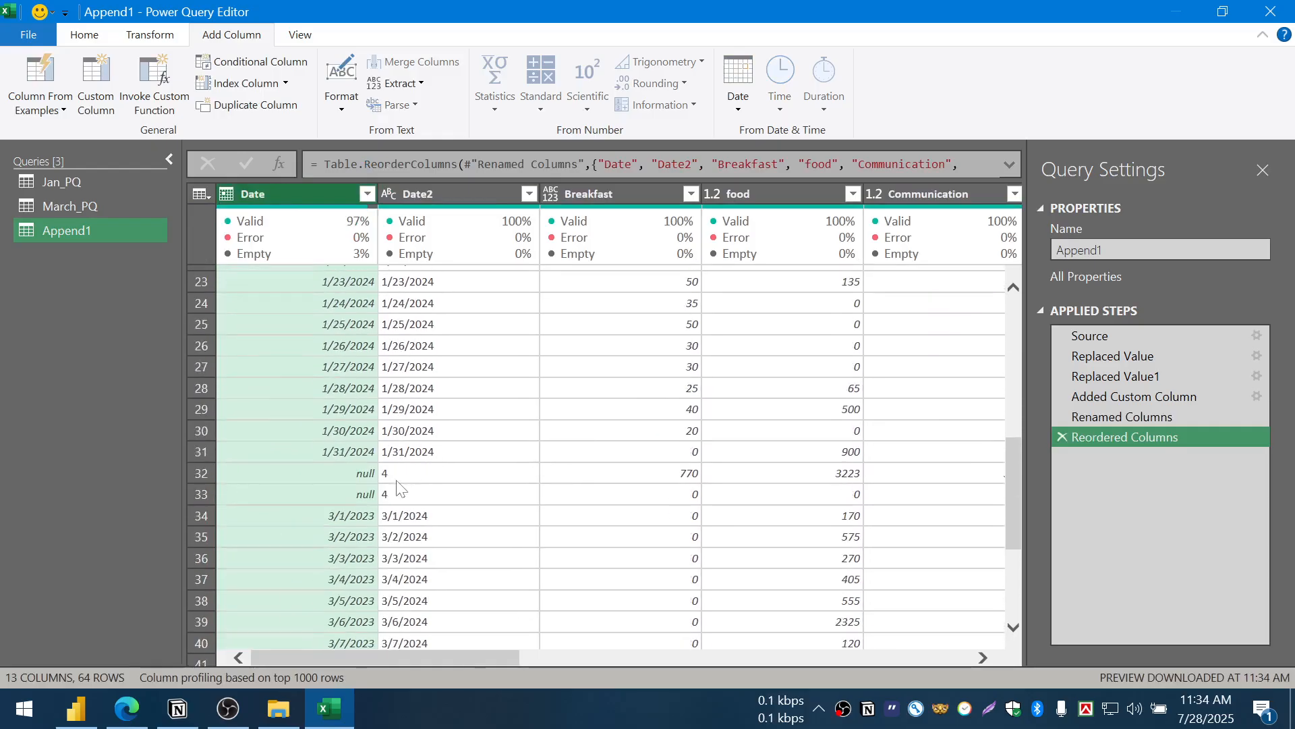
{"action": "left_click", "coordinate": [420, 452]}
{"action": "scroll", "coordinate": [425, 451], "scroll_direction": "down", "scroll_amount": 1}
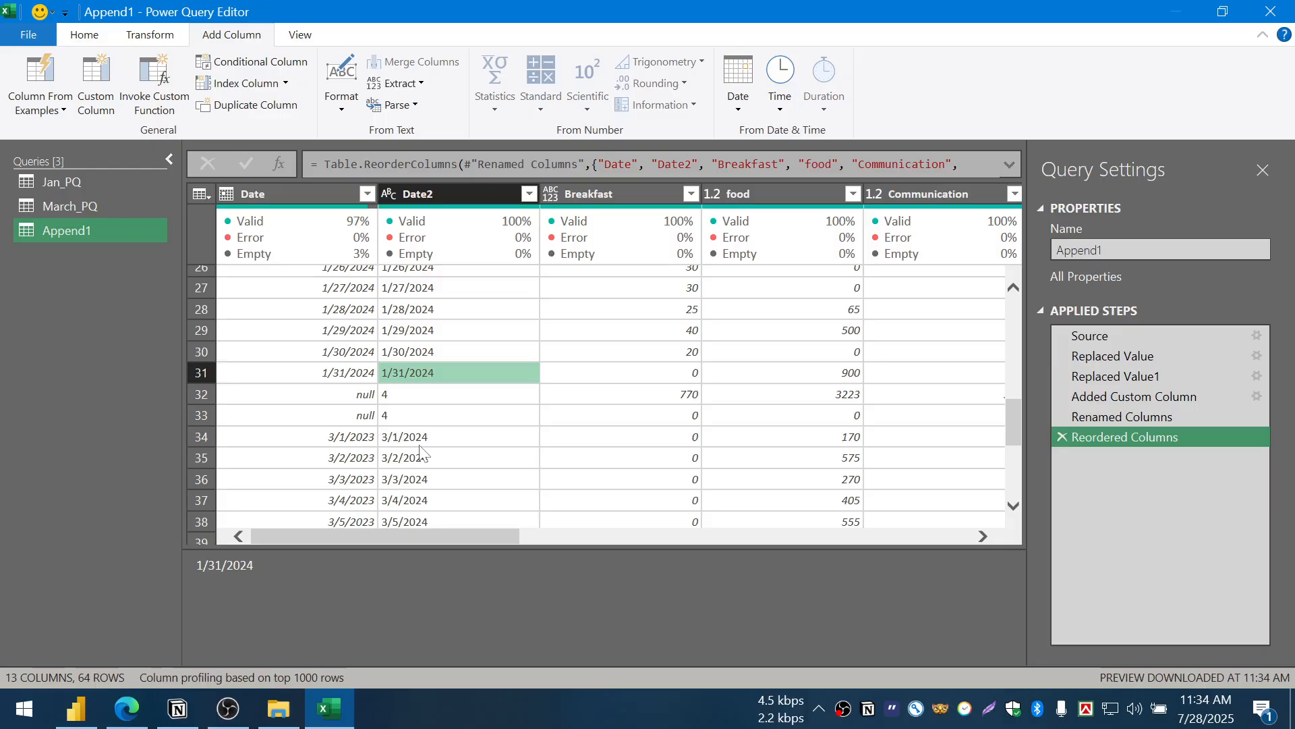
- Check the March rows of Date2 against the original Date values down to the end of the month
{"action": "left_click", "coordinate": [423, 442]}
{"action": "scroll", "coordinate": [423, 445], "scroll_direction": "down", "scroll_amount": 3}
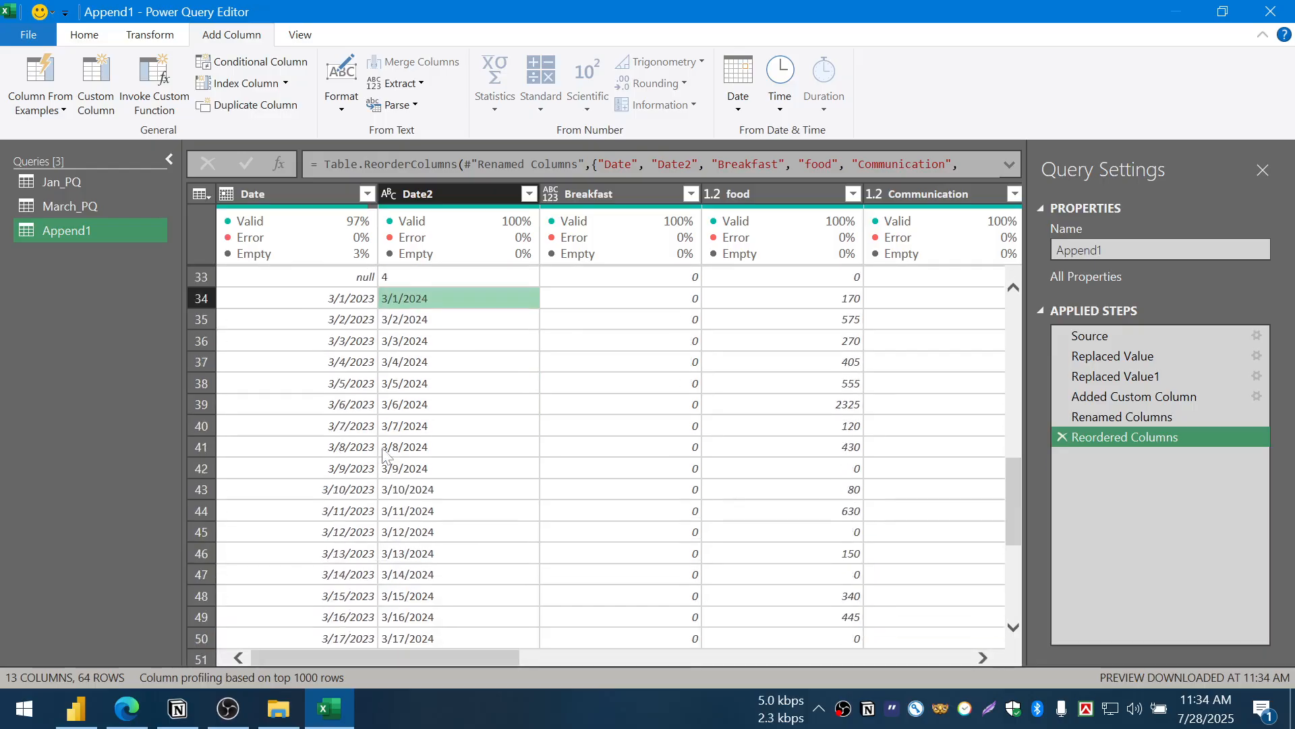
{"action": "scroll", "coordinate": [423, 405], "scroll_direction": "up", "scroll_amount": 5}
{"action": "scroll", "coordinate": [404, 432], "scroll_direction": "down", "scroll_amount": 2}
{"action": "left_click", "coordinate": [363, 474]}
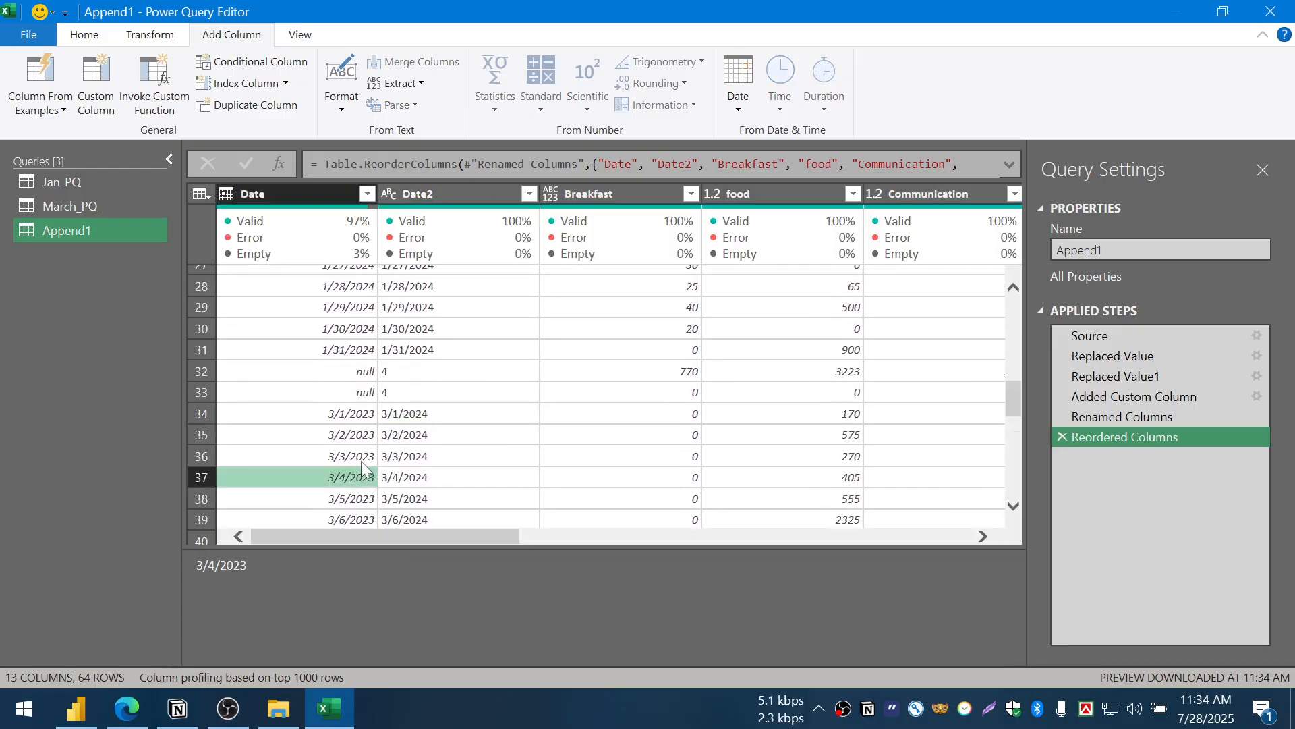
{"action": "scroll", "coordinate": [371, 473], "scroll_direction": "down", "scroll_amount": 8}
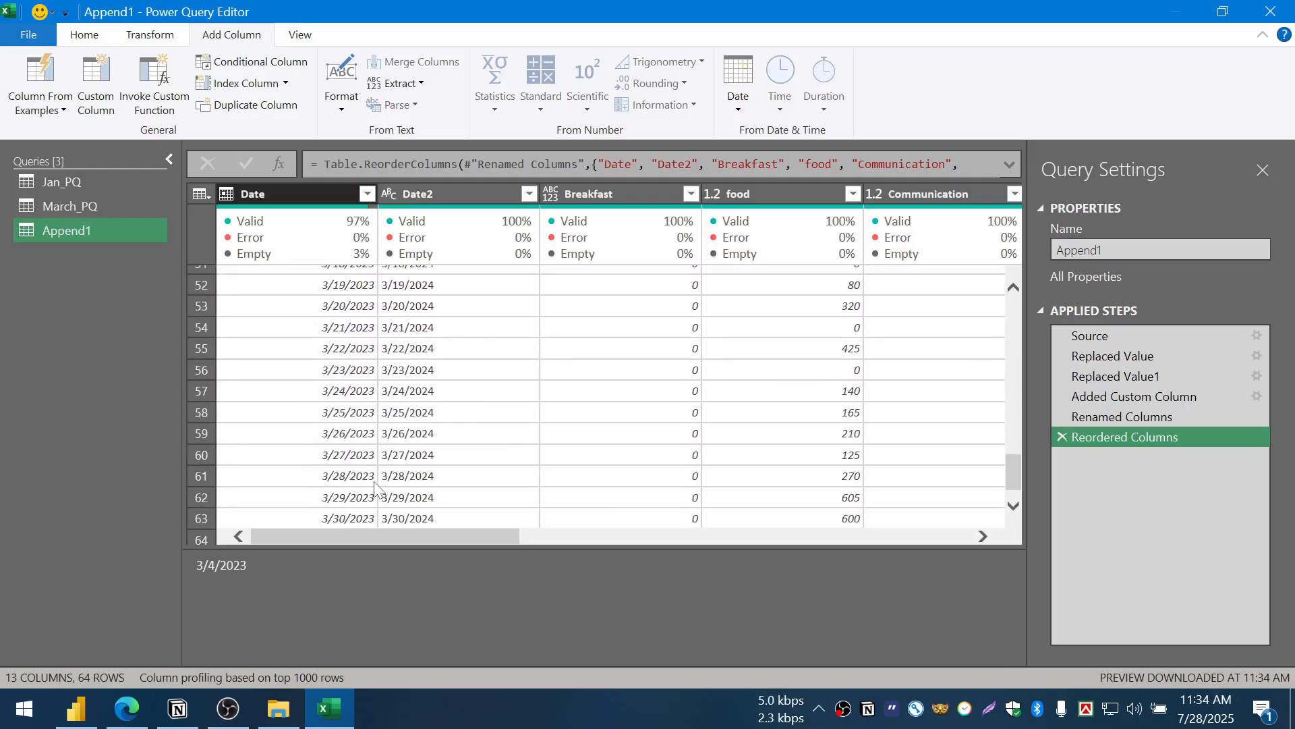
{"action": "scroll", "coordinate": [402, 457], "scroll_direction": "up", "scroll_amount": 13}
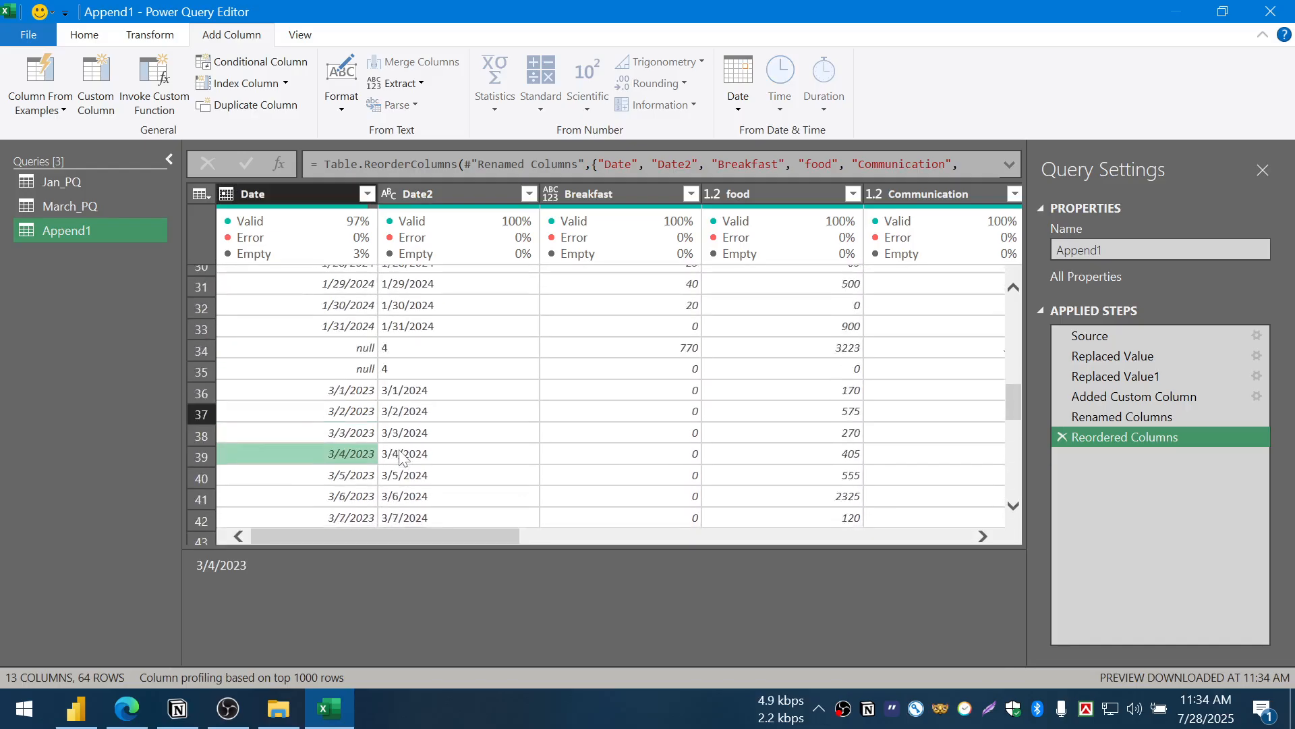
- Remove the original Date column from the Append1 query and rename Date2 as Date
{"action": "left_click", "coordinate": [430, 202]}
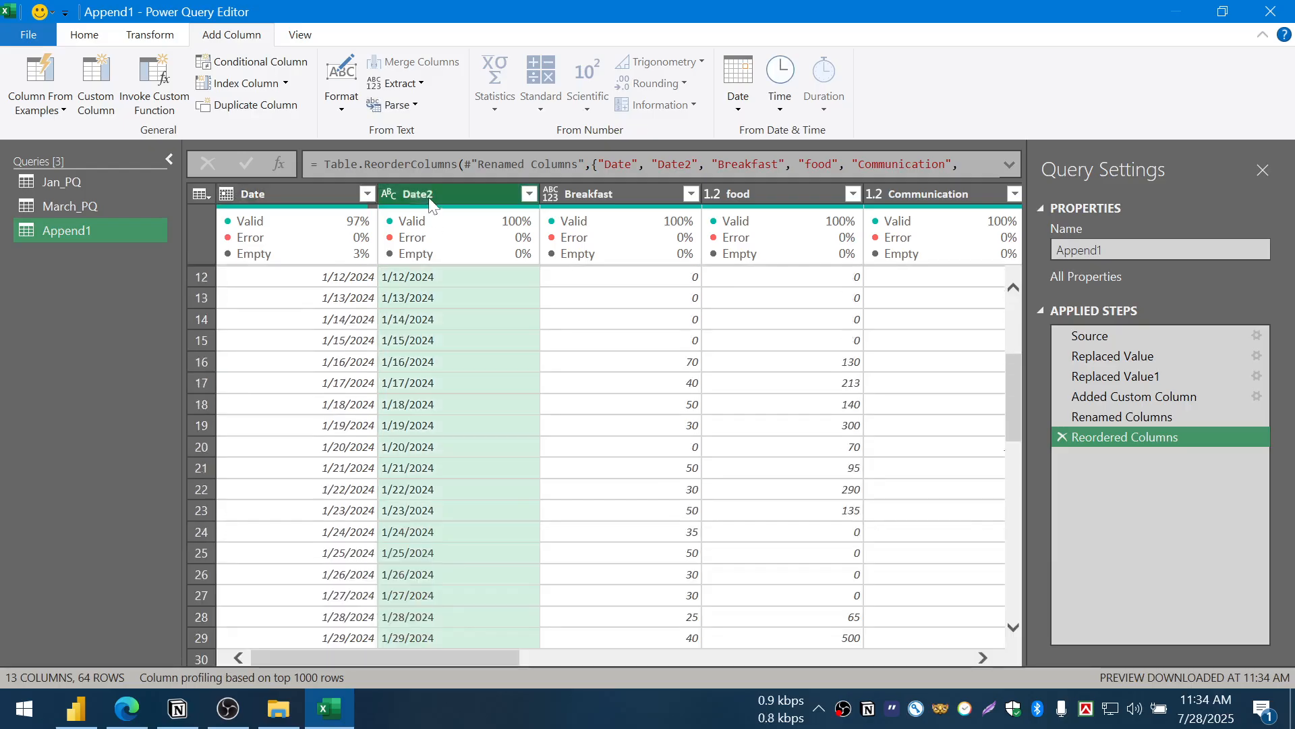
{"action": "left_click", "coordinate": [323, 202]}
{"action": "right_click", "coordinate": [325, 201]}
{"action": "left_click", "coordinate": [369, 233]}
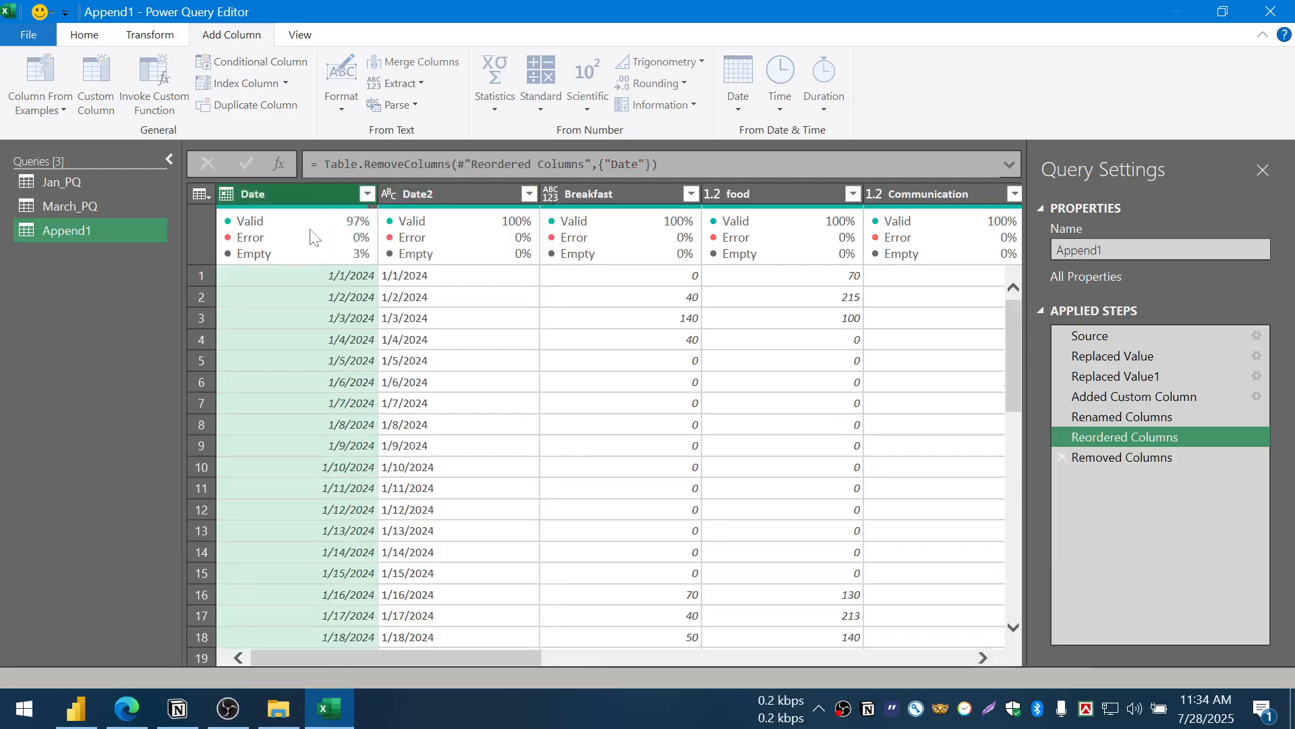
{"action": "double_click", "coordinate": [273, 196]}
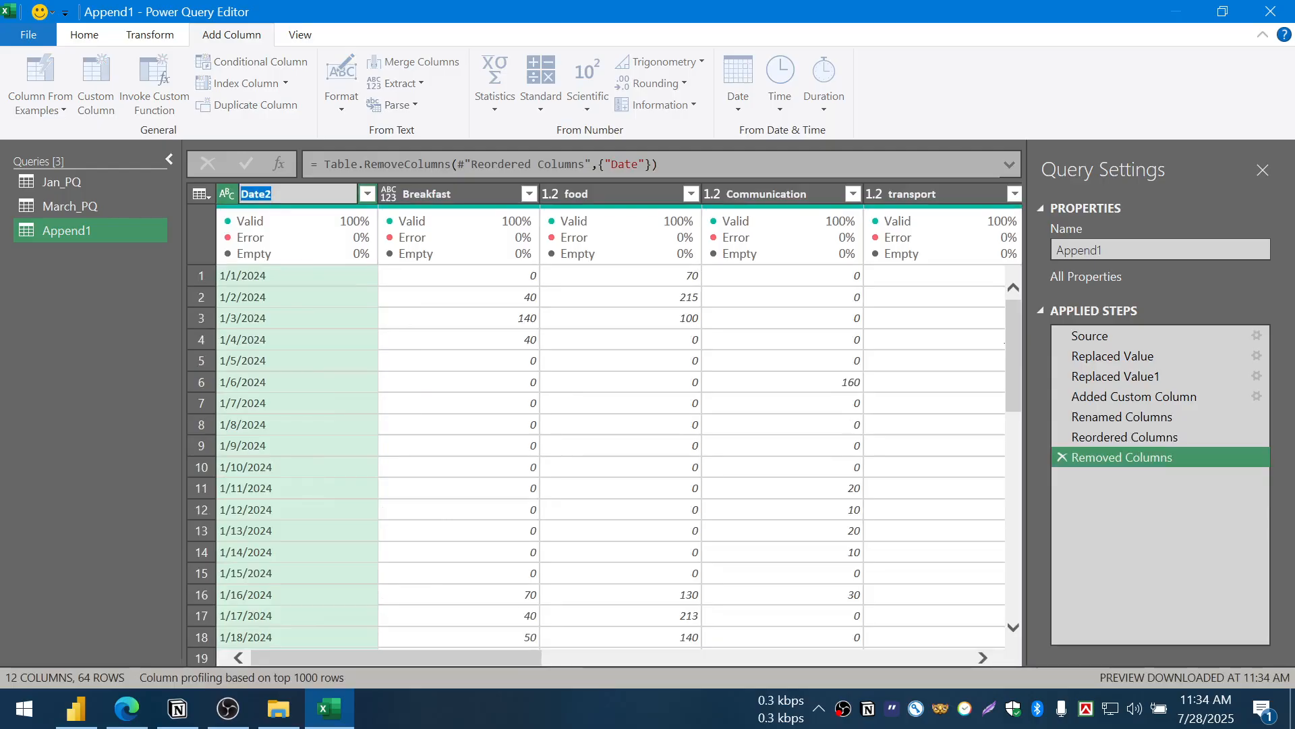
{"action": "type", "text": "Date"}
{"action": "key", "text": "Return"}
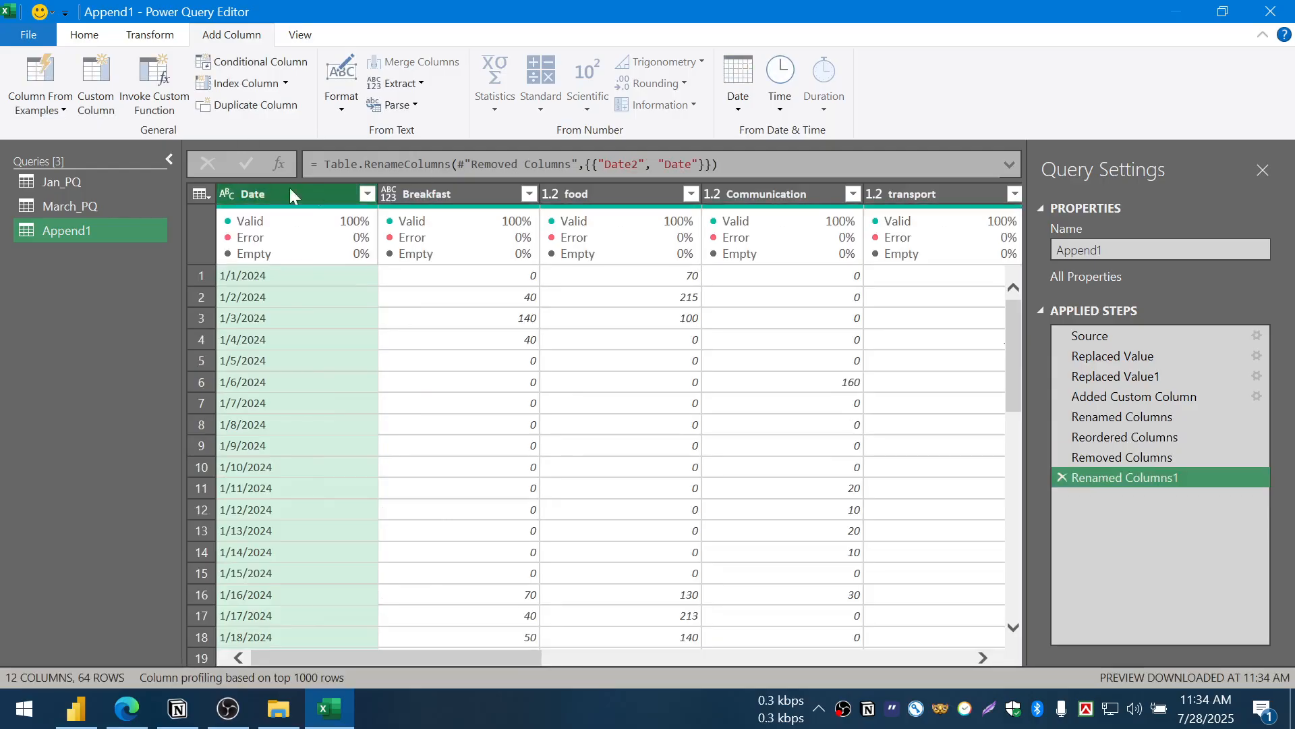
- Close and load the Append1 query, and refresh the PivotTable on Sheet1
{"action": "left_click", "coordinate": [84, 35]}
{"action": "left_click", "coordinate": [34, 76]}
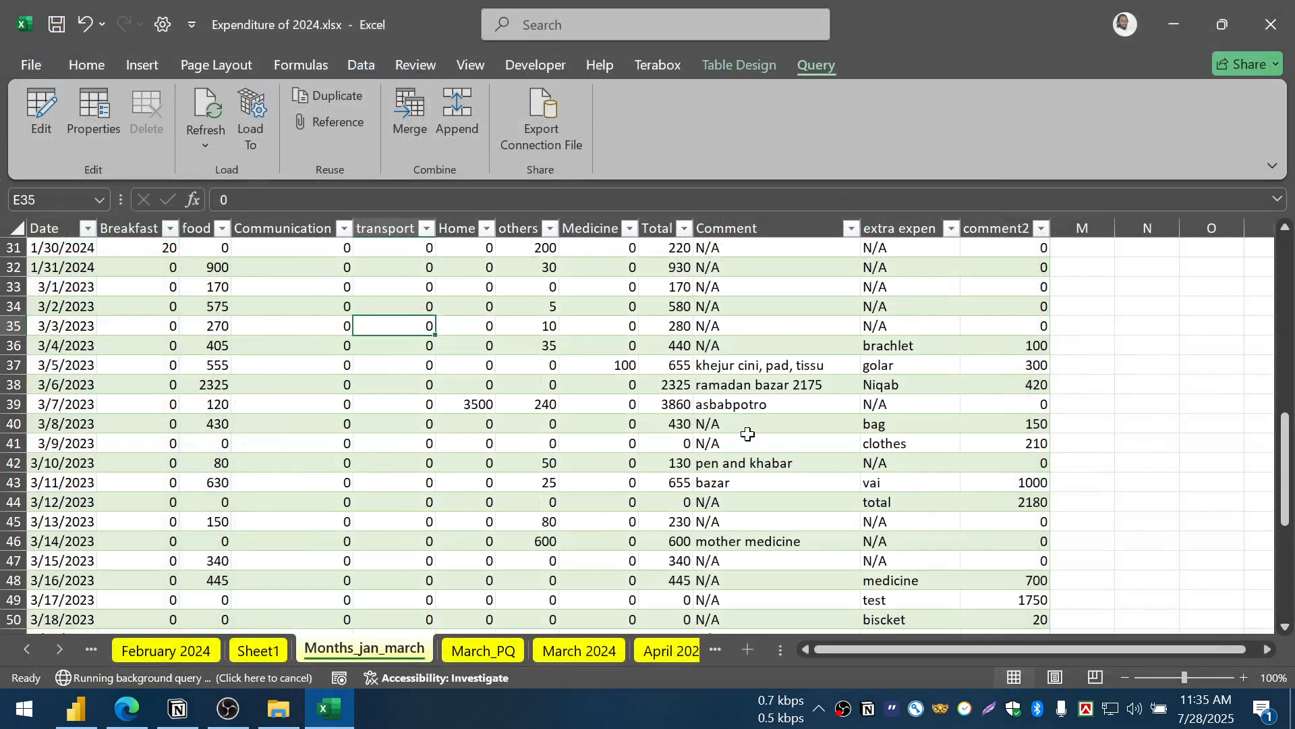
{"action": "left_click", "coordinate": [263, 654]}
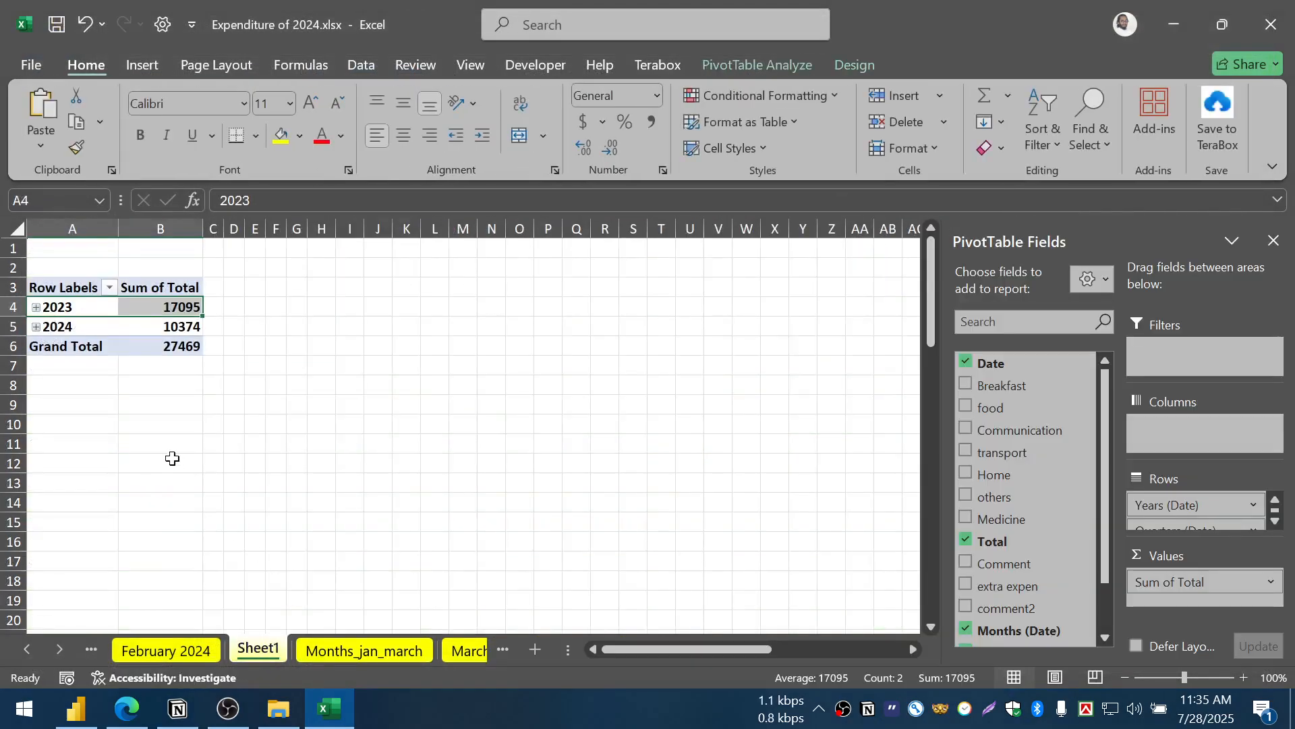
{"action": "left_click", "coordinate": [783, 66]}
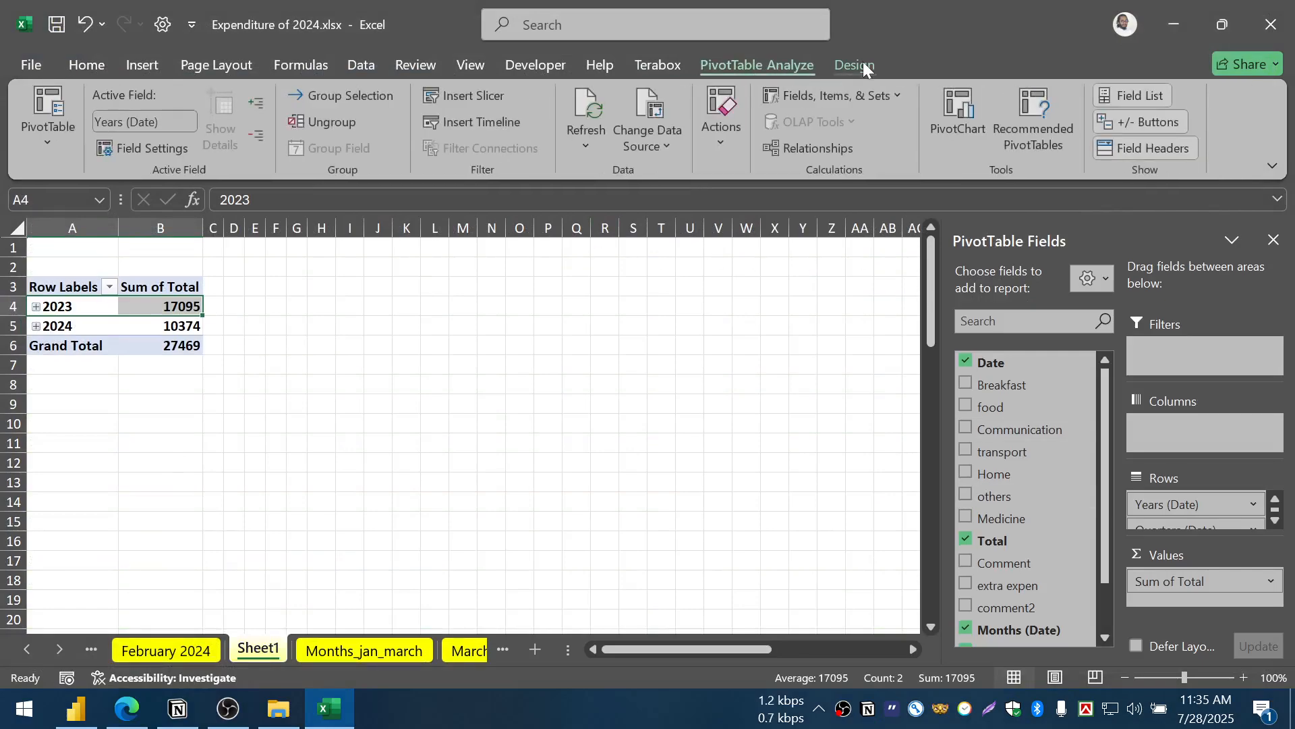
{"action": "left_click", "coordinate": [586, 115]}
- Review the refreshed PivotTable's daily totals, its grand total and the row between January and March
{"action": "scroll", "coordinate": [224, 446], "scroll_direction": "down", "scroll_amount": 6}
{"action": "scroll", "coordinate": [224, 446], "scroll_direction": "up", "scroll_amount": 6}
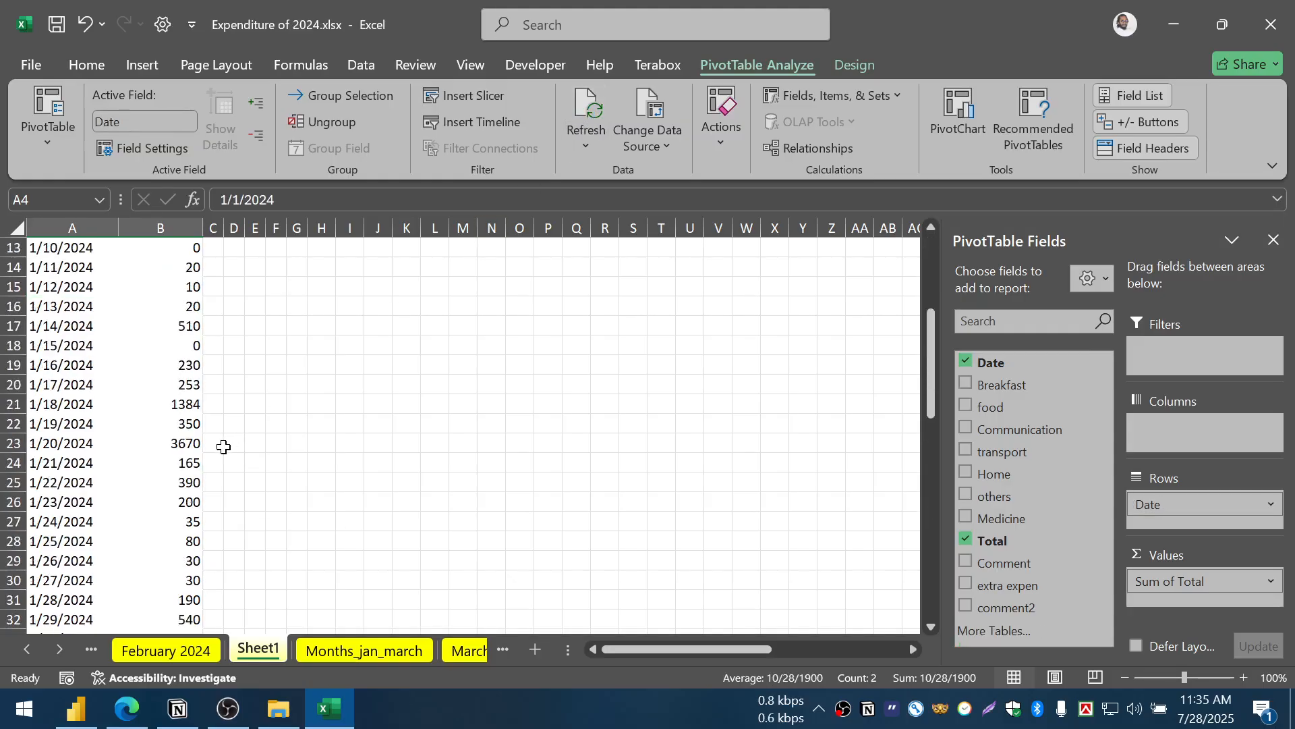
{"action": "scroll", "coordinate": [224, 447], "scroll_direction": "down", "scroll_amount": 16}
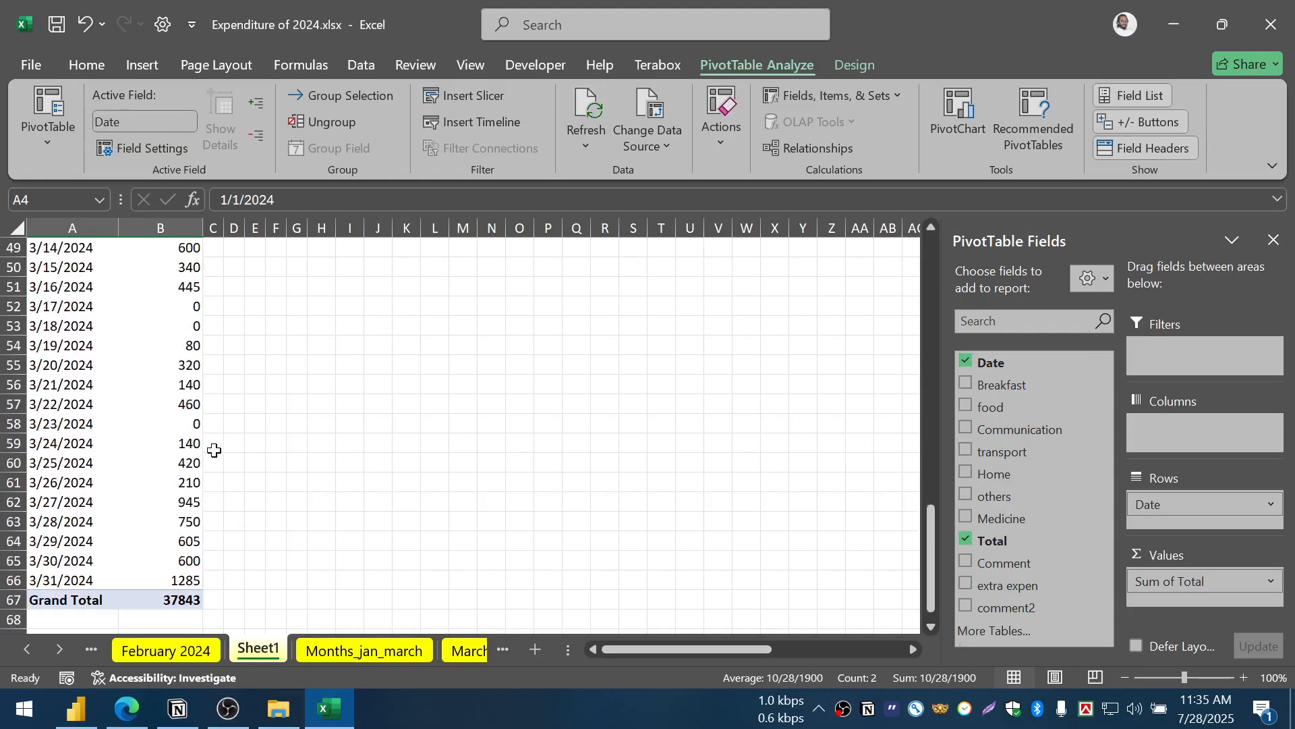
{"action": "left_click", "coordinate": [177, 600]}
{"action": "scroll", "coordinate": [120, 438], "scroll_direction": "up", "scroll_amount": 15}
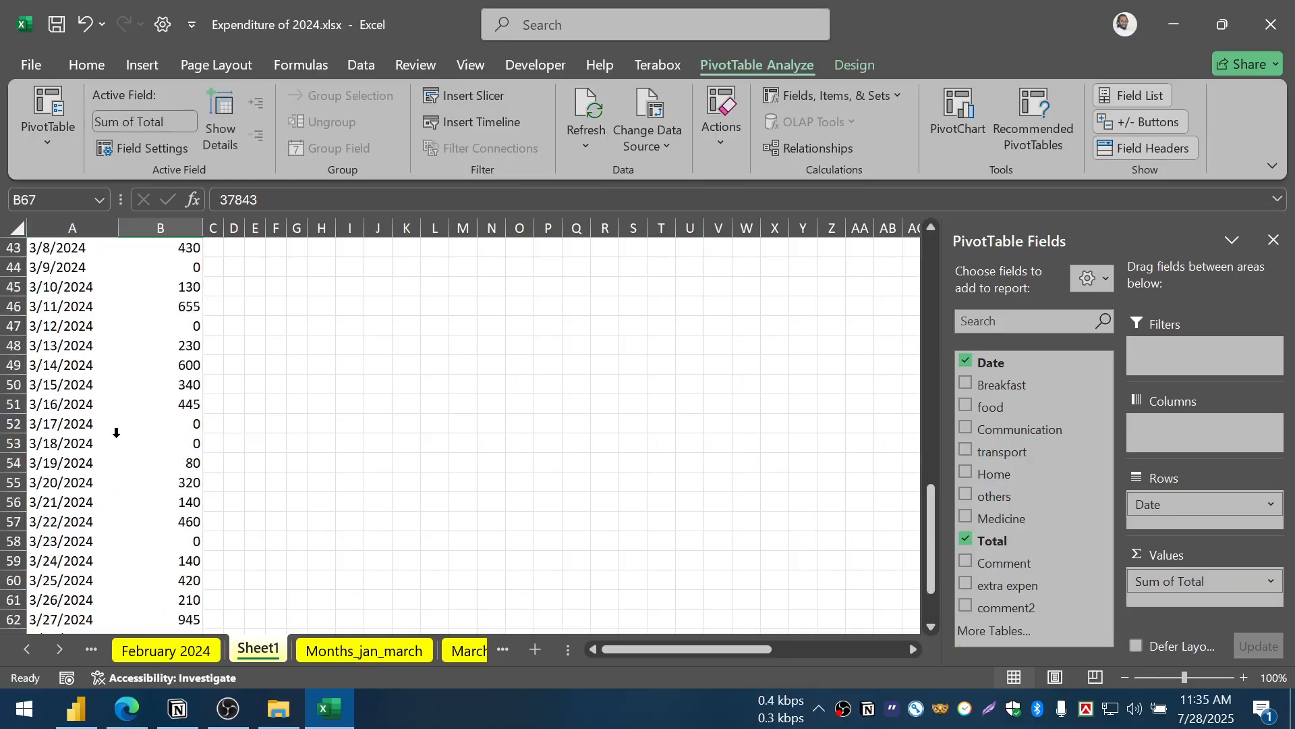
{"action": "scroll", "coordinate": [120, 437], "scroll_direction": "down", "scroll_amount": 7}
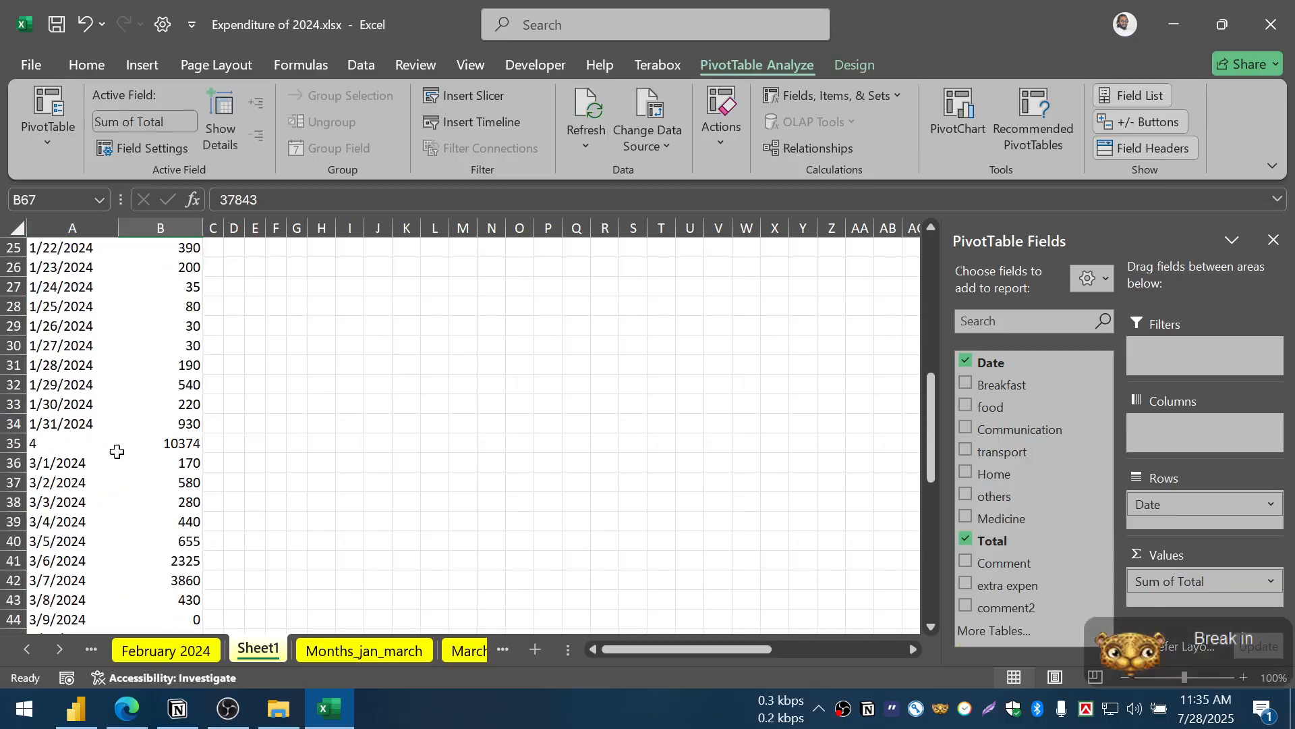
{"action": "left_click", "coordinate": [118, 448]}
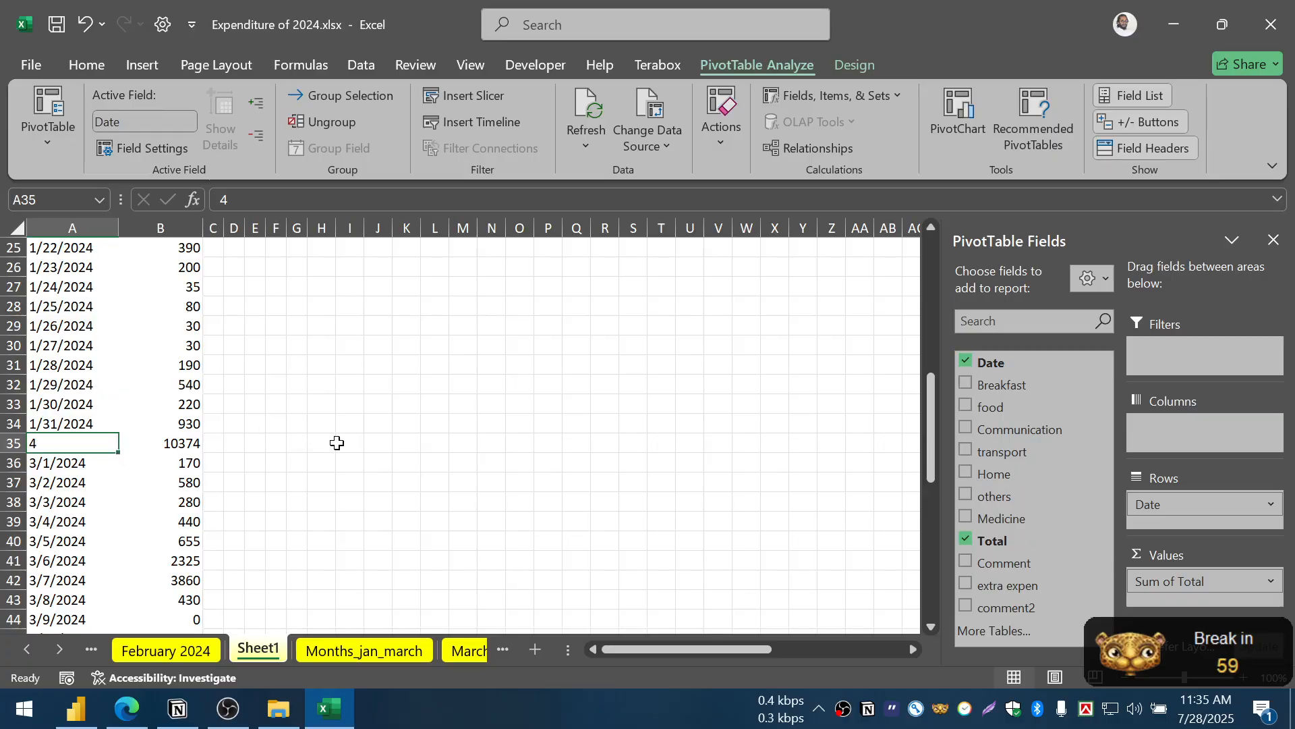
- Filter the item 4 out of the PivotTable's row labels and check the grand total
{"action": "scroll", "coordinate": [337, 443], "scroll_direction": "up", "scroll_amount": 8}
{"action": "left_click", "coordinate": [109, 287]}
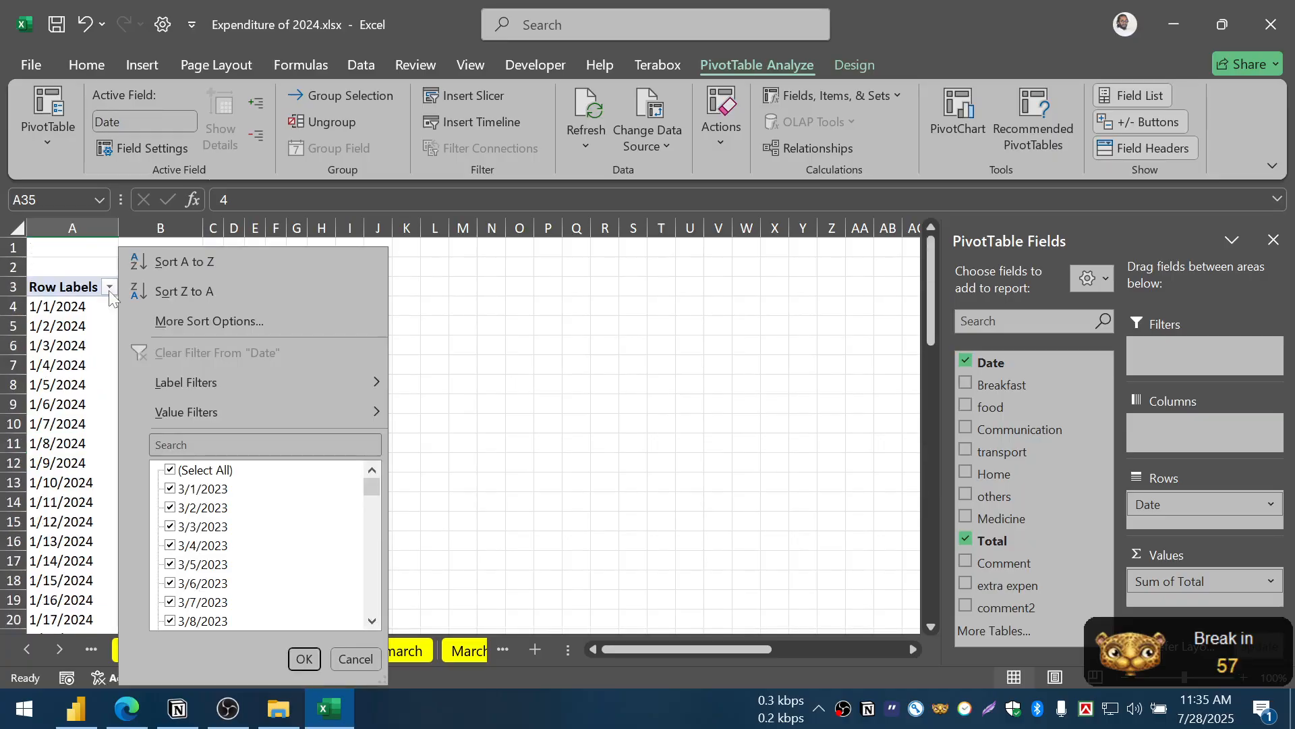
{"action": "scroll", "coordinate": [243, 547], "scroll_direction": "down", "scroll_amount": 10}
{"action": "scroll", "coordinate": [255, 573], "scroll_direction": "down", "scroll_amount": 20}
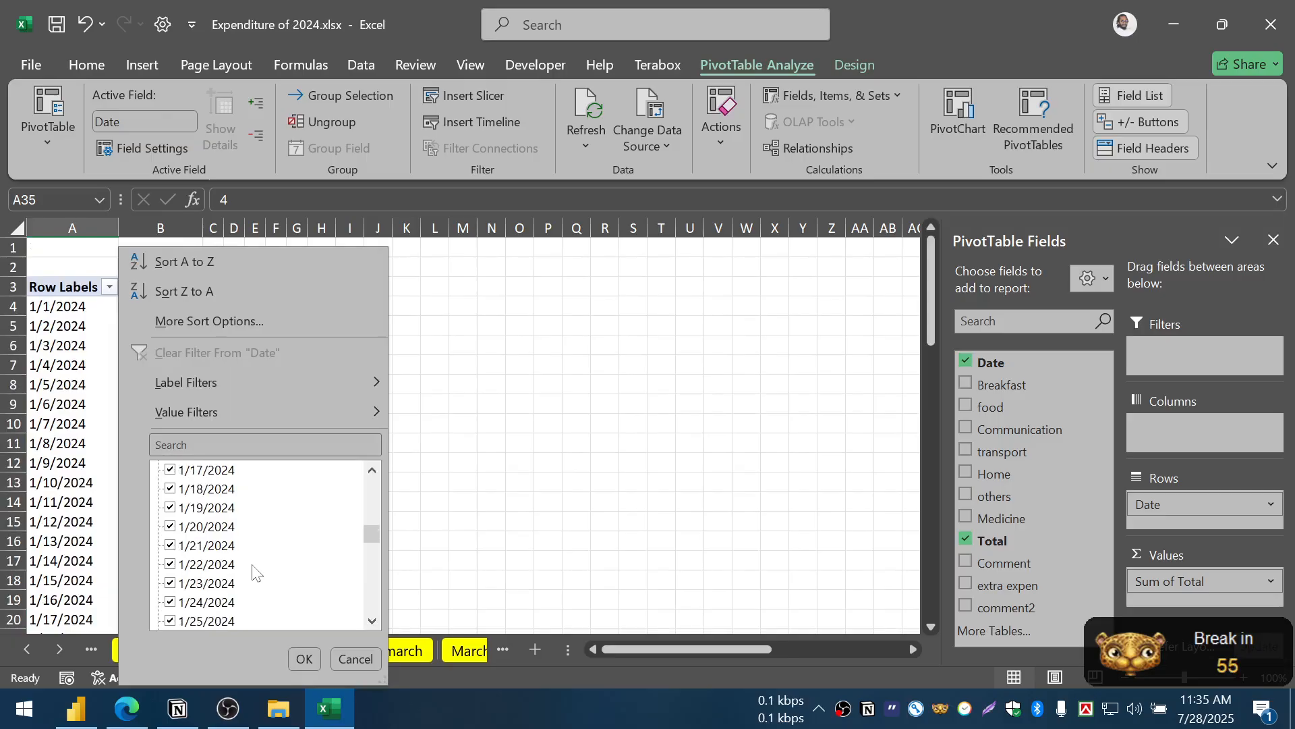
{"action": "scroll", "coordinate": [255, 574], "scroll_direction": "up", "scroll_amount": 20}
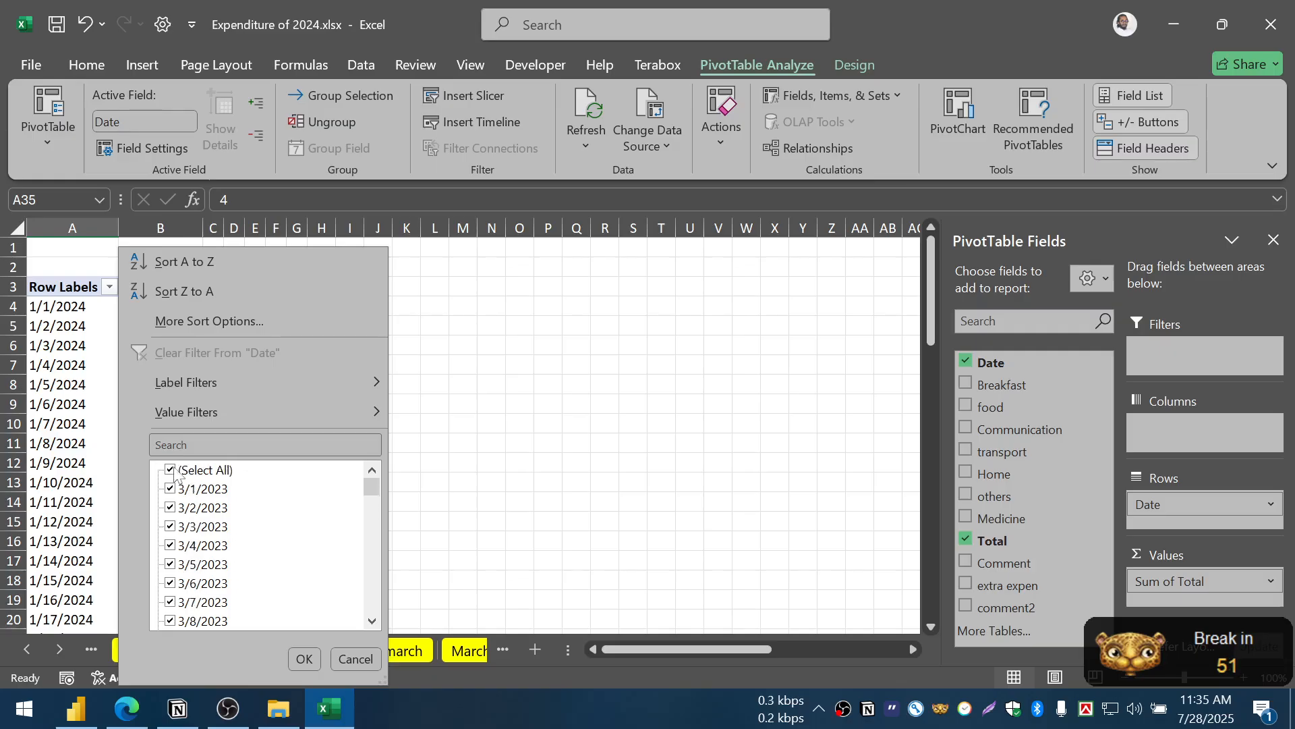
{"action": "scroll", "coordinate": [340, 587], "scroll_direction": "down", "scroll_amount": 14}
{"action": "left_click_drag", "start_coordinate": [370, 529], "coordinate": [376, 585]}
{"action": "left_click", "coordinate": [170, 507]}
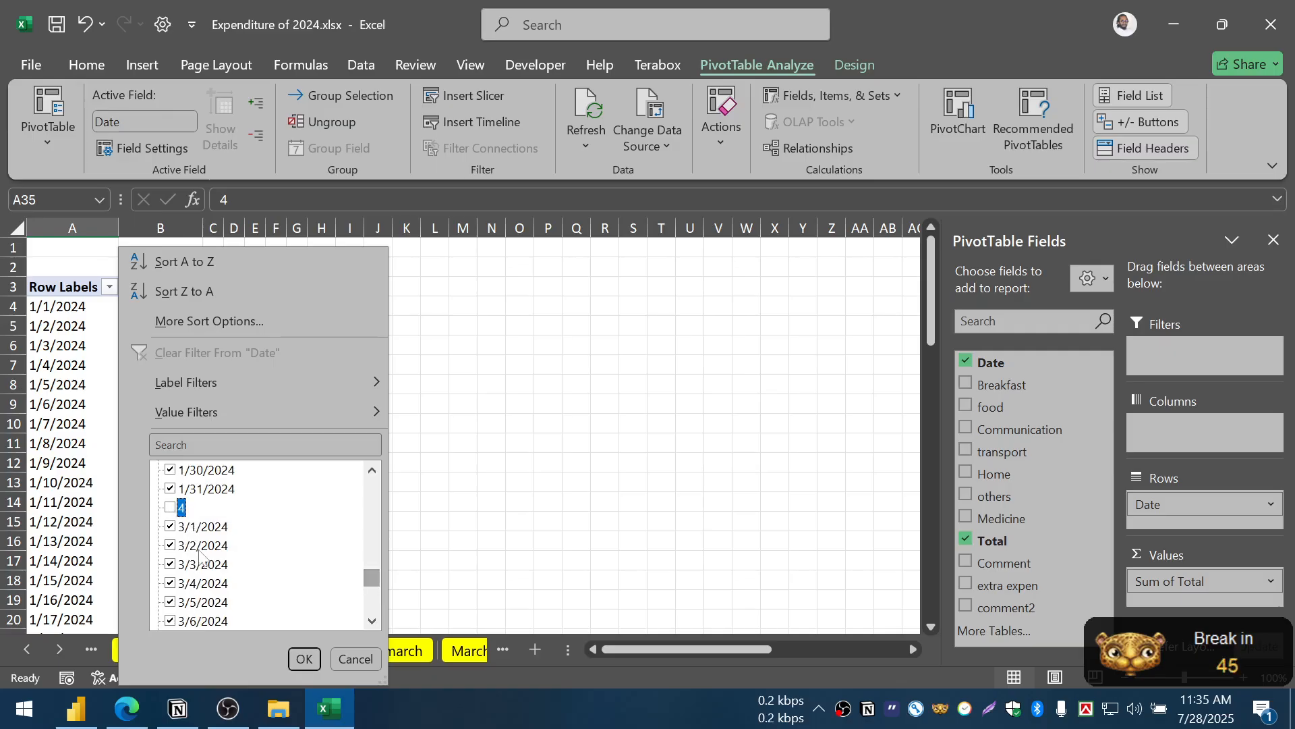
{"action": "left_click", "coordinate": [303, 658]}
{"action": "scroll", "coordinate": [211, 450], "scroll_direction": "down", "scroll_amount": 17}
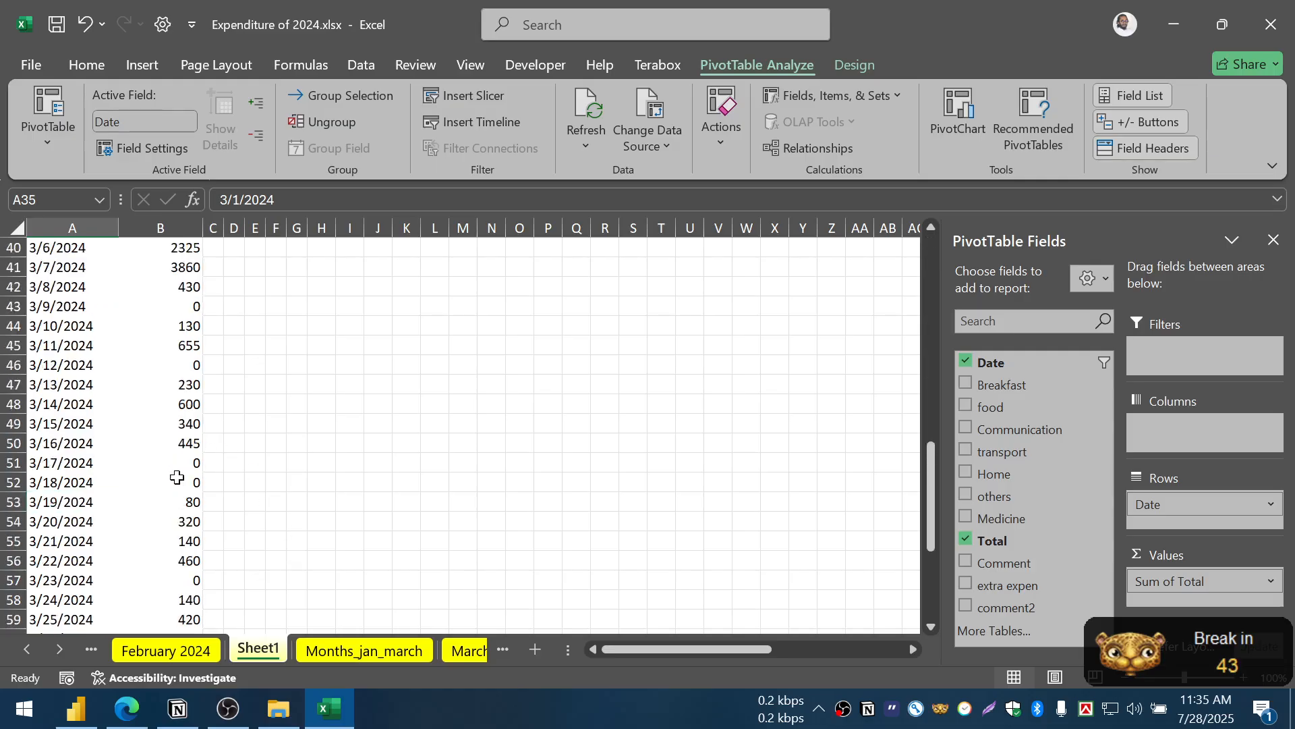
{"action": "left_click", "coordinate": [152, 523]}
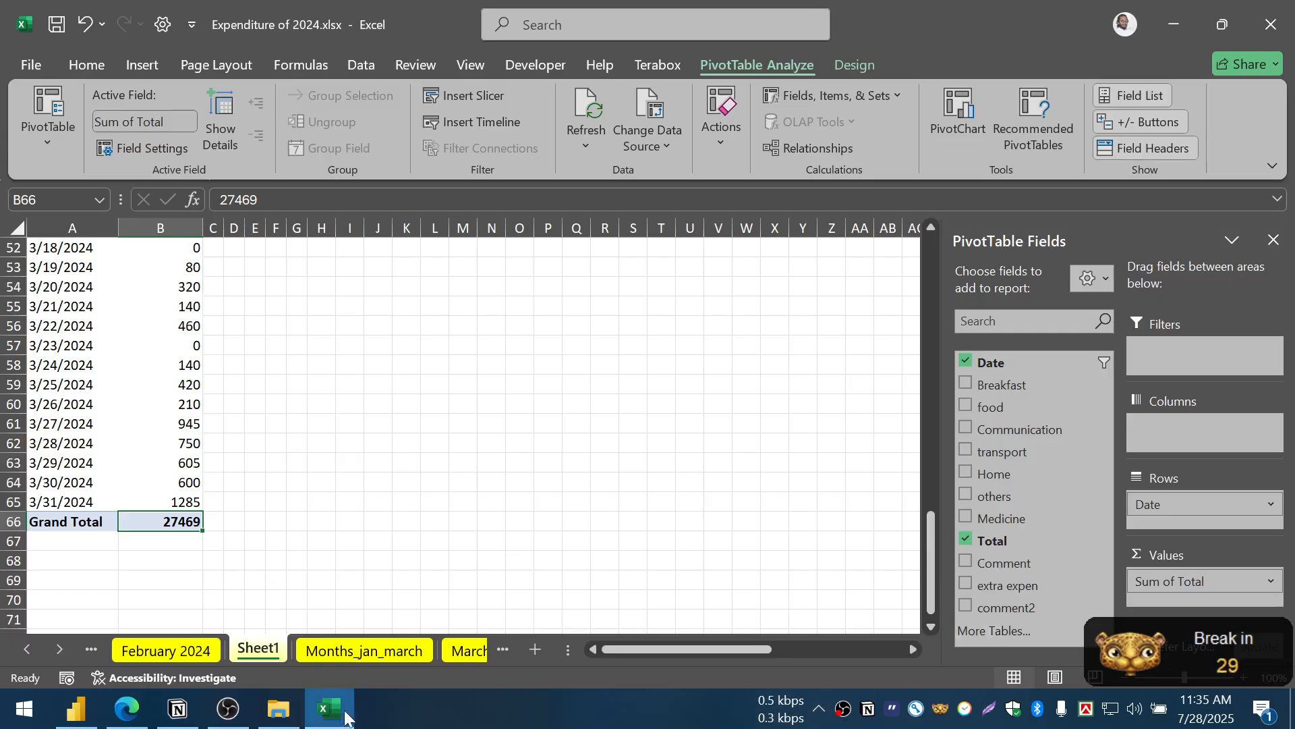
{"action": "left_click", "coordinate": [236, 710]}
{"action": "left_click", "coordinate": [1147, 483]}
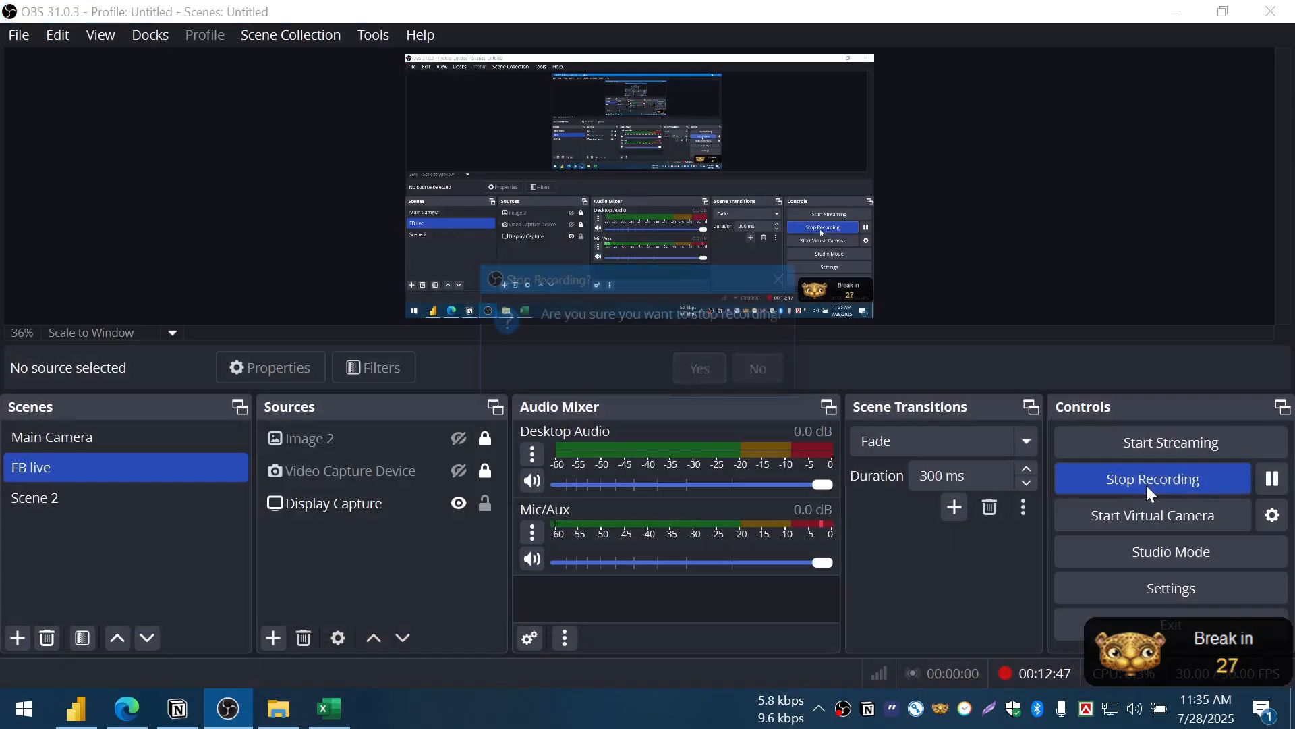